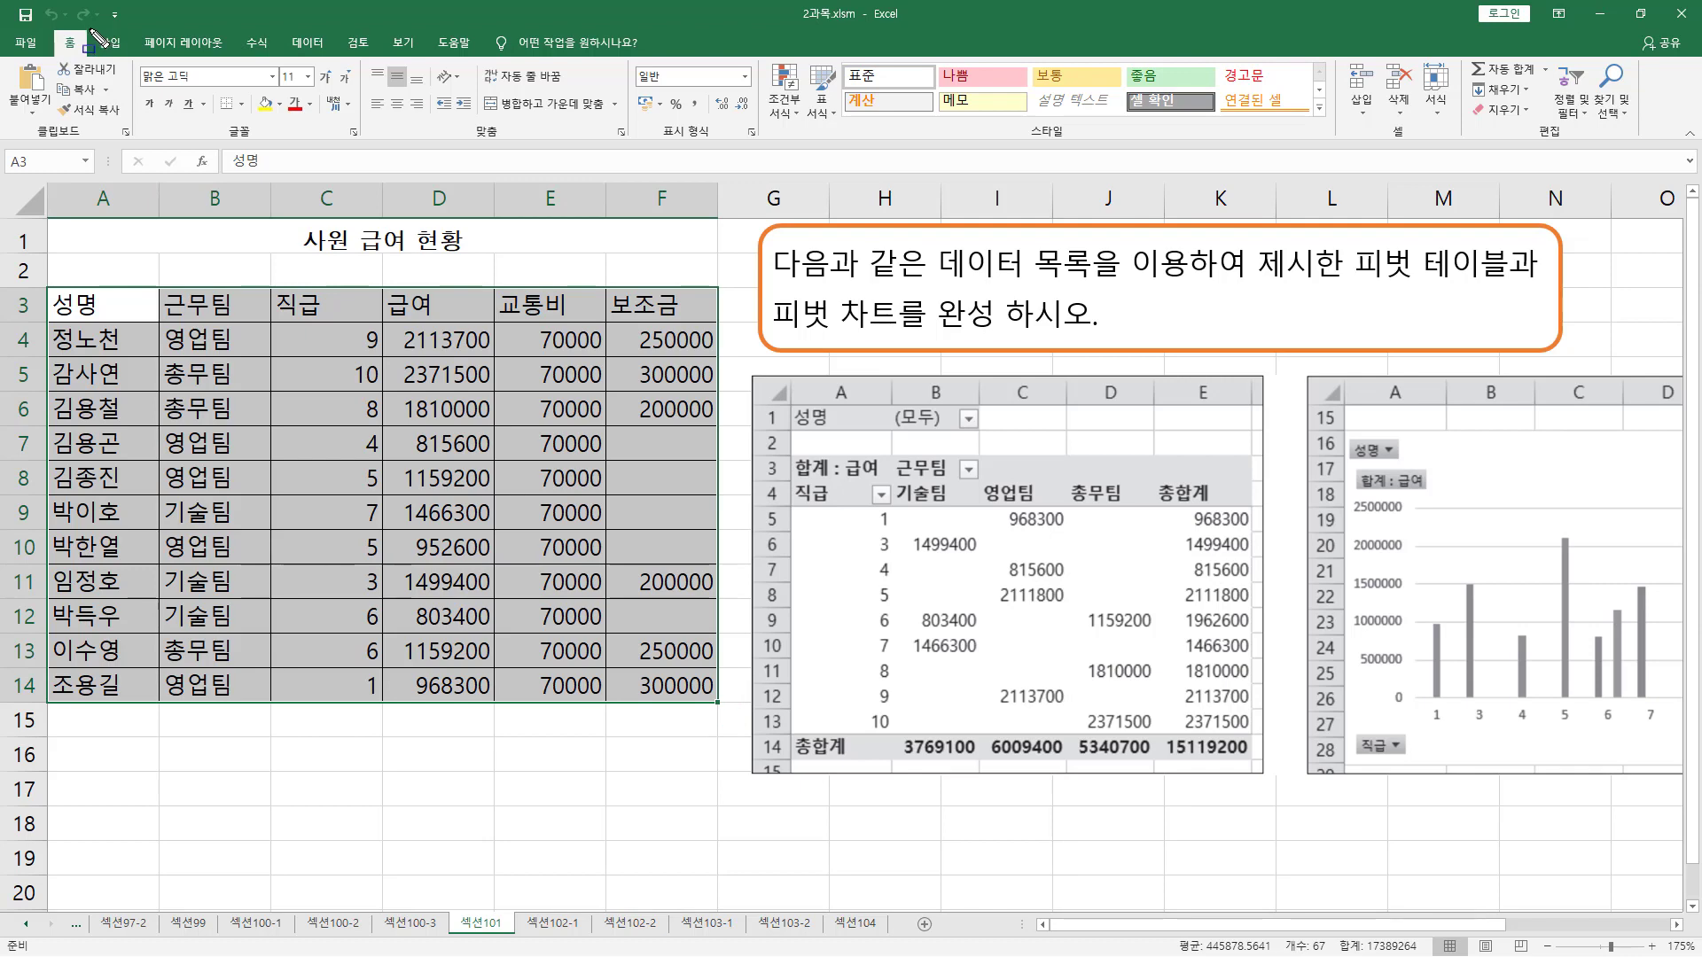
# Step: Start creating a pivot table from the selected salary data in A3:F14
pyautogui.moveTo(88, 27); pyautogui.dragTo(133, 56)
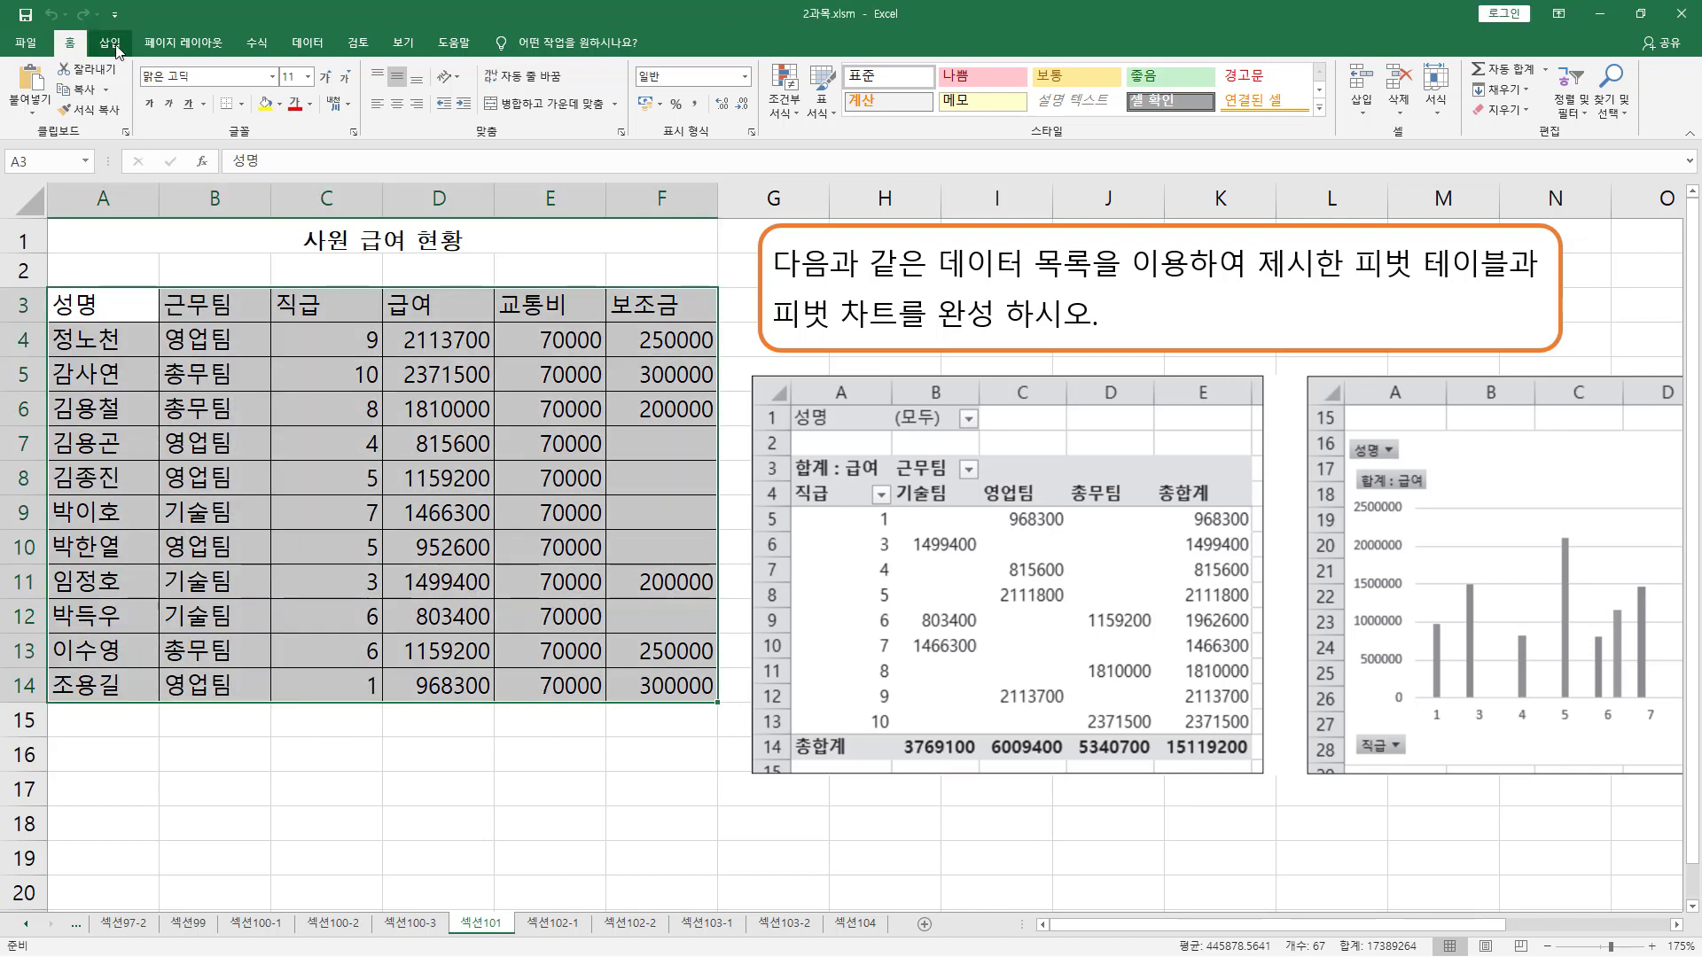
pyautogui.click(105, 46)
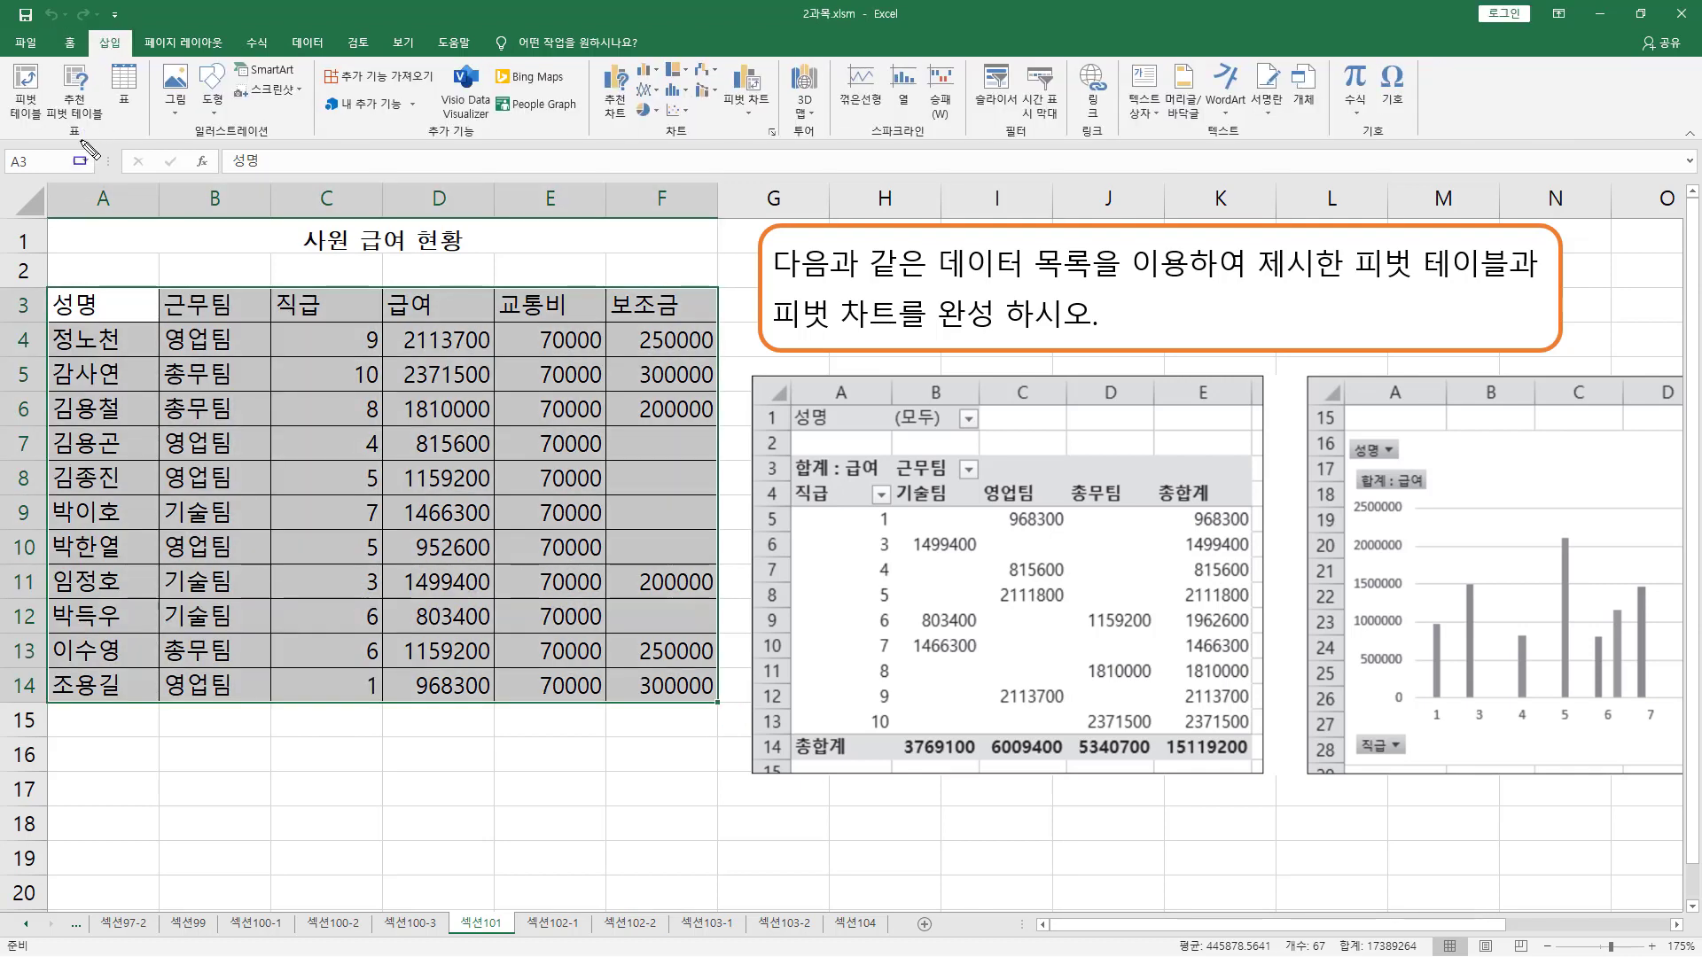
pyautogui.moveTo(62, 121); pyautogui.dragTo(101, 142)
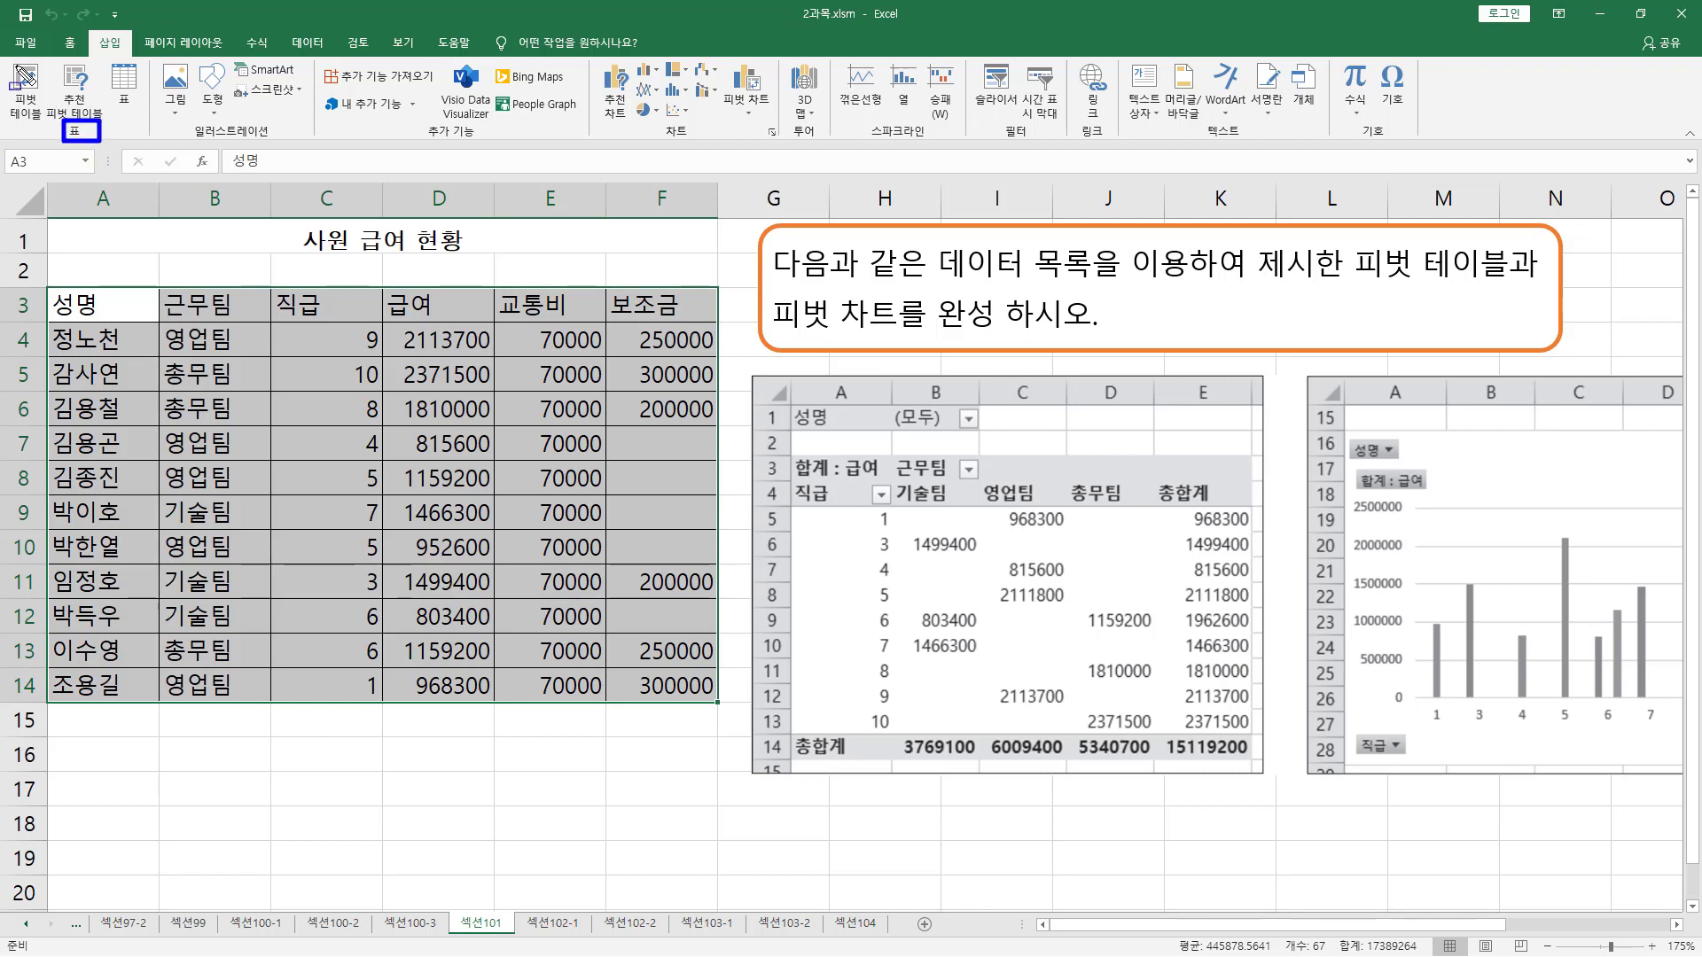
pyautogui.moveTo(3, 61); pyautogui.dragTo(45, 124)
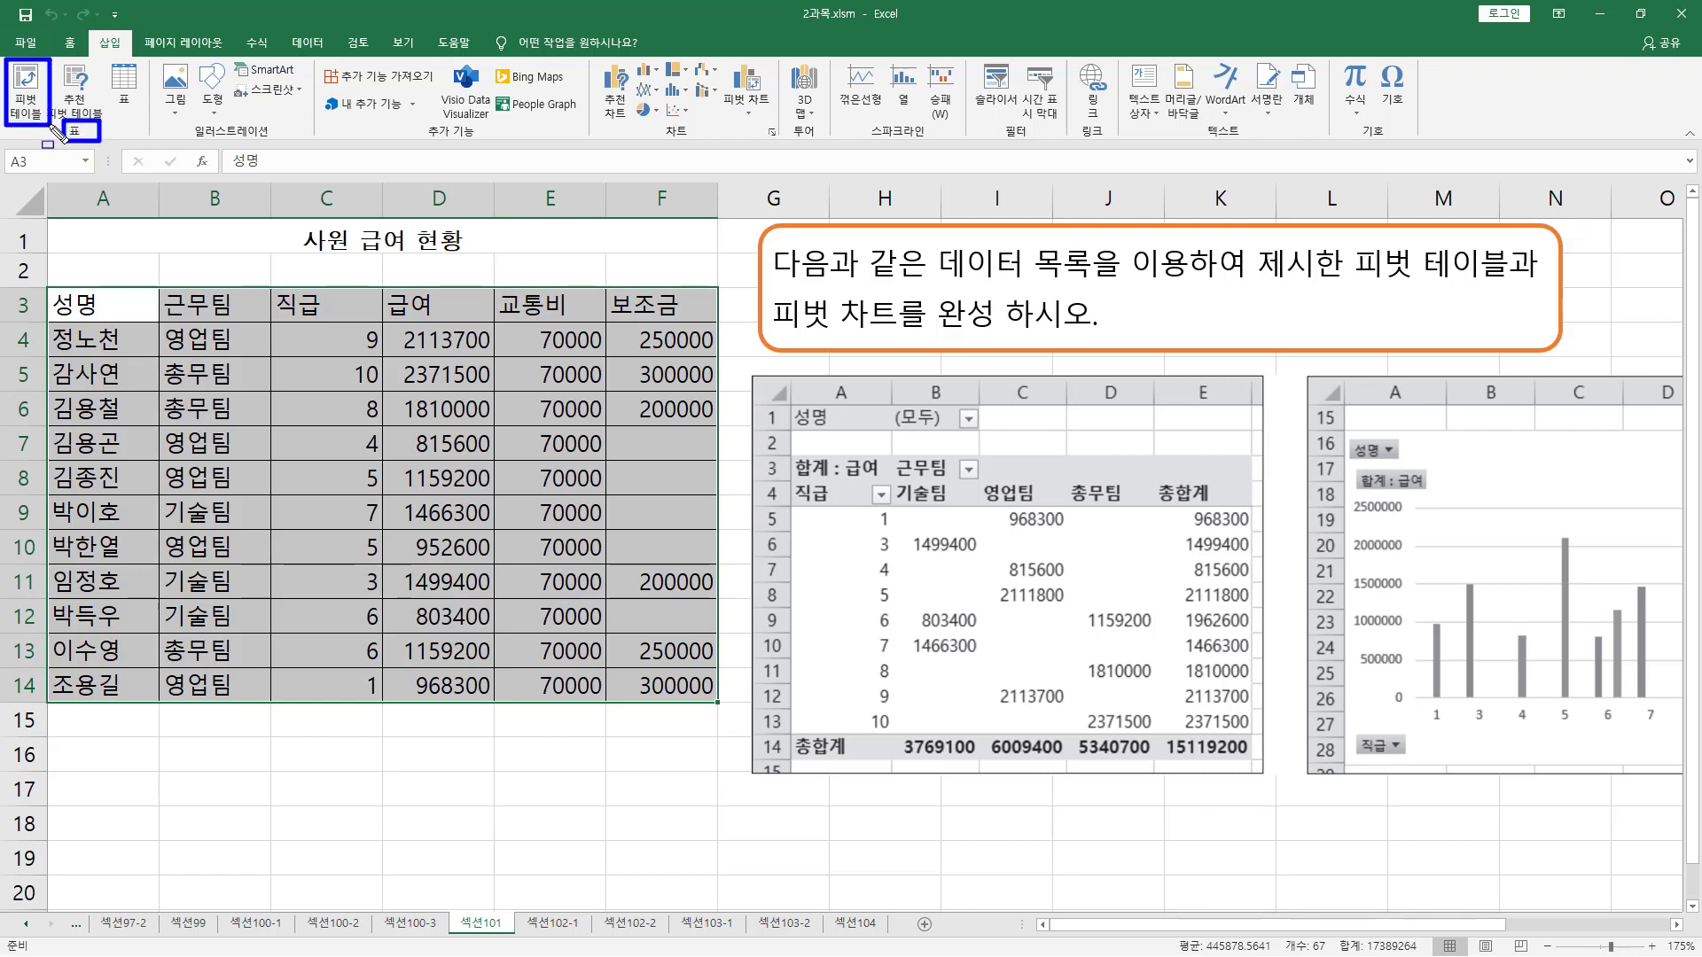
pyautogui.press('Escape')
pyautogui.click(36, 90)
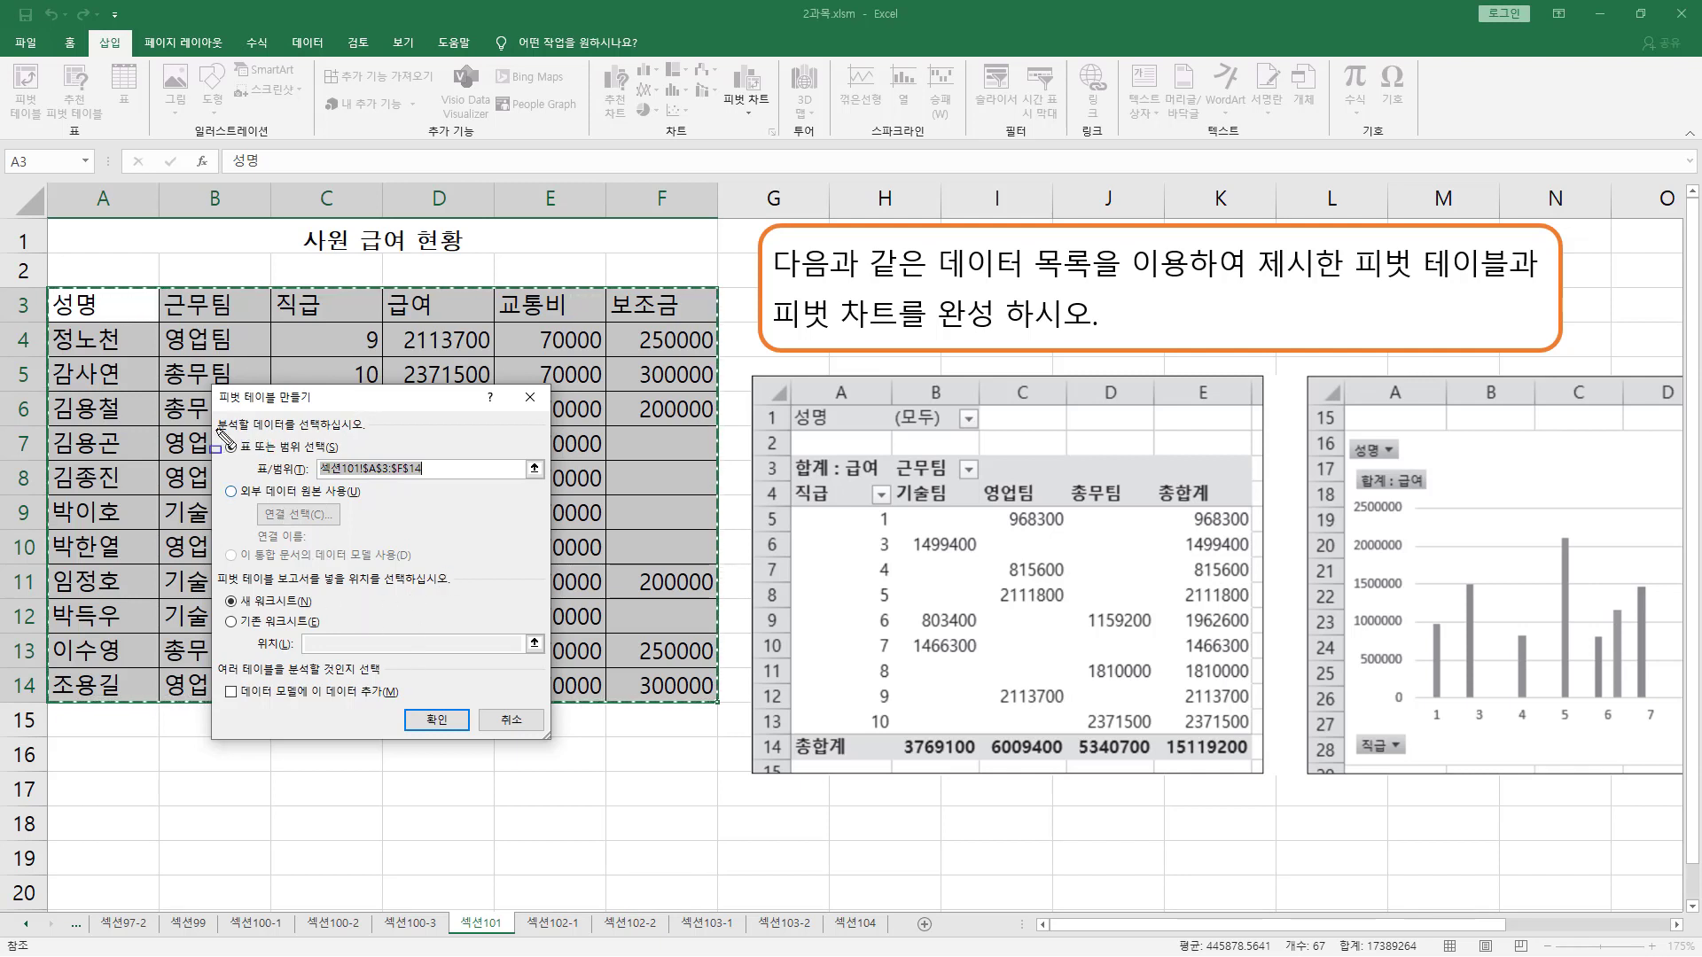
pyautogui.moveTo(216, 435); pyautogui.dragTo(369, 434)
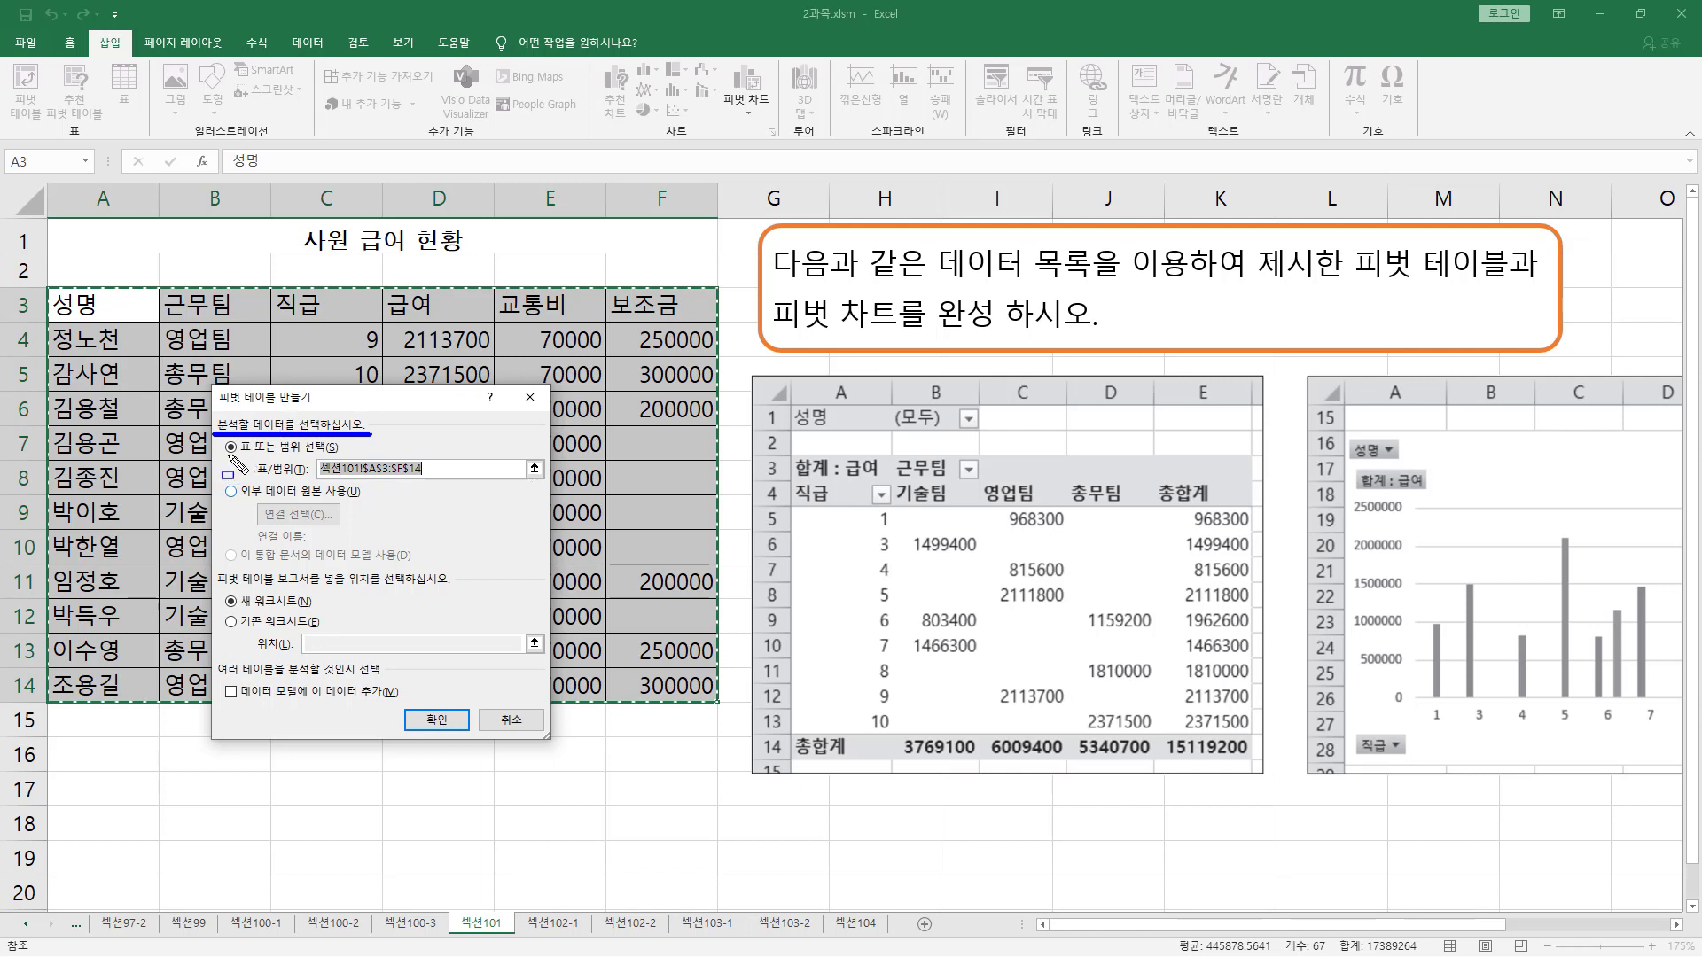
pyautogui.moveTo(232, 459)
pyautogui.mouseDown()
pyautogui.moveTo(347, 460)
pyautogui.moveTo(345, 441)
pyautogui.mouseUp()
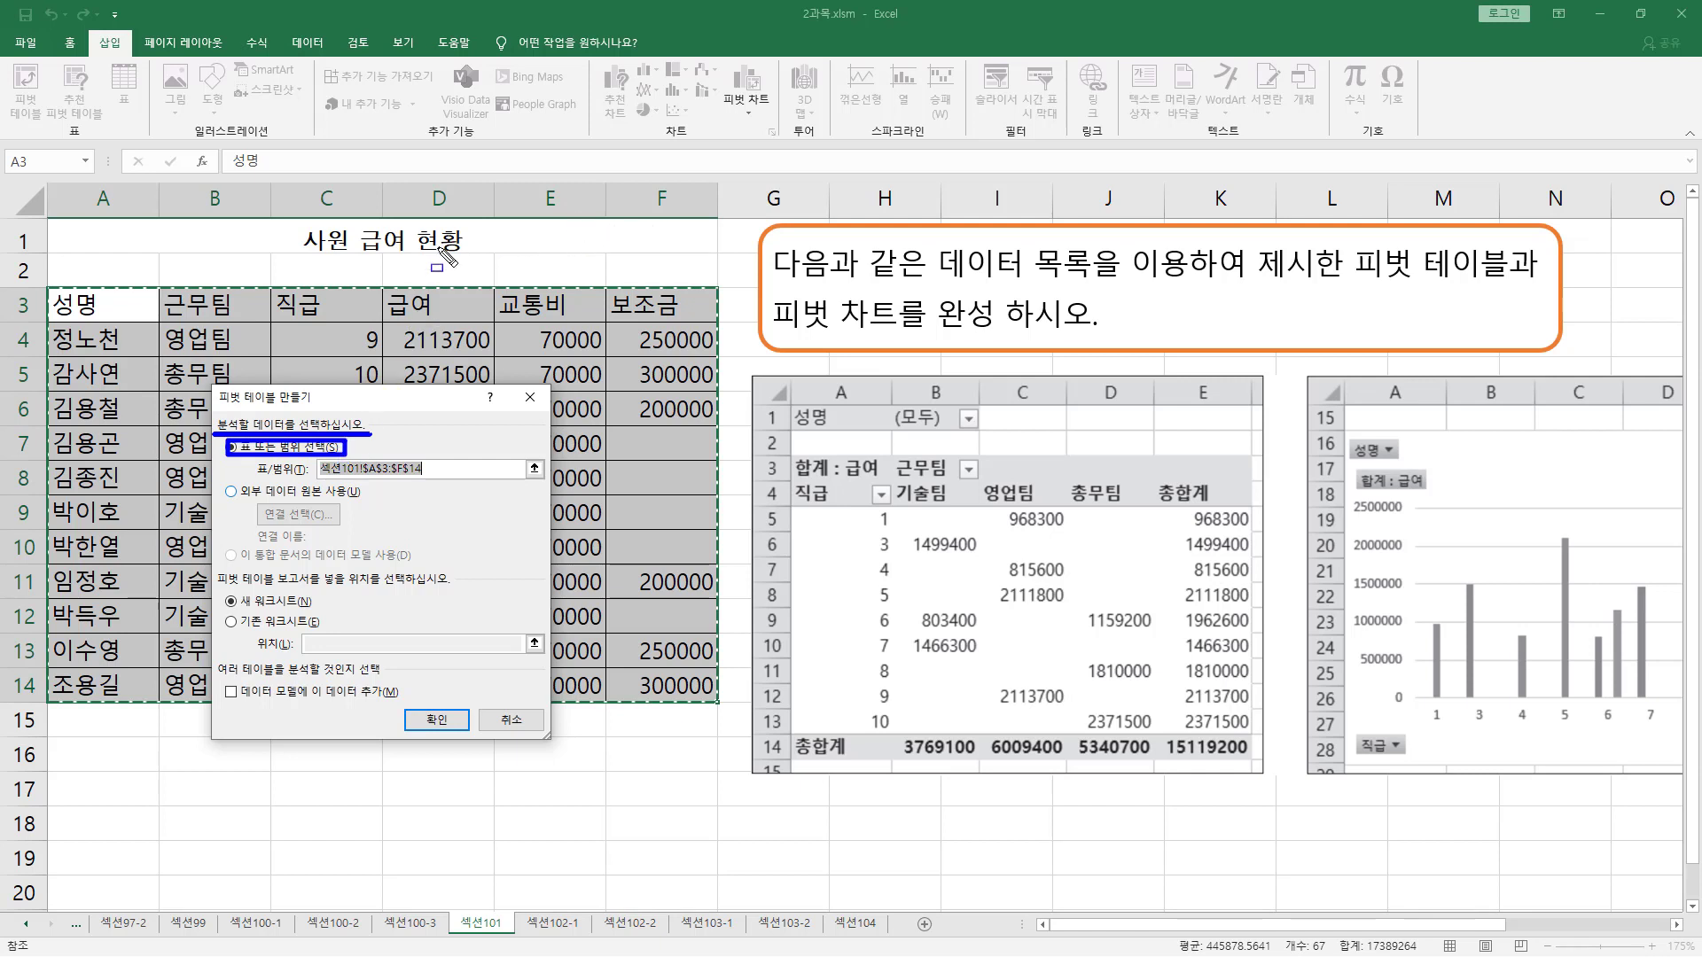
pyautogui.moveTo(46, 285); pyautogui.dragTo(197, 614)
pyautogui.moveTo(300, 623); pyautogui.dragTo(720, 705)
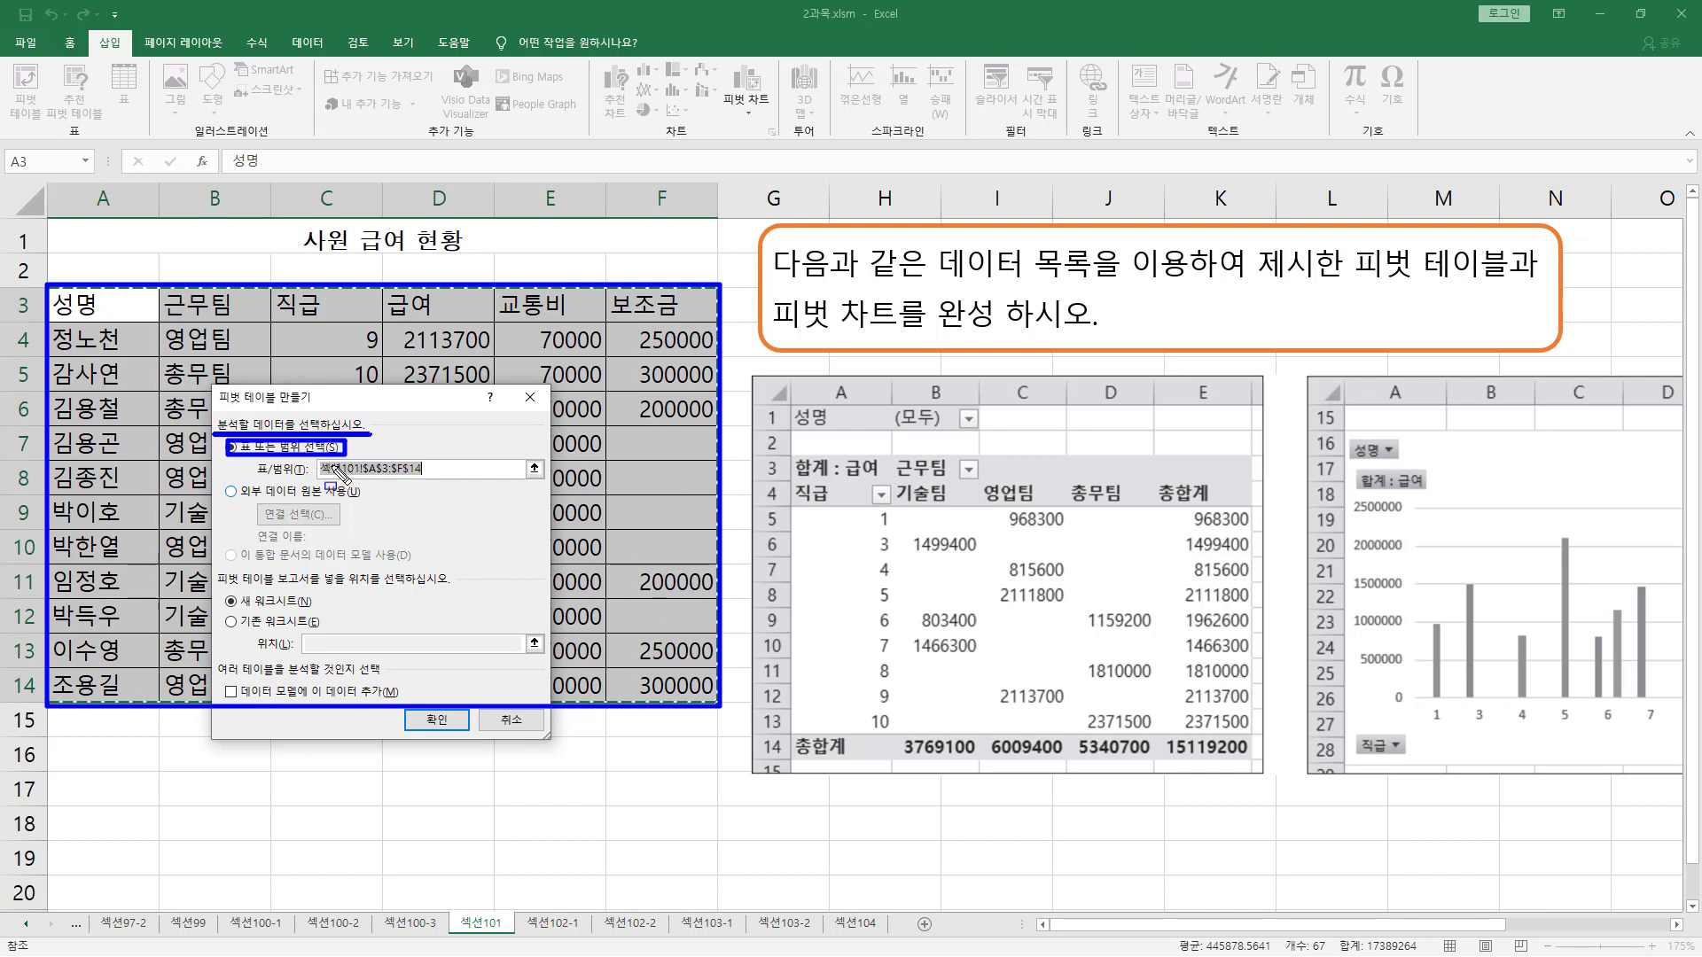
pyautogui.moveTo(317, 480); pyautogui.dragTo(428, 480)
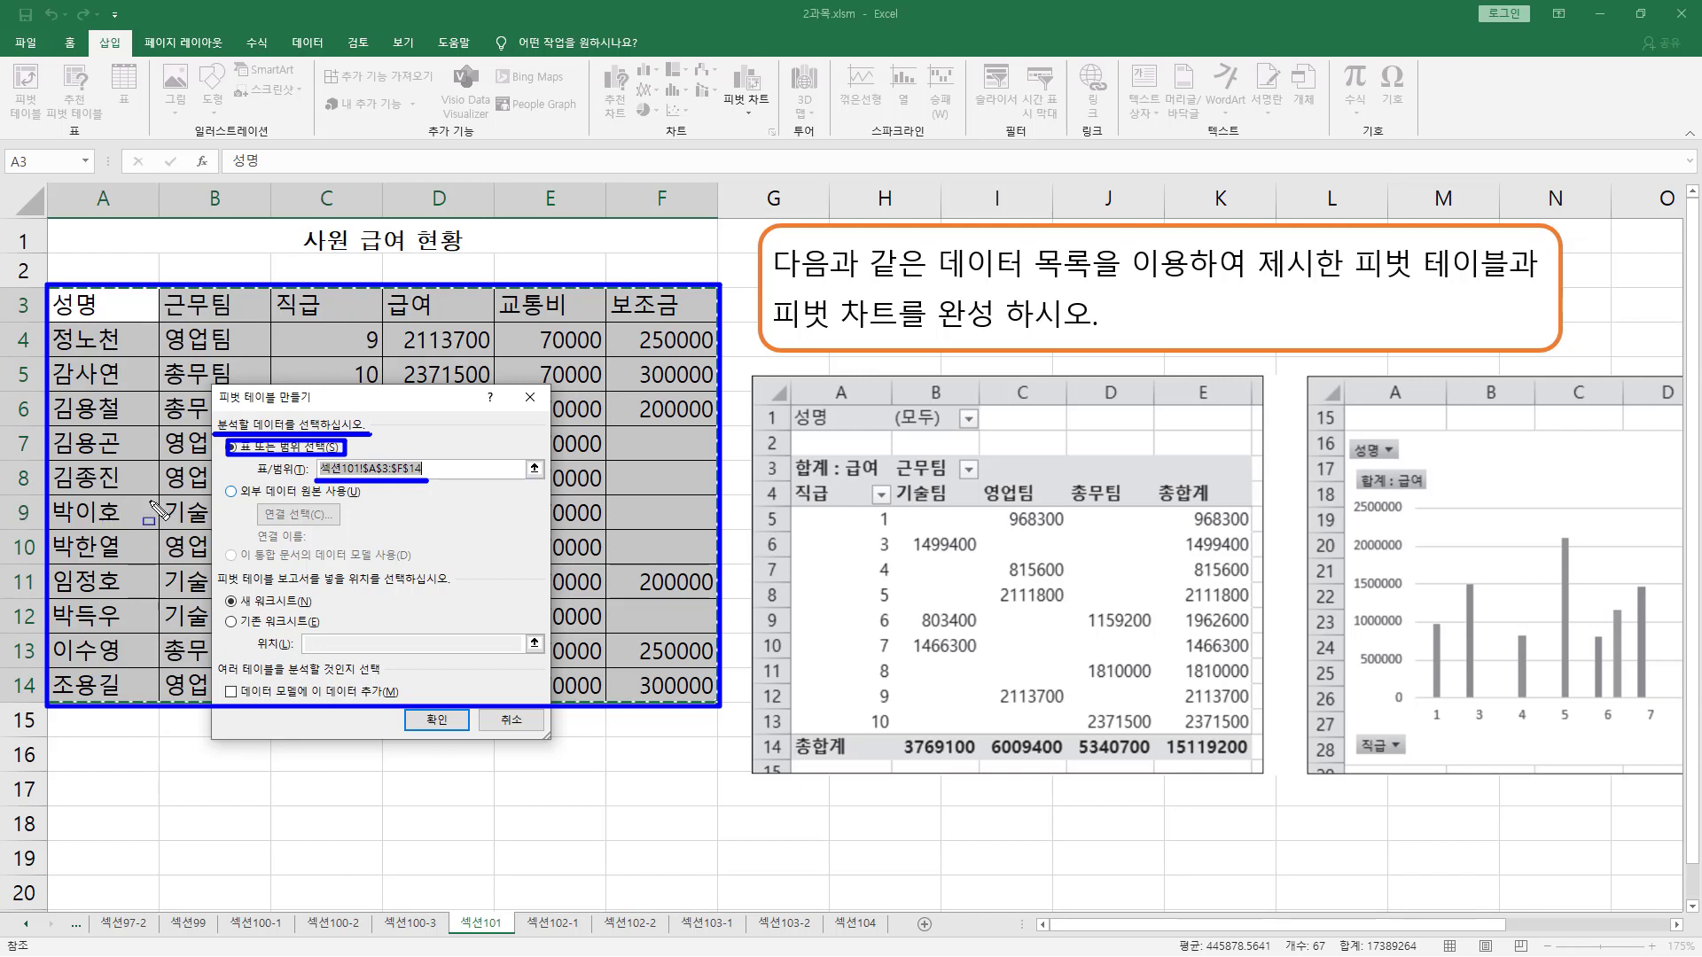
pyautogui.moveTo(223, 500); pyautogui.dragTo(366, 500)
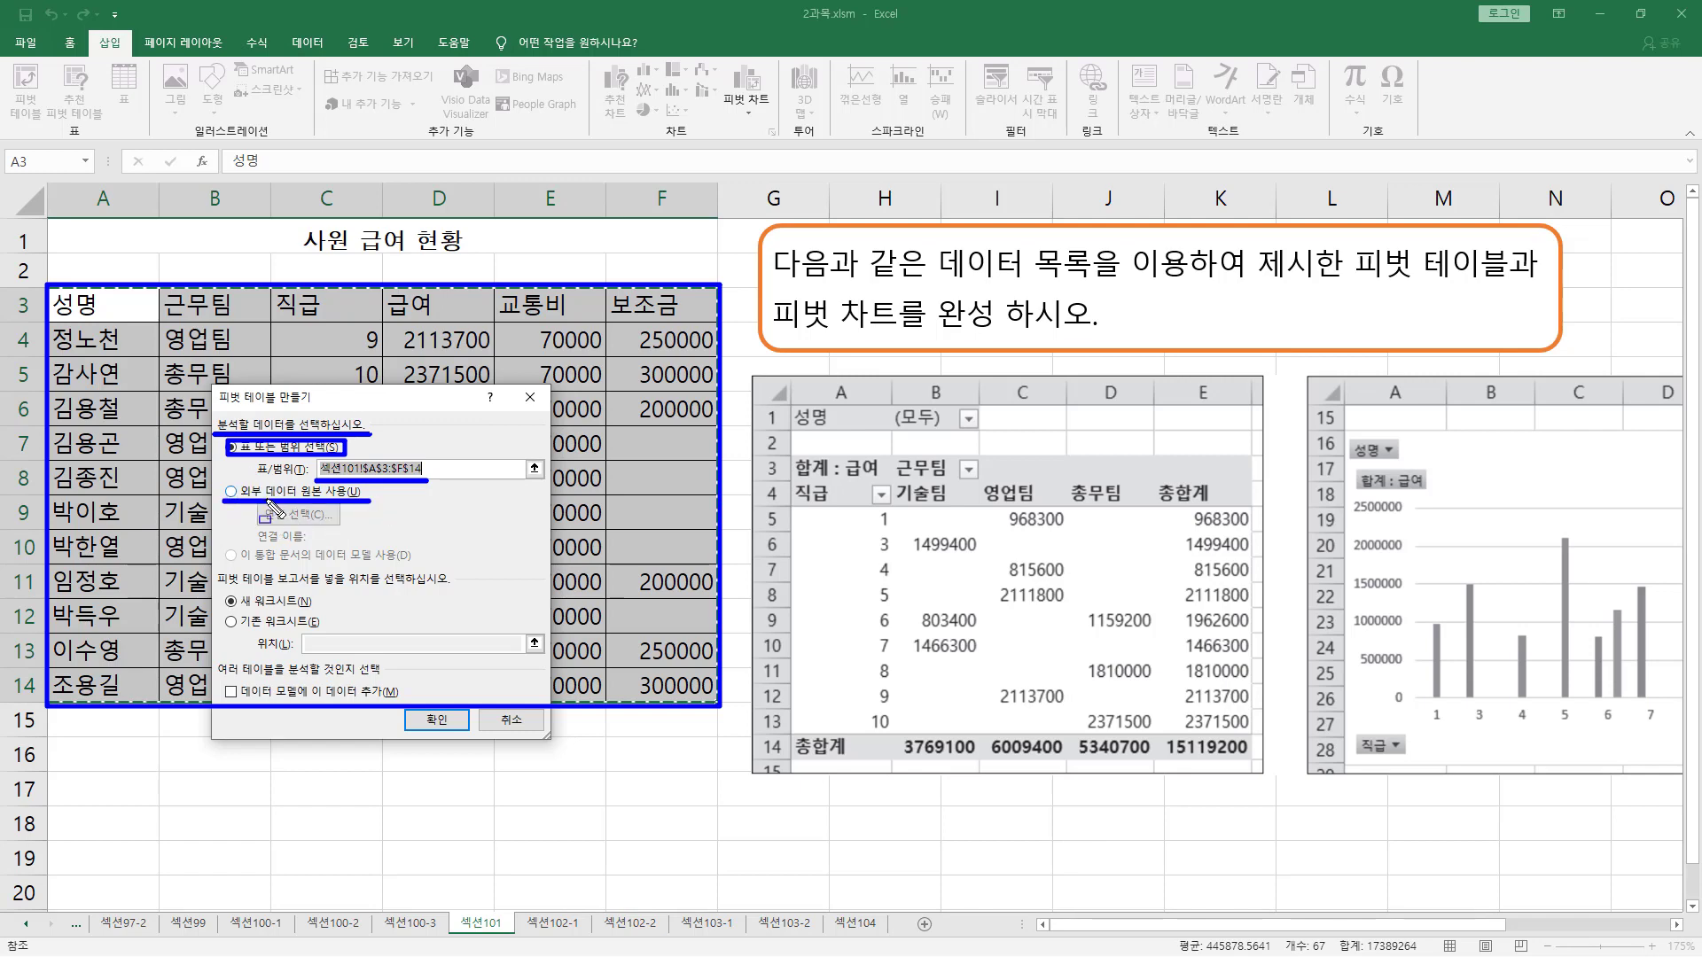
pyautogui.press('Escape')
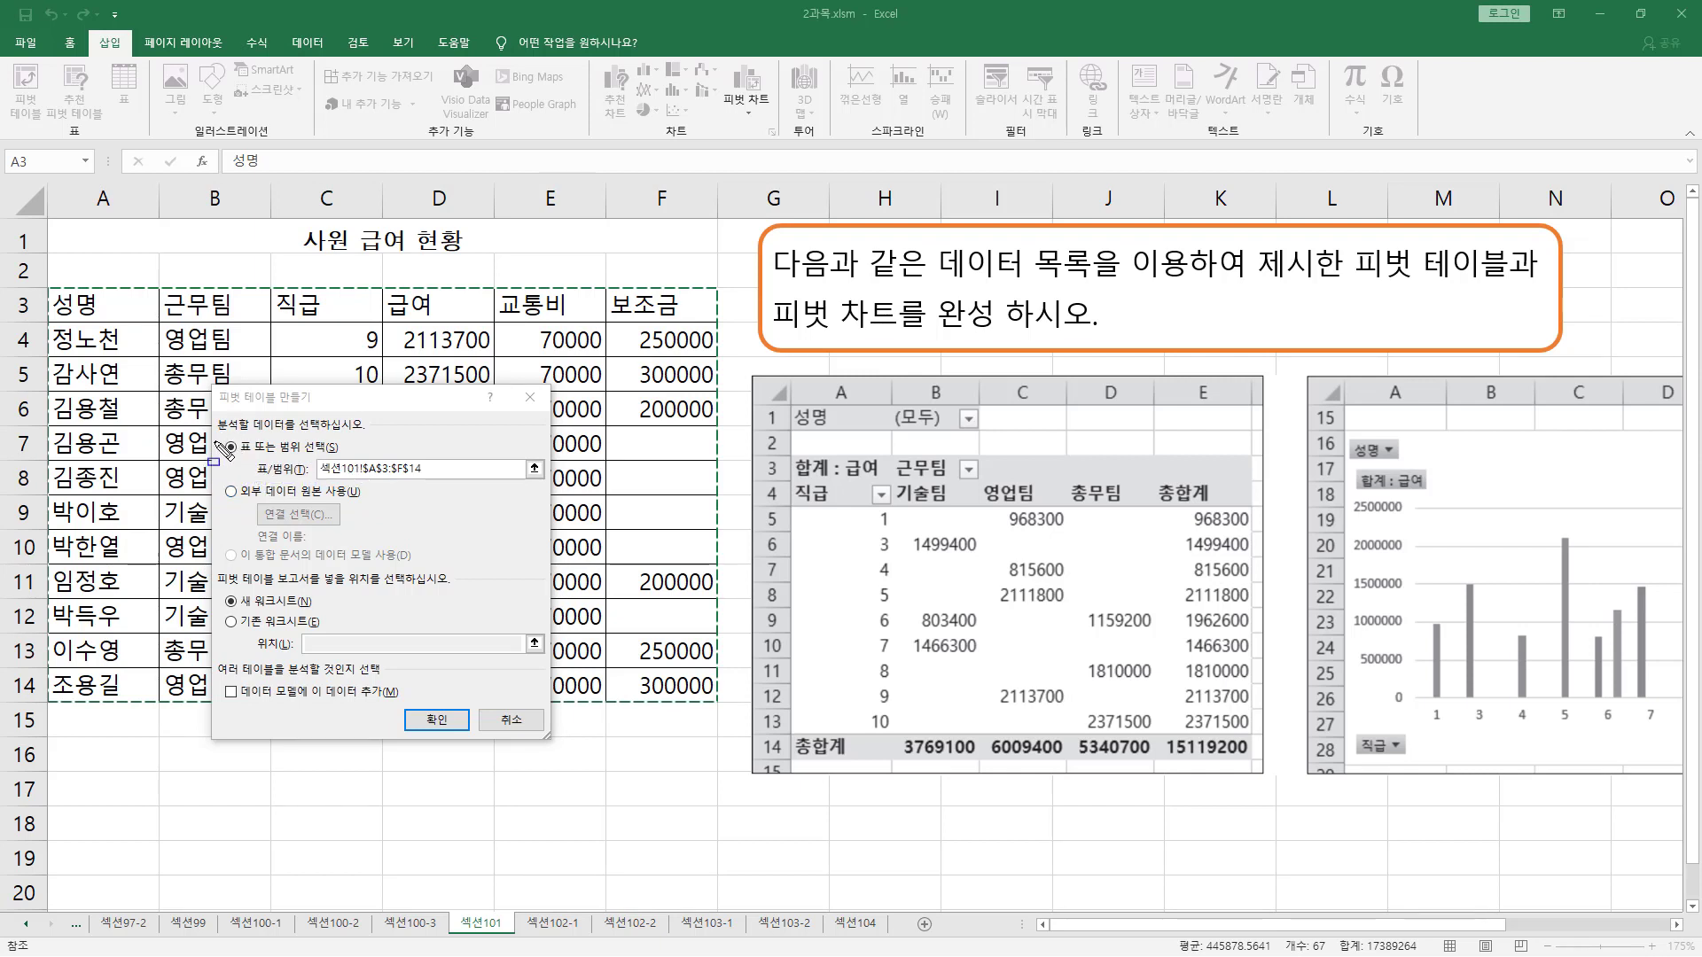
pyautogui.moveTo(219, 436); pyautogui.dragTo(347, 457)
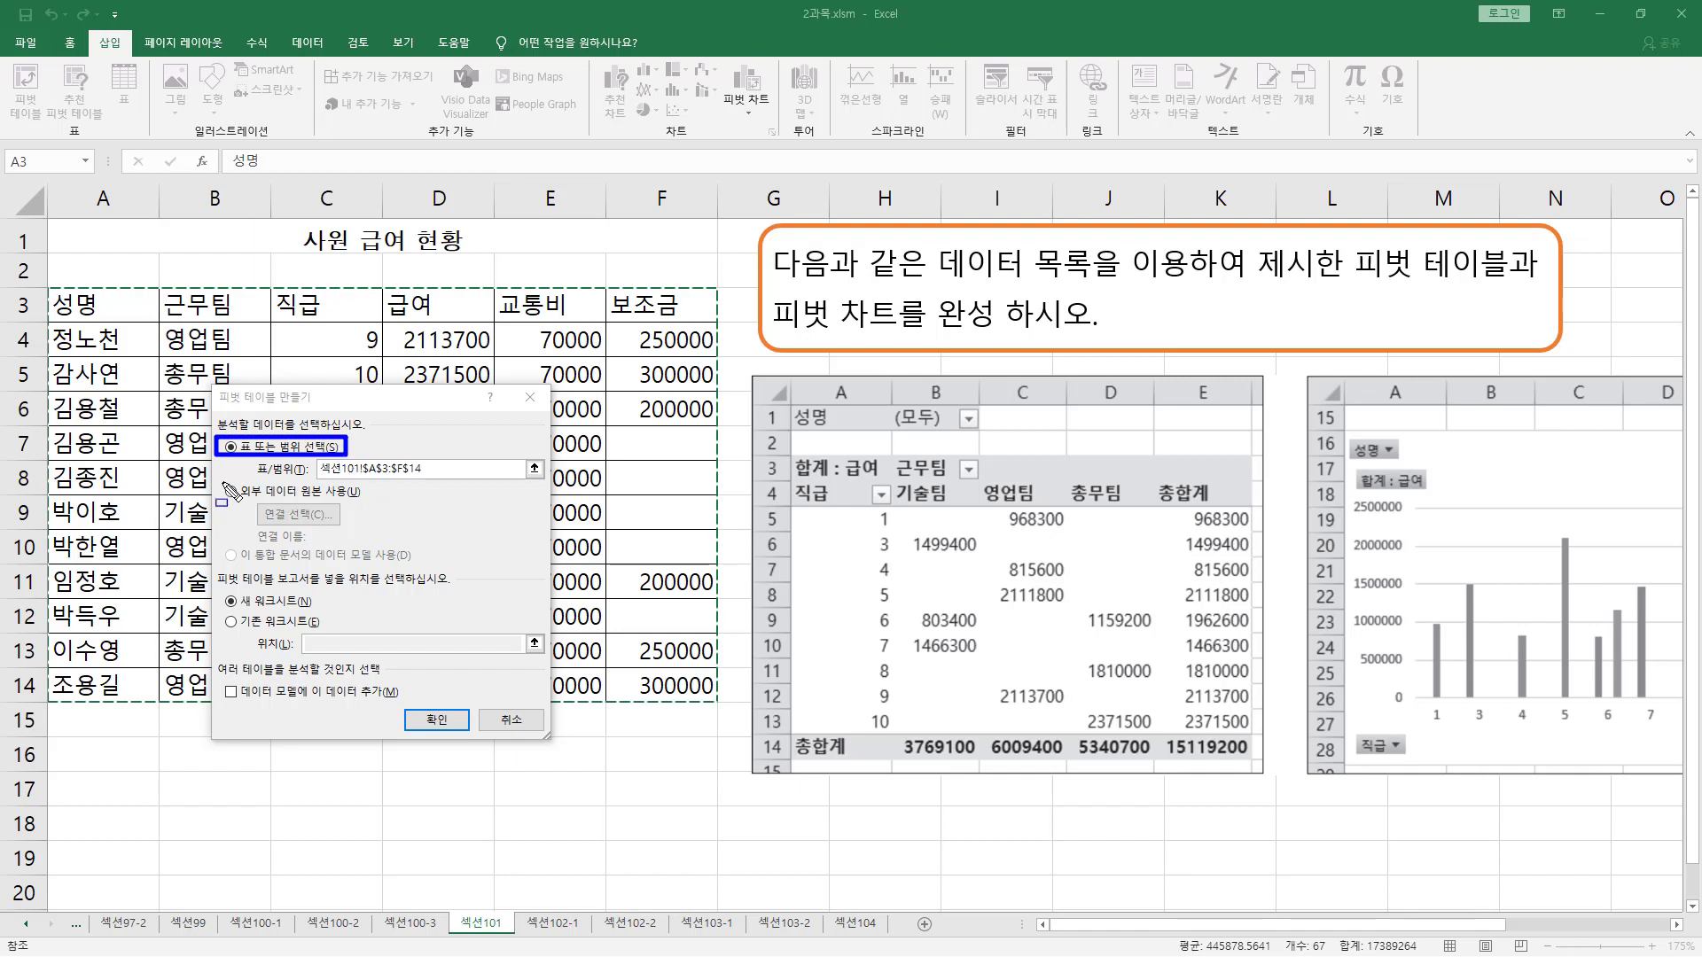
pyautogui.moveTo(220, 482); pyautogui.dragTo(359, 503)
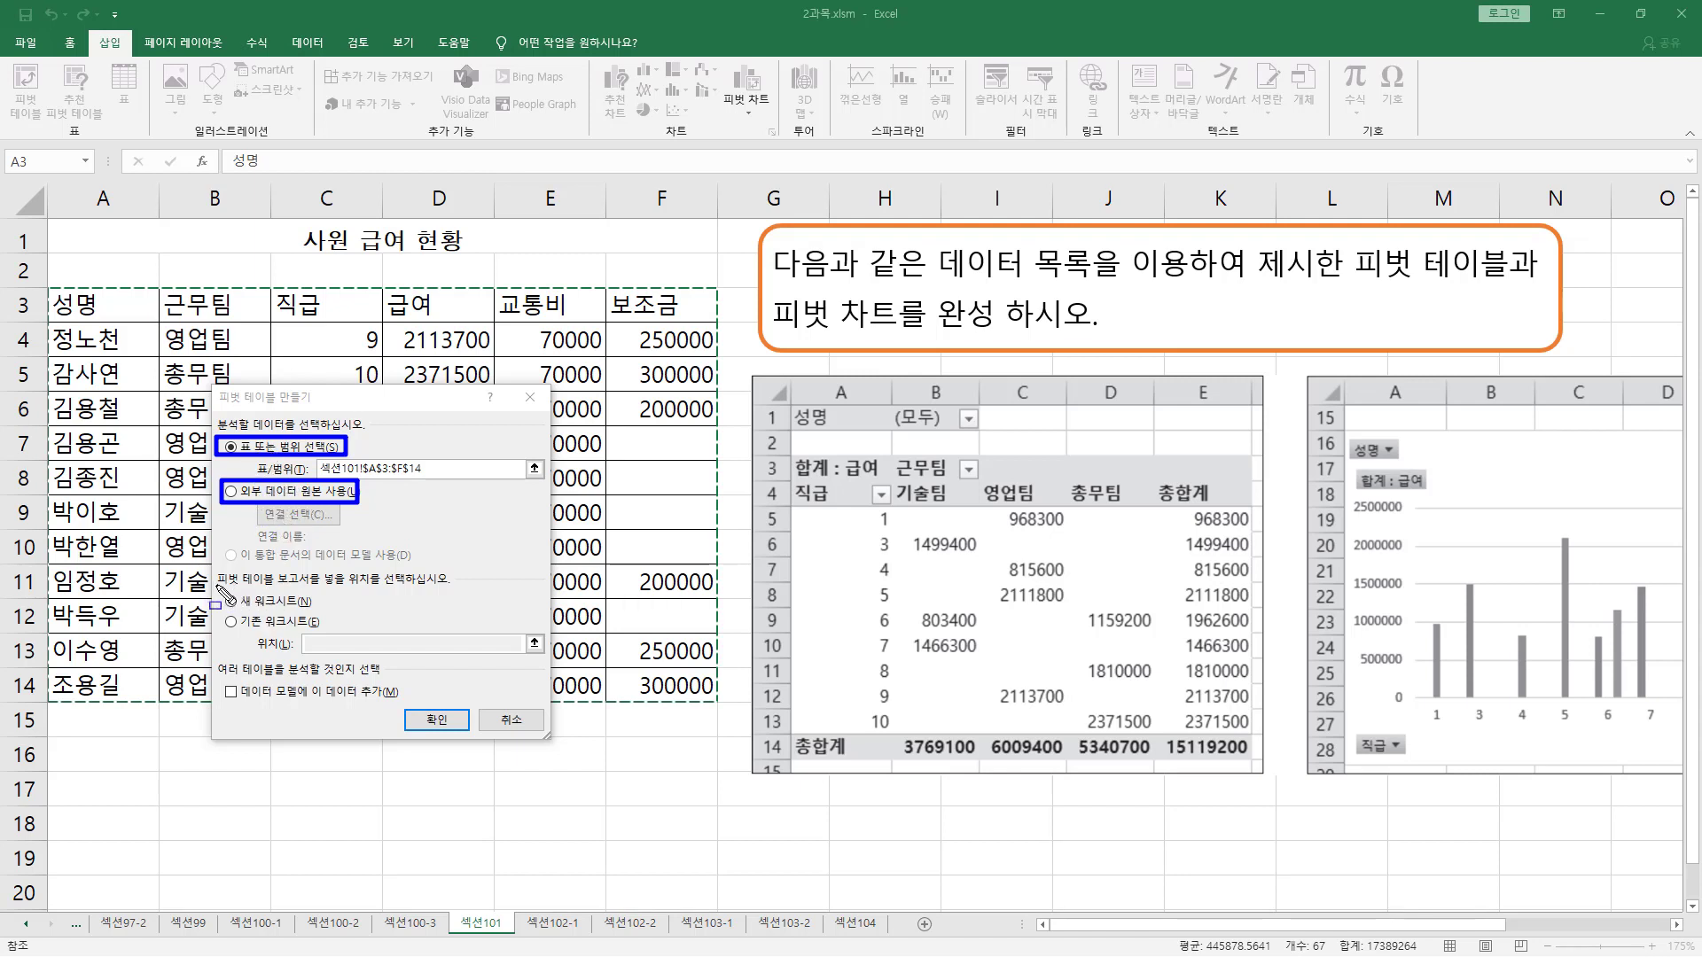
pyautogui.moveTo(219, 589)
pyautogui.mouseDown()
pyautogui.moveTo(442, 588)
pyautogui.moveTo(457, 571)
pyautogui.mouseUp()
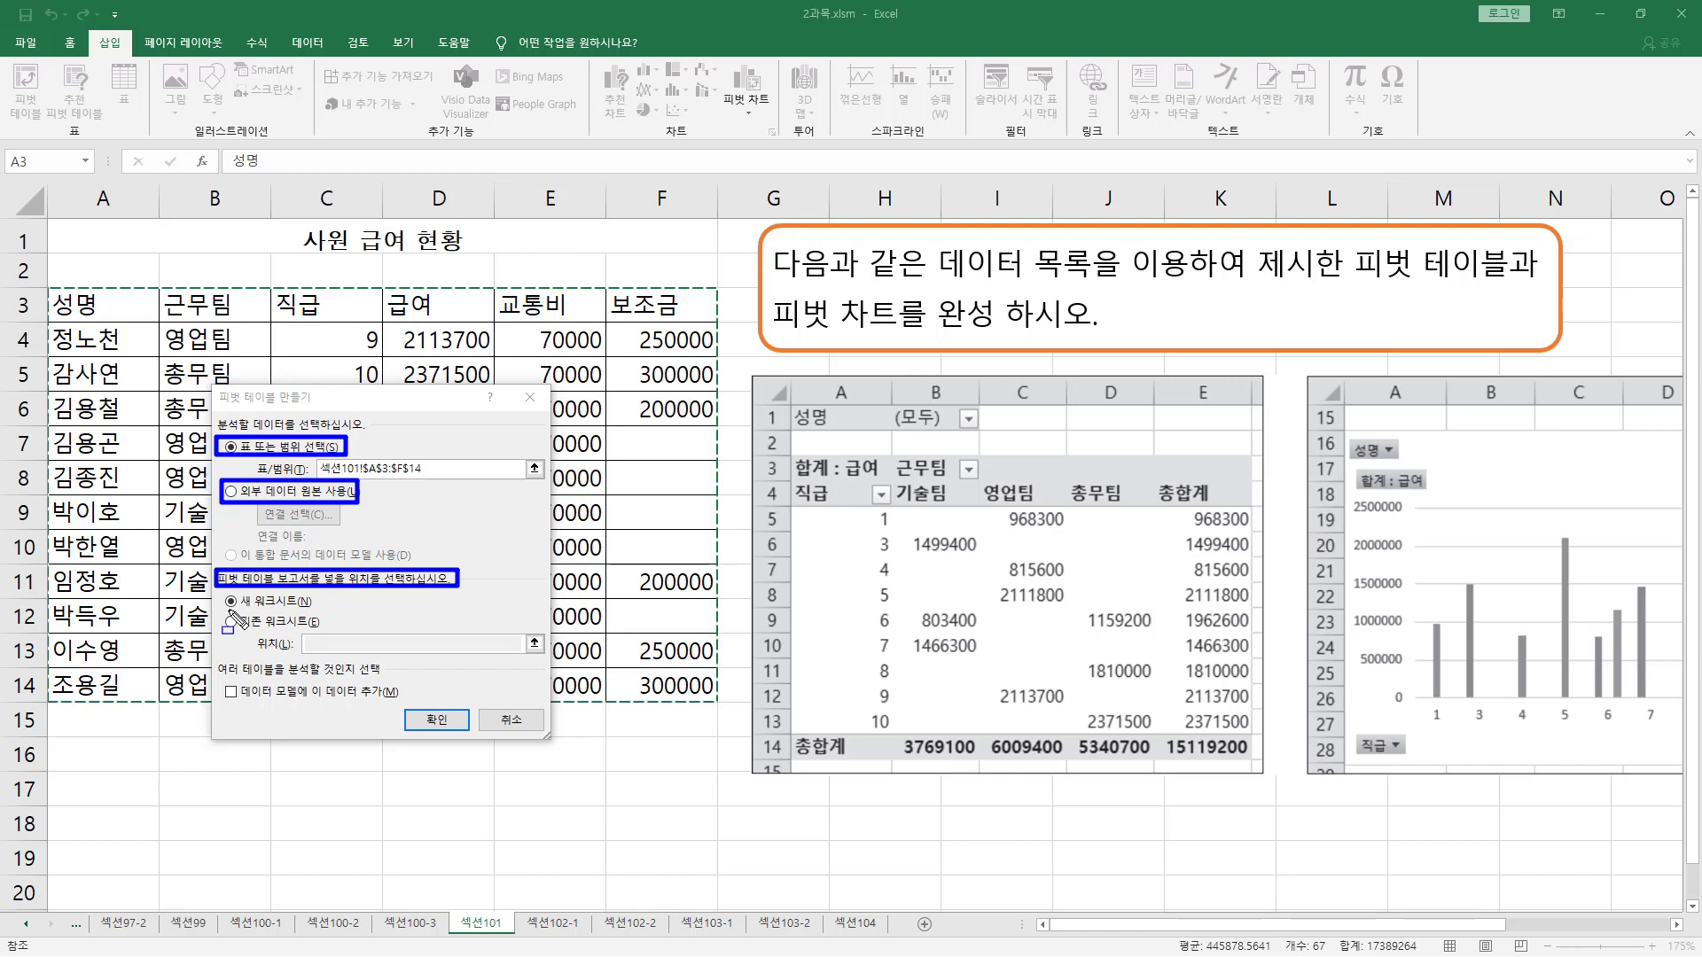
pyautogui.moveTo(221, 610)
pyautogui.mouseDown()
pyautogui.moveTo(319, 611)
pyautogui.moveTo(310, 631)
pyautogui.mouseUp()
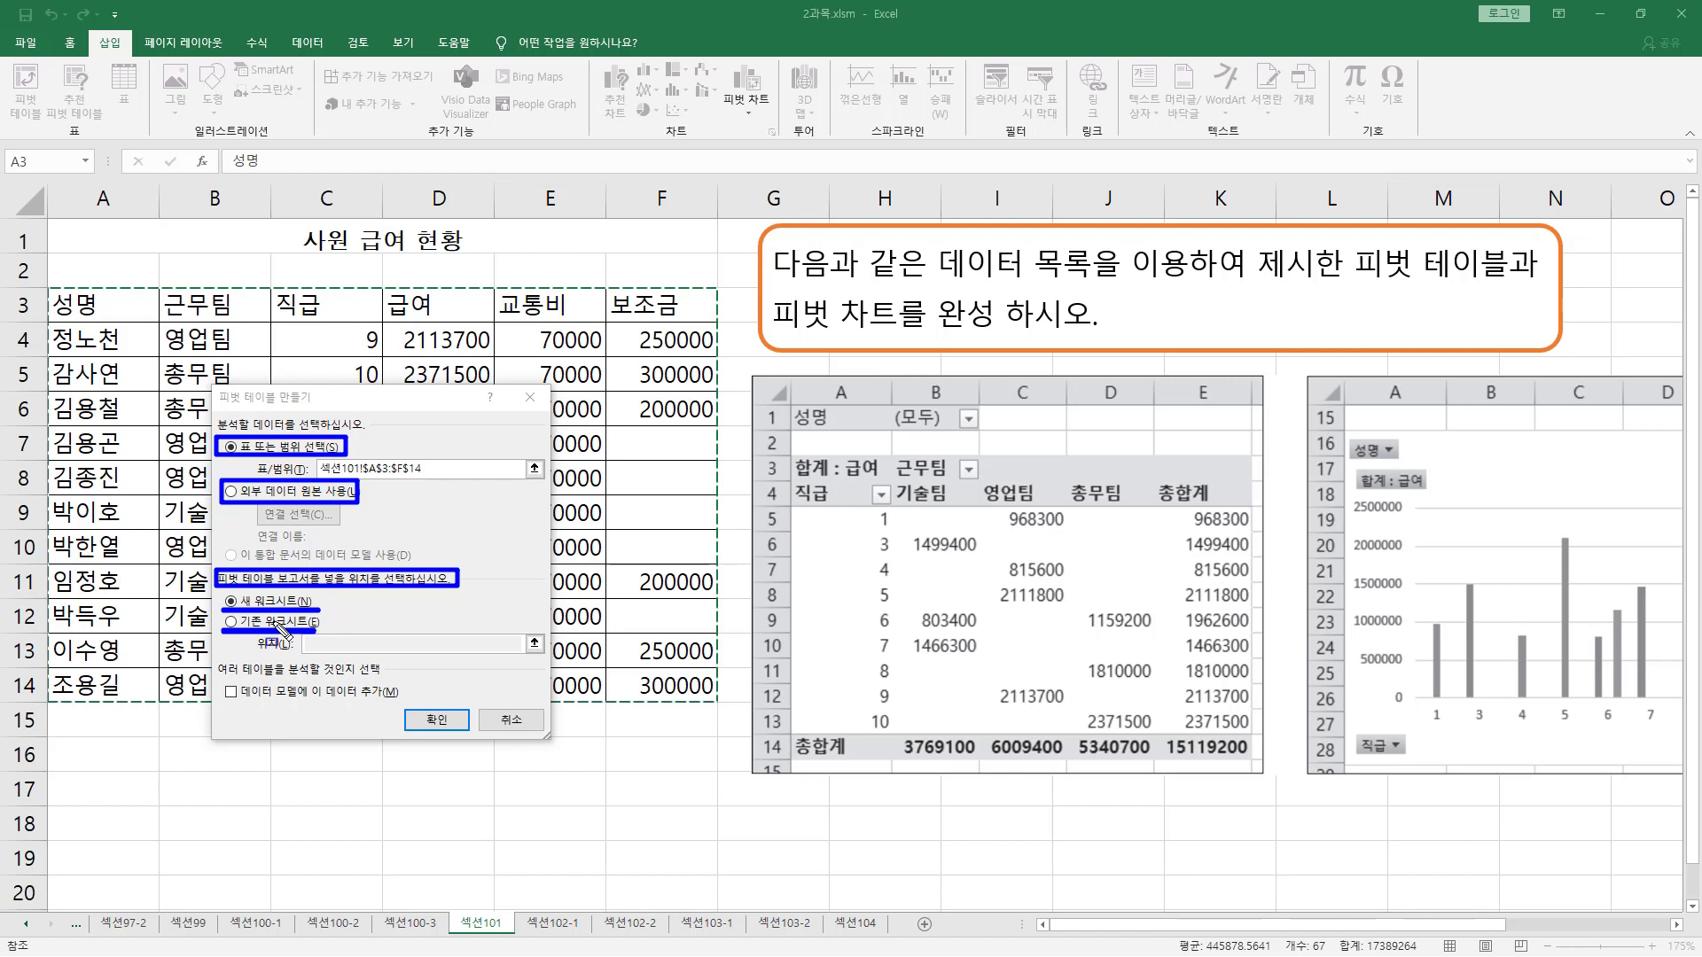
pyautogui.press('Escape')
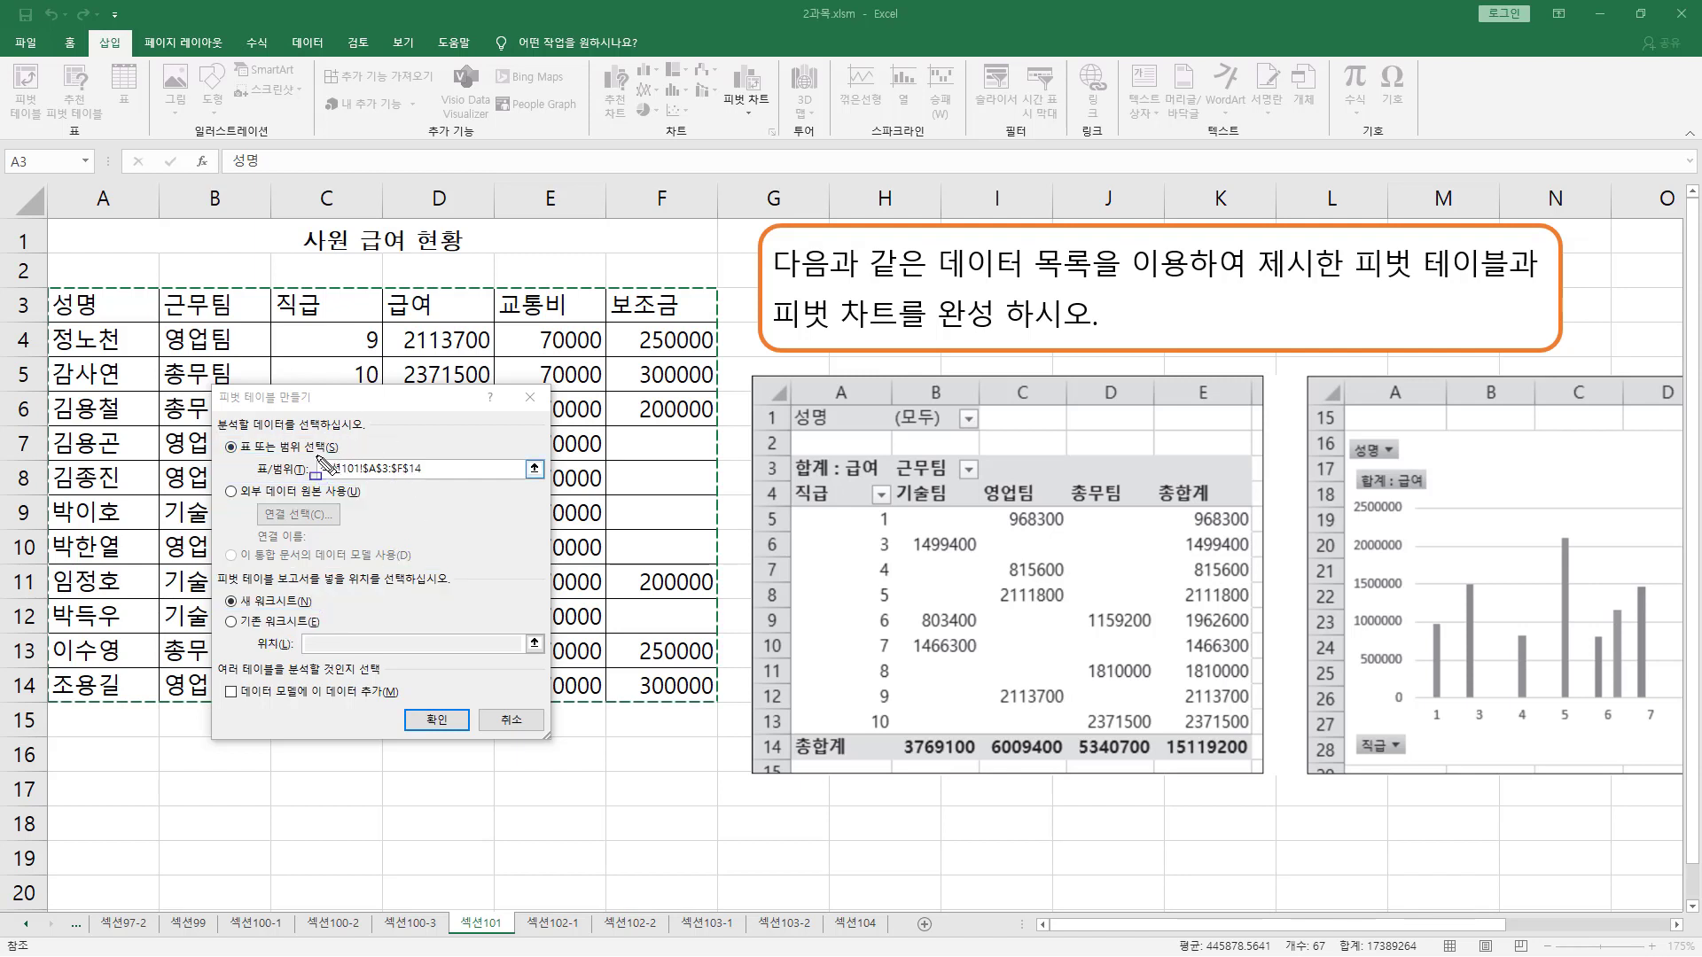
pyautogui.moveTo(317, 455); pyautogui.dragTo(431, 484)
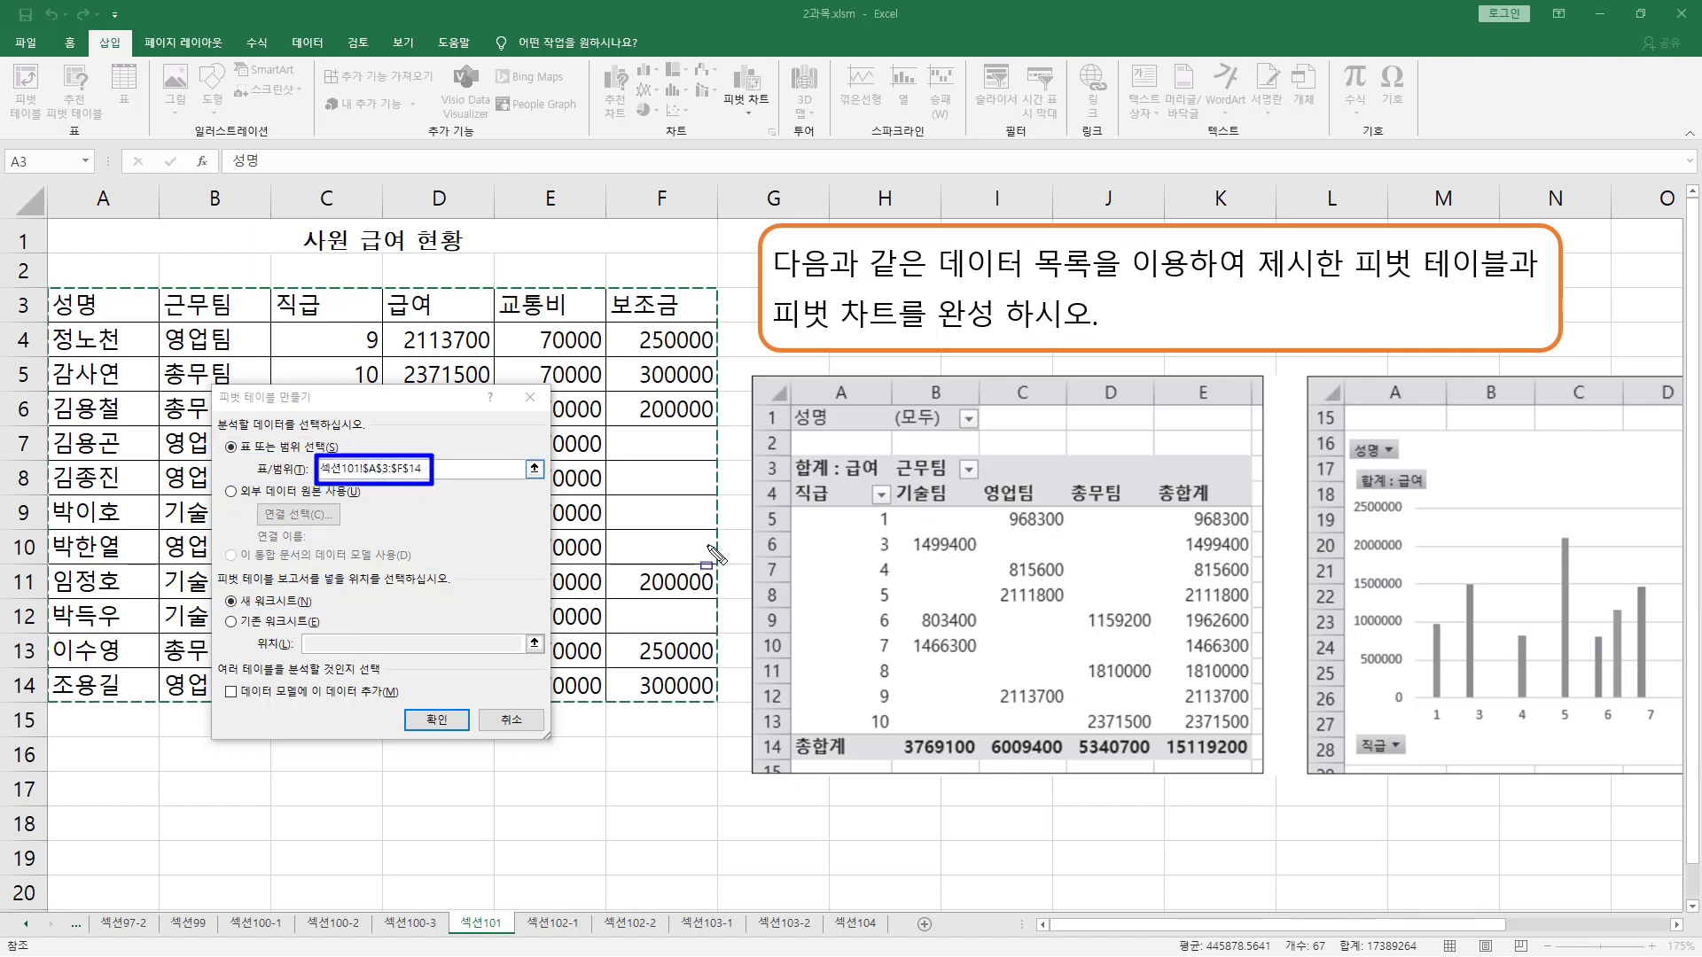
pyautogui.moveTo(740, 369)
pyautogui.mouseDown()
pyautogui.moveTo(1314, 812)
pyautogui.moveTo(1277, 785)
pyautogui.mouseUp()
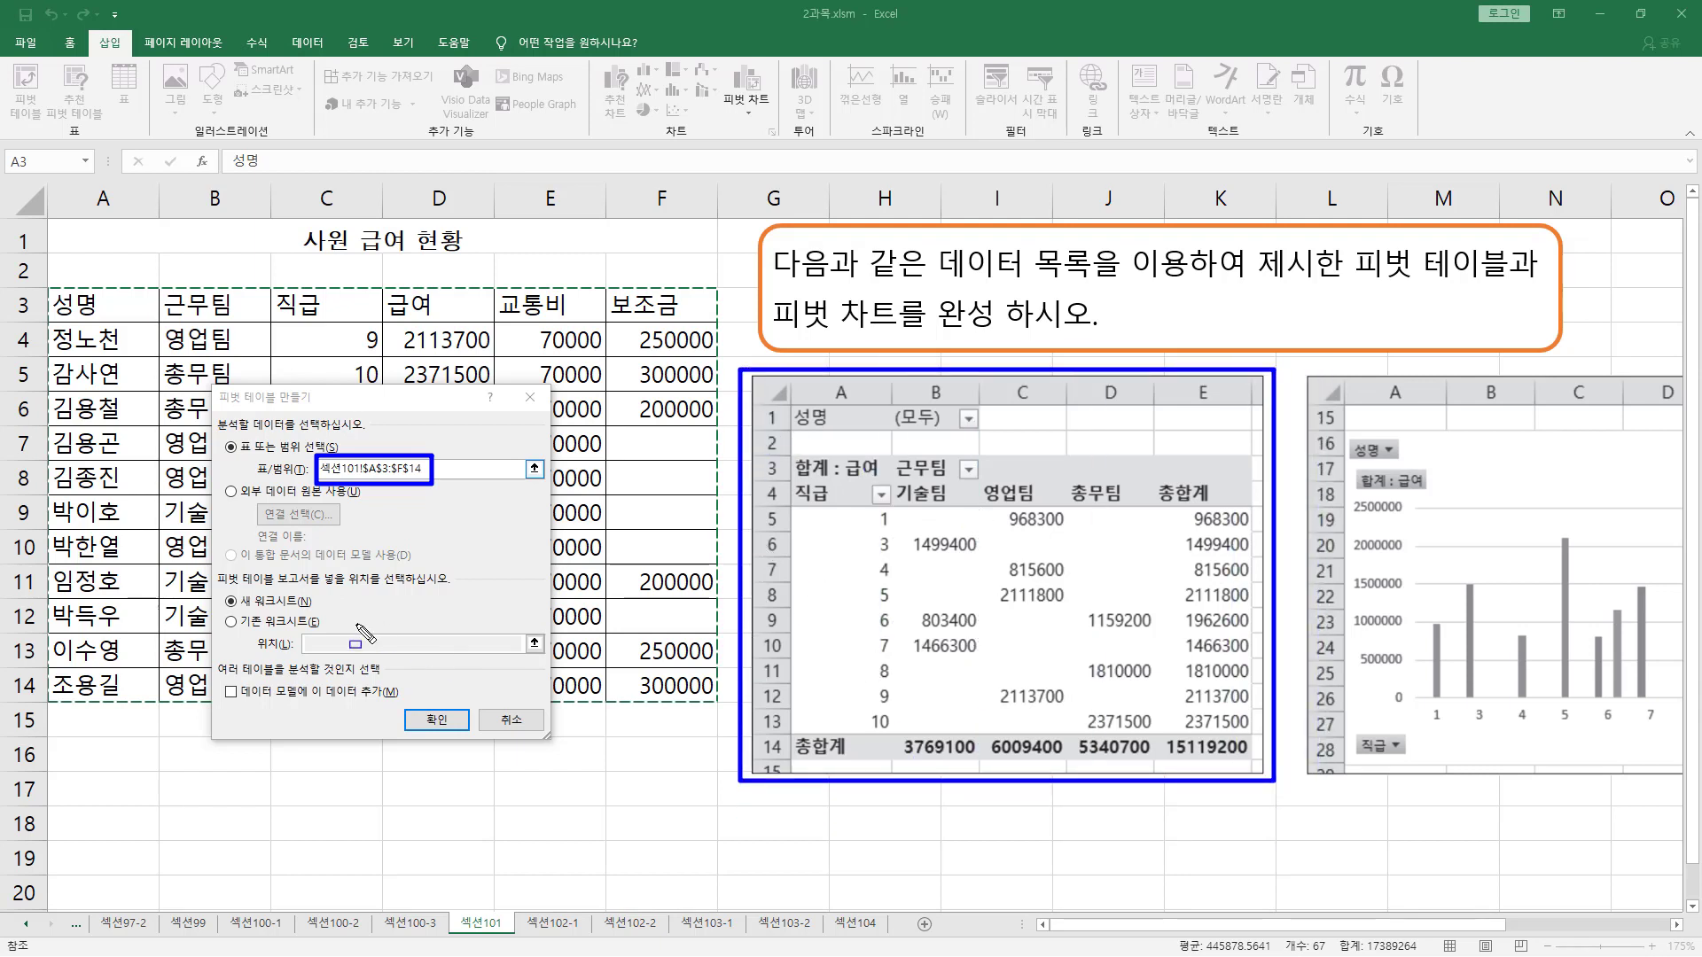
pyautogui.moveTo(215, 592)
pyautogui.mouseDown()
pyautogui.moveTo(266, 591)
pyautogui.moveTo(217, 612)
pyautogui.mouseUp()
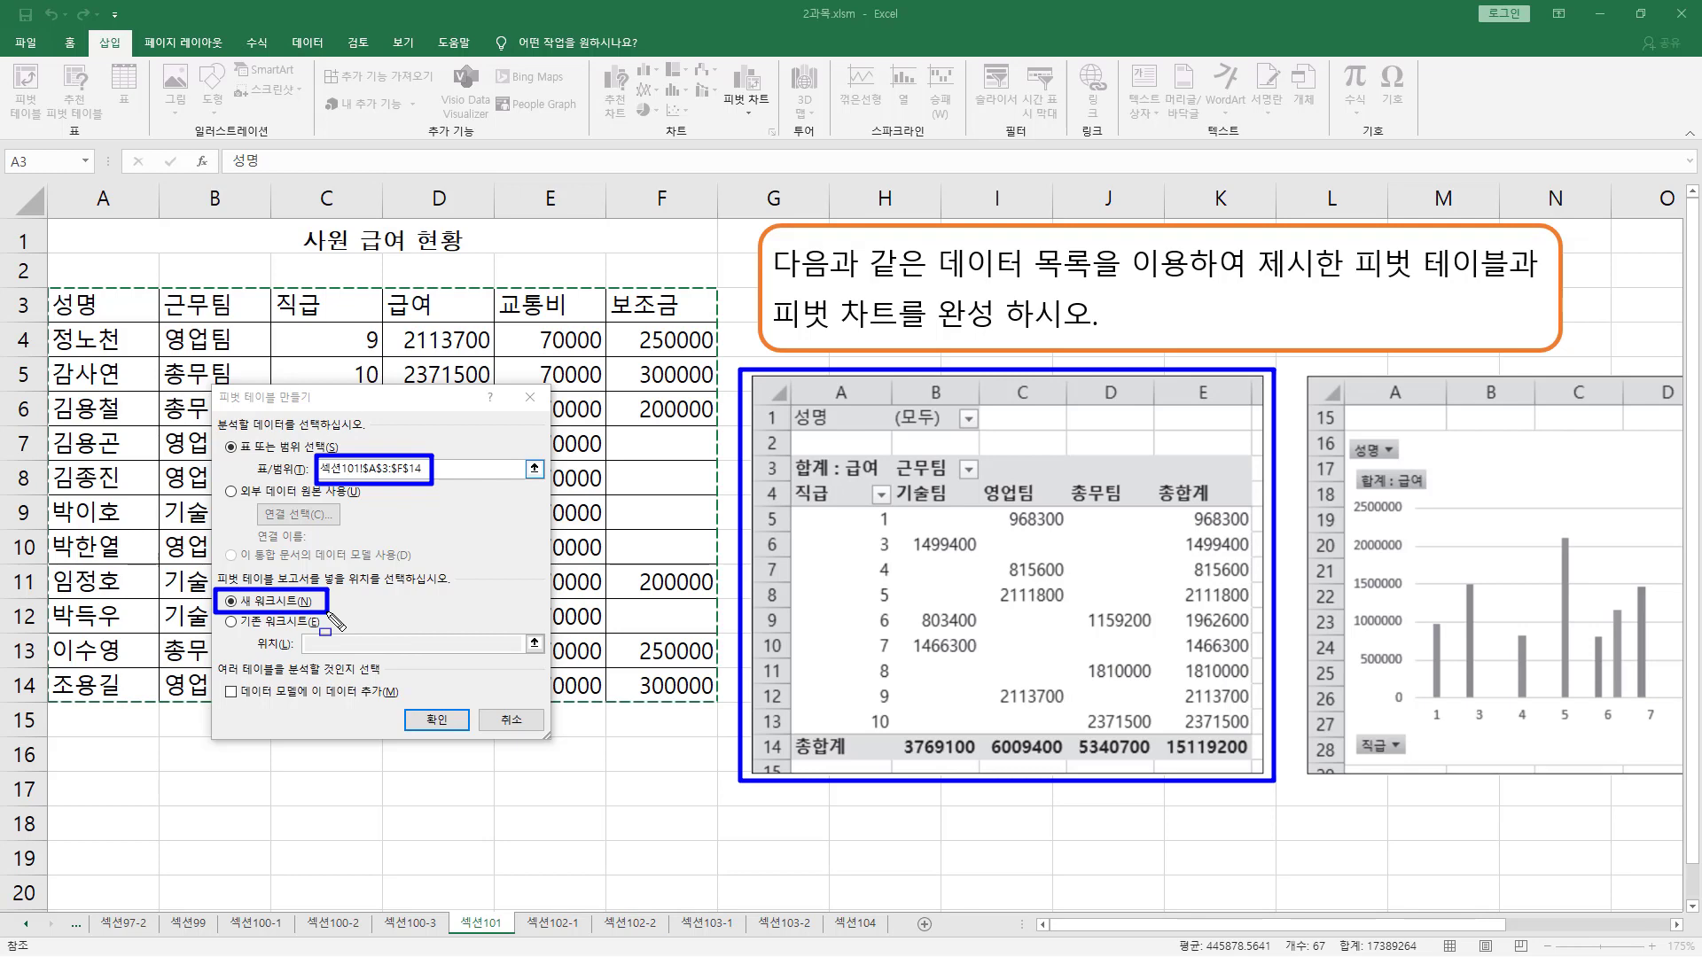
# Step: Create the pivot table from 섹션101!$A$3:$F$14 on a new worksheet
pyautogui.moveTo(417, 711); pyautogui.dragTo(462, 734)
pyautogui.click(437, 719)
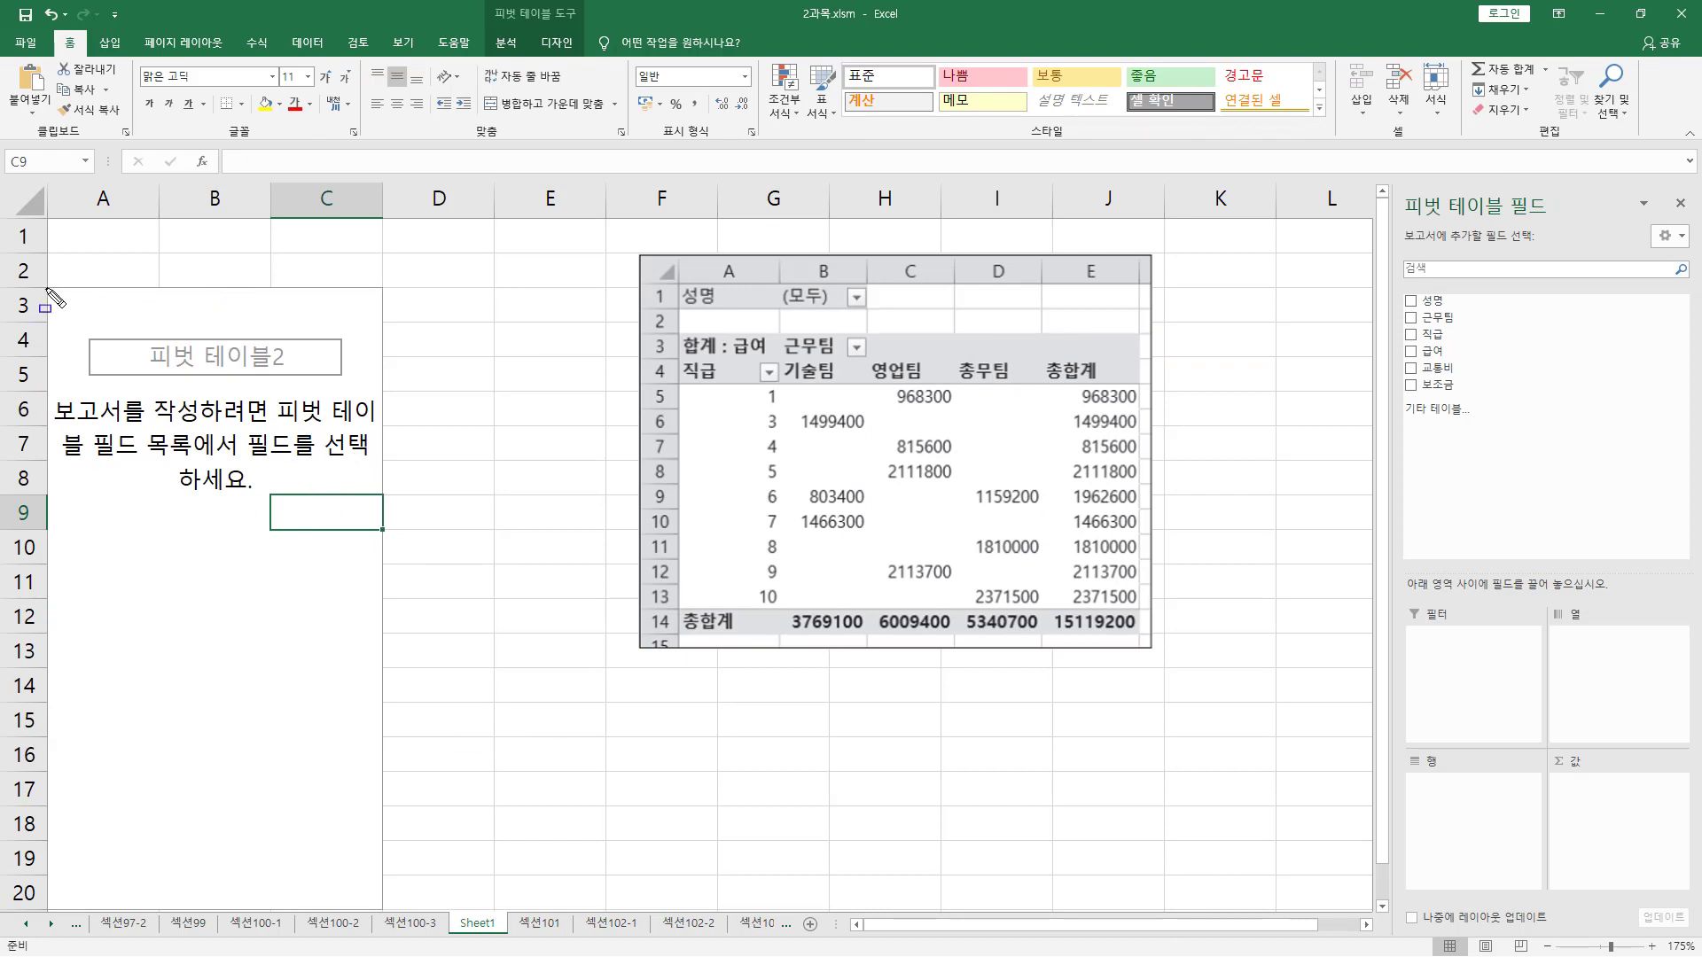
pyautogui.moveTo(45, 287)
pyautogui.mouseDown()
pyautogui.moveTo(400, 850)
pyautogui.moveTo(382, 906)
pyautogui.mouseUp()
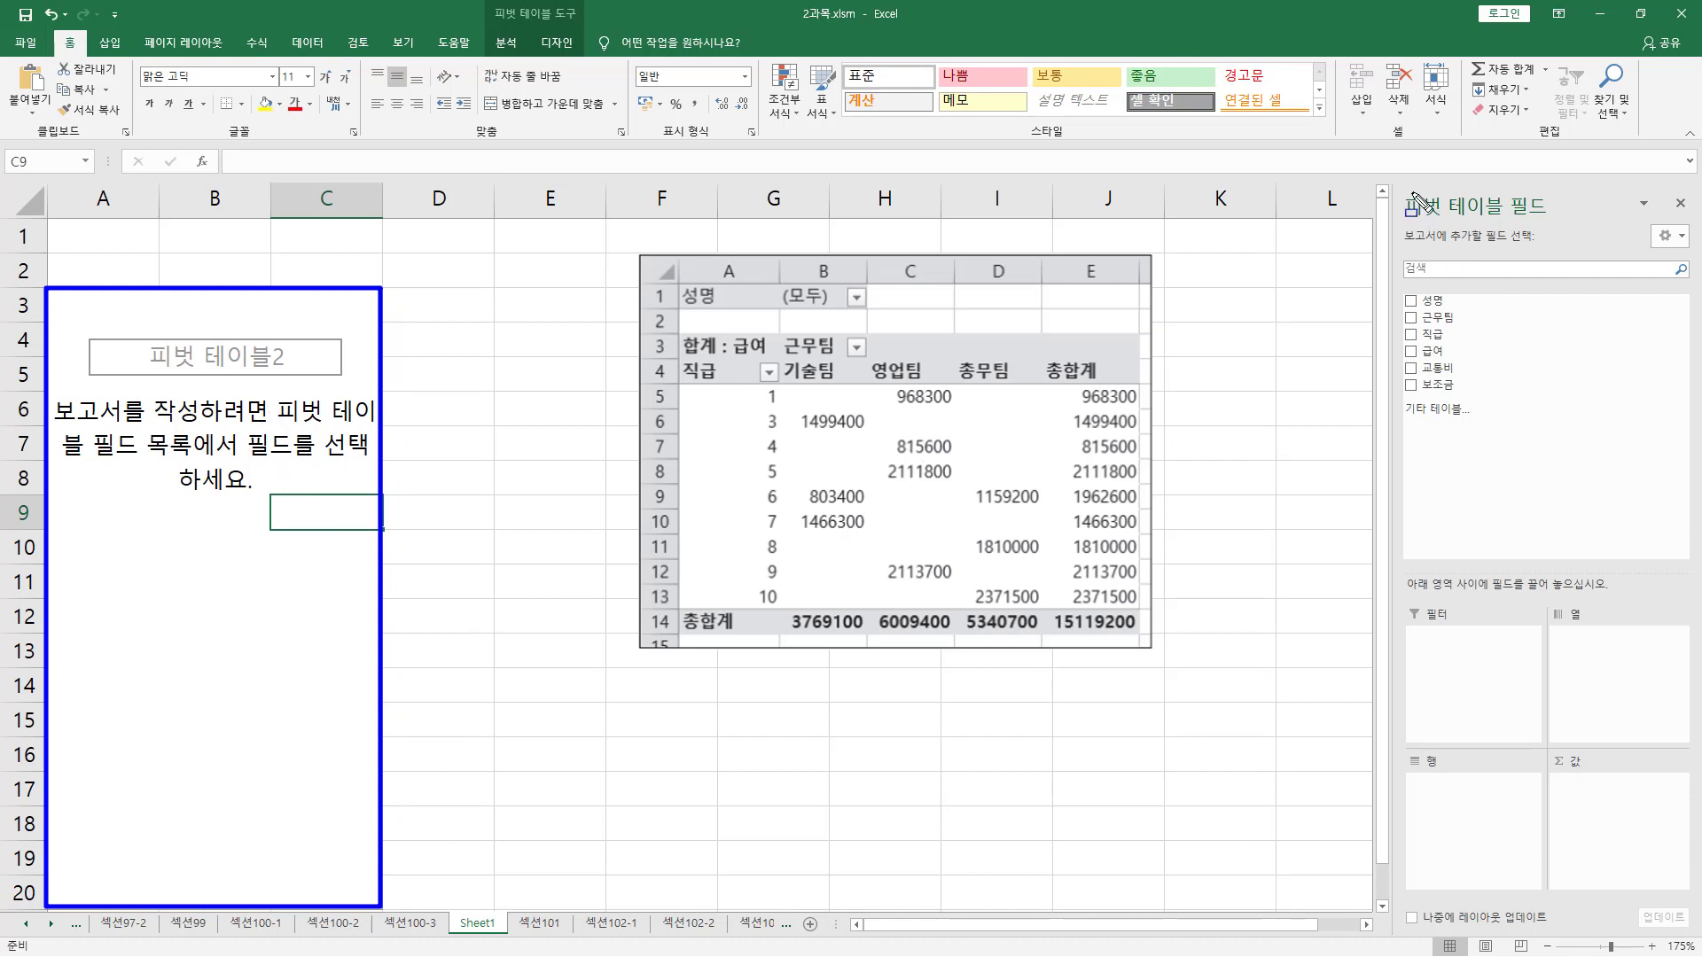
pyautogui.moveTo(1398, 190); pyautogui.dragTo(1557, 221)
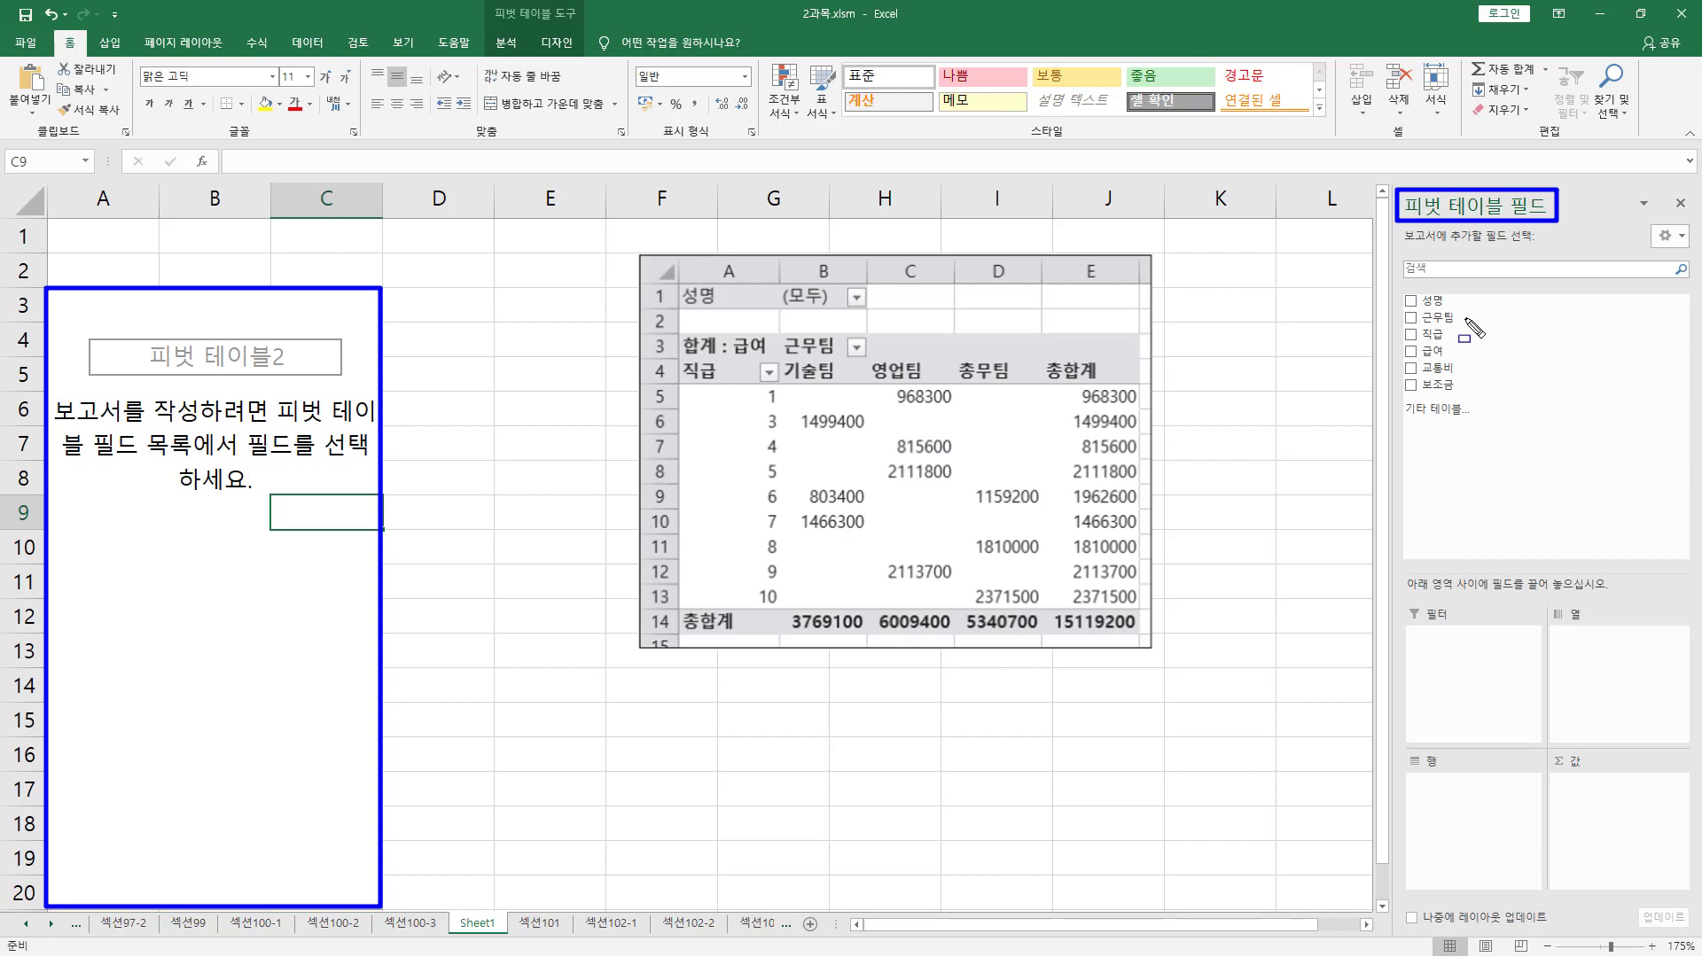
pyautogui.moveTo(1398, 289)
pyautogui.mouseDown()
pyautogui.moveTo(1438, 383)
pyautogui.moveTo(1469, 396)
pyautogui.mouseUp()
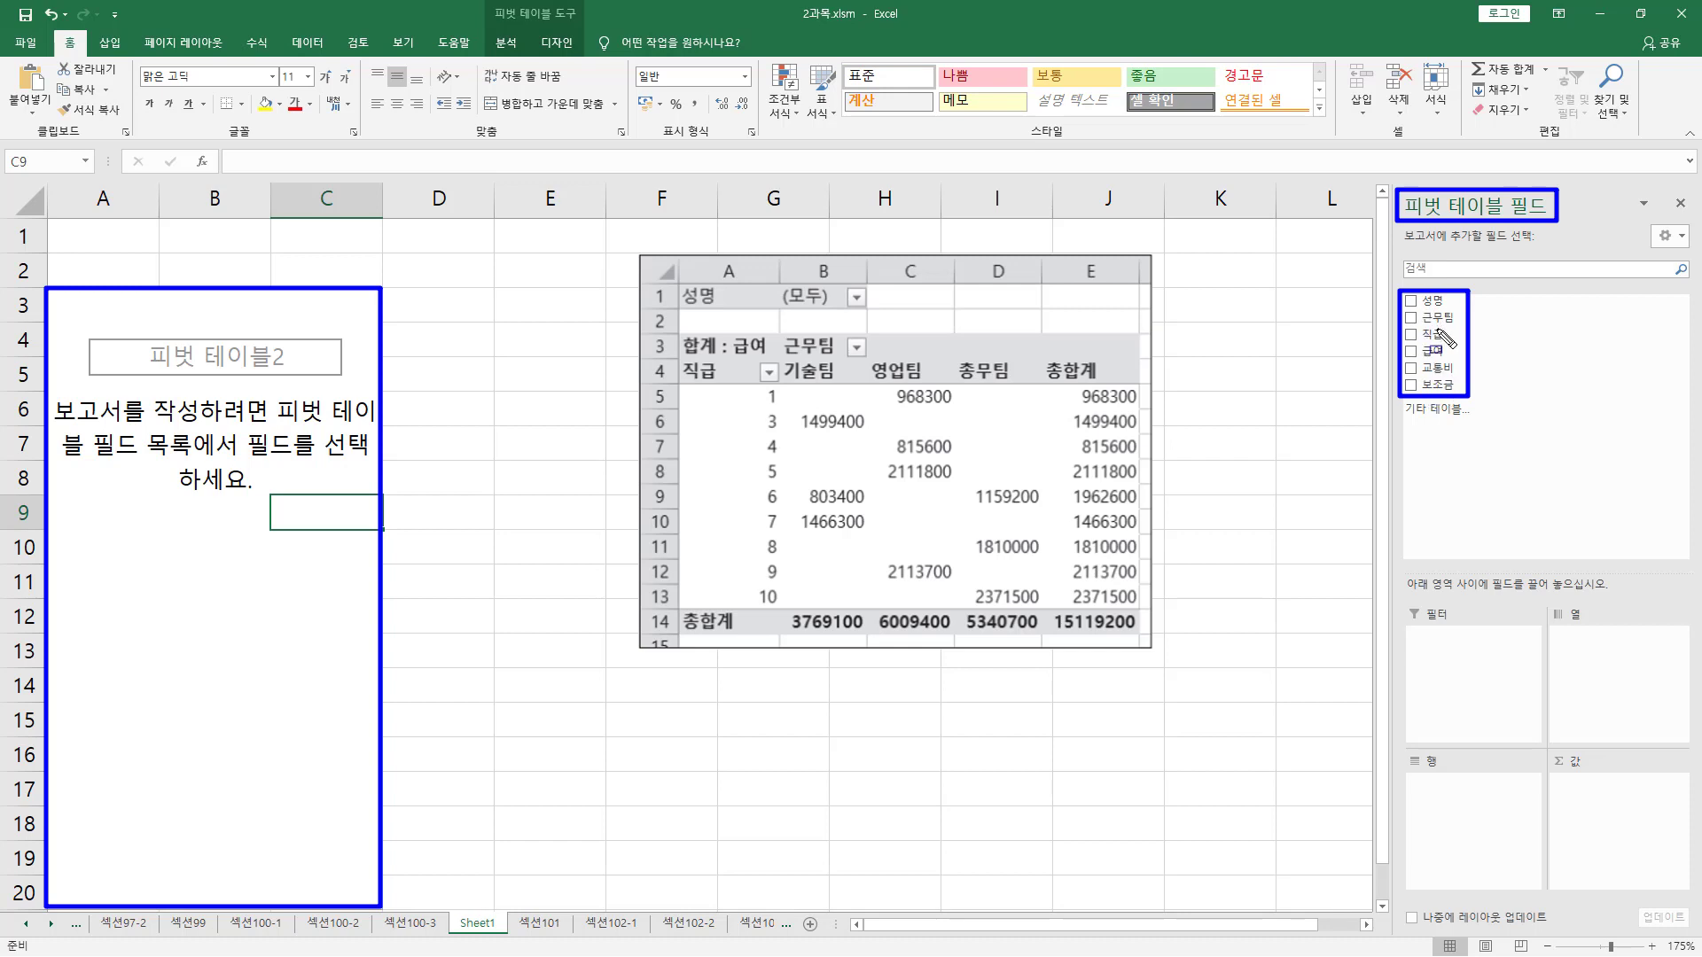
pyautogui.moveTo(1406, 626); pyautogui.dragTo(1546, 752)
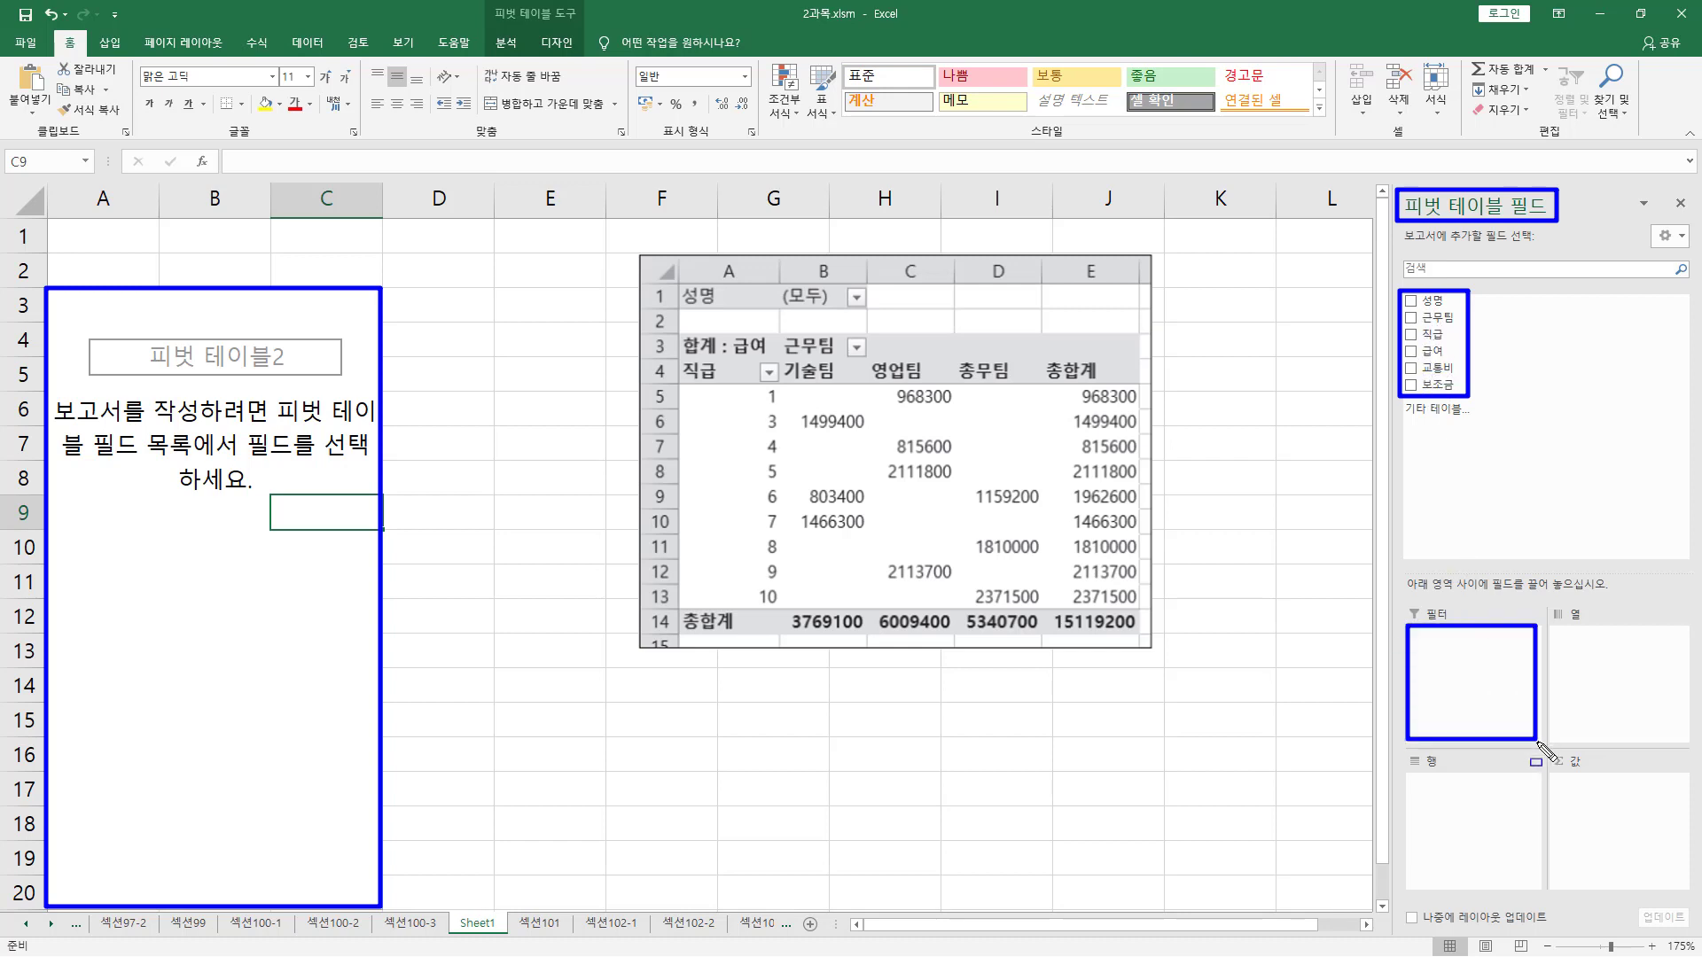
pyautogui.moveTo(1559, 634); pyautogui.dragTo(1689, 740)
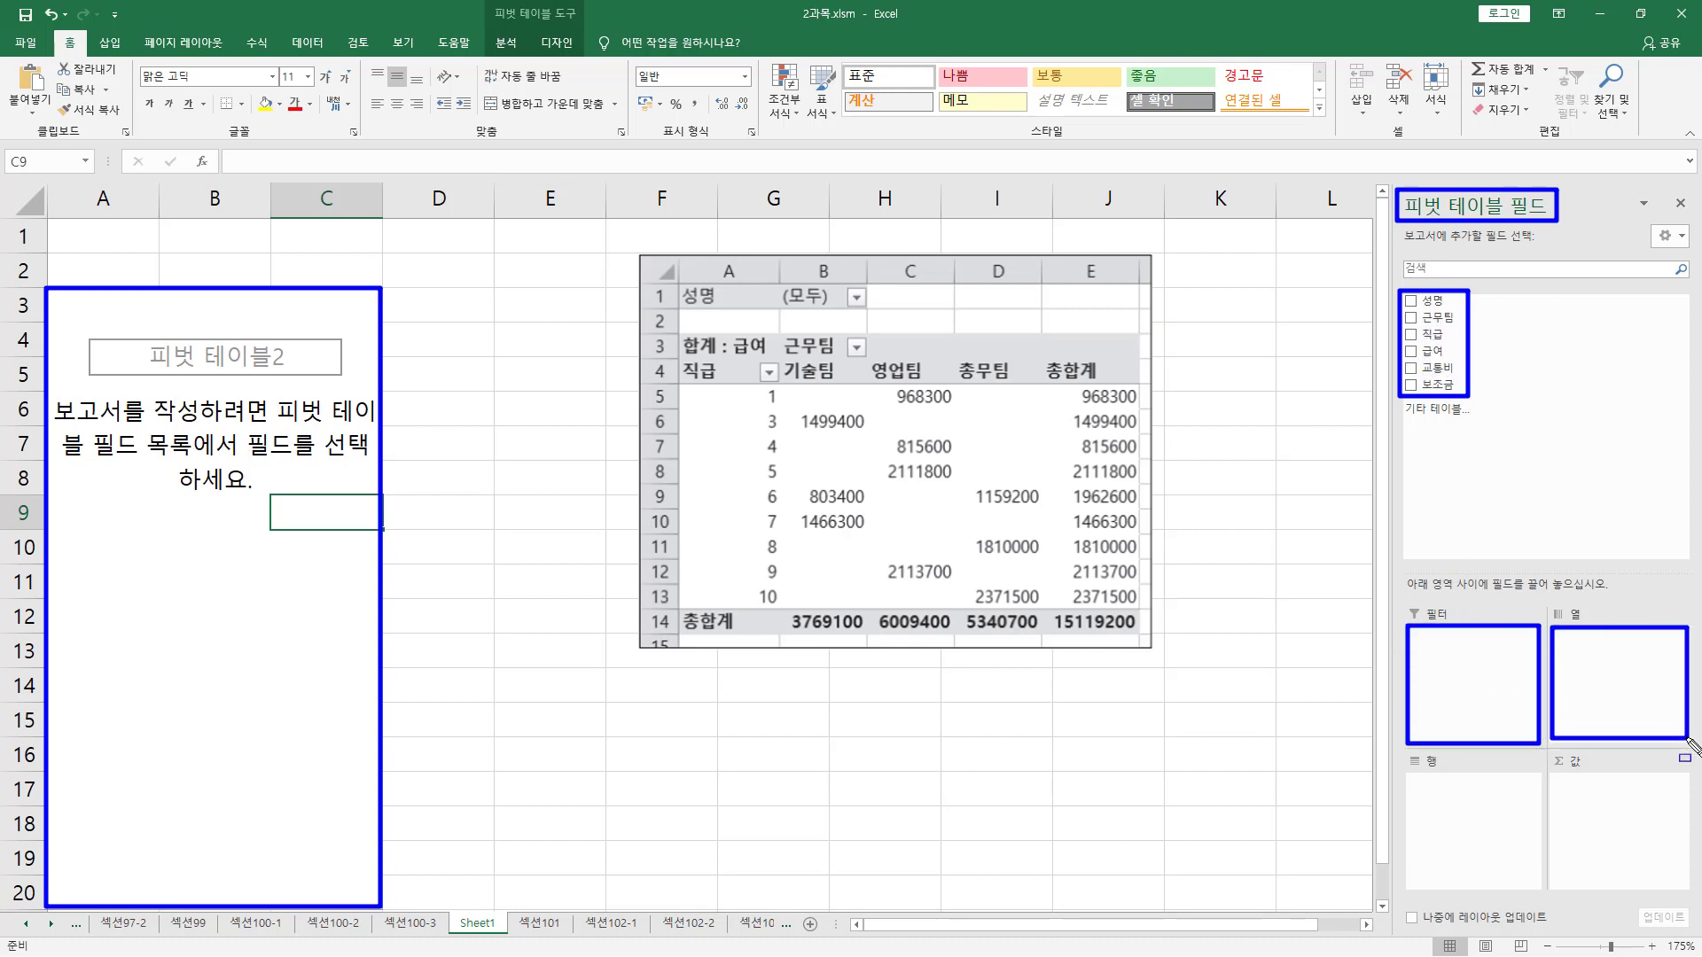
pyautogui.moveTo(1407, 775); pyautogui.dragTo(1549, 892)
pyautogui.moveTo(1550, 778); pyautogui.dragTo(1686, 887)
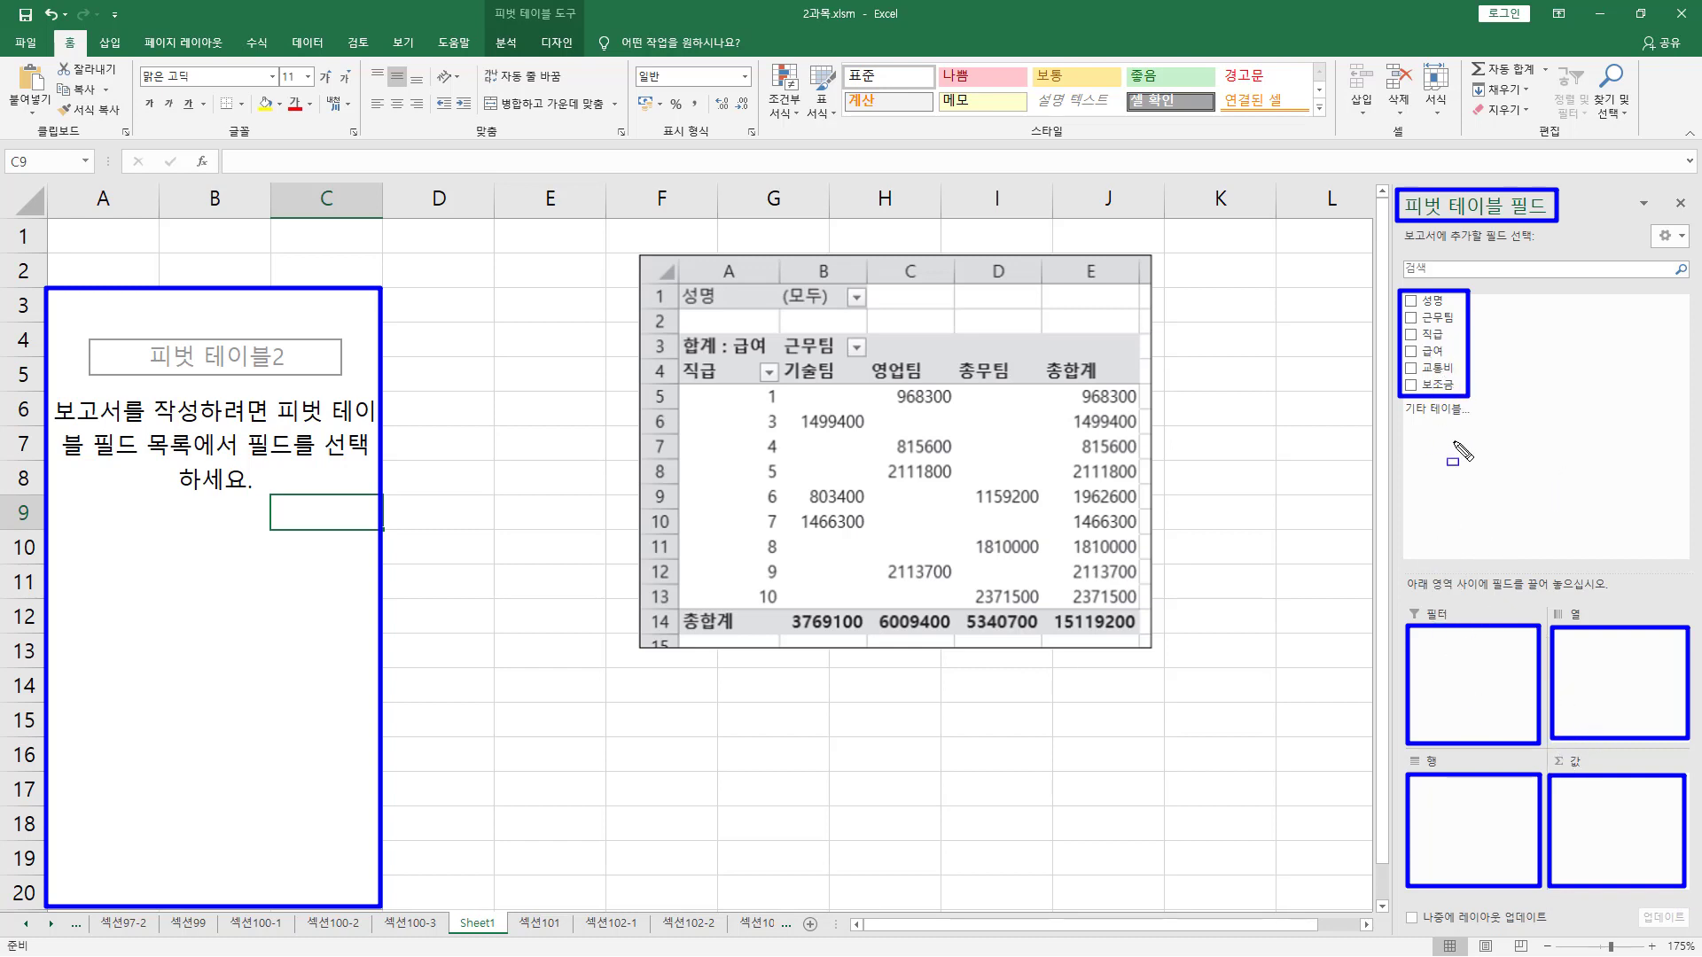
pyautogui.press('Escape')
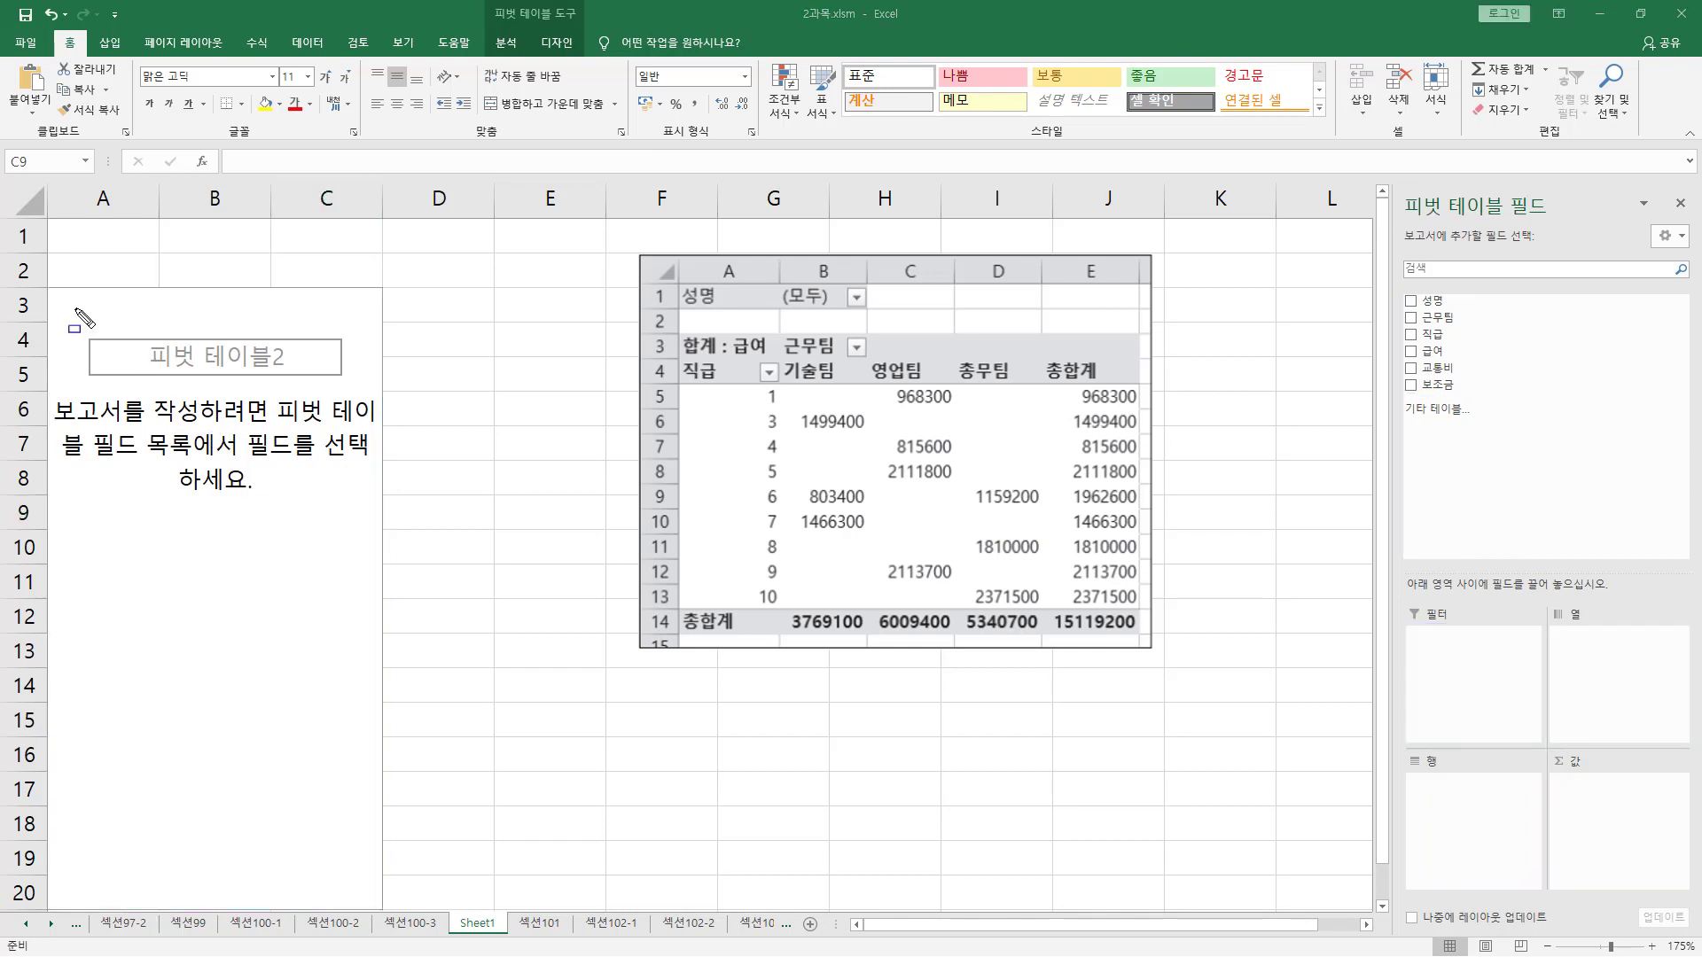
pyautogui.moveTo(48, 289); pyautogui.dragTo(383, 907)
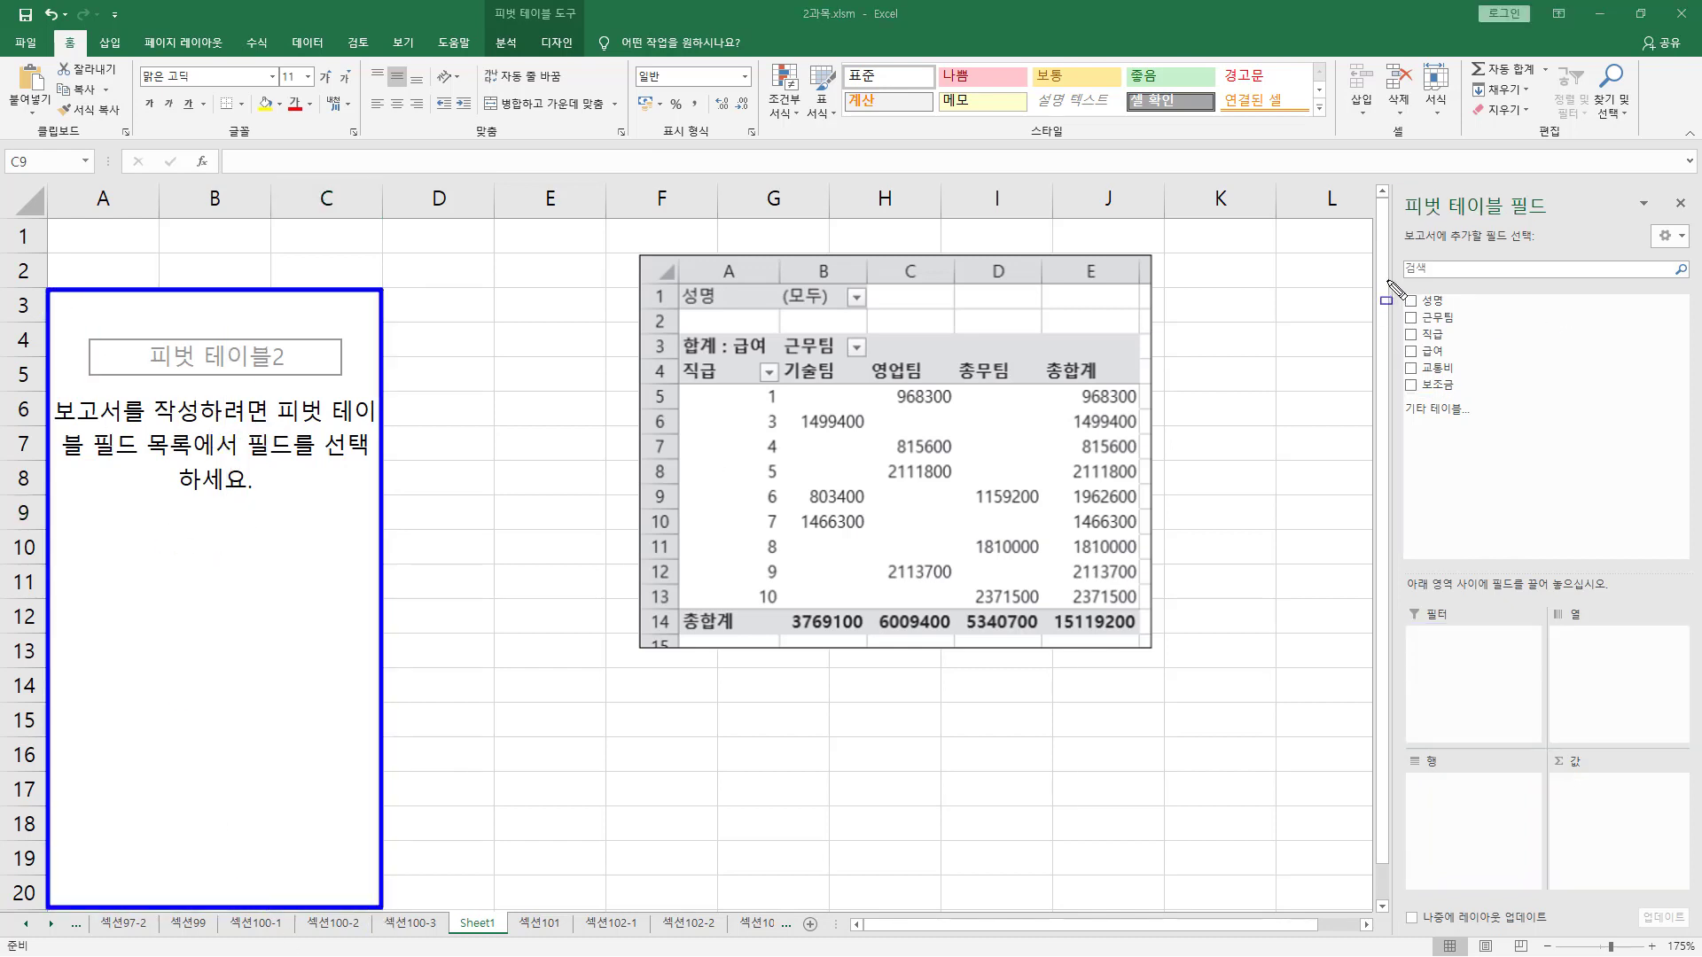
pyautogui.moveTo(1393, 280)
pyautogui.mouseDown()
pyautogui.moveTo(1441, 404)
pyautogui.moveTo(1474, 396)
pyautogui.mouseUp()
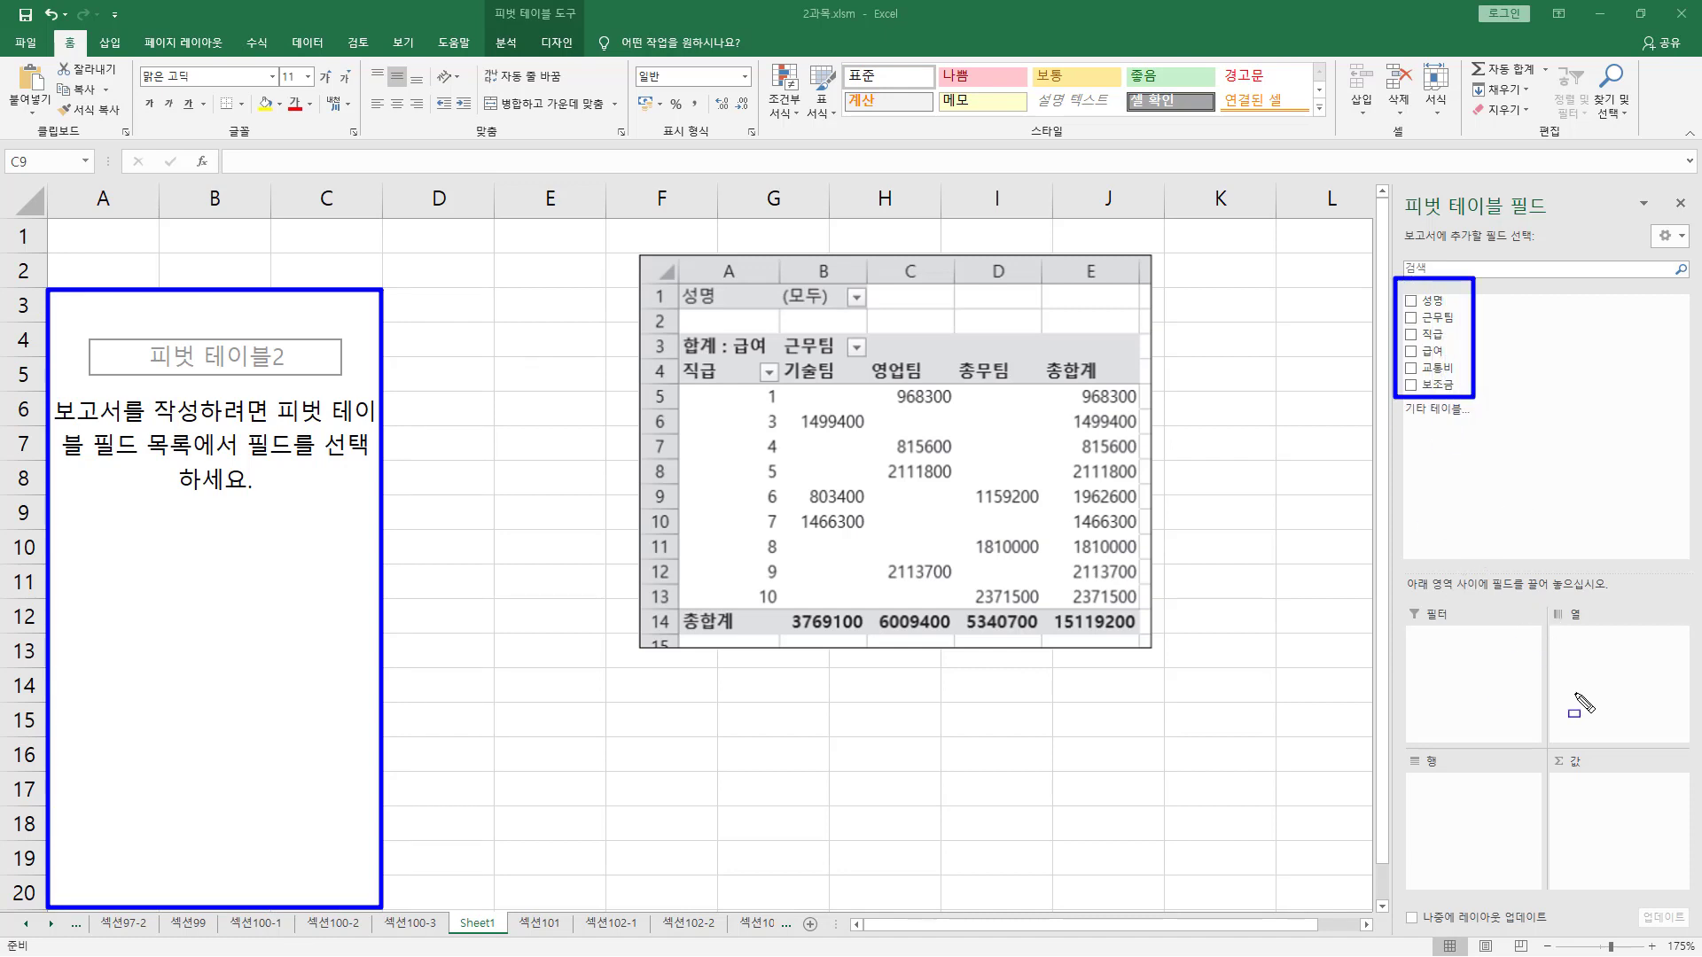
pyautogui.moveTo(676, 284)
pyautogui.mouseDown()
pyautogui.moveTo(808, 532)
pyautogui.moveTo(1166, 654)
pyautogui.moveTo(1147, 646)
pyautogui.mouseUp()
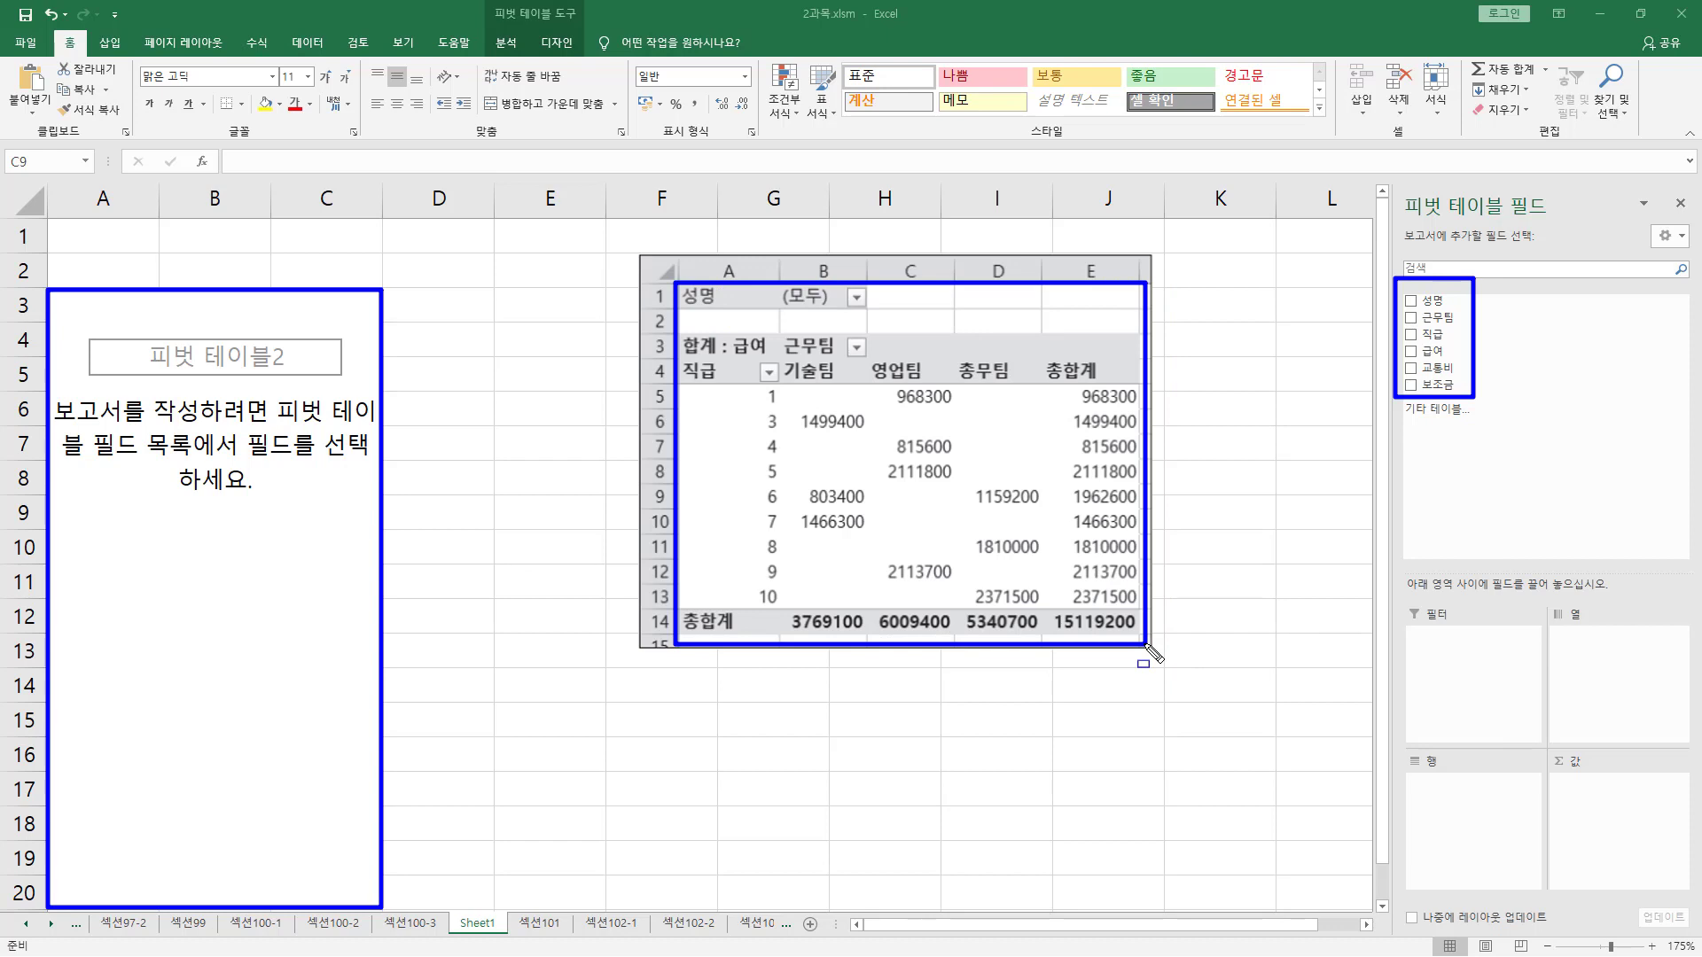
pyautogui.moveTo(1405, 602)
pyautogui.mouseDown()
pyautogui.moveTo(1465, 629)
pyautogui.moveTo(1602, 627)
pyautogui.mouseUp()
pyautogui.moveTo(1406, 745)
pyautogui.mouseDown()
pyautogui.moveTo(1471, 775)
pyautogui.moveTo(1600, 778)
pyautogui.mouseUp()
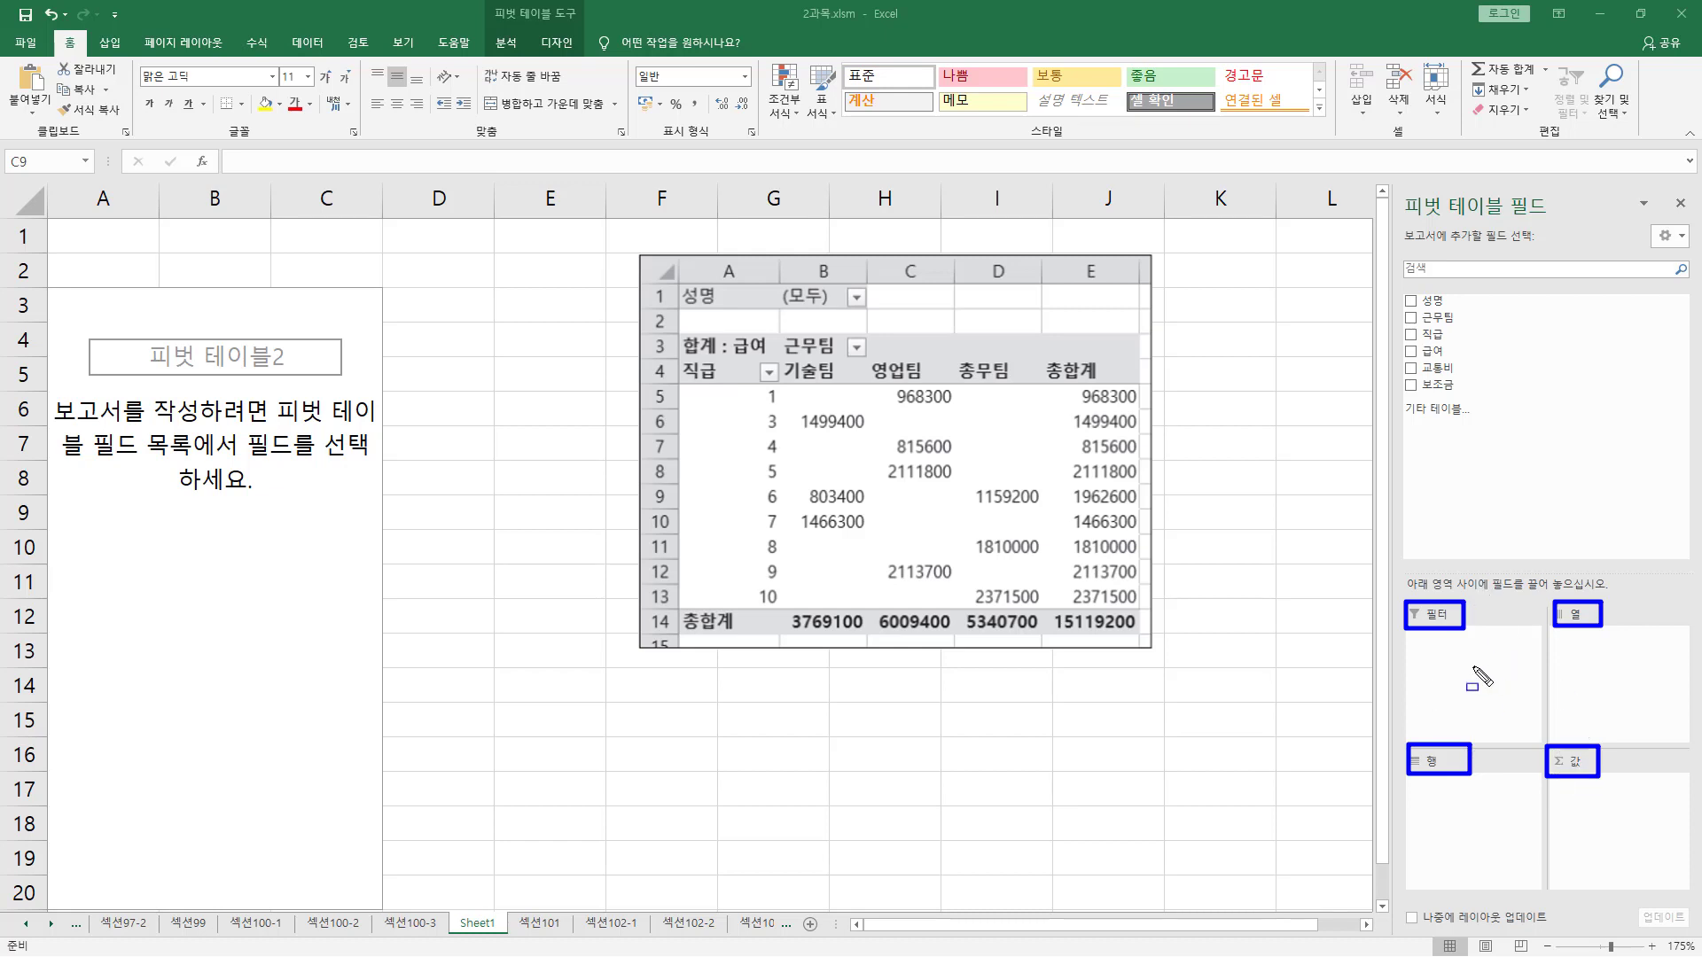
pyautogui.press('Escape')
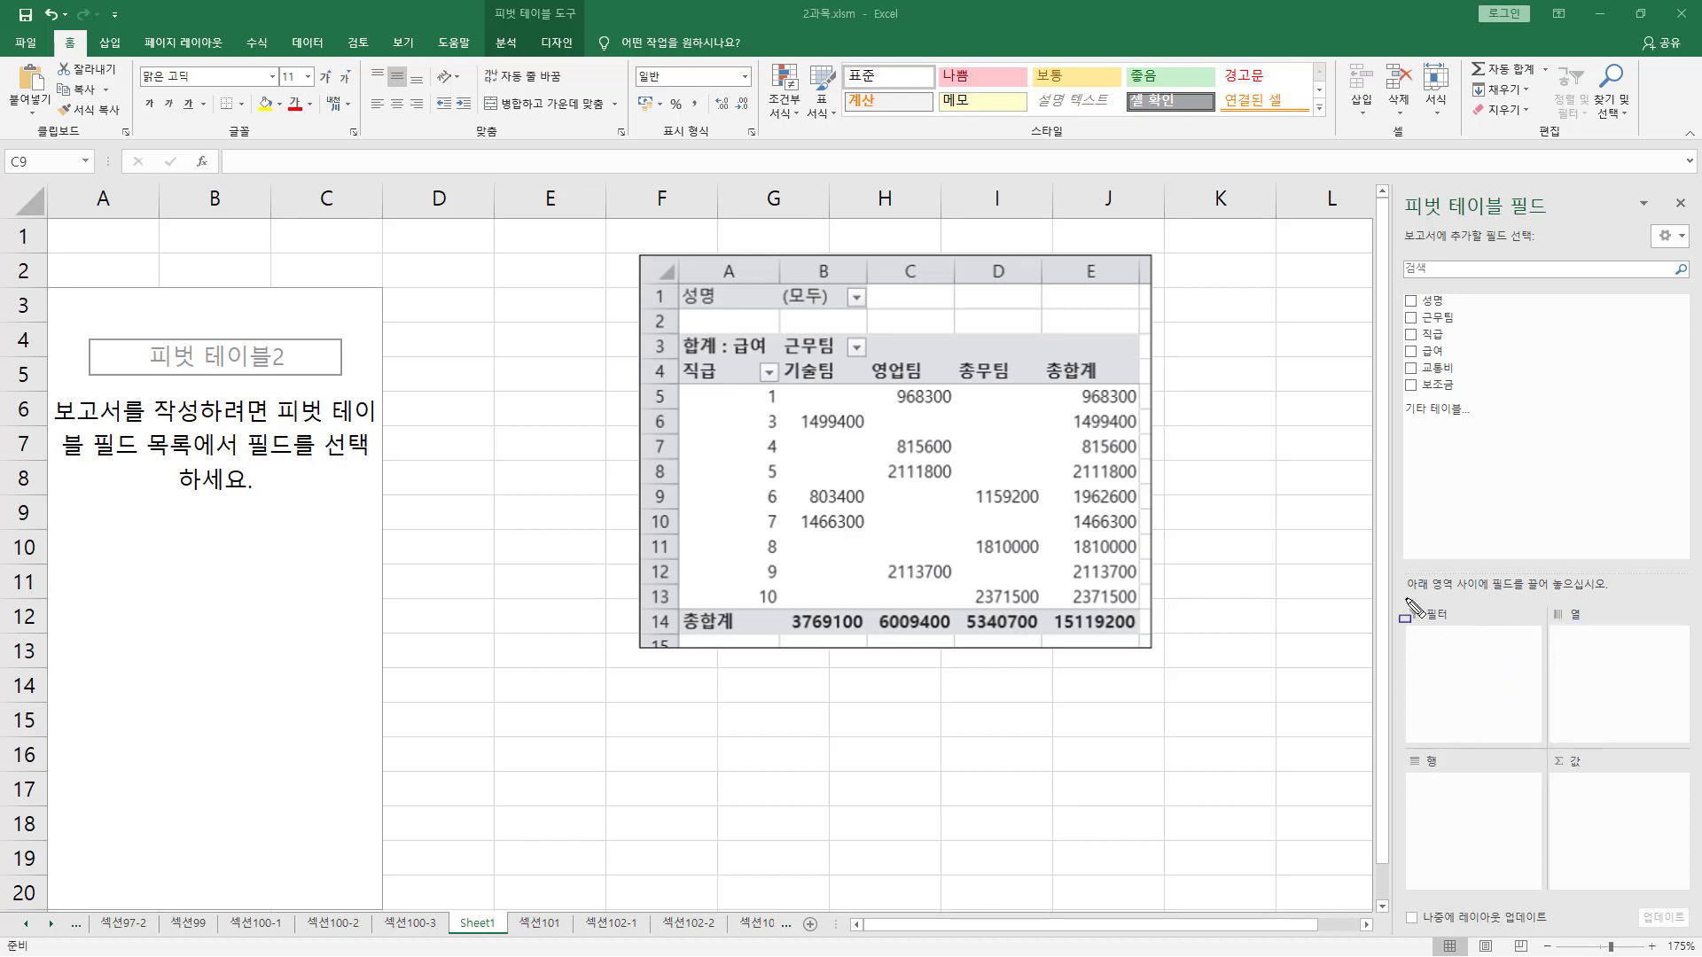
pyautogui.moveTo(1405, 599); pyautogui.dragTo(1455, 630)
pyautogui.moveTo(679, 277)
pyautogui.mouseDown()
pyautogui.moveTo(788, 311)
pyautogui.moveTo(866, 311)
pyautogui.mouseUp()
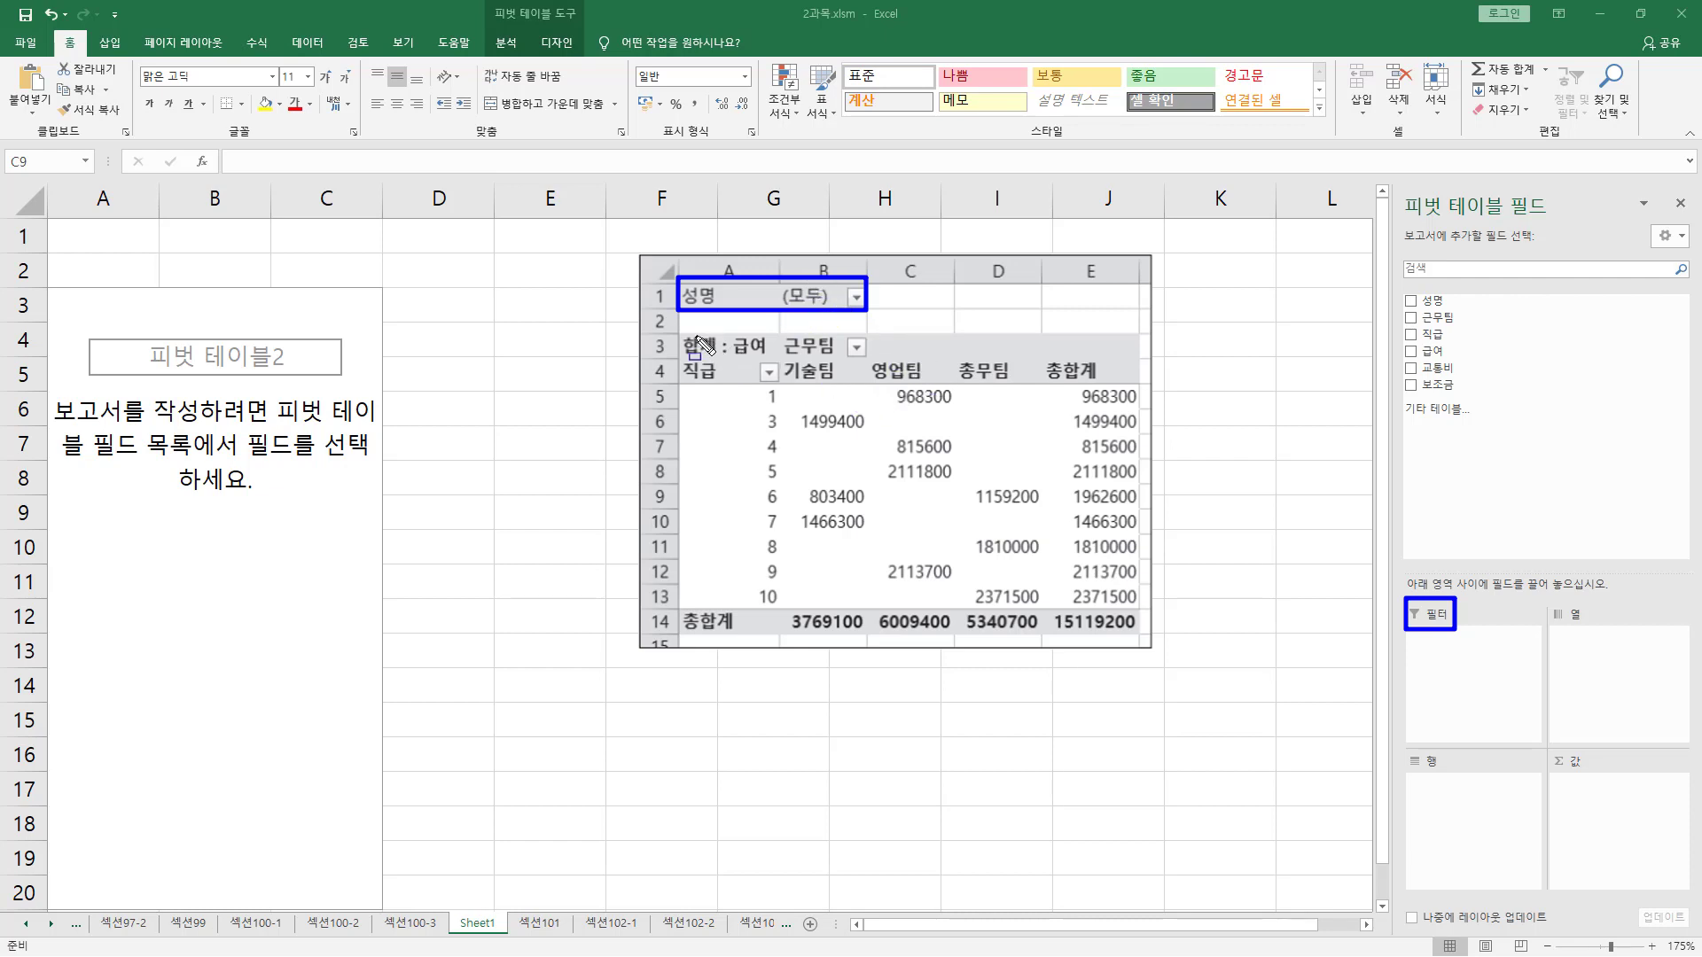
pyautogui.moveTo(687, 340)
pyautogui.mouseDown()
pyautogui.moveTo(882, 558)
pyautogui.moveTo(1146, 649)
pyautogui.mouseUp()
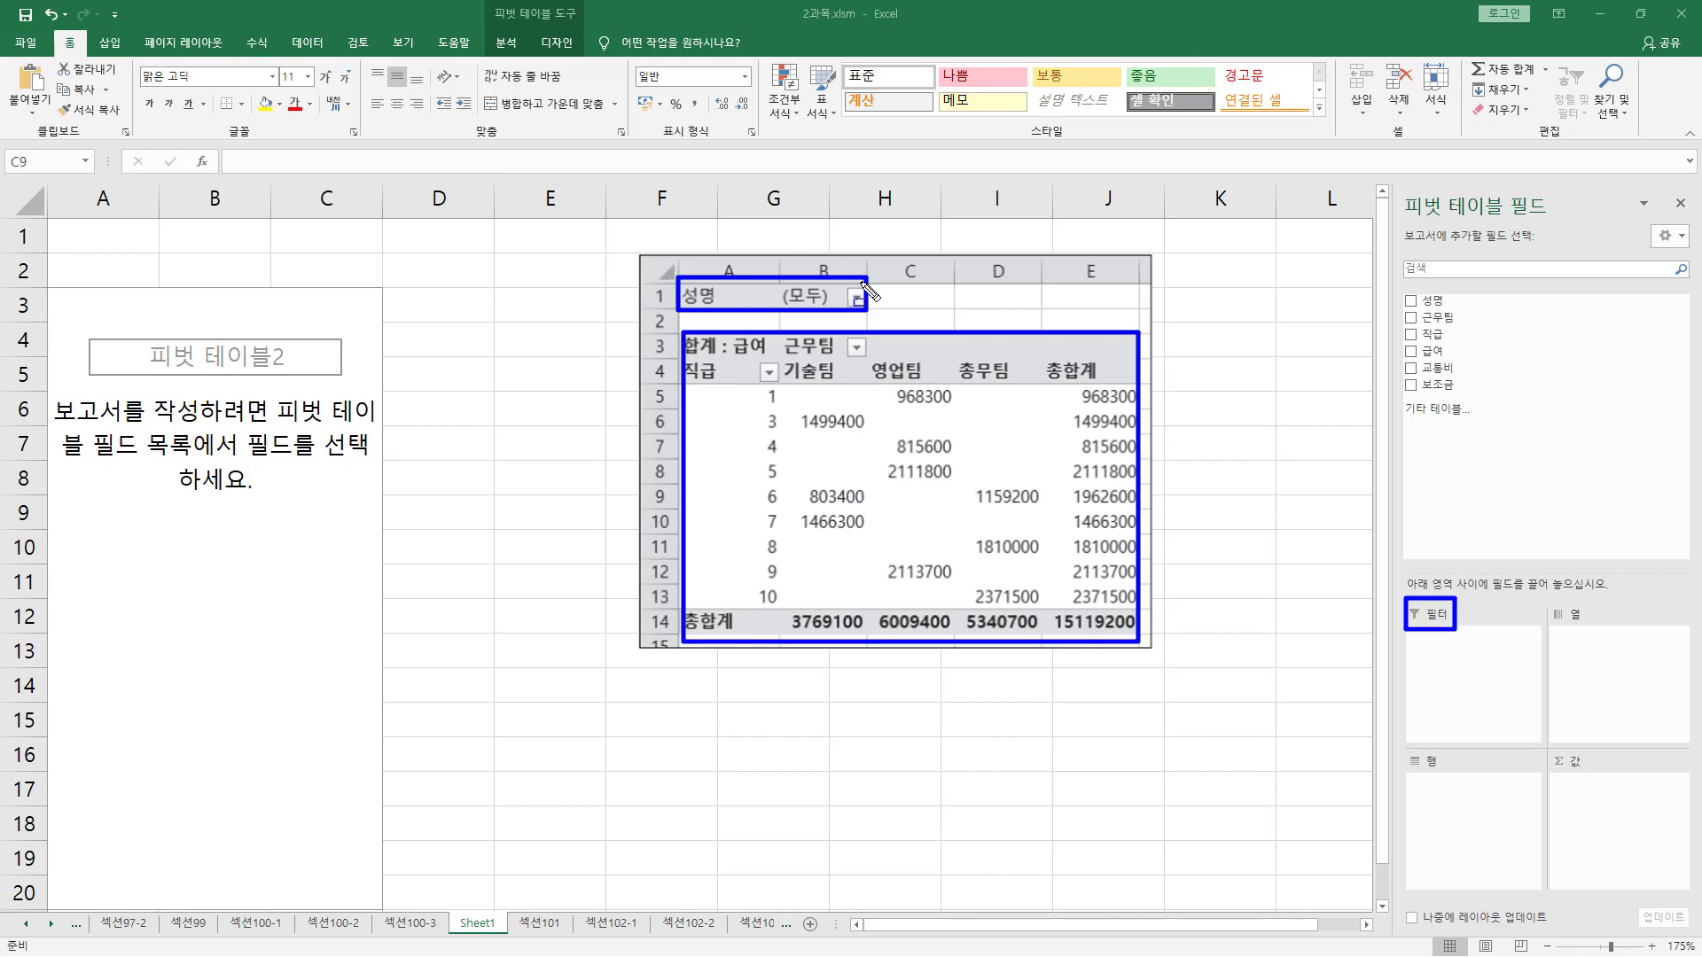
pyautogui.moveTo(841, 288); pyautogui.dragTo(874, 313)
pyautogui.moveTo(1445, 625)
pyautogui.mouseDown()
pyautogui.moveTo(1446, 661)
pyautogui.moveTo(1458, 636)
pyautogui.moveTo(1428, 655)
pyautogui.moveTo(870, 421)
pyautogui.moveTo(689, 377)
pyautogui.moveTo(994, 376)
pyautogui.moveTo(983, 460)
pyautogui.moveTo(697, 406)
pyautogui.moveTo(770, 390)
pyautogui.moveTo(768, 408)
pyautogui.moveTo(693, 367)
pyautogui.moveTo(777, 410)
pyautogui.moveTo(720, 392)
pyautogui.moveTo(767, 413)
pyautogui.moveTo(771, 580)
pyautogui.moveTo(756, 408)
pyautogui.moveTo(772, 572)
pyautogui.moveTo(716, 379)
pyautogui.moveTo(700, 383)
pyautogui.moveTo(734, 390)
pyautogui.moveTo(707, 463)
pyautogui.moveTo(719, 590)
pyautogui.mouseUp()
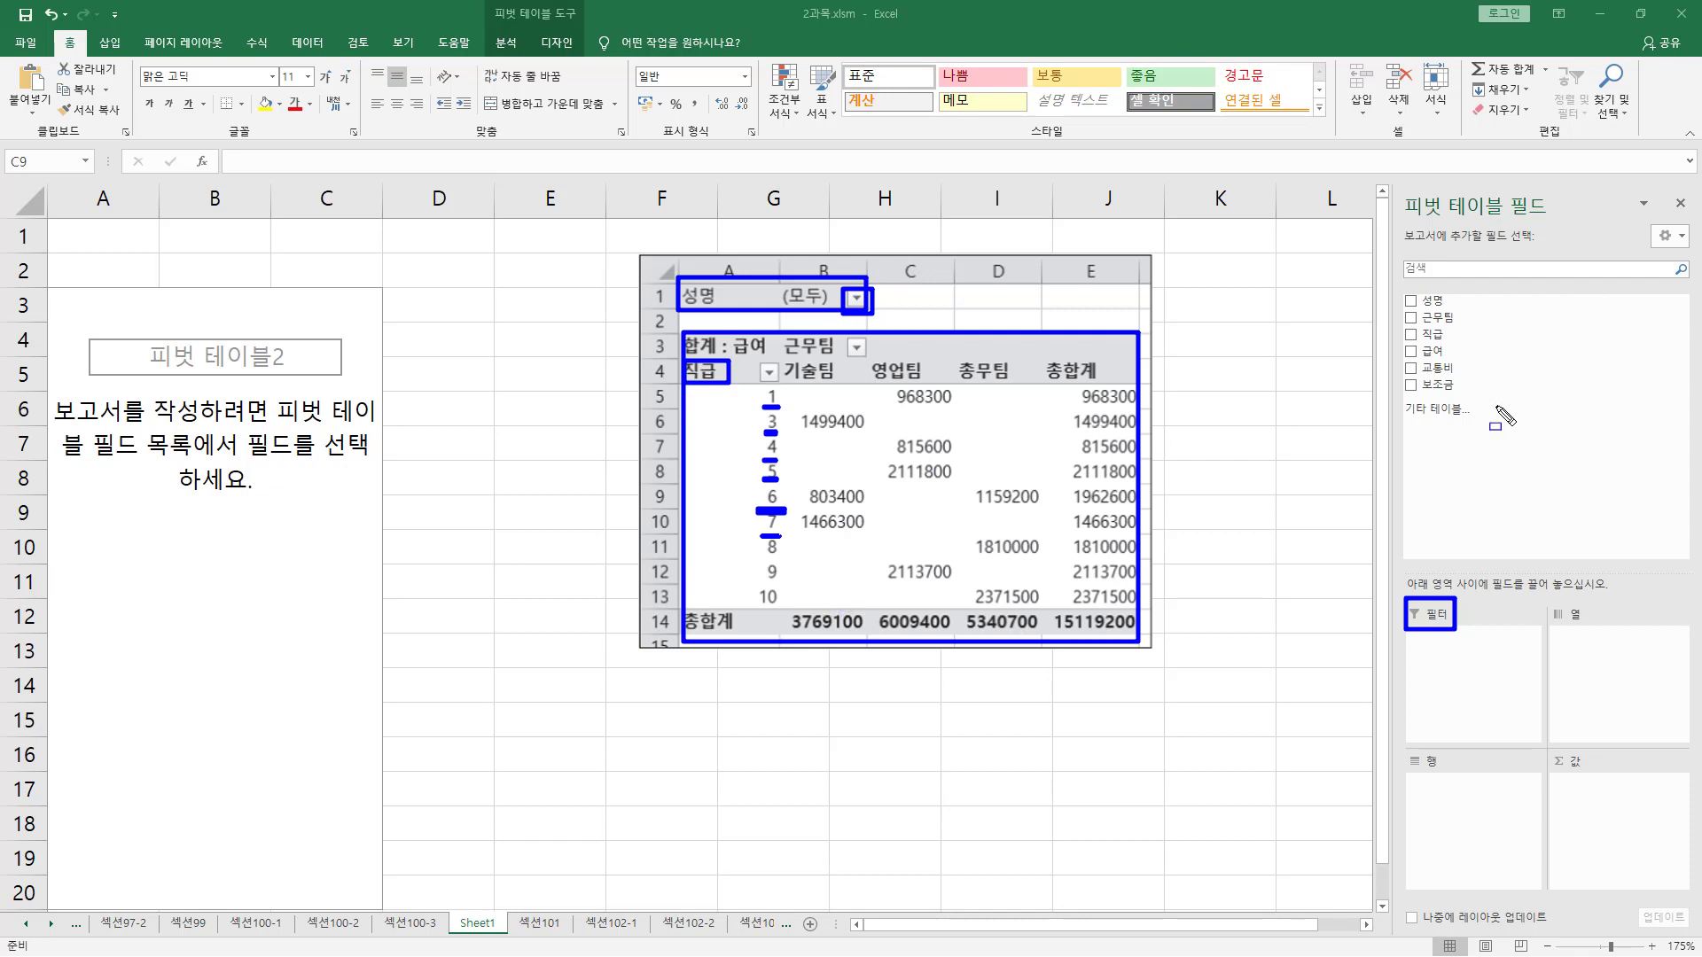
pyautogui.moveTo(1404, 327); pyautogui.dragTo(1447, 343)
pyautogui.moveTo(1408, 751)
pyautogui.mouseDown()
pyautogui.moveTo(1420, 780)
pyautogui.moveTo(1453, 780)
pyautogui.mouseUp()
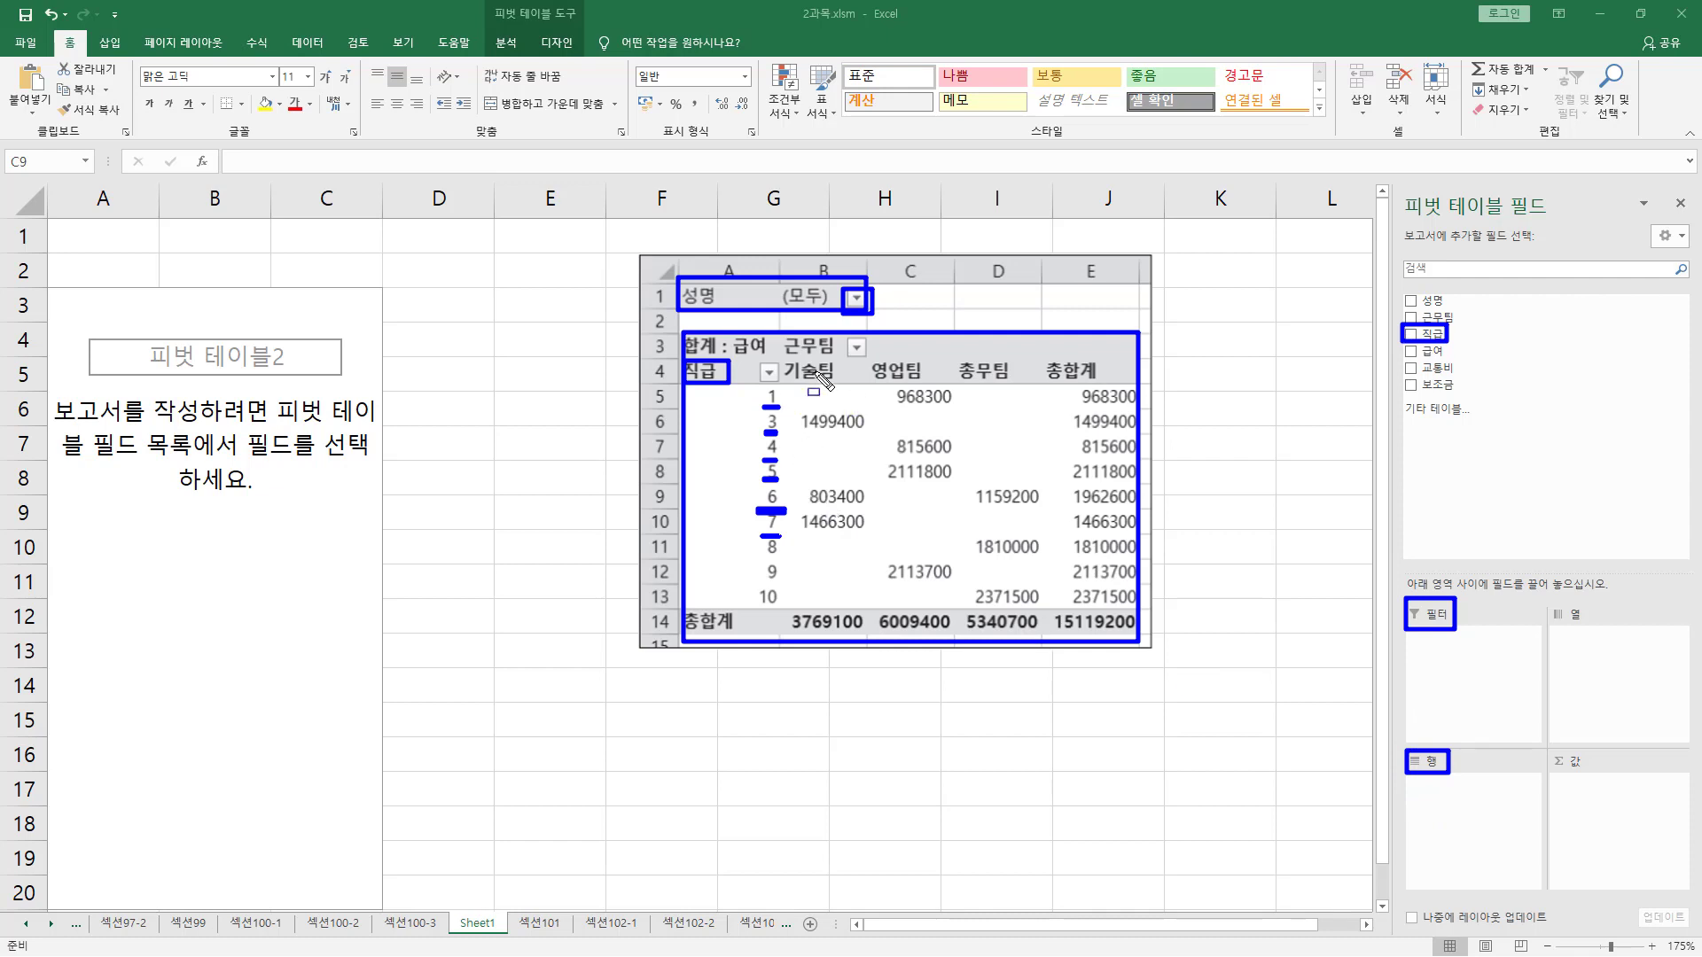
pyautogui.moveTo(784, 335)
pyautogui.mouseDown()
pyautogui.moveTo(840, 359)
pyautogui.moveTo(837, 383)
pyautogui.moveTo(1016, 385)
pyautogui.mouseUp()
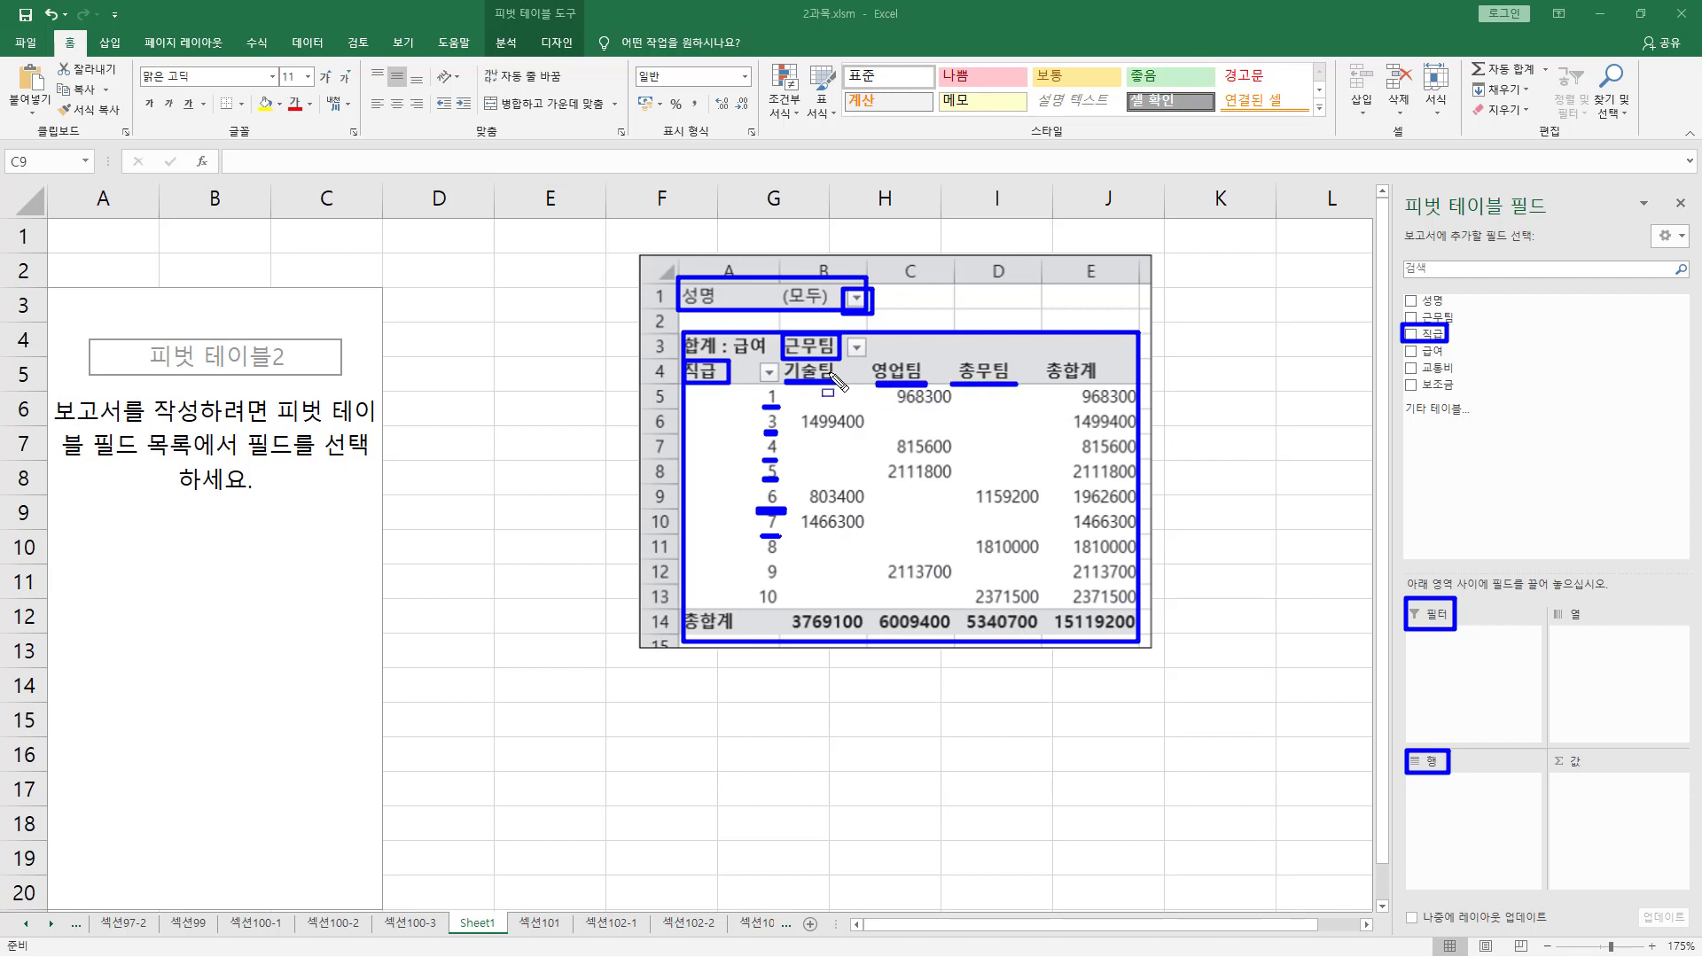
pyautogui.moveTo(814, 358); pyautogui.dragTo(830, 528)
pyautogui.moveTo(900, 357); pyautogui.dragTo(910, 522)
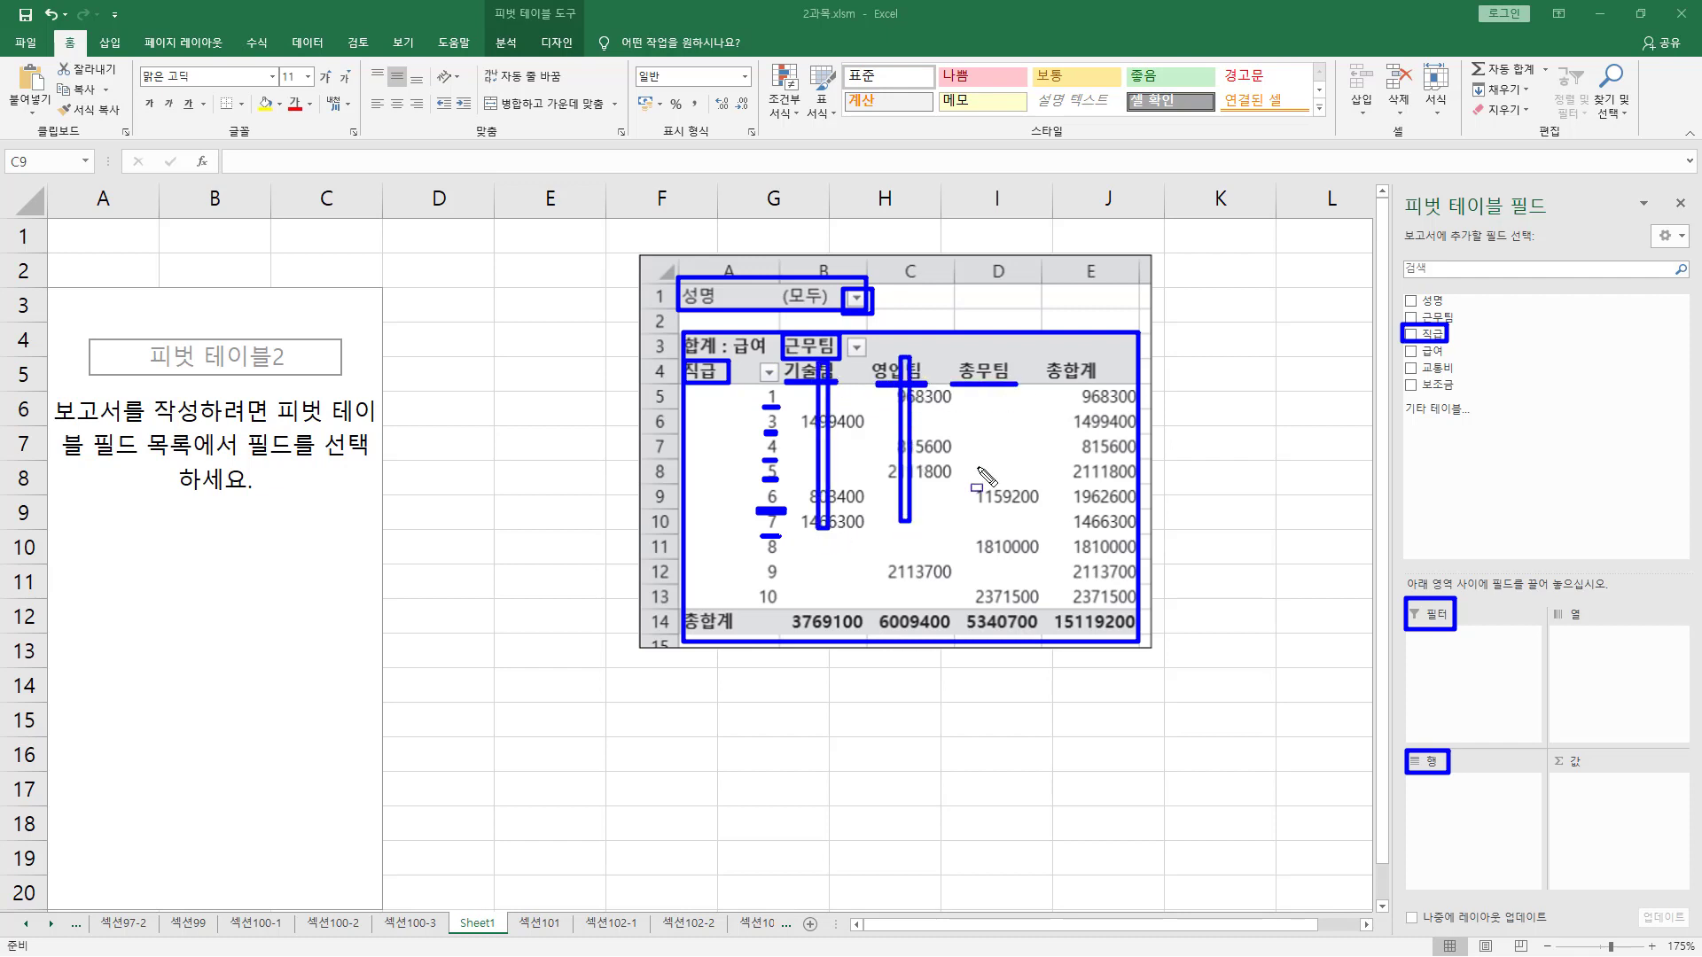
pyautogui.moveTo(993, 362); pyautogui.dragTo(1001, 495)
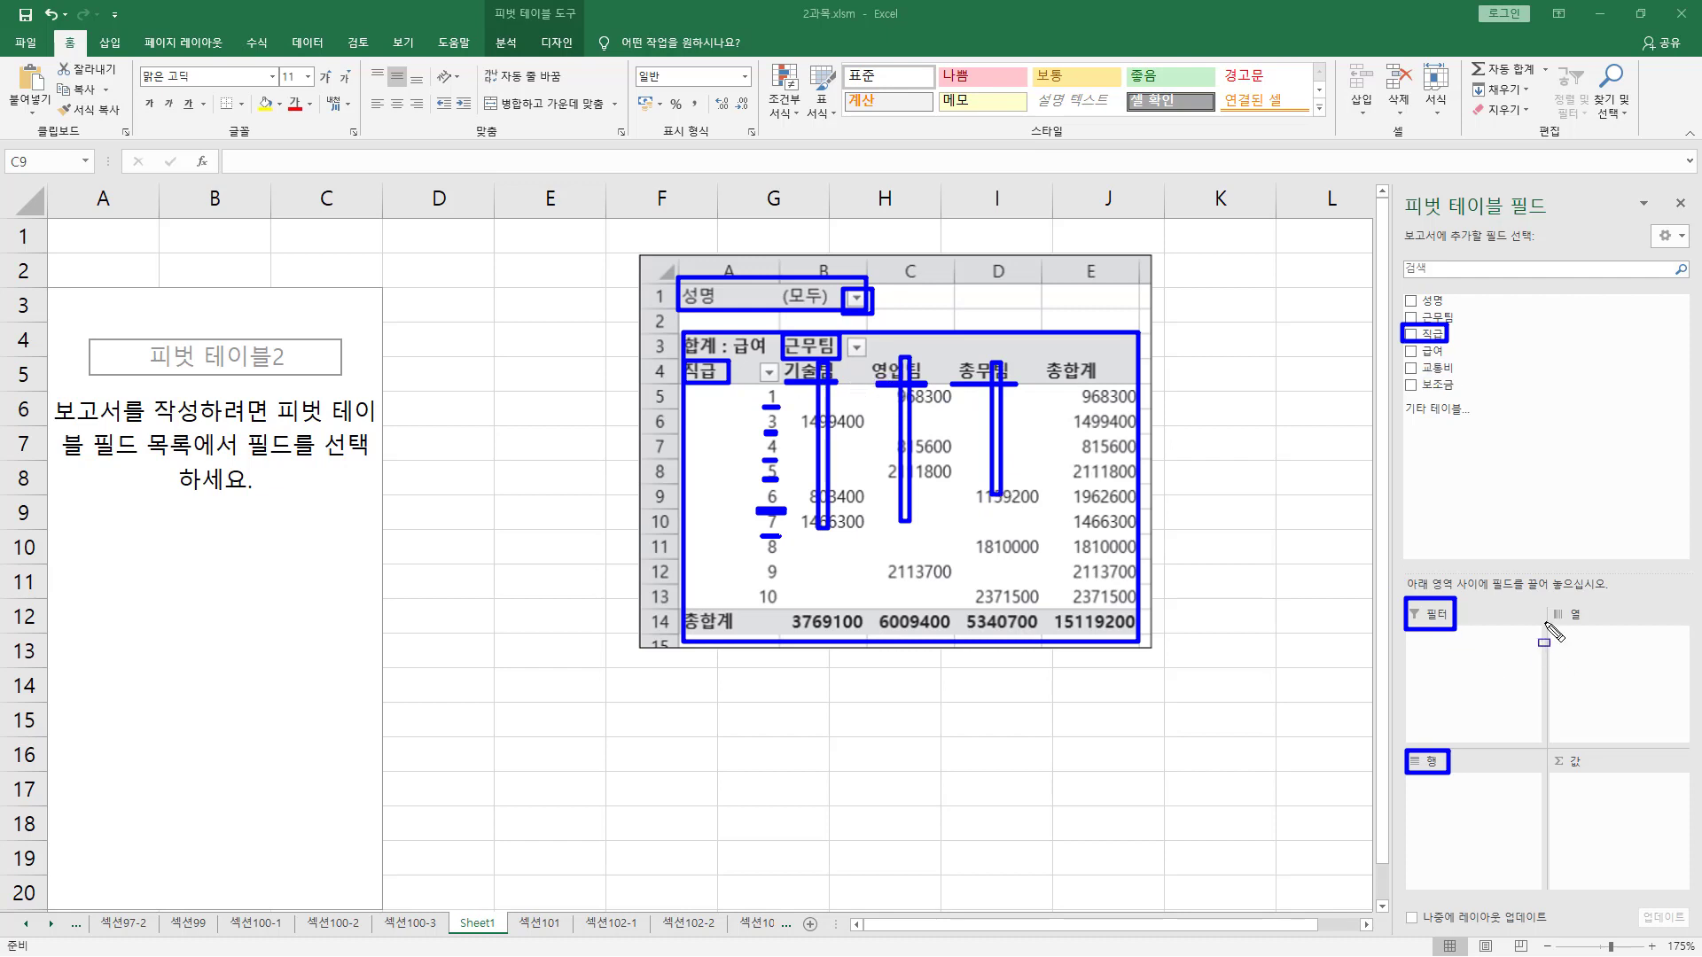
pyautogui.moveTo(1544, 621)
pyautogui.mouseDown()
pyautogui.moveTo(1689, 787)
pyautogui.moveTo(1686, 739)
pyautogui.mouseUp()
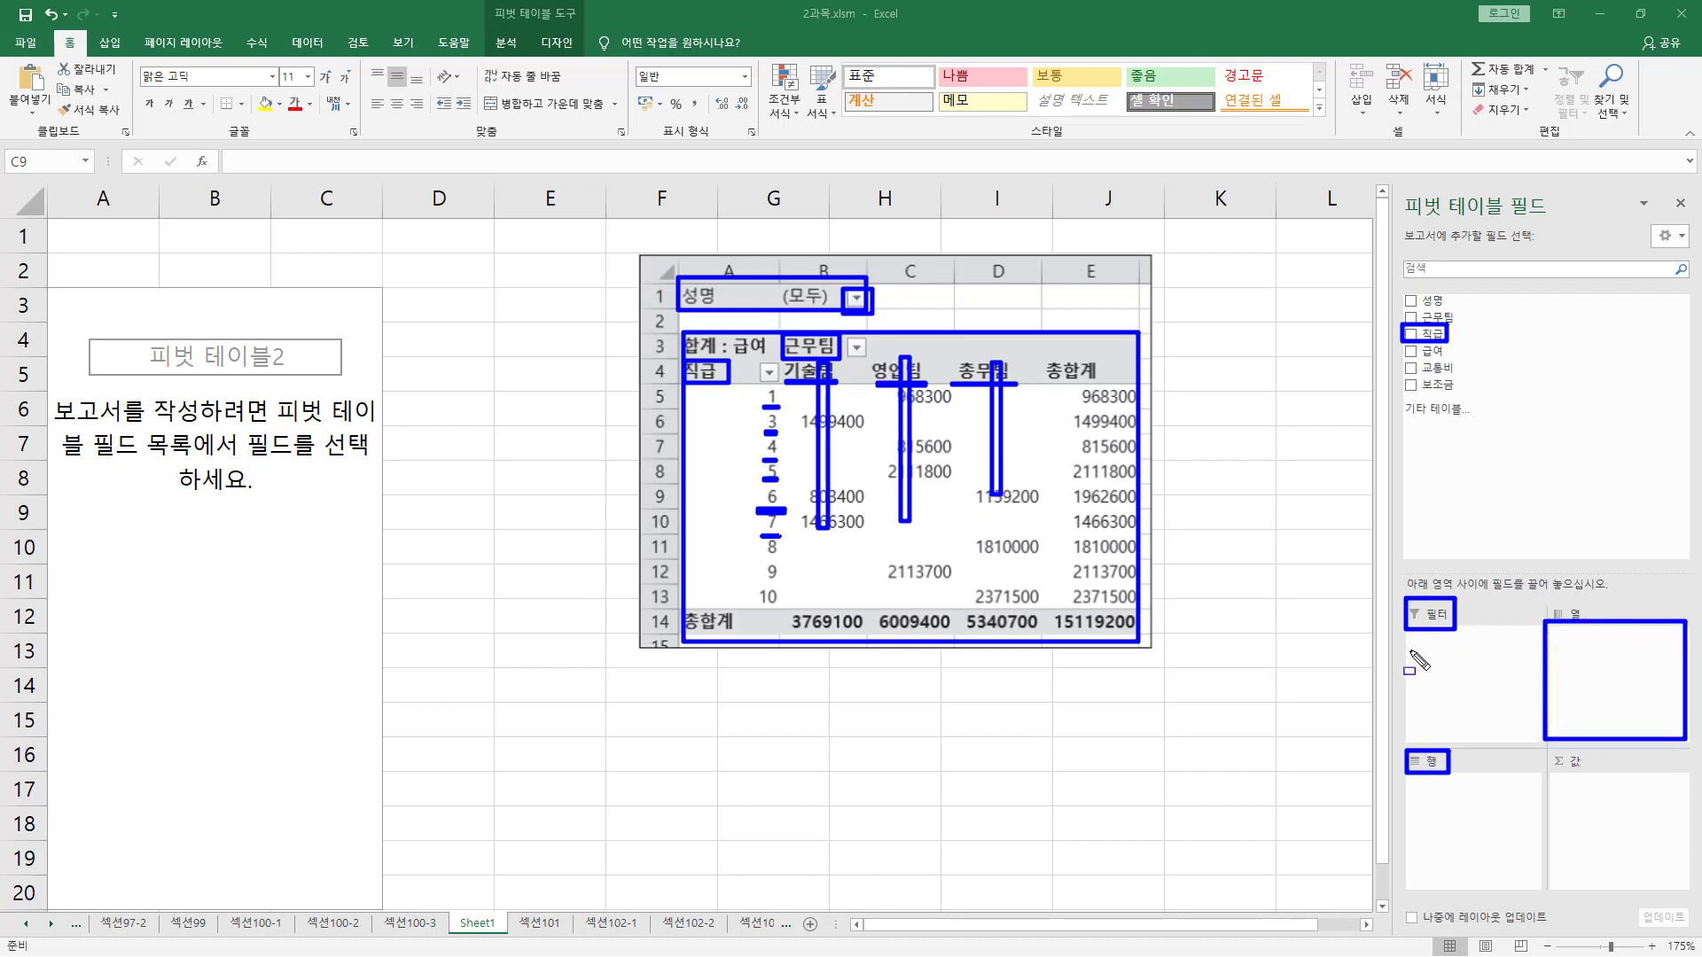
pyautogui.press('Escape')
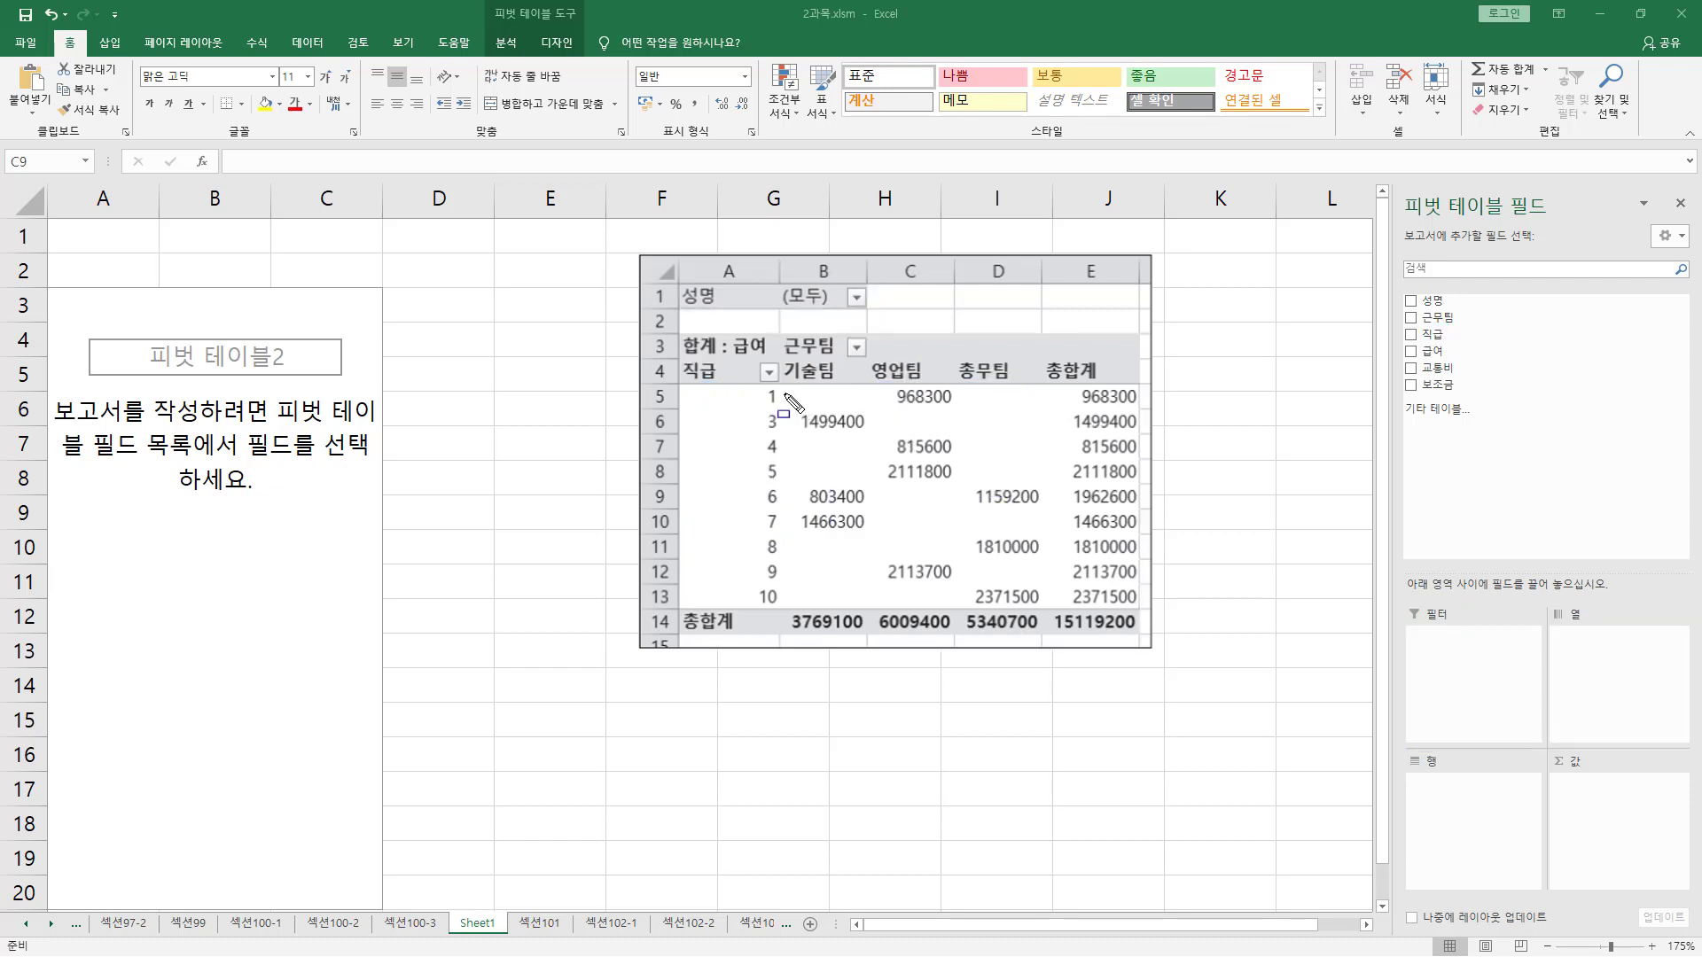
pyautogui.moveTo(779, 387)
pyautogui.mouseDown()
pyautogui.moveTo(1127, 617)
pyautogui.moveTo(1155, 658)
pyautogui.moveTo(1146, 638)
pyautogui.mouseUp()
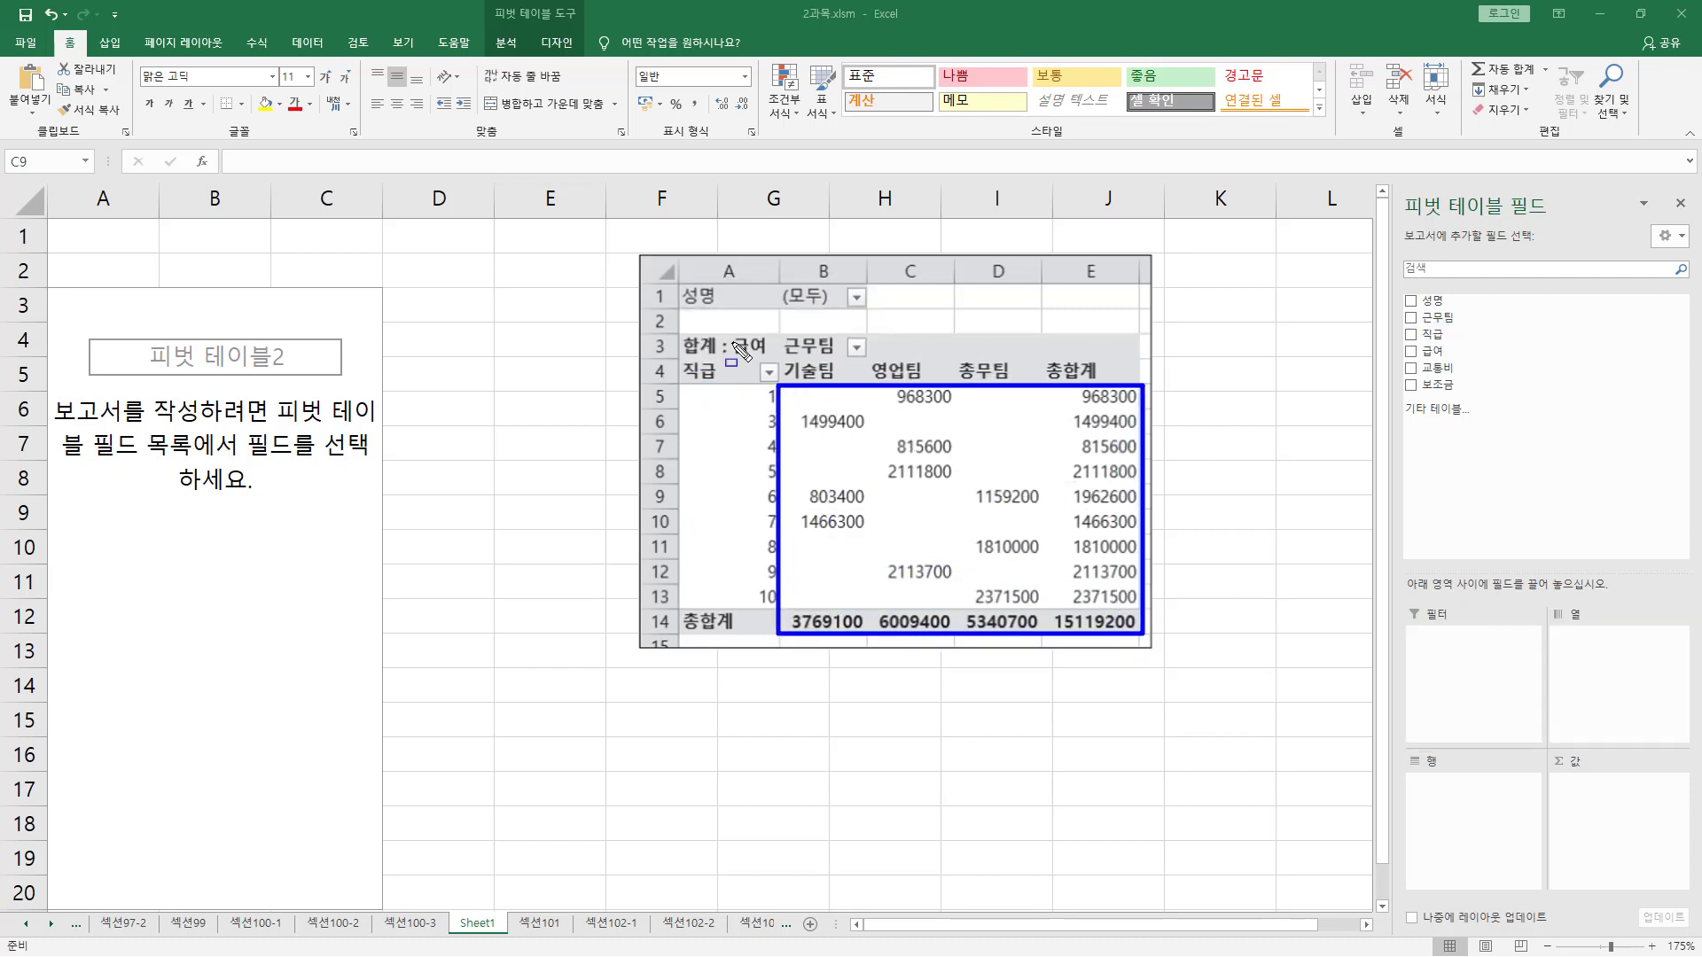
pyautogui.moveTo(734, 357); pyautogui.dragTo(767, 357)
pyautogui.moveTo(677, 328); pyautogui.dragTo(721, 356)
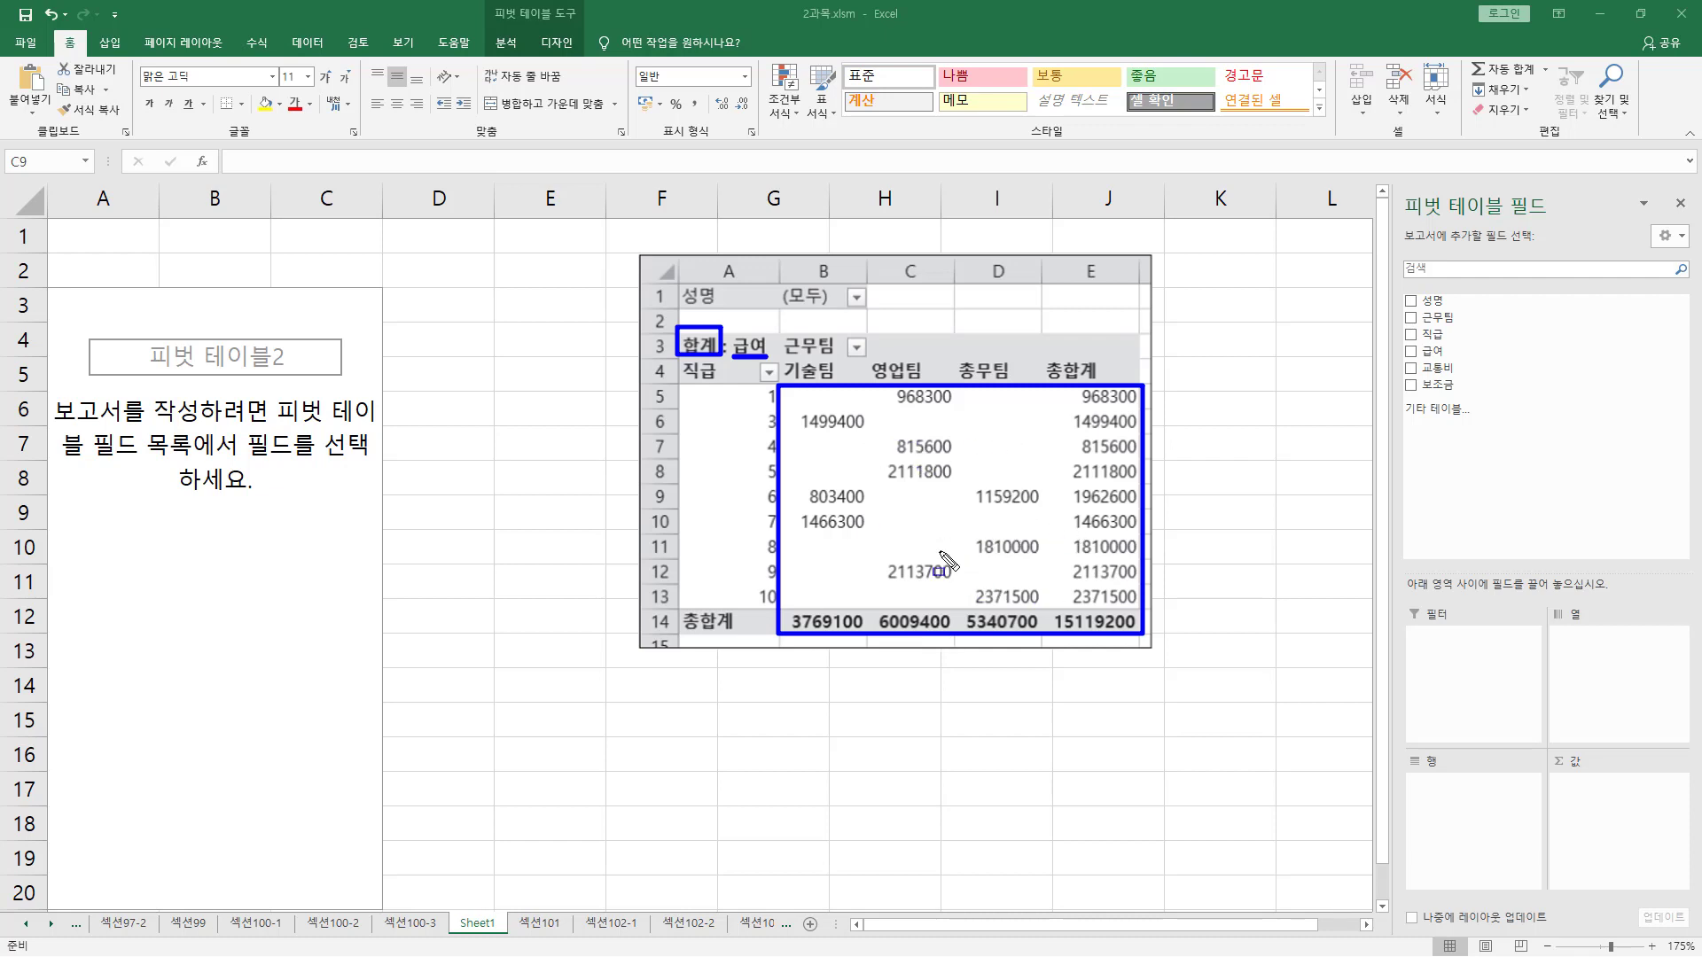
pyautogui.moveTo(1565, 771)
pyautogui.mouseDown()
pyautogui.moveTo(1595, 771)
pyautogui.moveTo(1608, 873)
pyautogui.moveTo(1678, 895)
pyautogui.moveTo(1591, 780)
pyautogui.mouseUp()
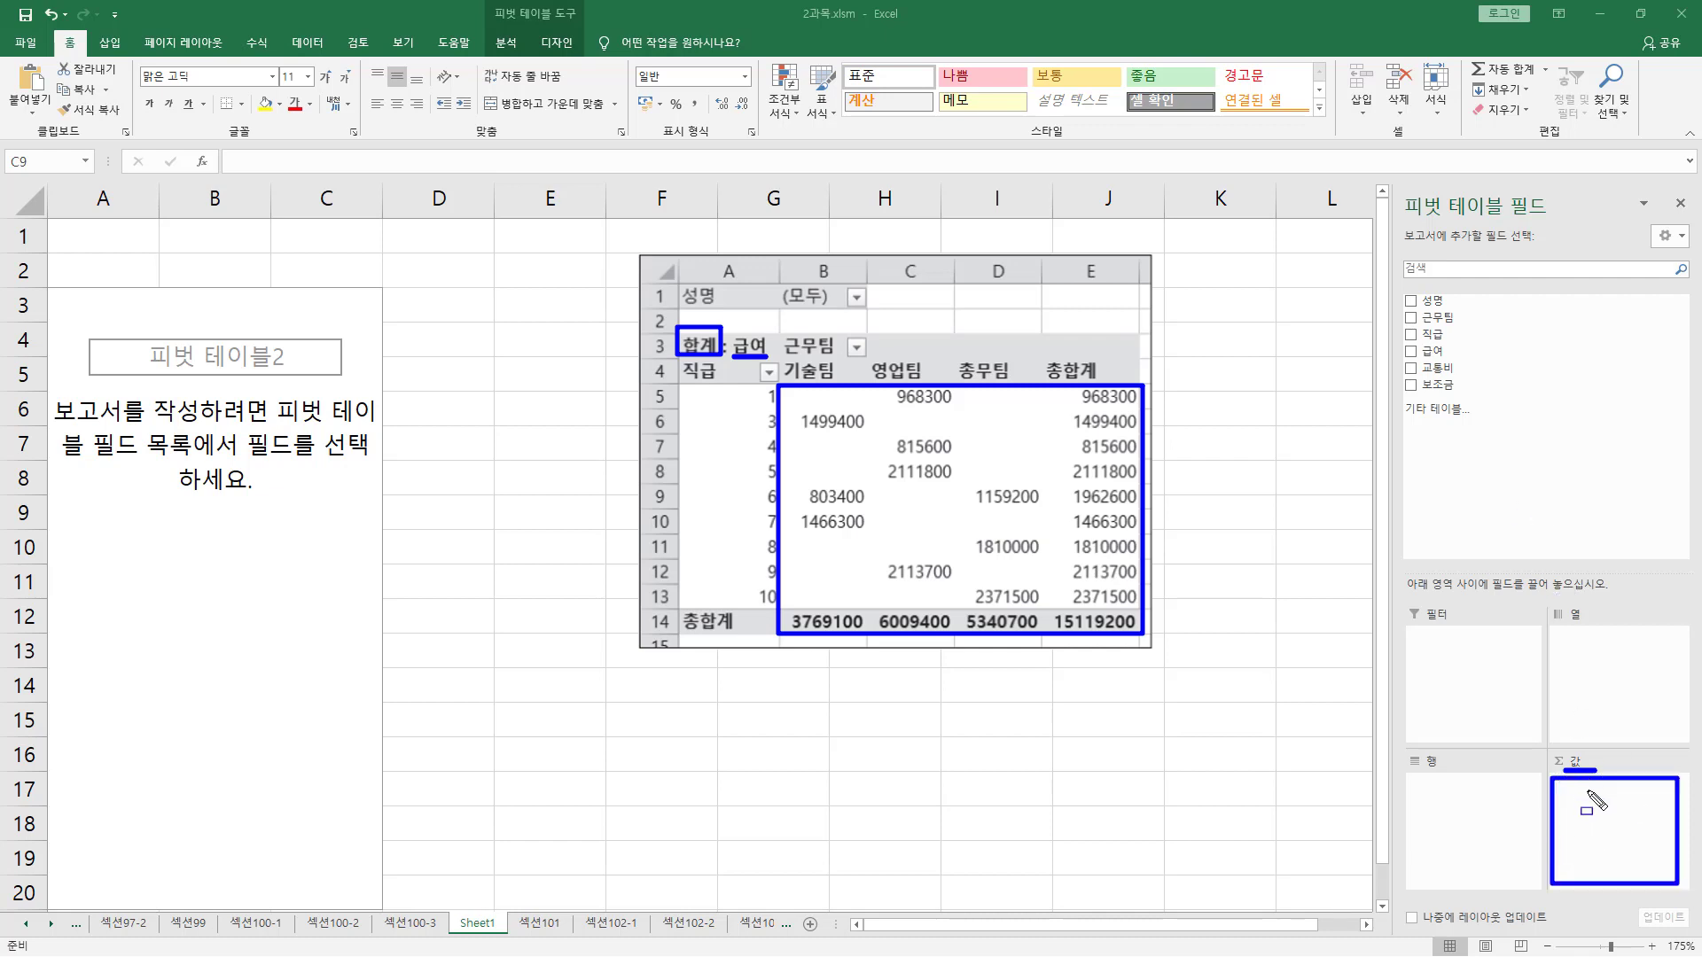
pyautogui.press('Escape')
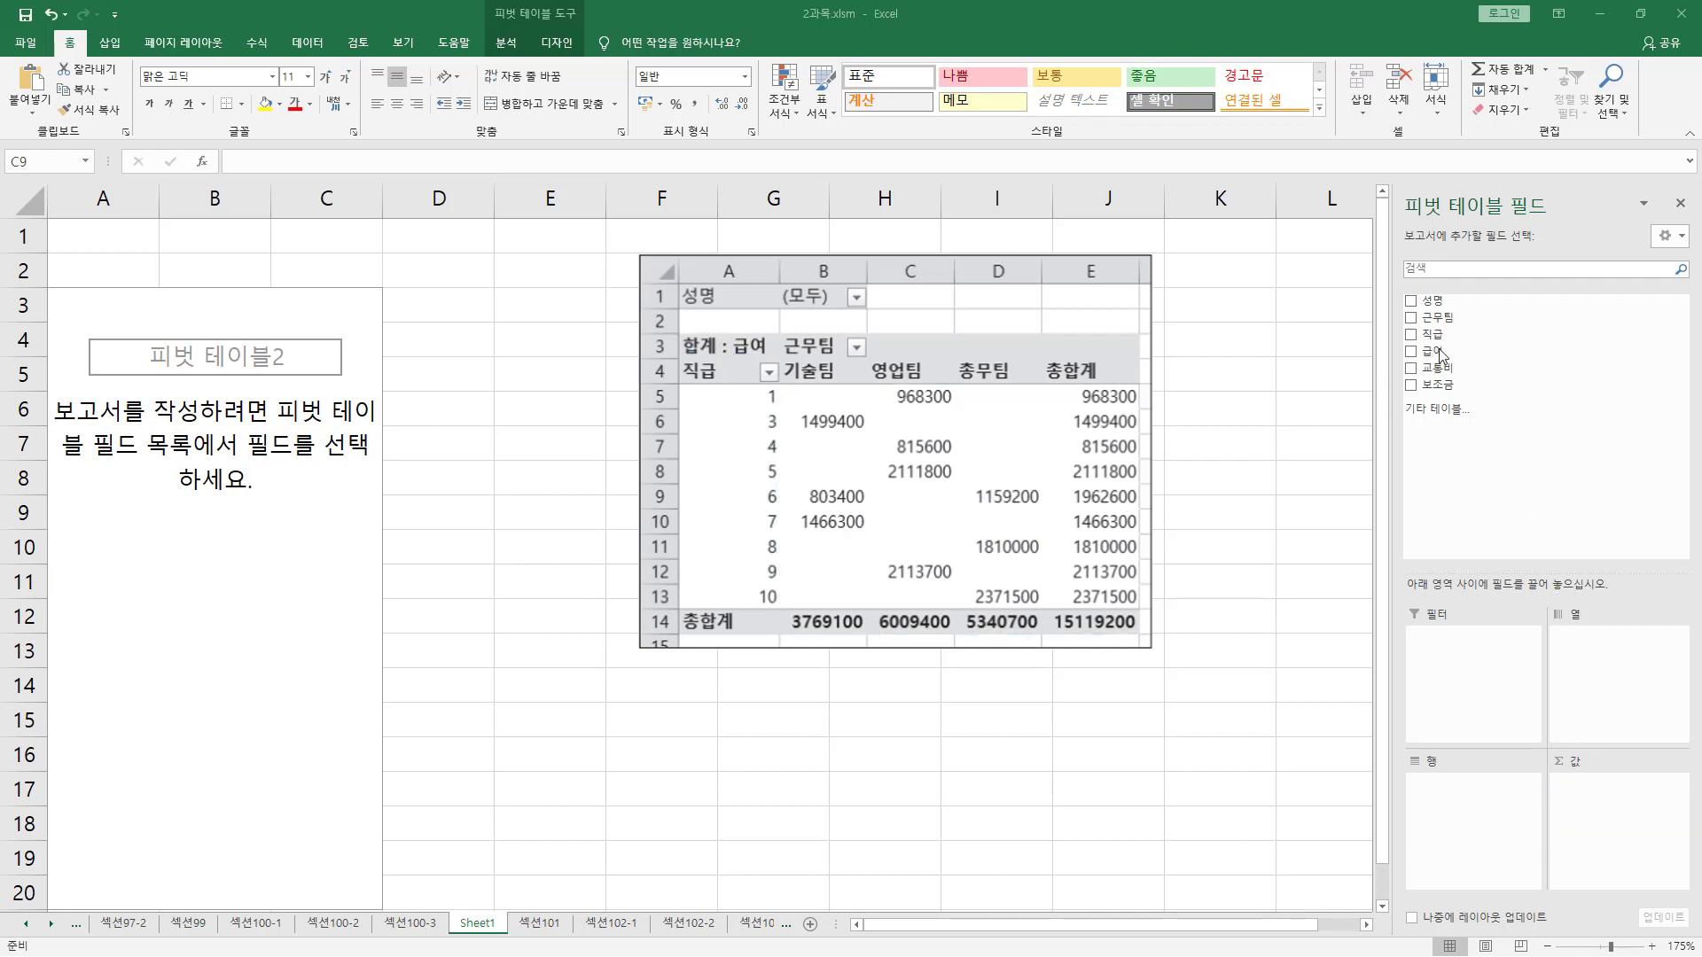
pyautogui.moveTo(1392, 592); pyautogui.dragTo(1682, 886)
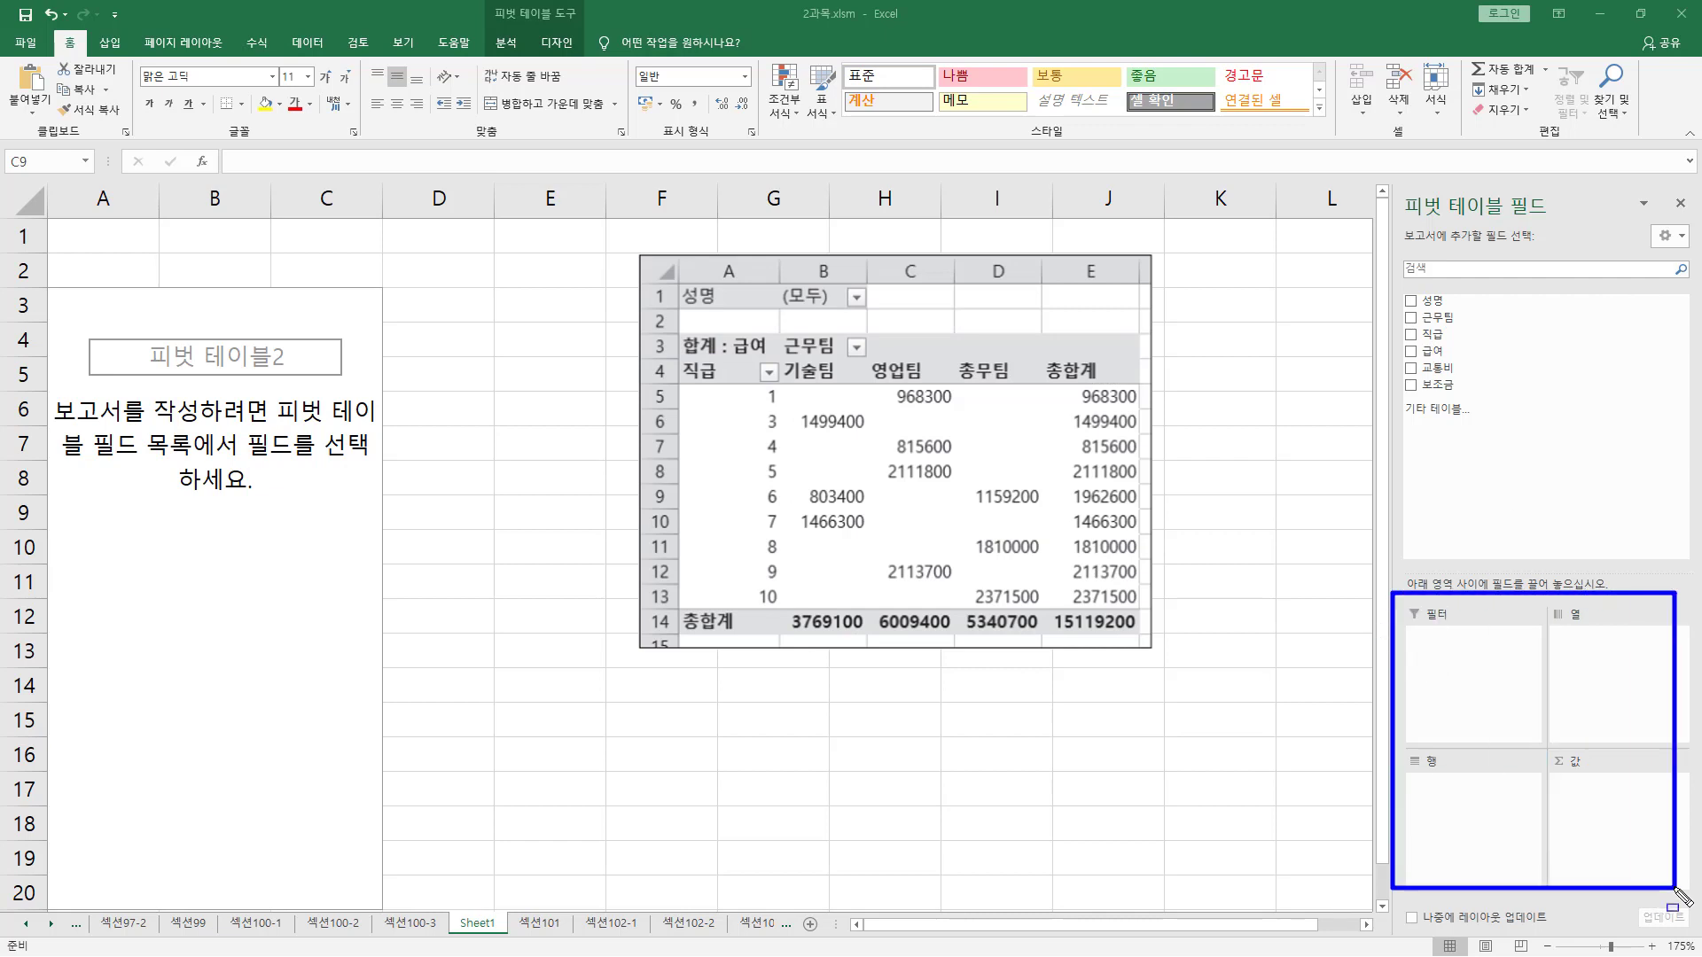
pyautogui.moveTo(1402, 279); pyautogui.dragTo(1477, 401)
pyautogui.moveTo(1428, 335); pyautogui.dragTo(1490, 656)
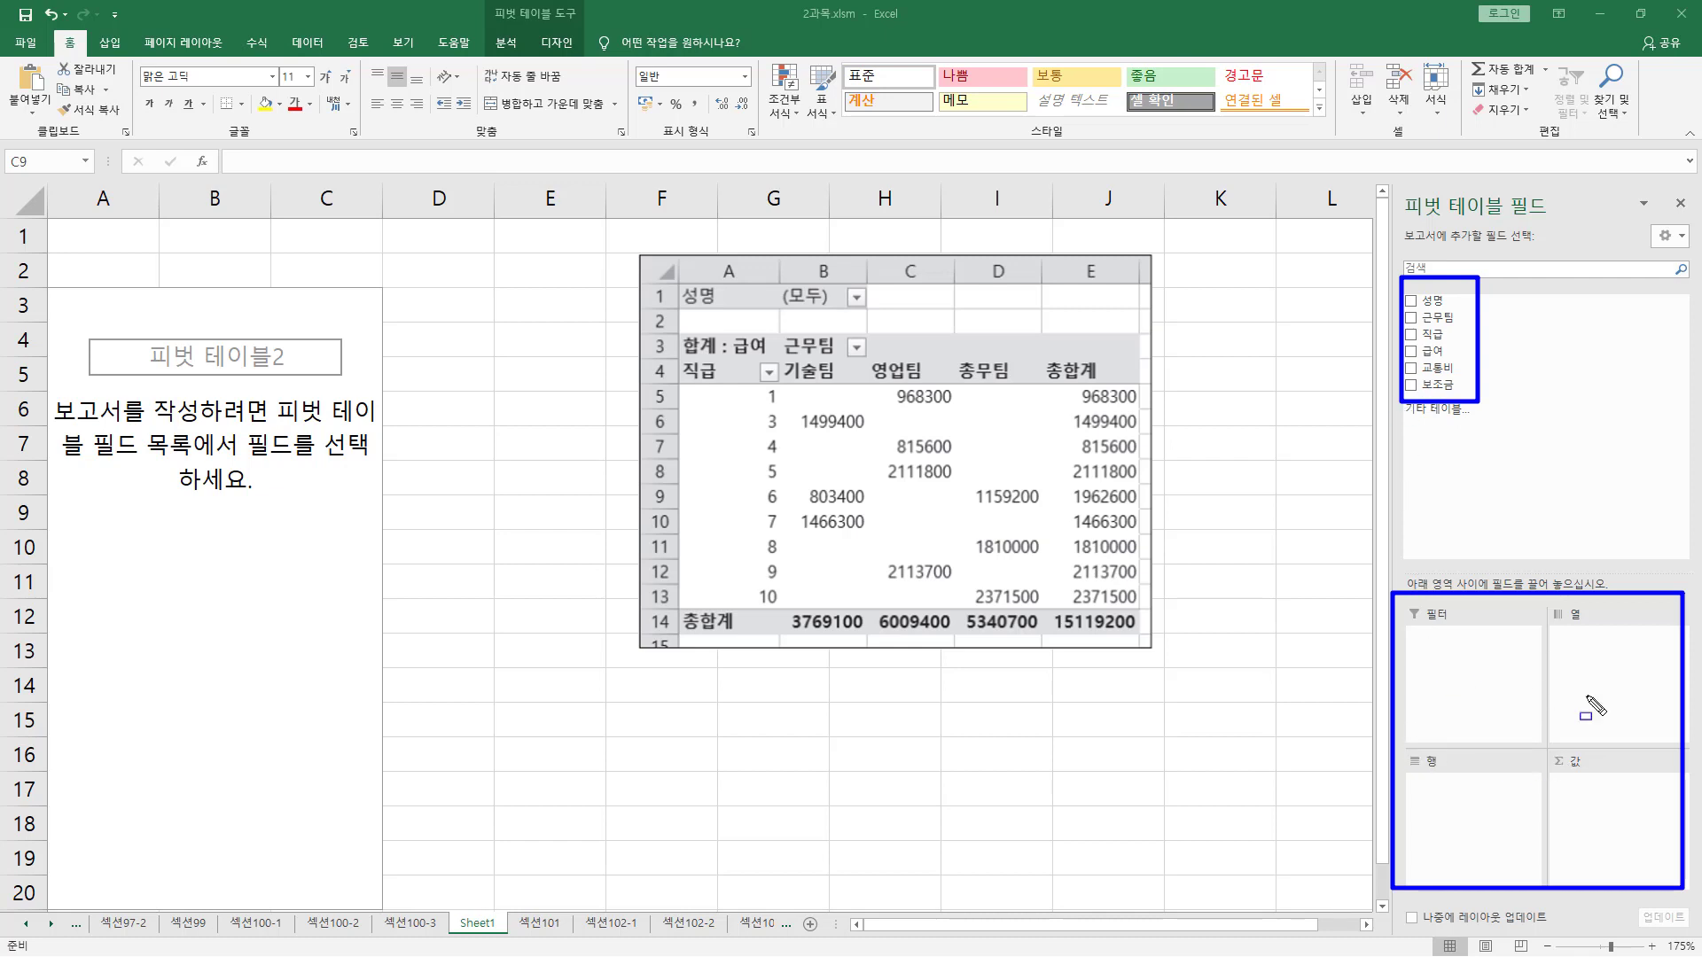
pyautogui.press('Escape')
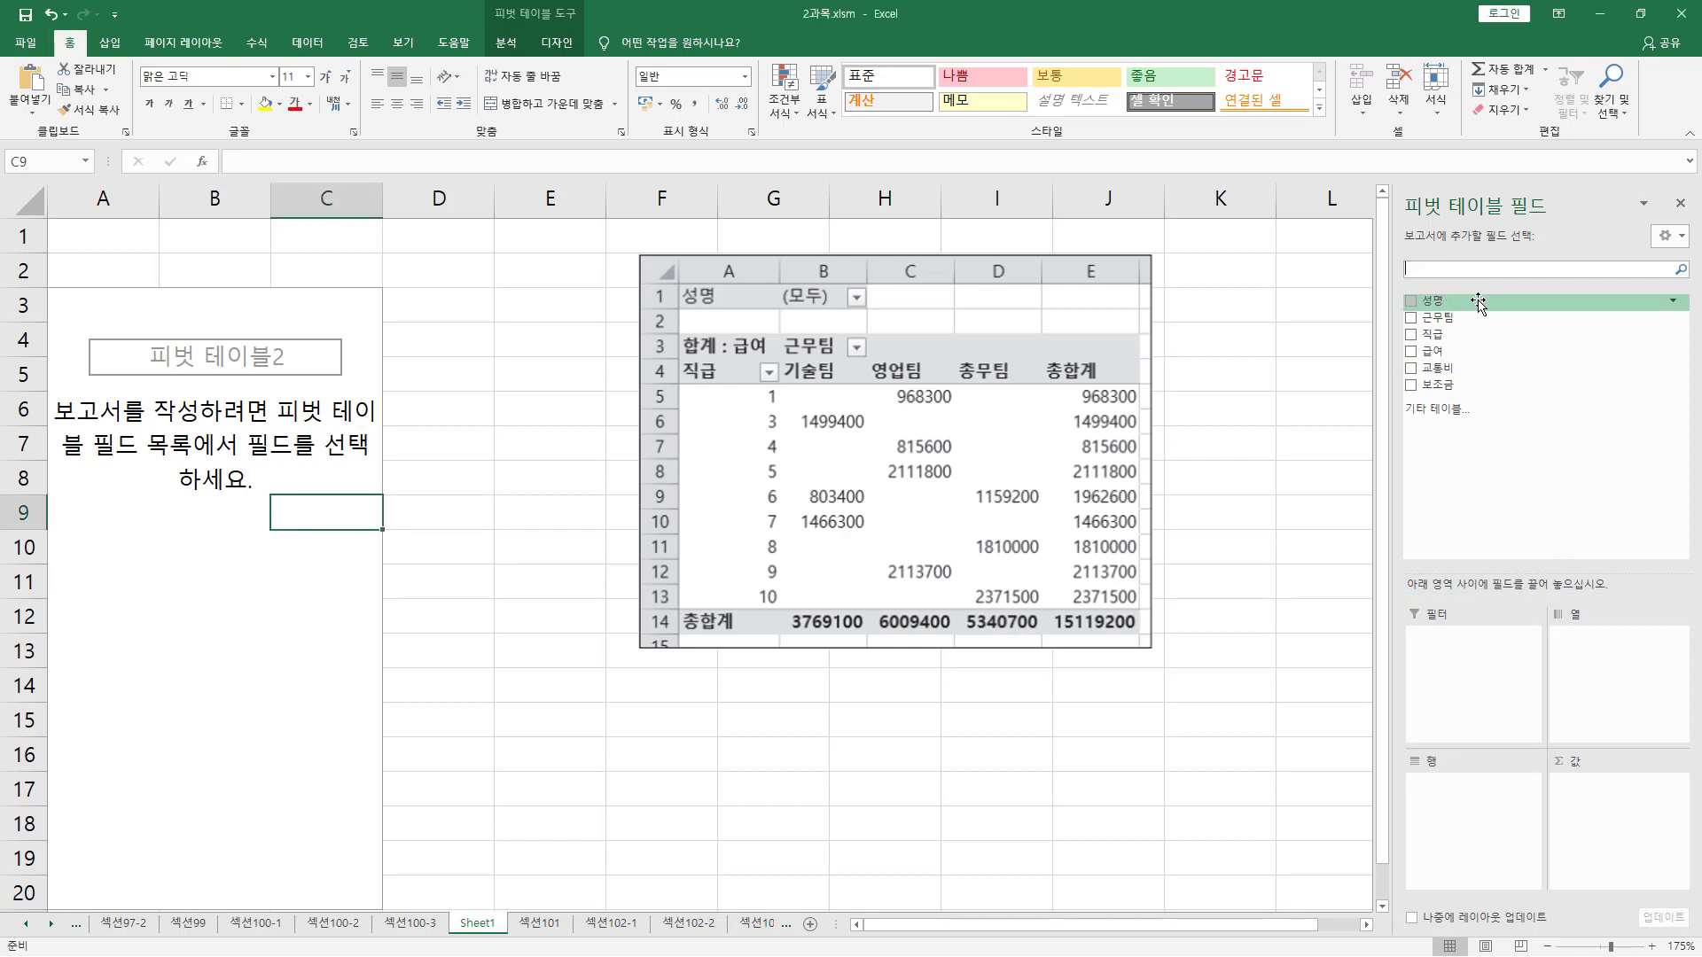
# Step: Add the 성명 field to the pivot table's report filter area
pyautogui.moveTo(1431, 301); pyautogui.dragTo(1478, 657)
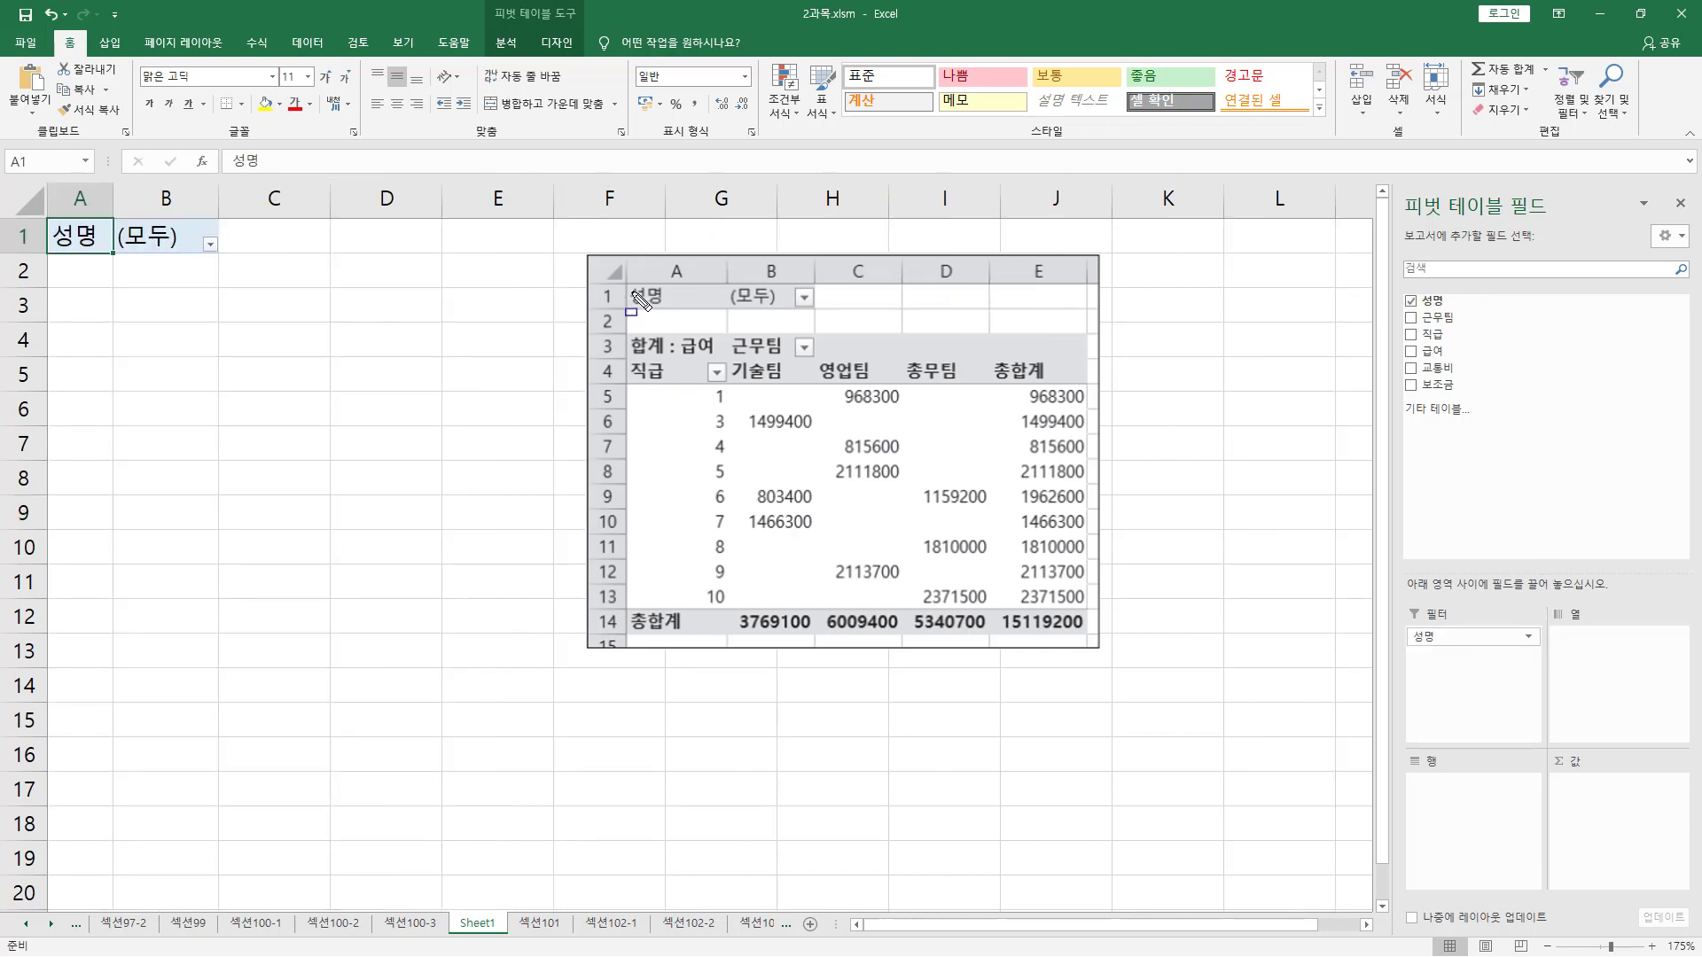
pyautogui.moveTo(625, 283); pyautogui.dragTo(722, 310)
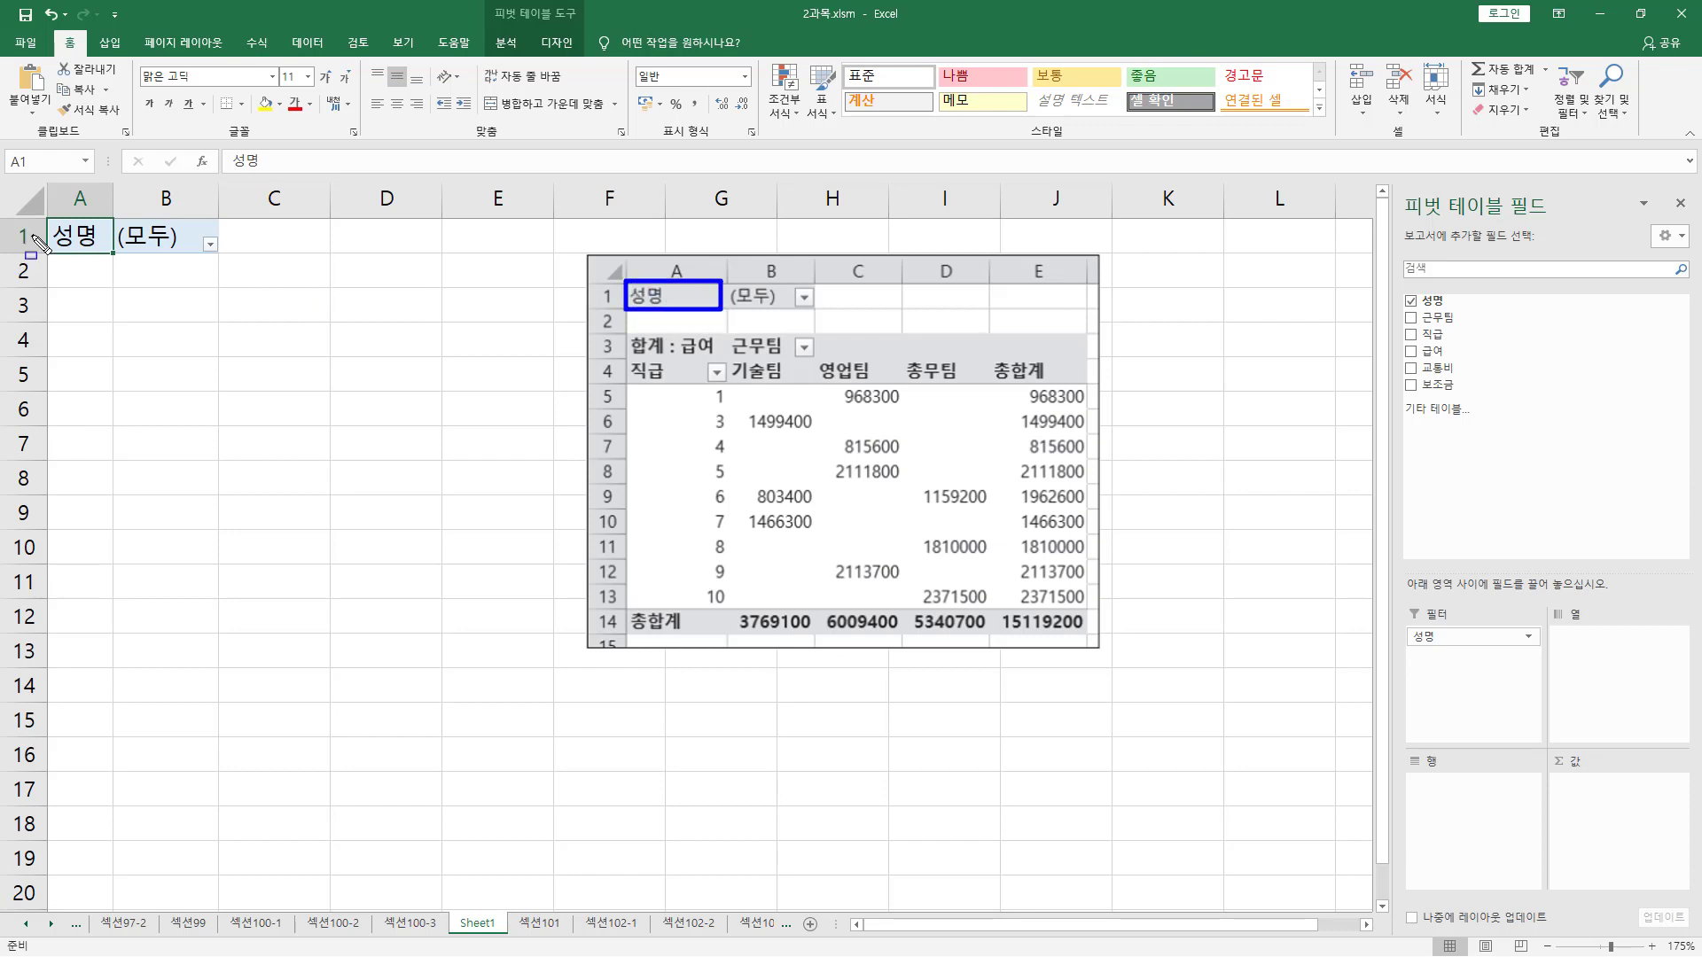
pyautogui.moveTo(44, 220)
pyautogui.mouseDown()
pyautogui.moveTo(112, 255)
pyautogui.moveTo(206, 252)
pyautogui.mouseUp()
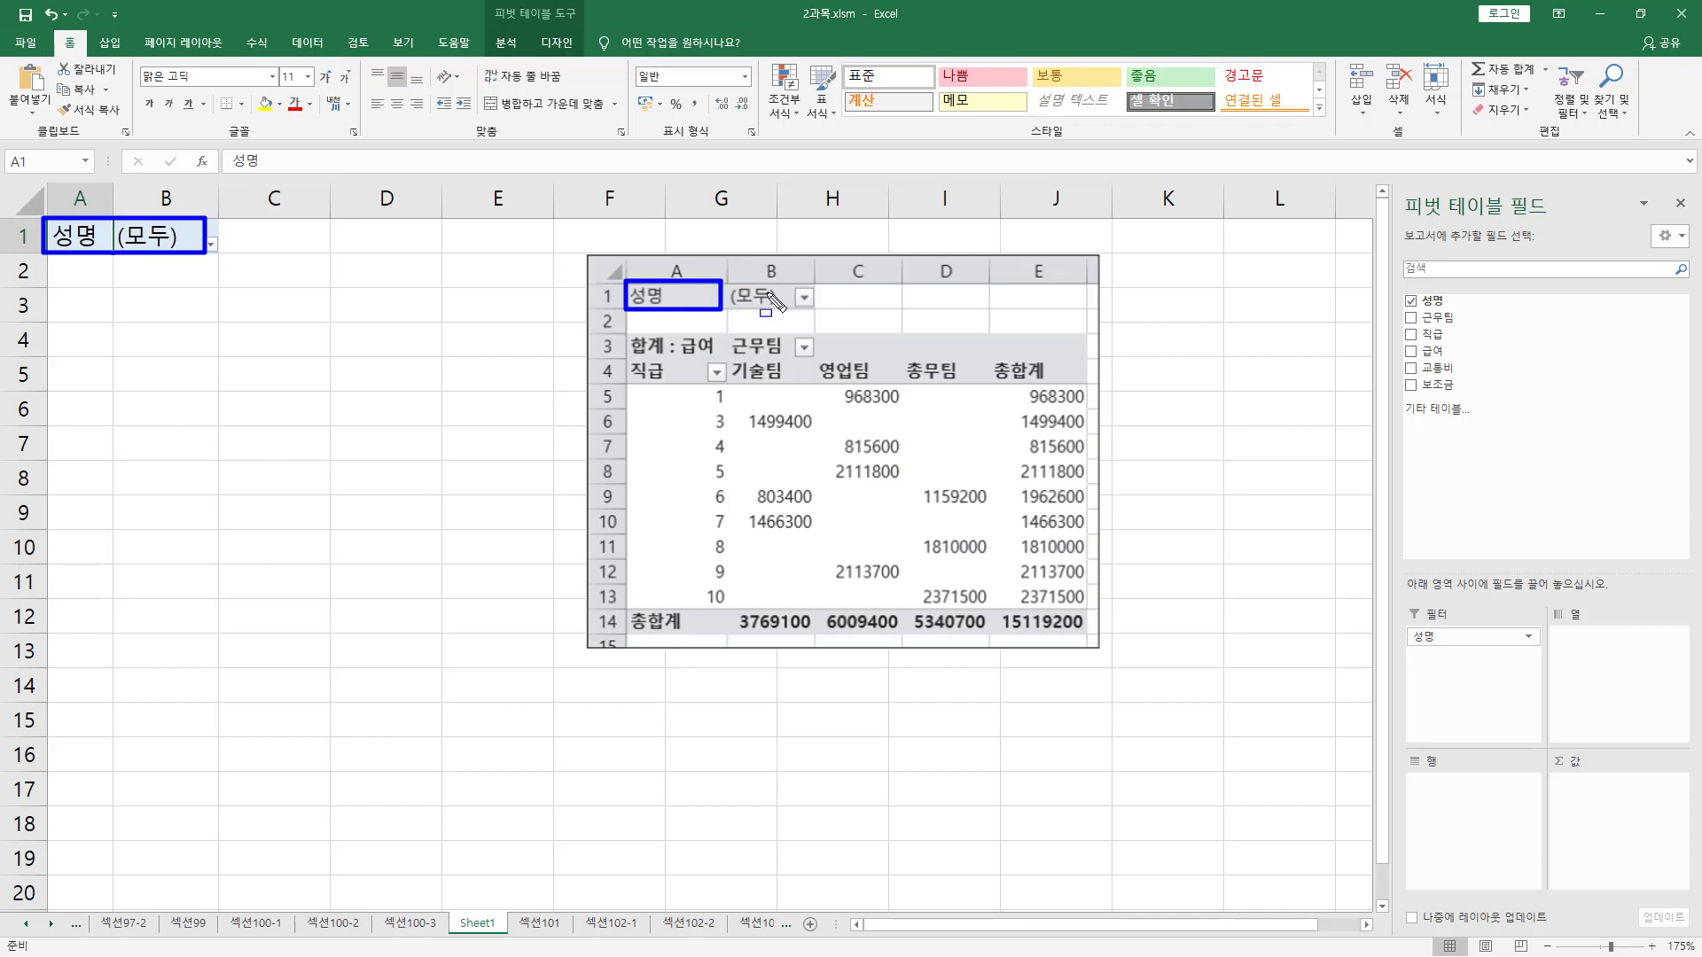
pyautogui.moveTo(725, 289); pyautogui.dragTo(807, 308)
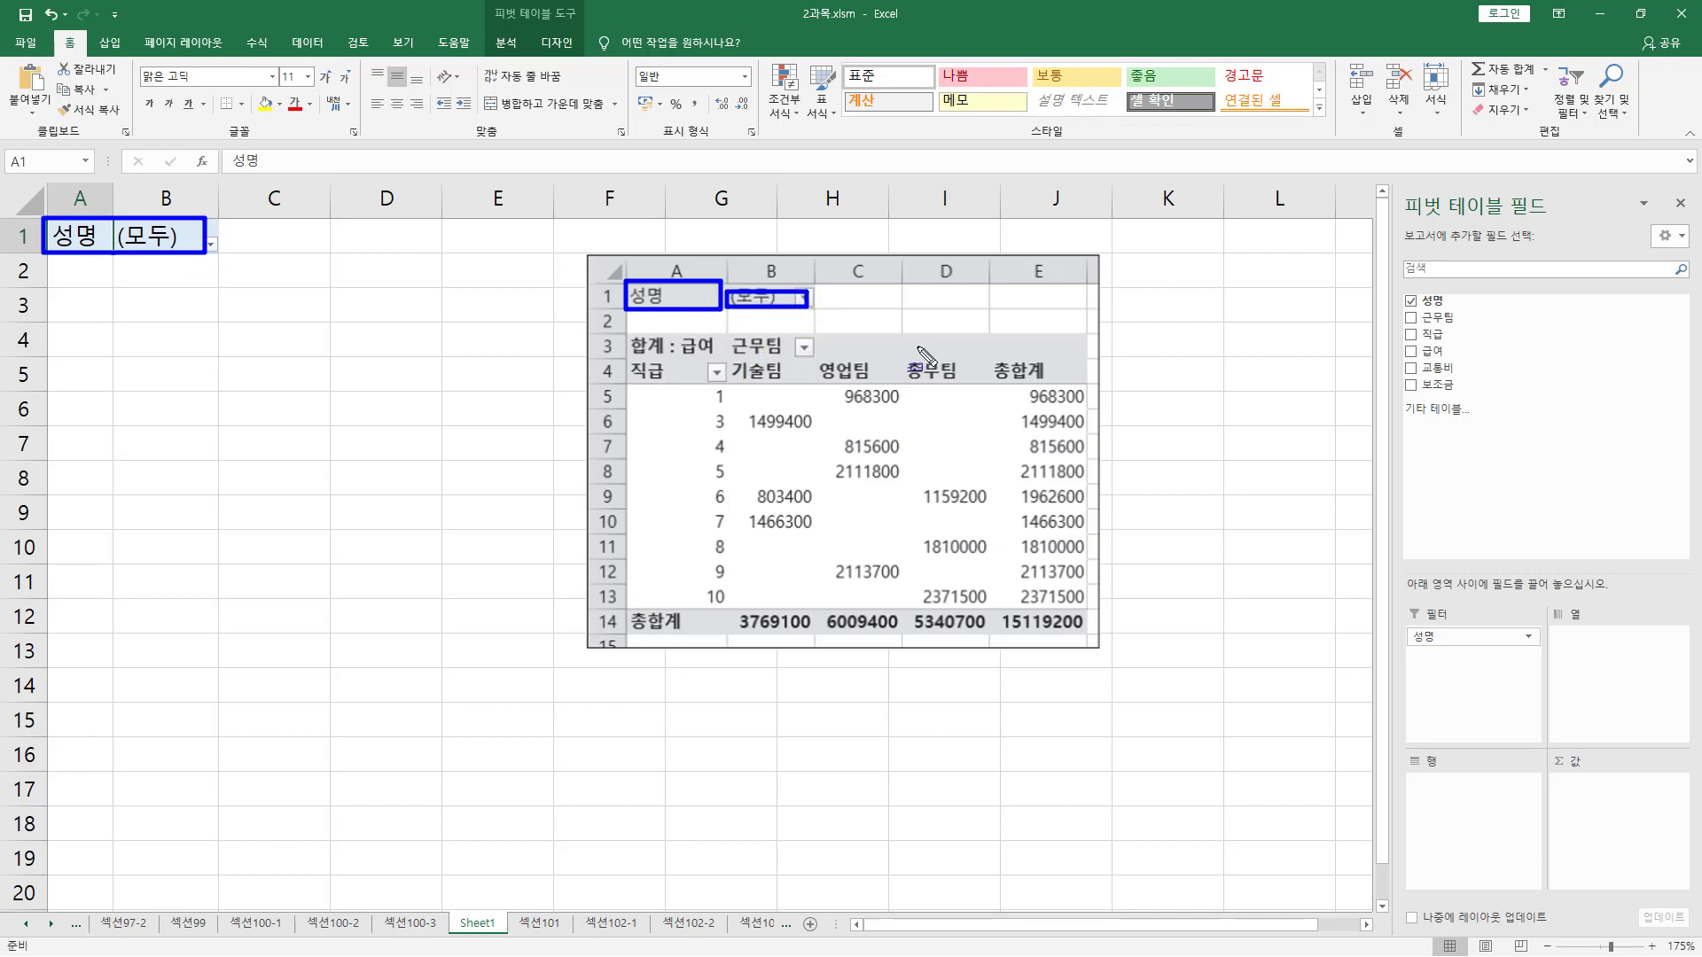
pyautogui.moveTo(628, 363); pyautogui.dragTo(754, 401)
pyautogui.moveTo(654, 425); pyautogui.dragTo(770, 425)
pyautogui.moveTo(636, 457)
pyautogui.mouseDown()
pyautogui.moveTo(777, 457)
pyautogui.moveTo(663, 483)
pyautogui.moveTo(752, 508)
pyautogui.mouseUp()
pyautogui.moveTo(643, 534); pyautogui.dragTo(786, 535)
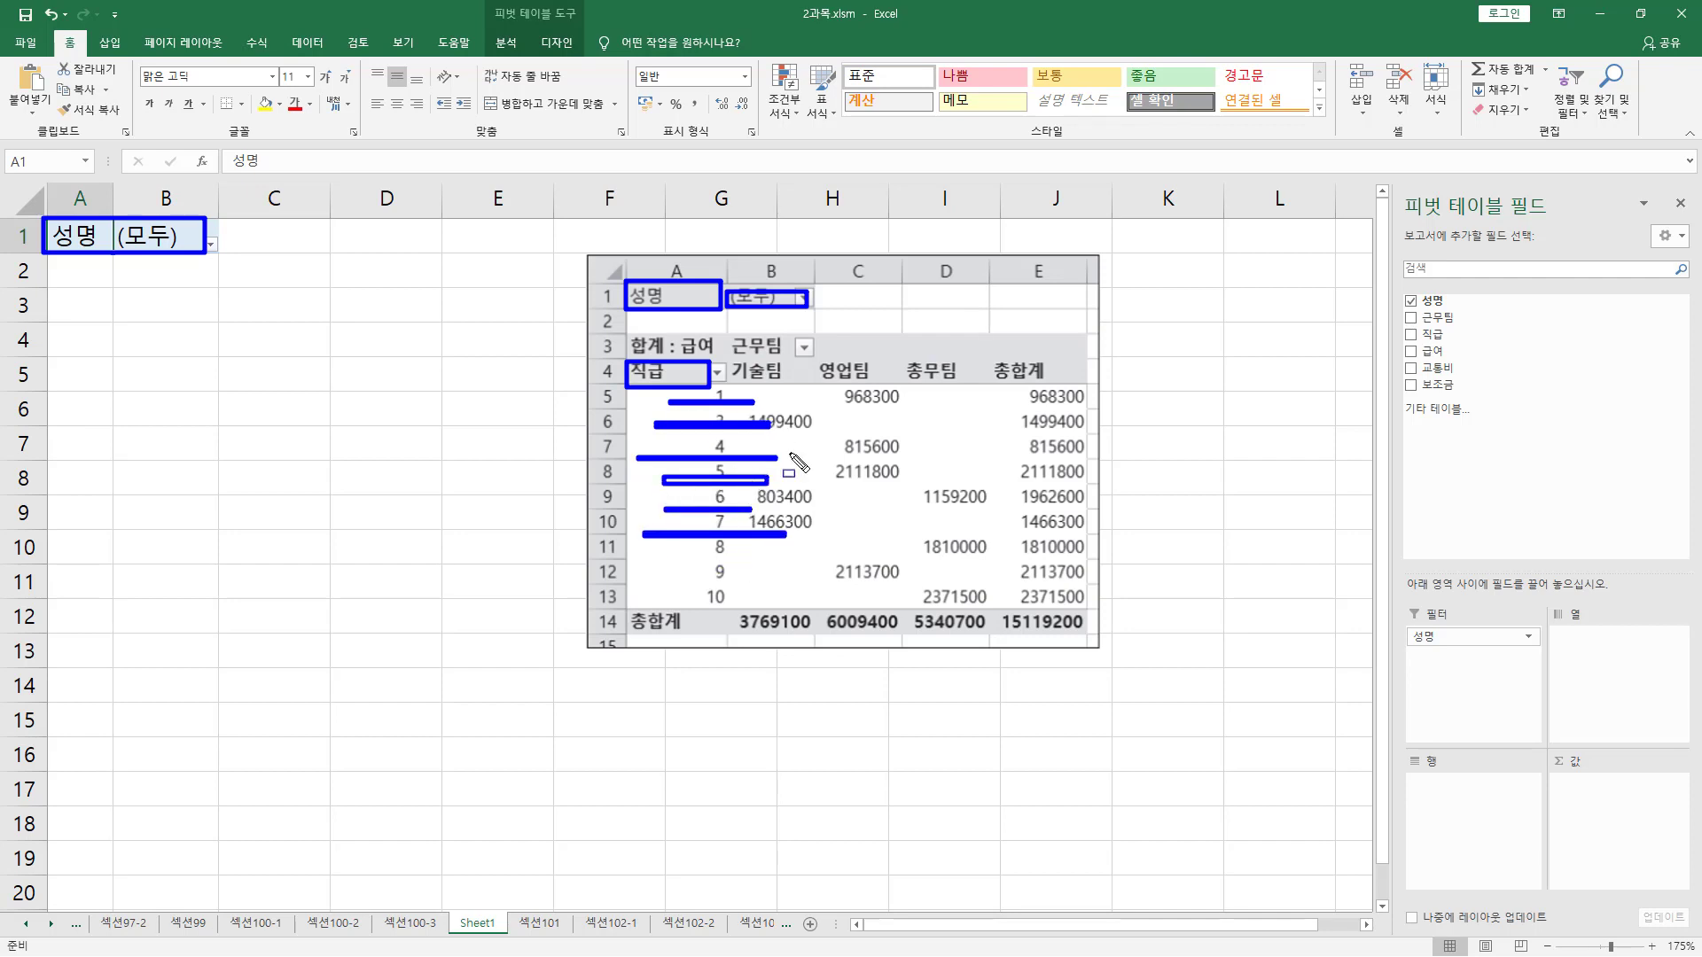
pyautogui.press('Escape')
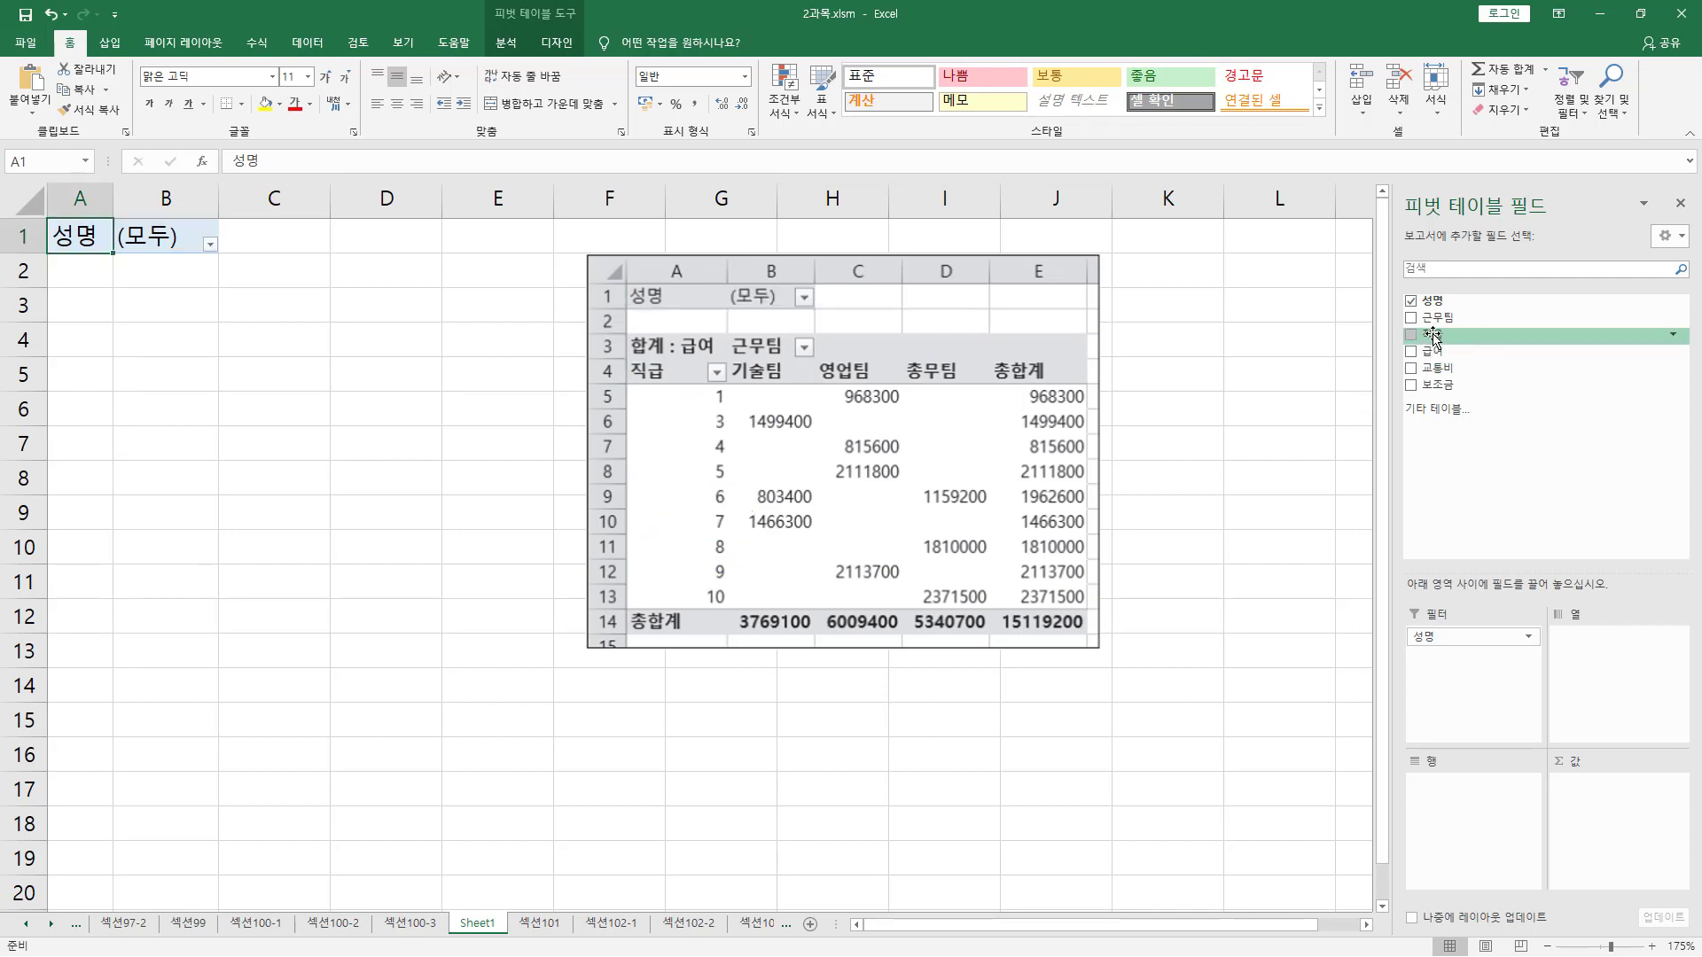
# Step: Add the 직급 field to the pivot table's row area
pyautogui.moveTo(1433, 335); pyautogui.dragTo(1489, 794)
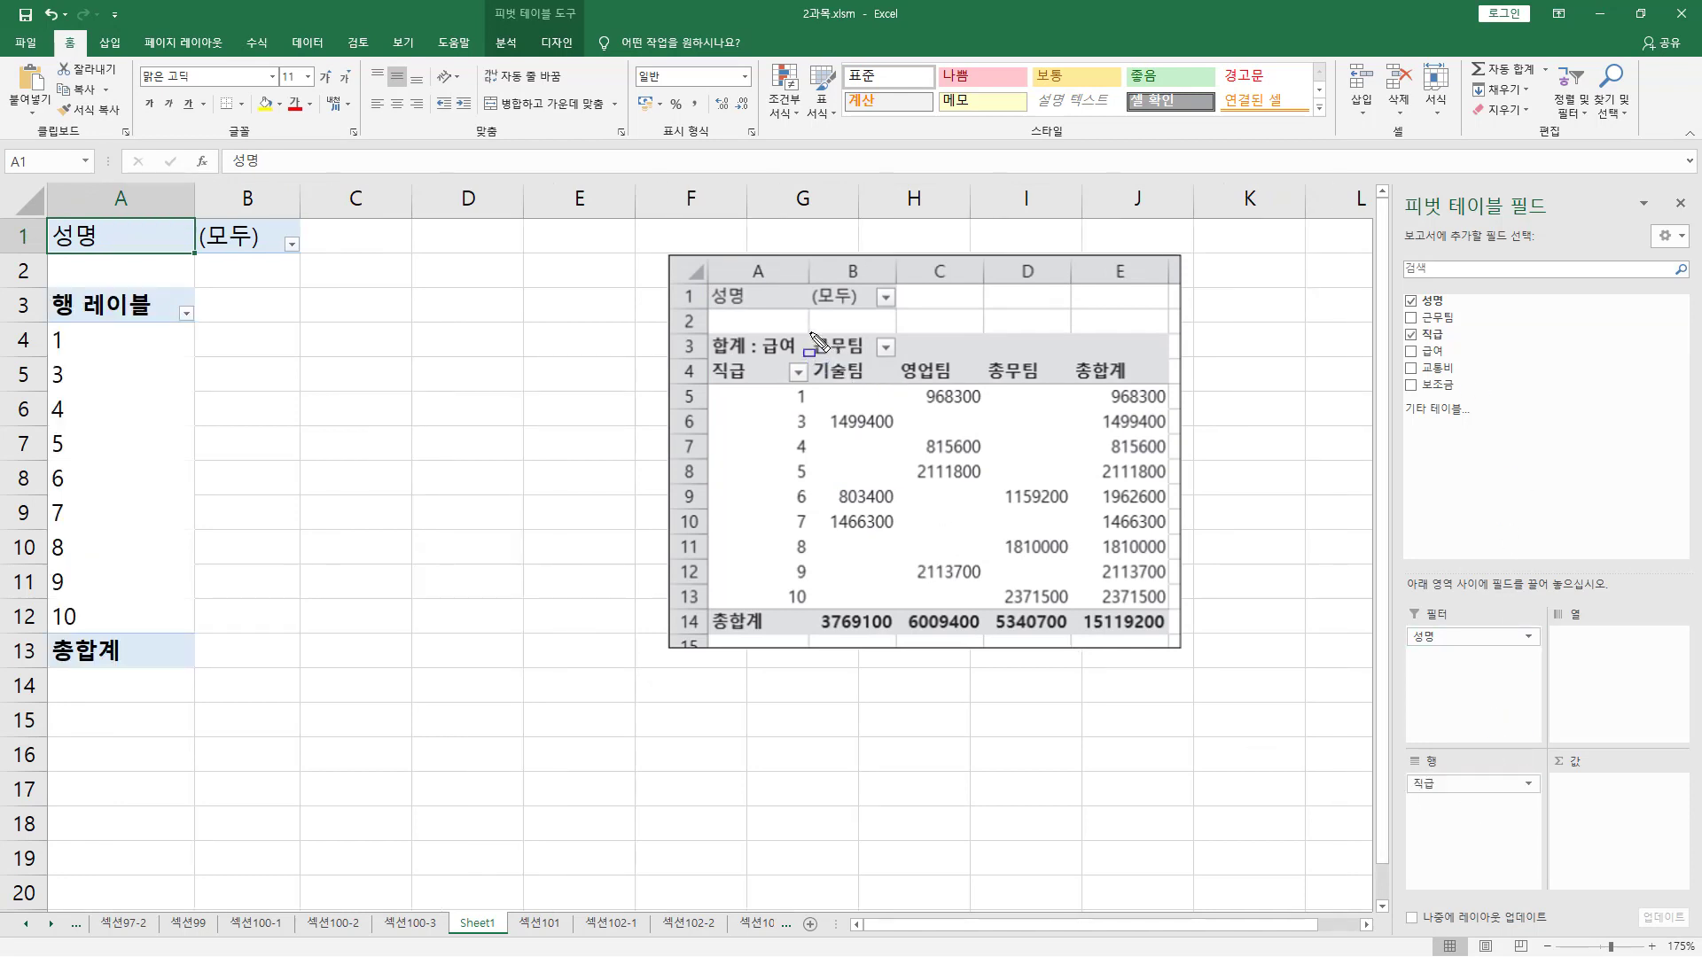
pyautogui.moveTo(815, 342); pyautogui.dragTo(855, 490)
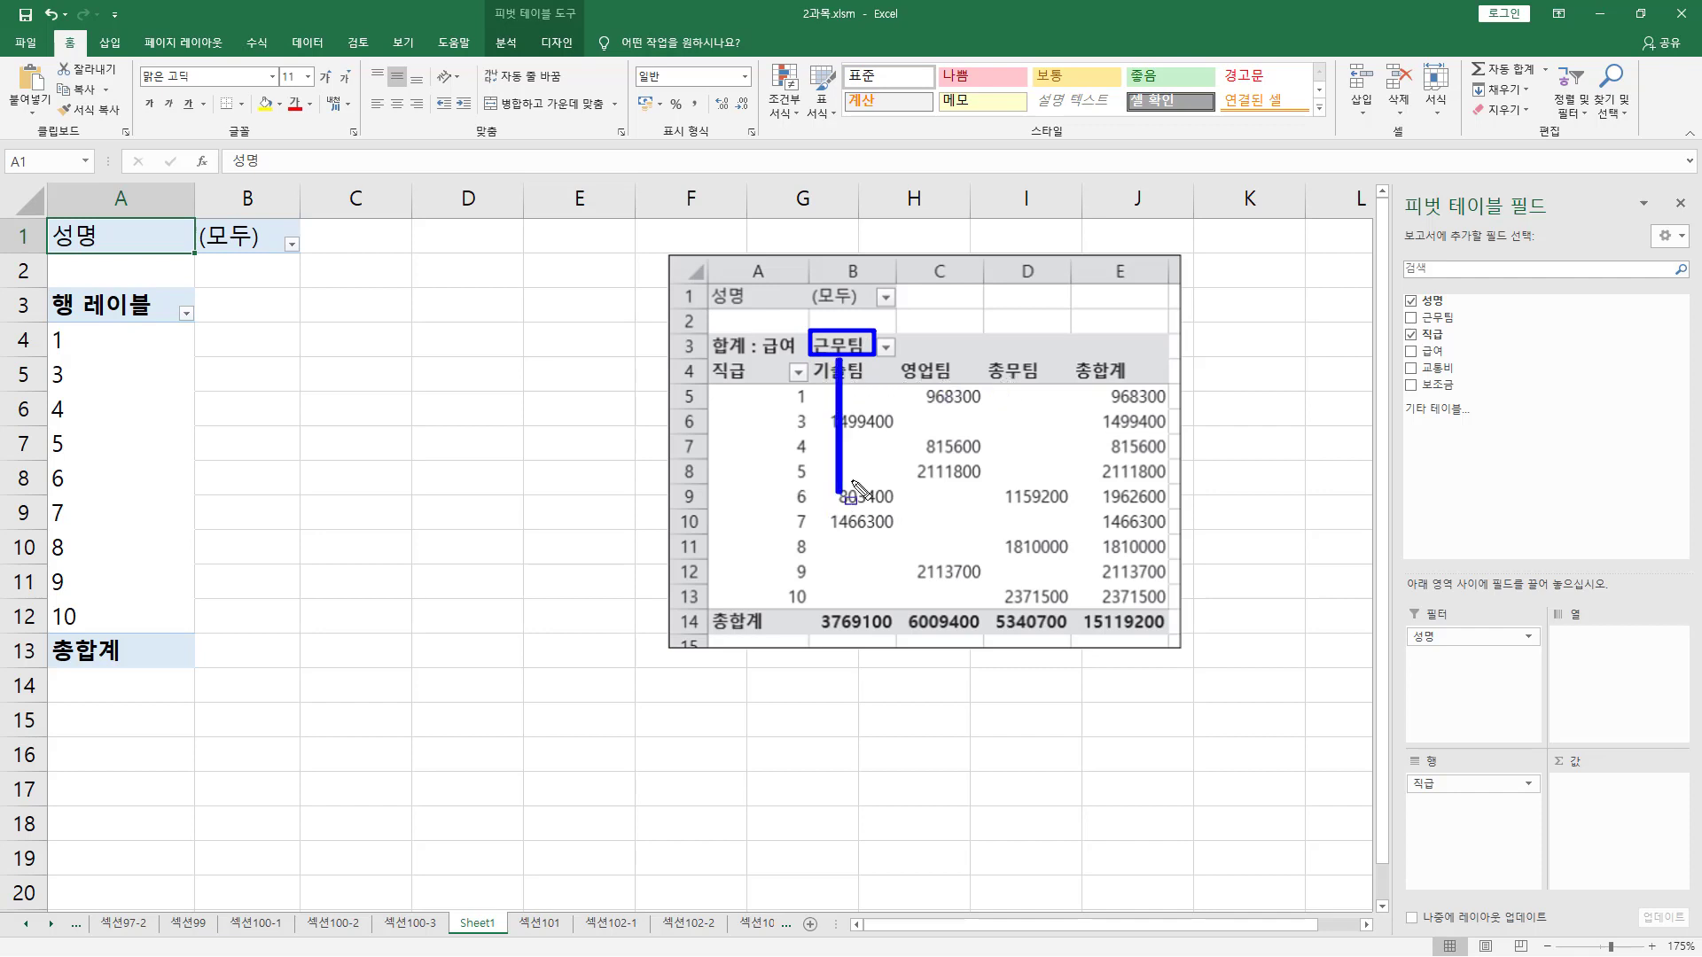
pyautogui.moveTo(926, 358); pyautogui.dragTo(940, 479)
pyautogui.moveTo(1005, 351); pyautogui.dragTo(1016, 505)
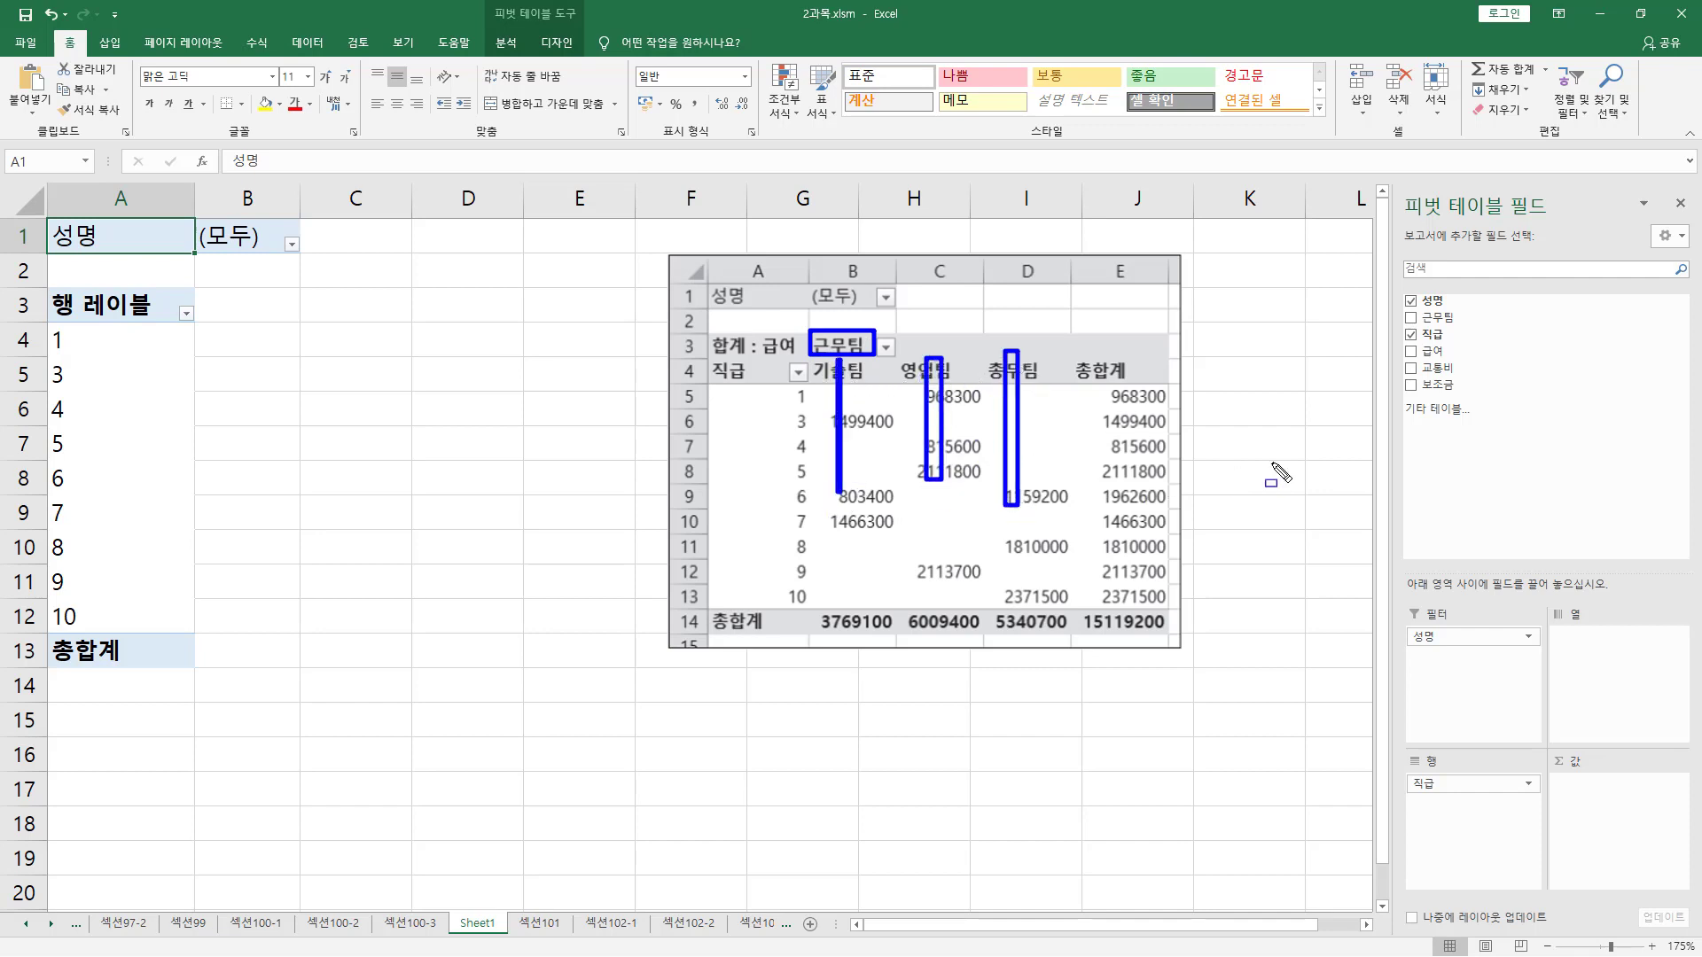
pyautogui.press('Escape')
# Step: Add the 근무팀 field to the pivot table's column area
pyautogui.moveTo(1437, 319); pyautogui.dragTo(1578, 679)
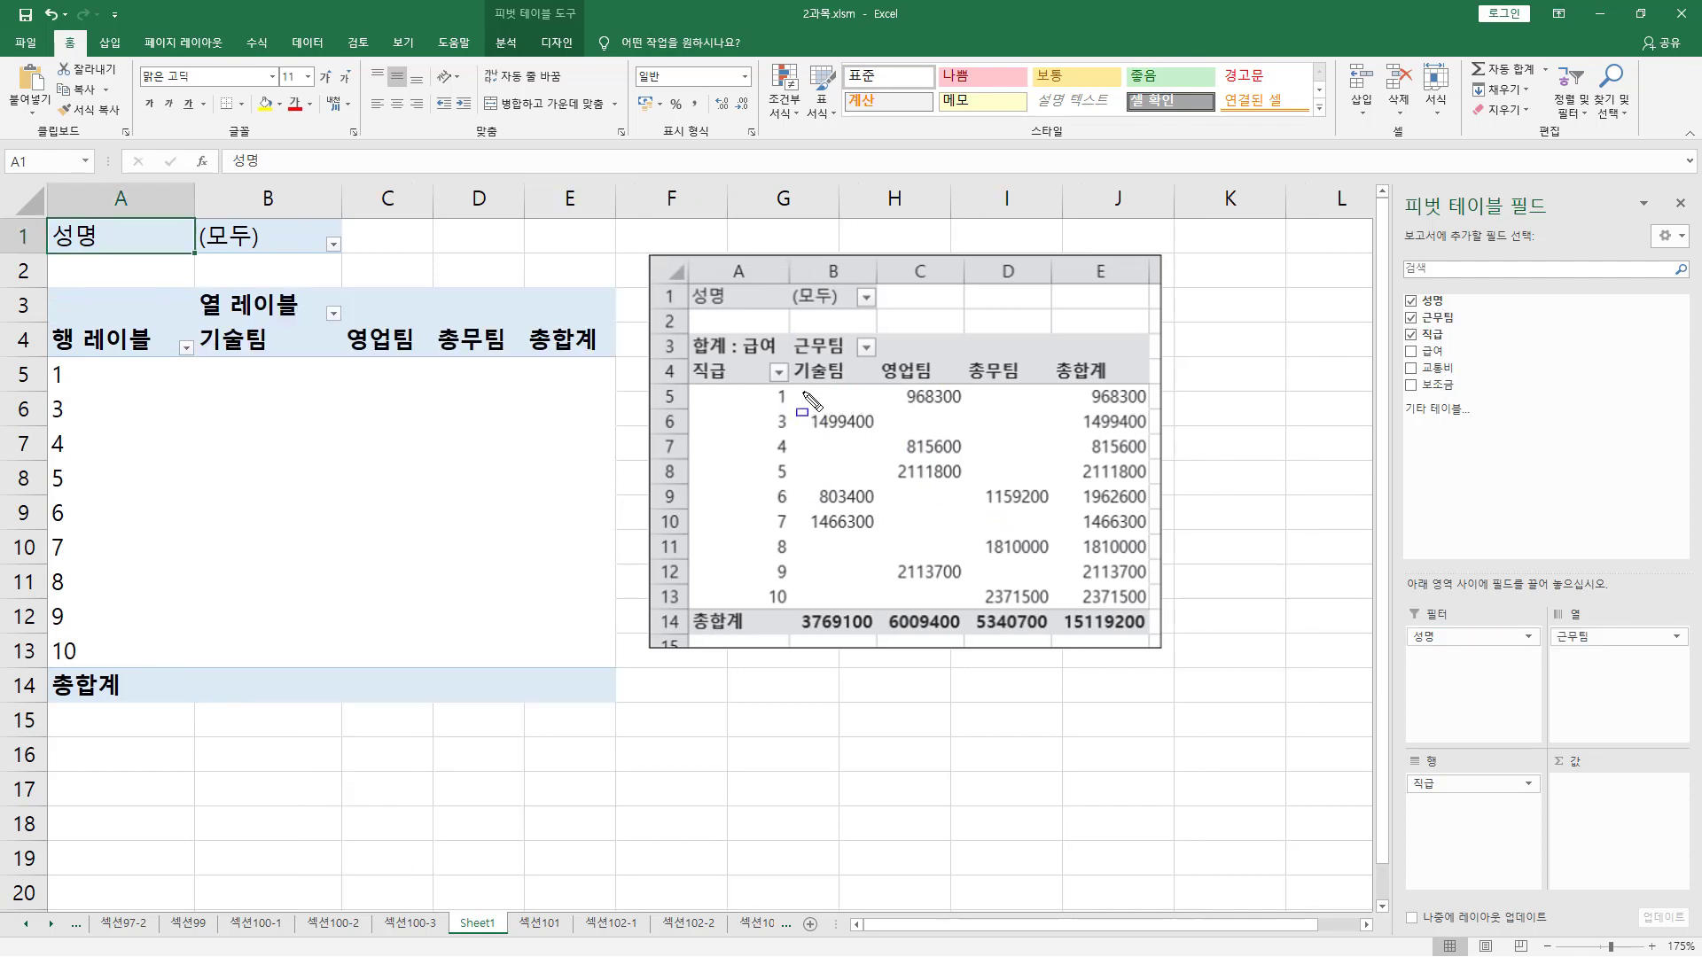
pyautogui.moveTo(797, 384); pyautogui.dragTo(1155, 632)
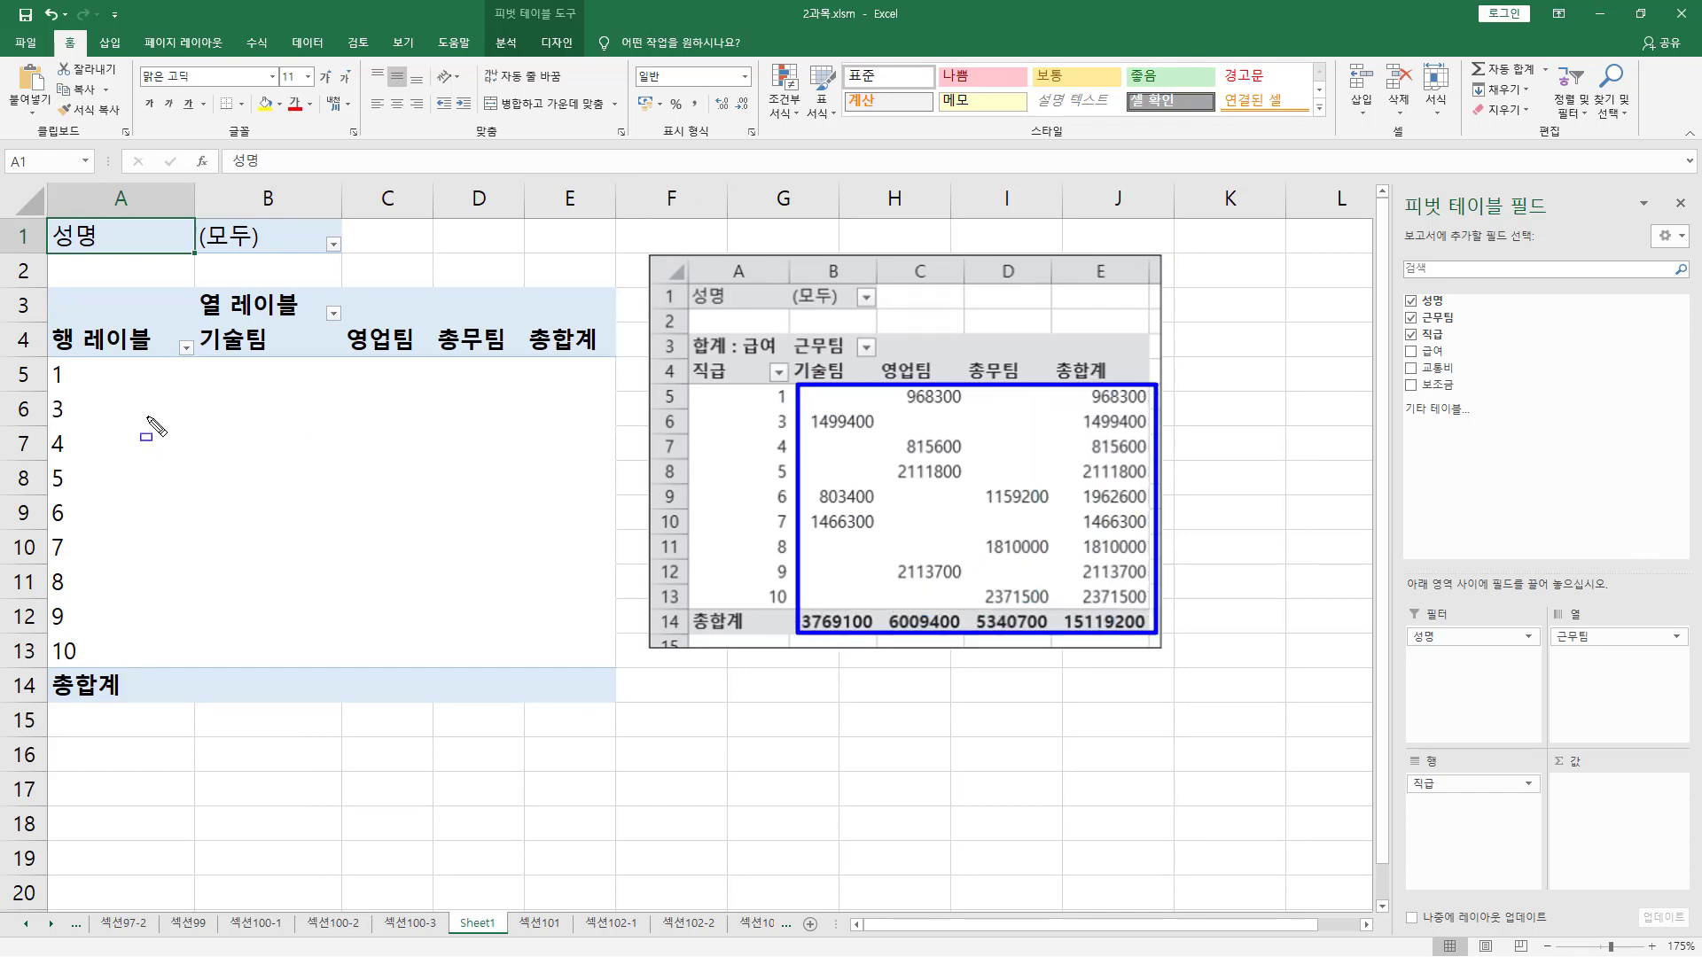
pyautogui.moveTo(190, 358)
pyautogui.mouseDown()
pyautogui.moveTo(215, 420)
pyautogui.moveTo(562, 692)
pyautogui.moveTo(609, 697)
pyautogui.mouseUp()
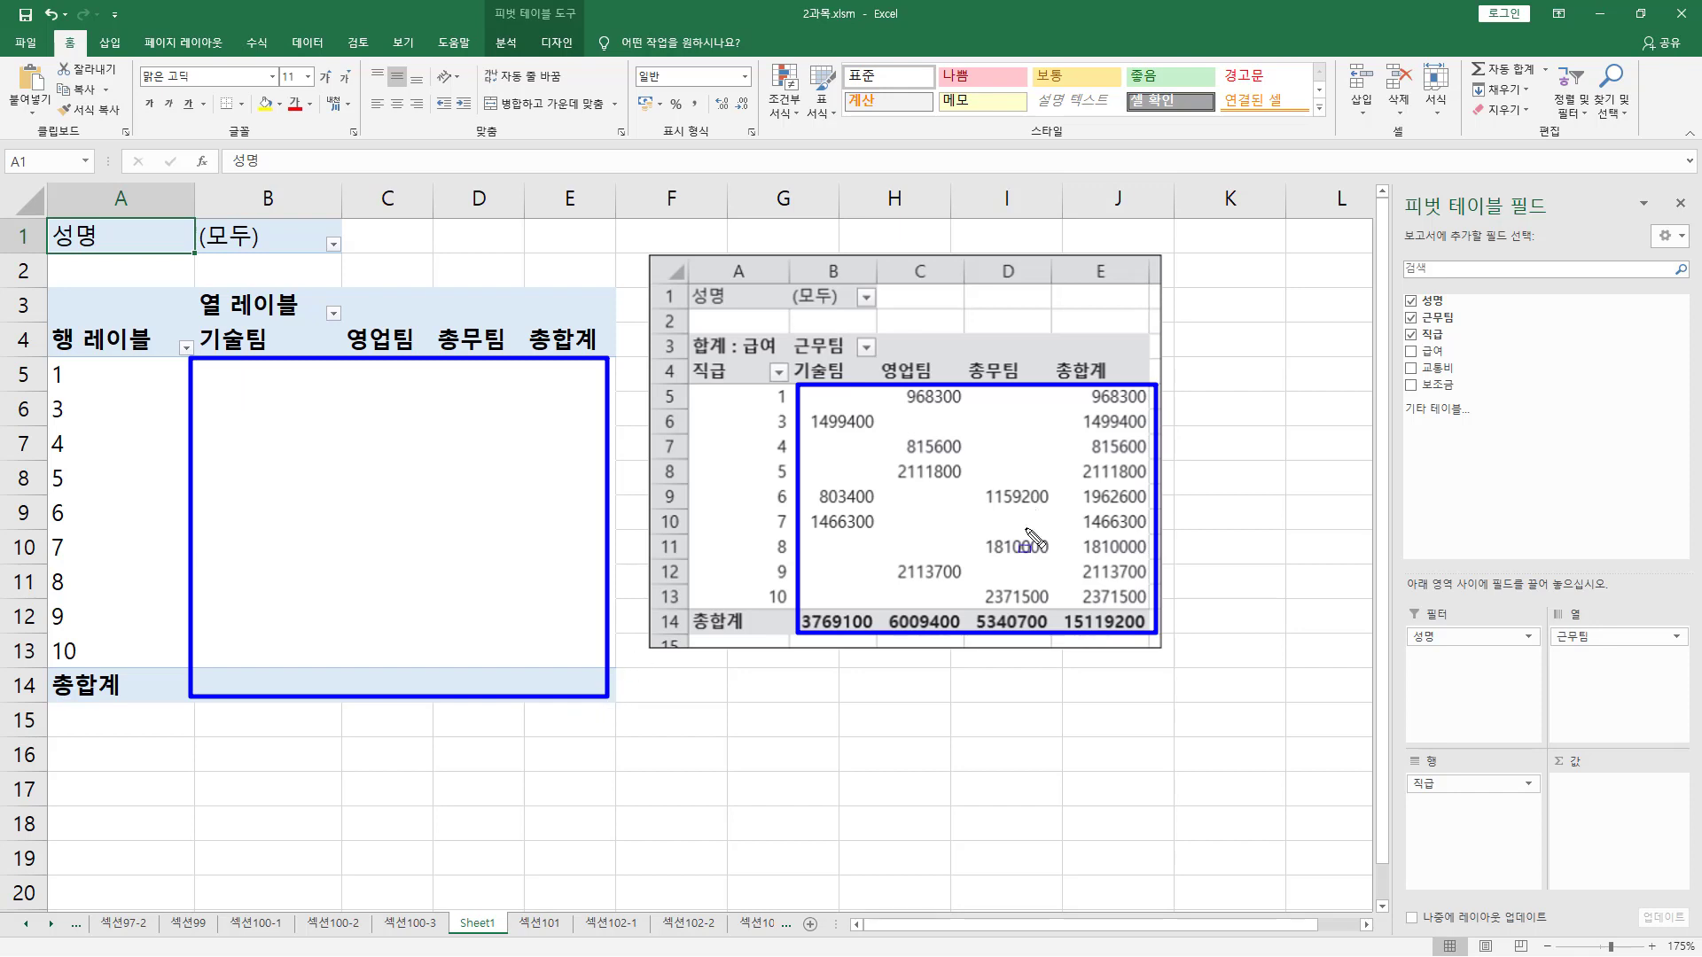
pyautogui.moveTo(741, 326)
pyautogui.mouseDown()
pyautogui.moveTo(780, 357)
pyautogui.moveTo(723, 359)
pyautogui.mouseUp()
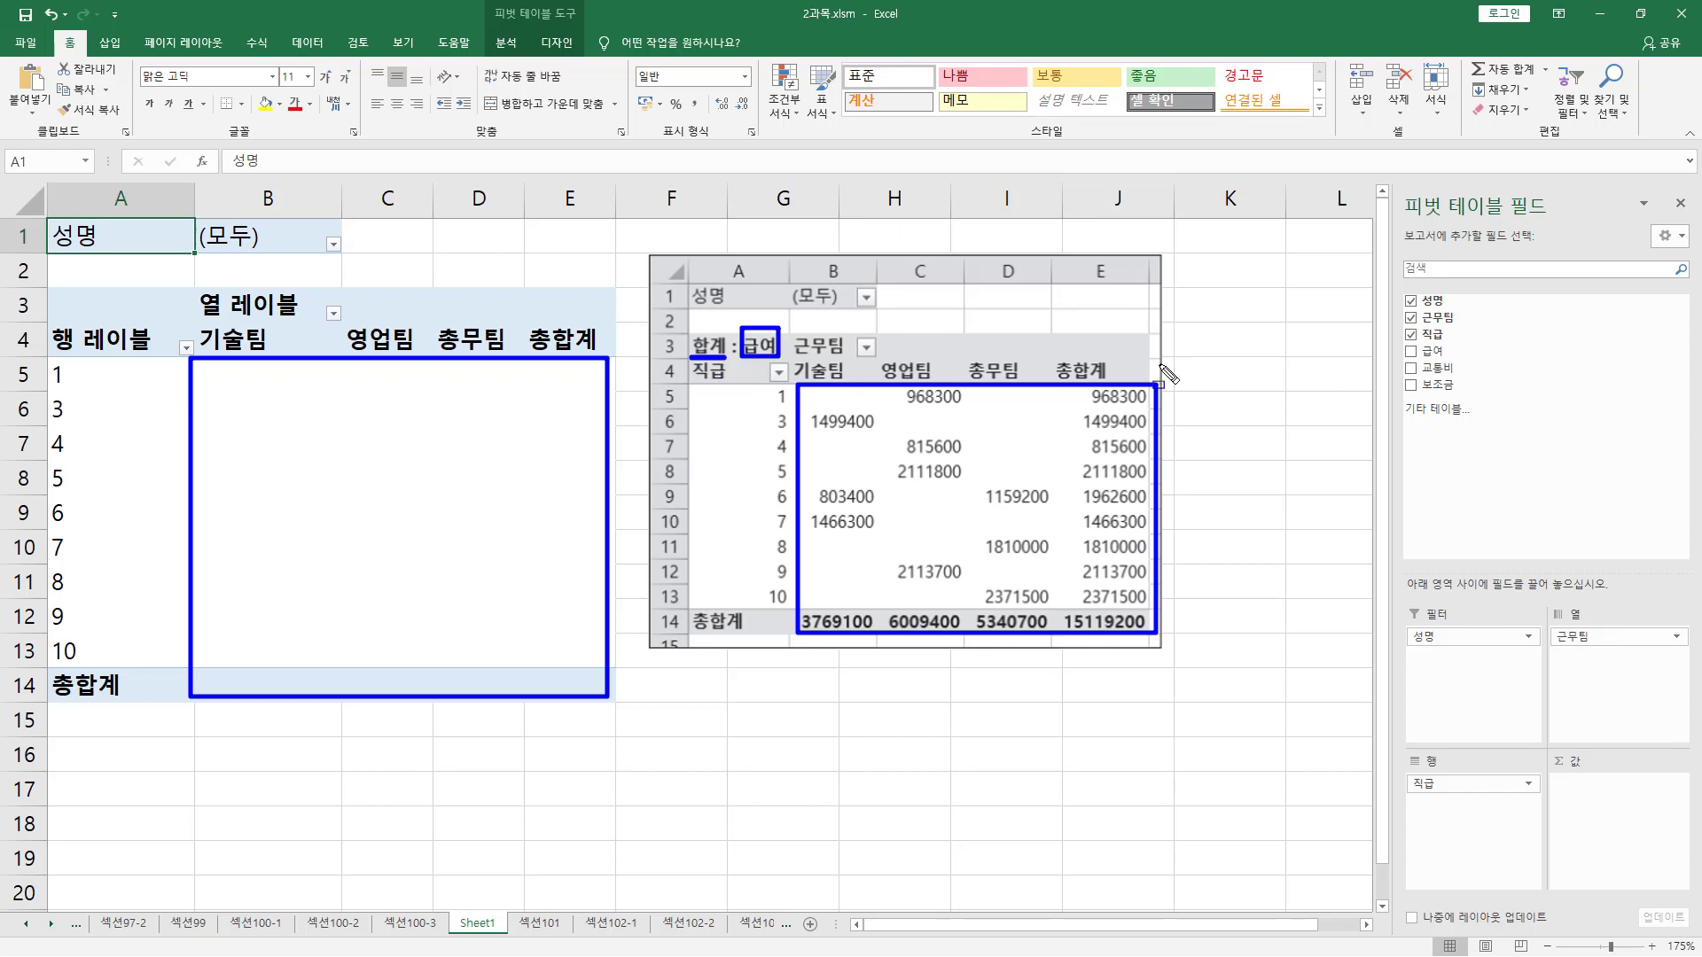
pyautogui.press('Escape')
# Step: Add the 급여 field to the pivot table's values area
pyautogui.moveTo(1433, 357); pyautogui.dragTo(1584, 812)
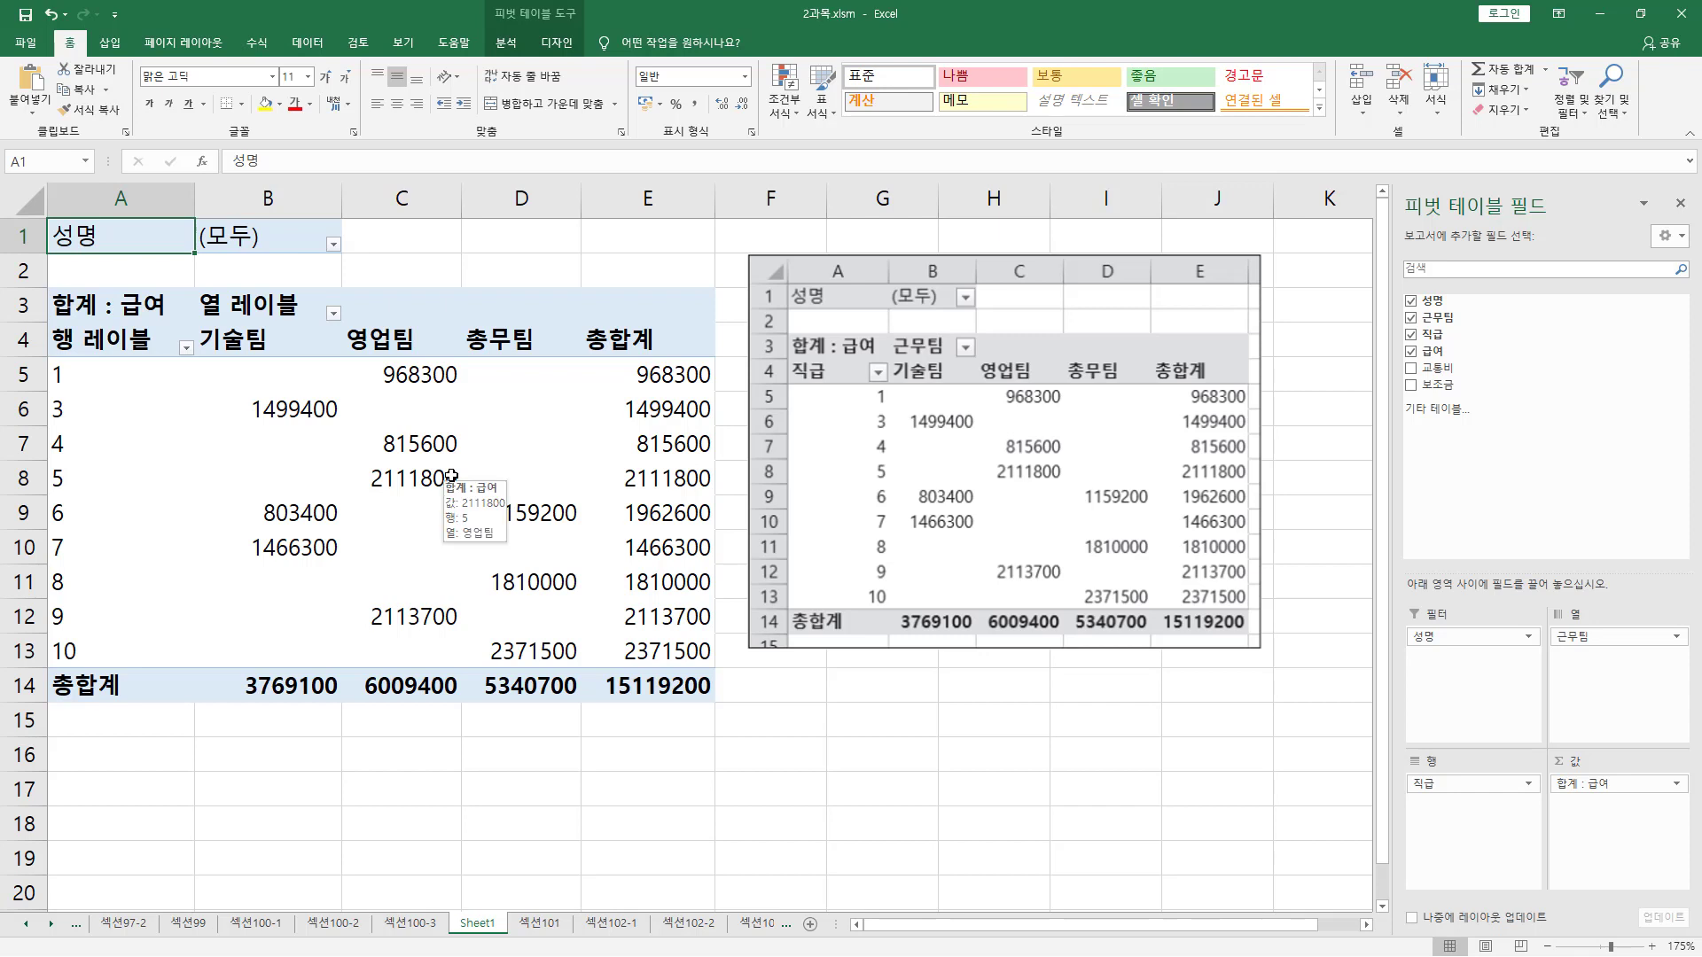
# Step: Set the pivot table's report layout to compact form (압축 형식으로 표시)
pyautogui.click(503, 445)
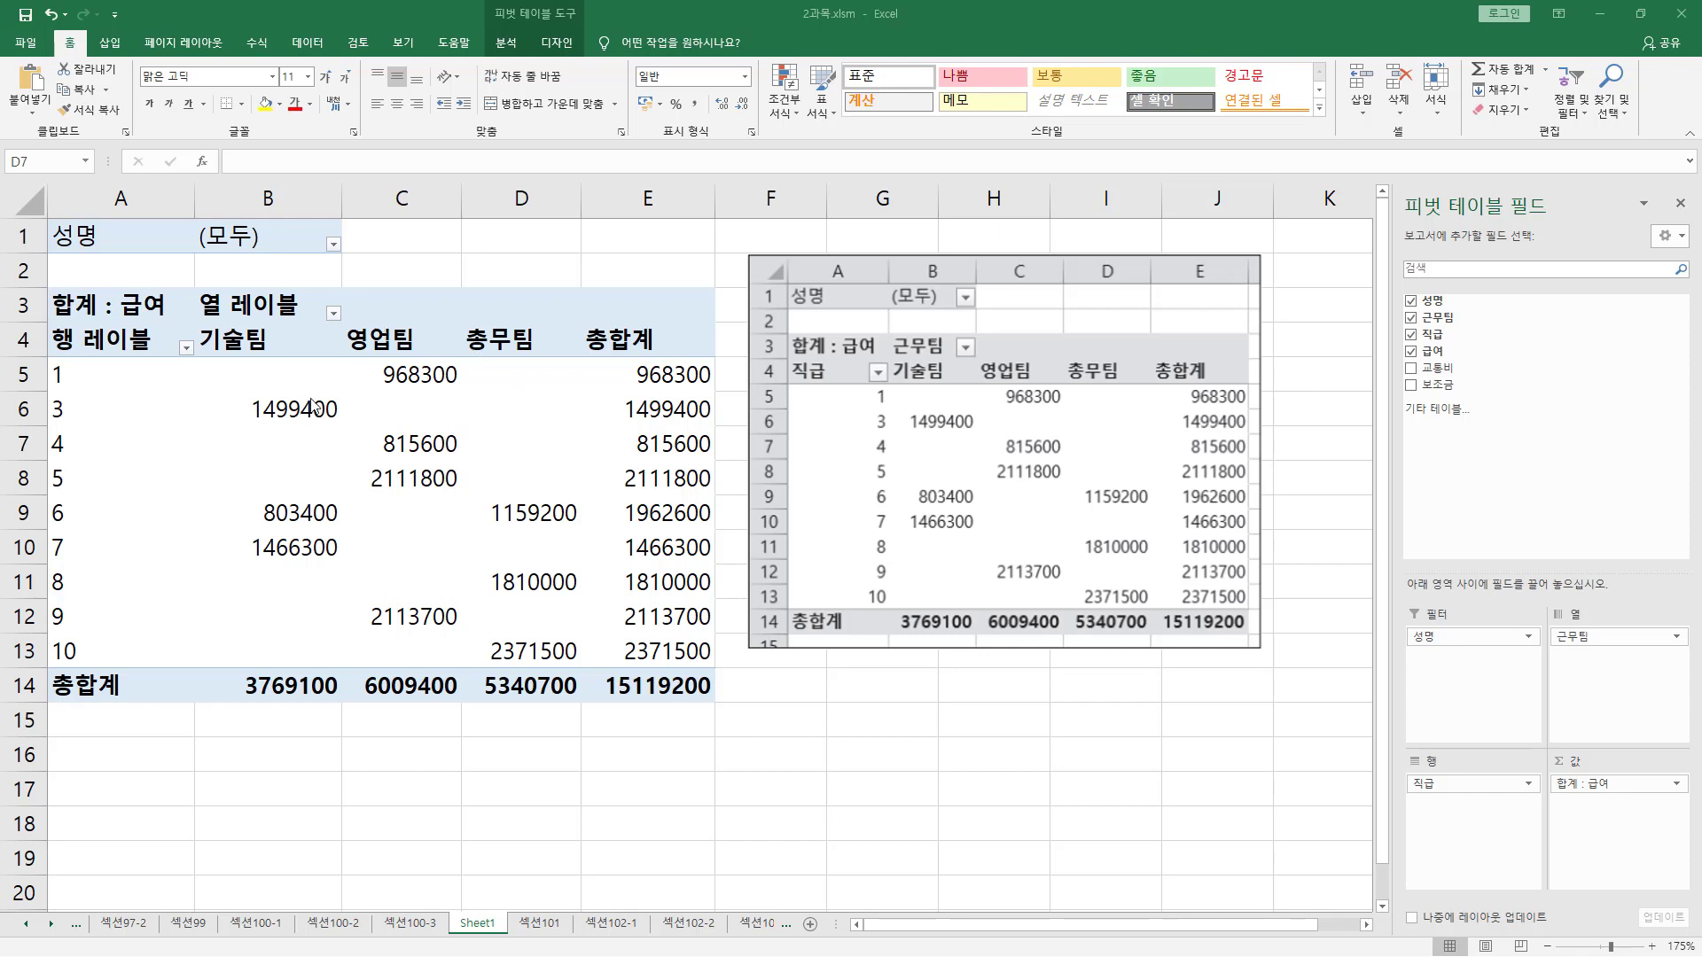
pyautogui.click(429, 389)
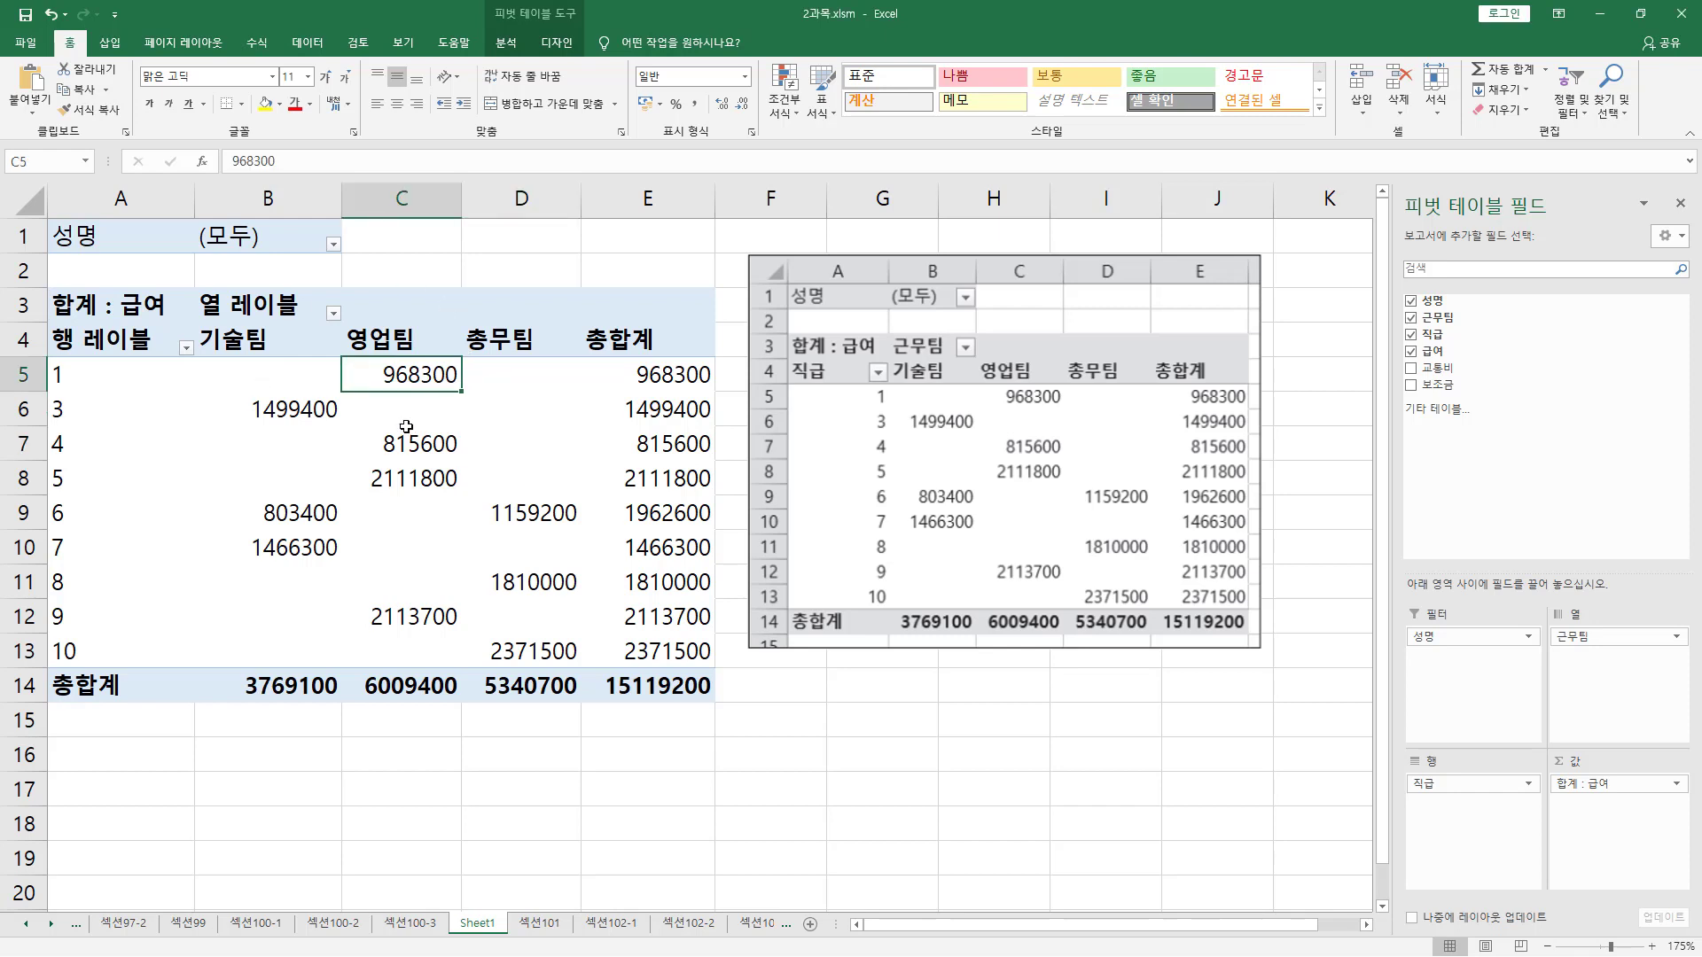
pyautogui.click(290, 374)
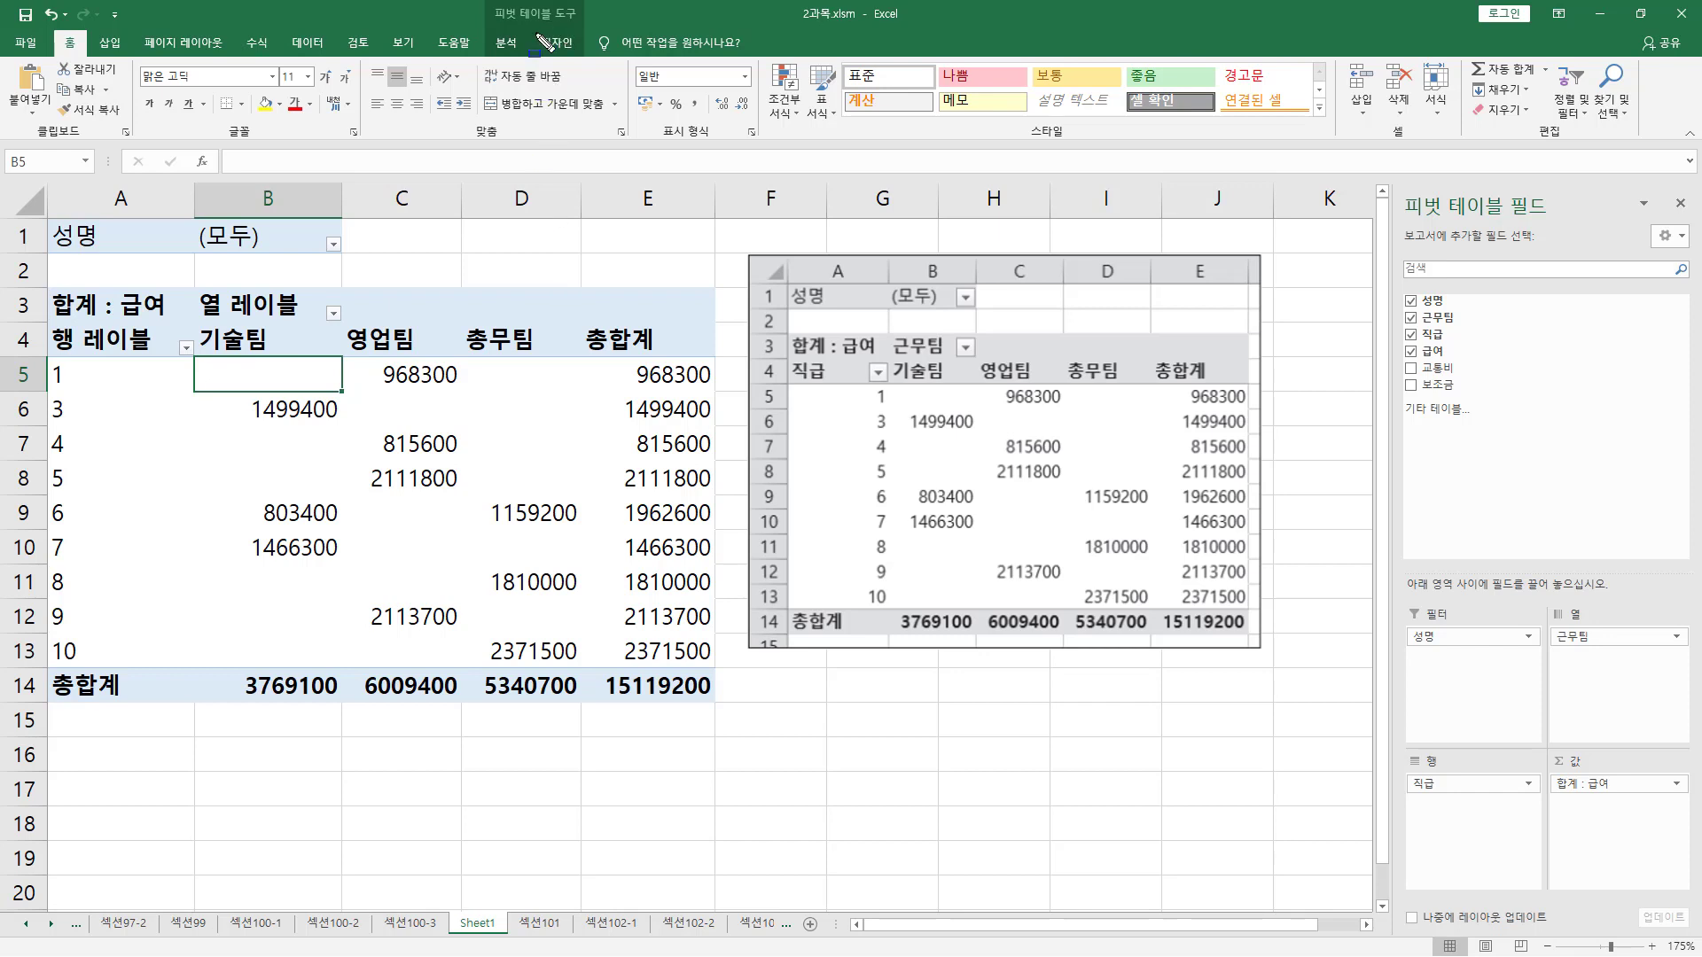
pyautogui.moveTo(486, 24)
pyautogui.mouseDown()
pyautogui.moveTo(553, 25)
pyautogui.moveTo(587, 5)
pyautogui.mouseUp()
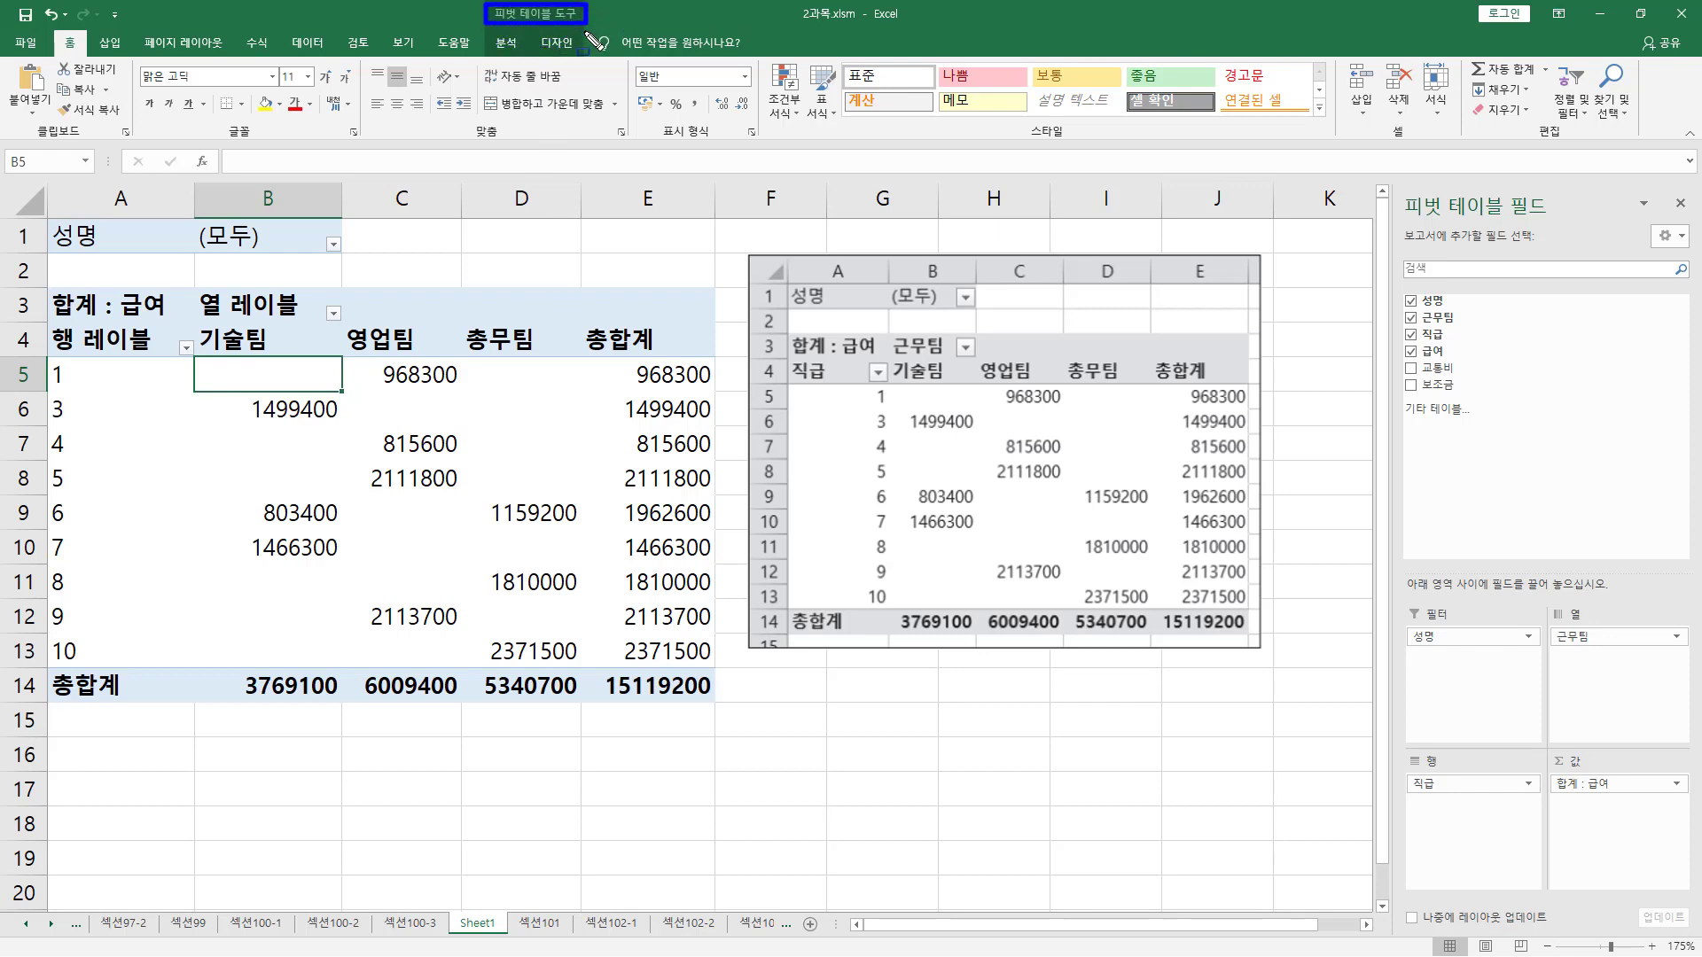
pyautogui.moveTo(537, 36); pyautogui.dragTo(588, 64)
pyautogui.press('Escape')
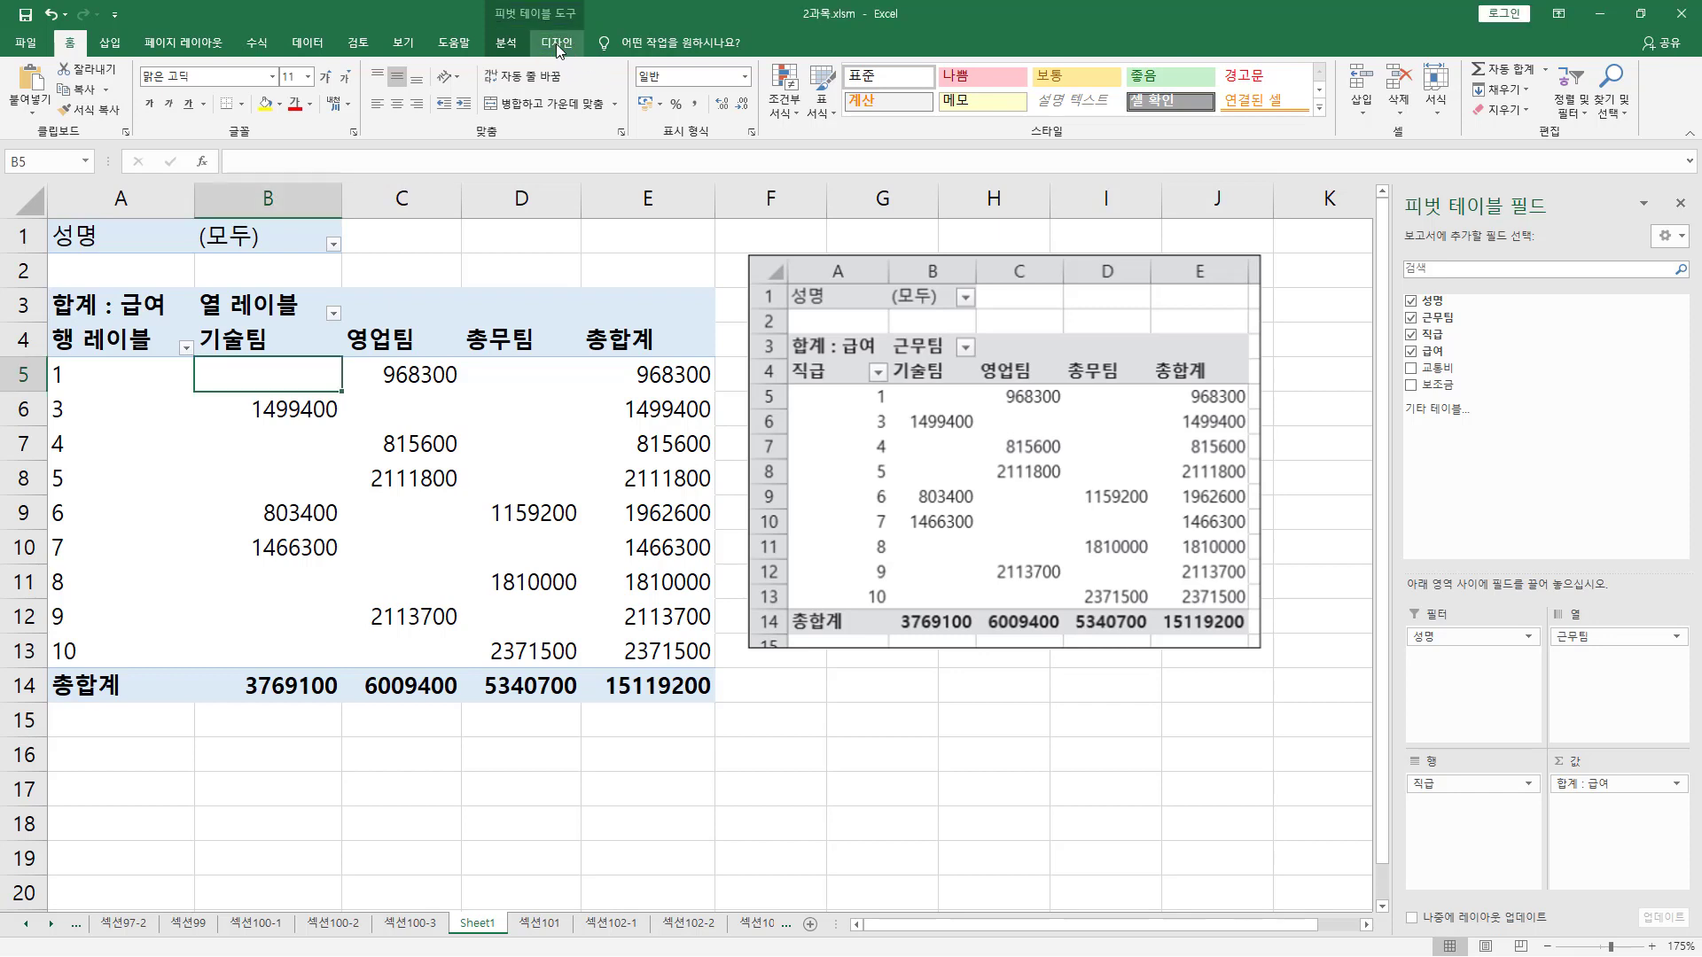
pyautogui.click(552, 43)
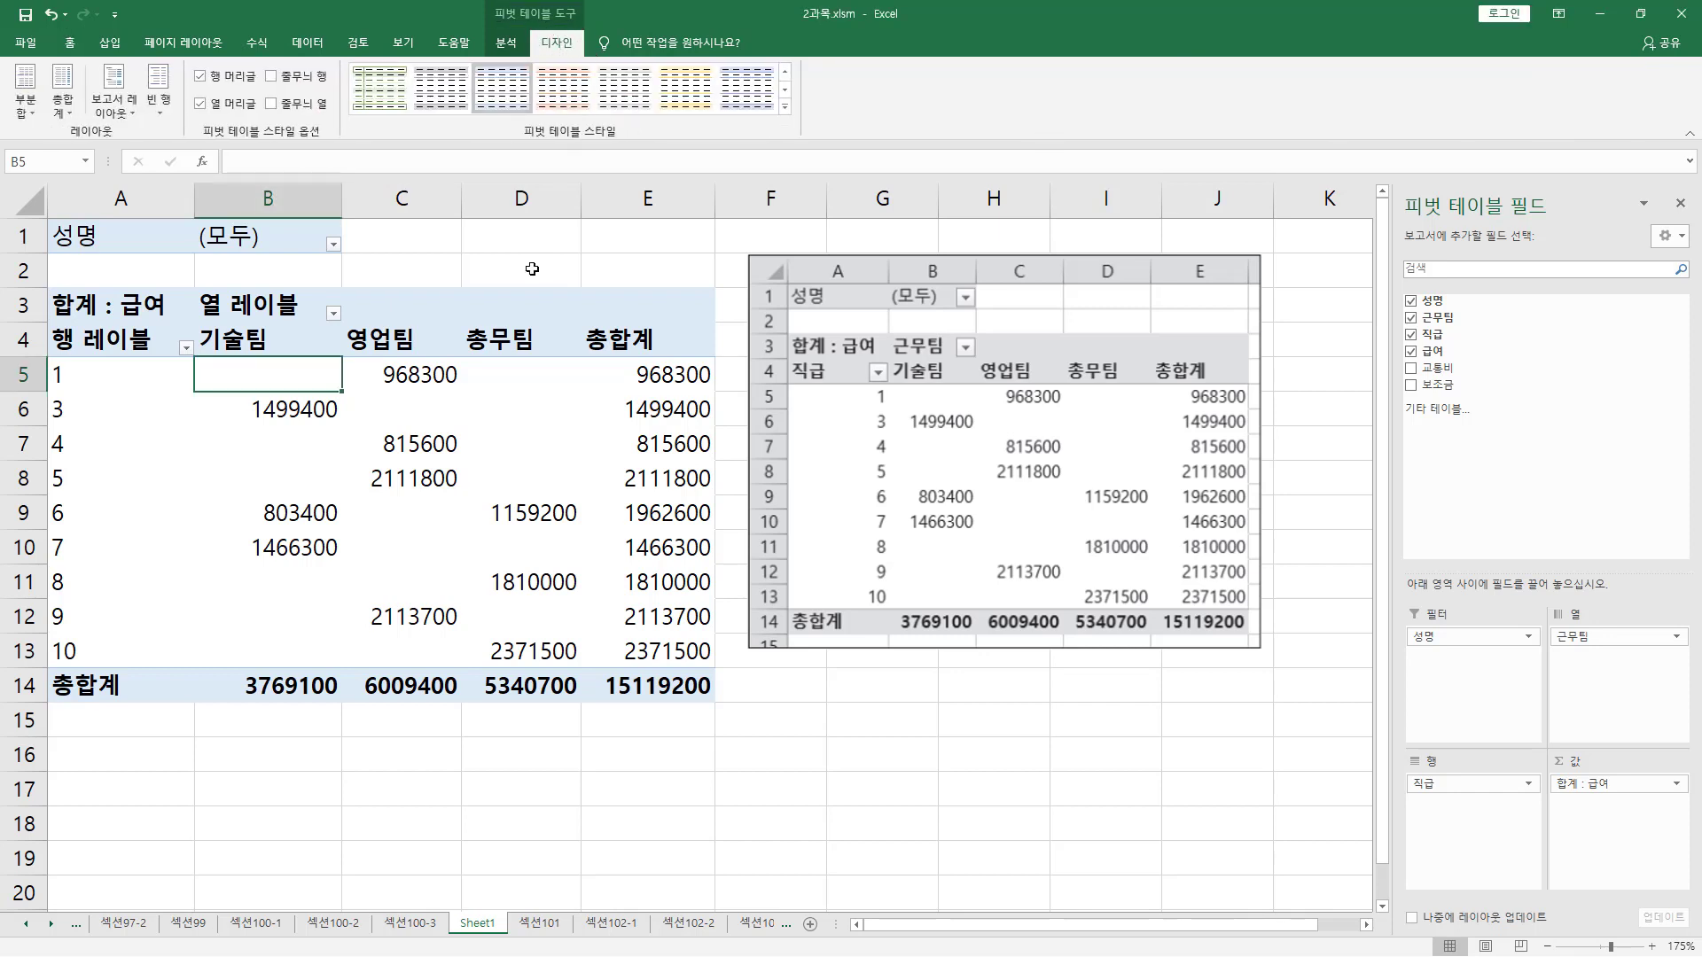
pyautogui.moveTo(60, 141); pyautogui.dragTo(143, 125)
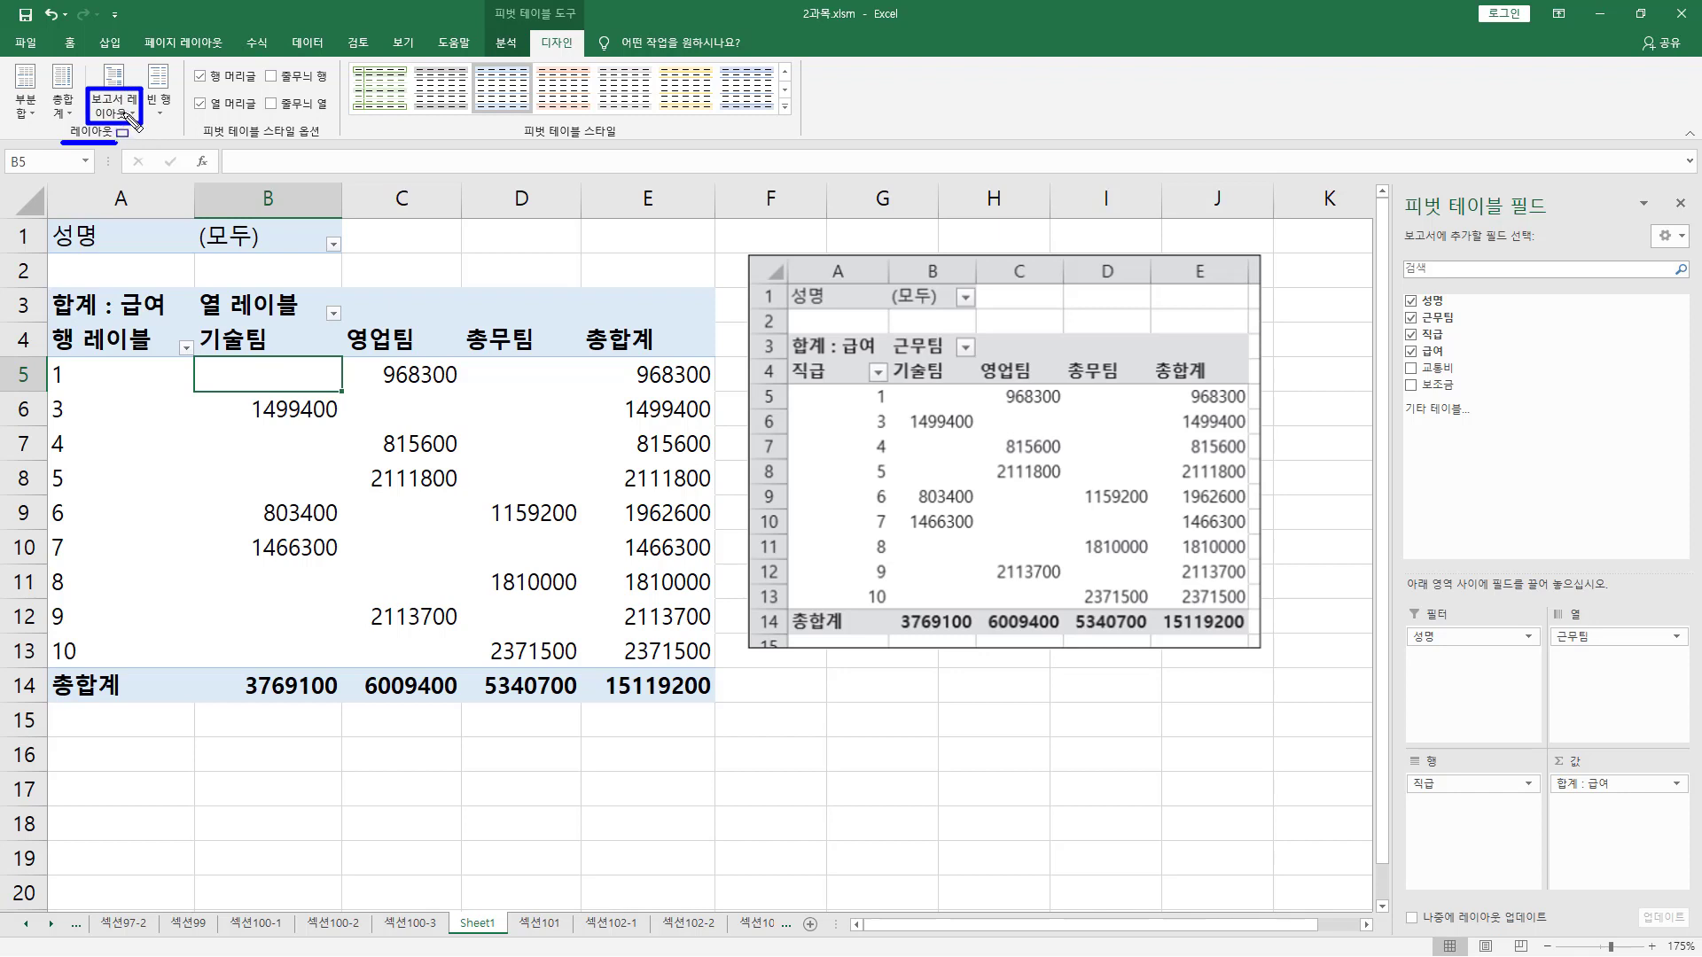
pyautogui.press('Escape')
pyautogui.click(124, 113)
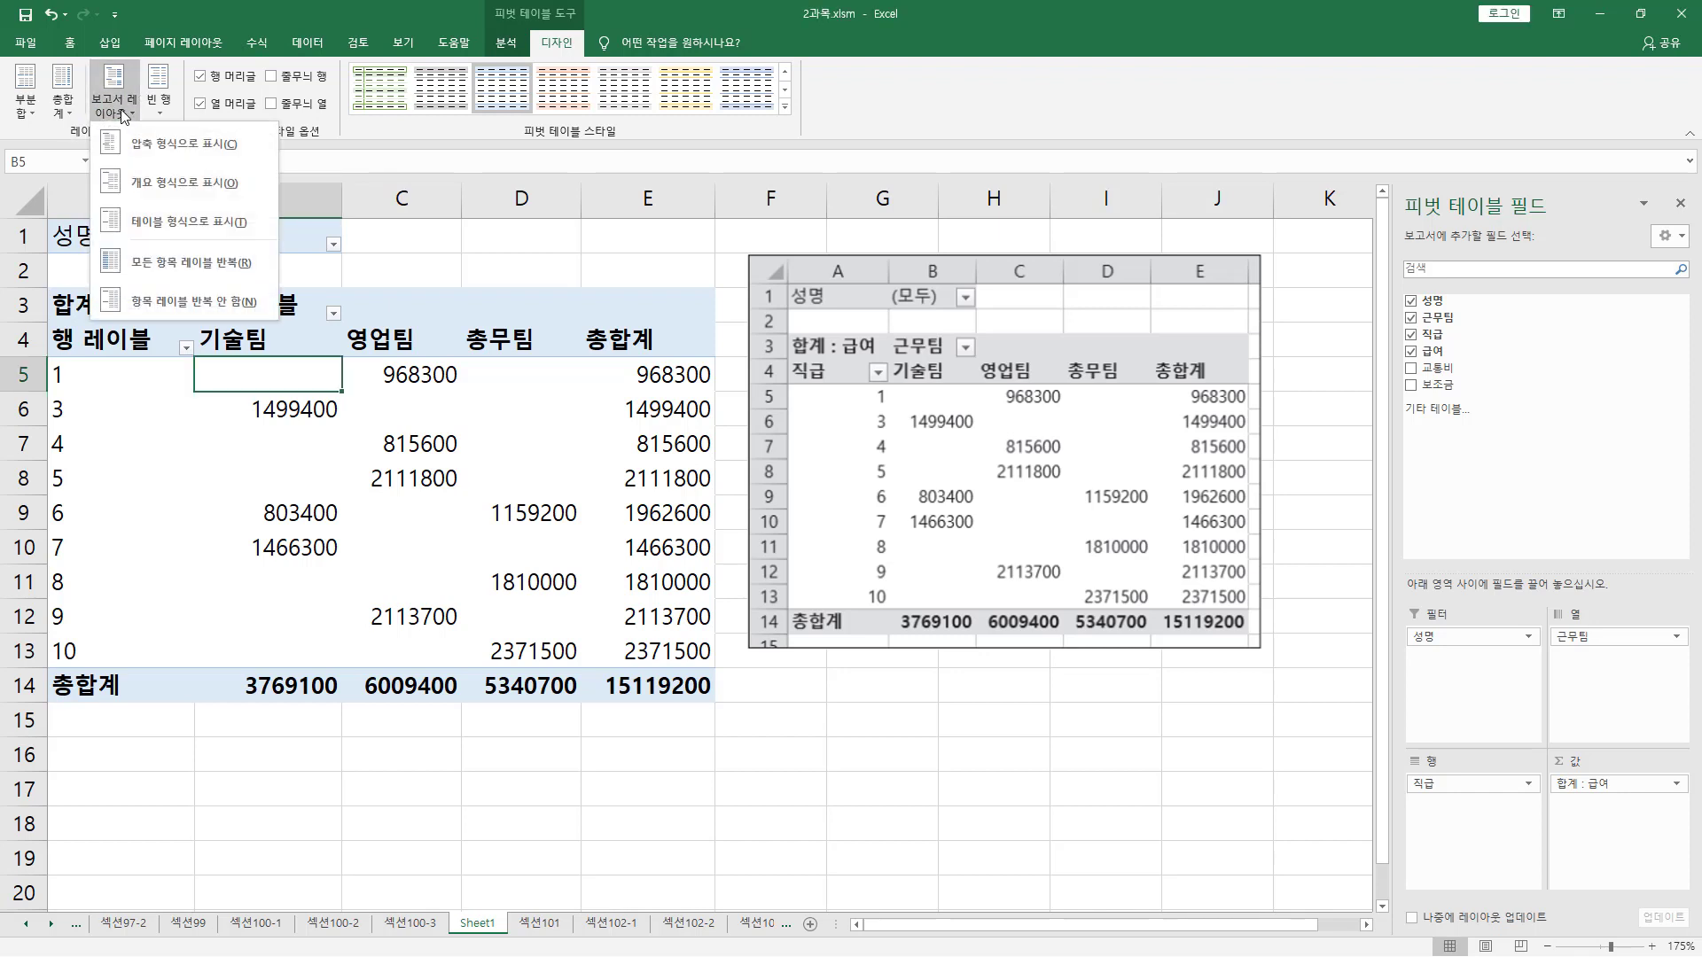
pyautogui.click(245, 149)
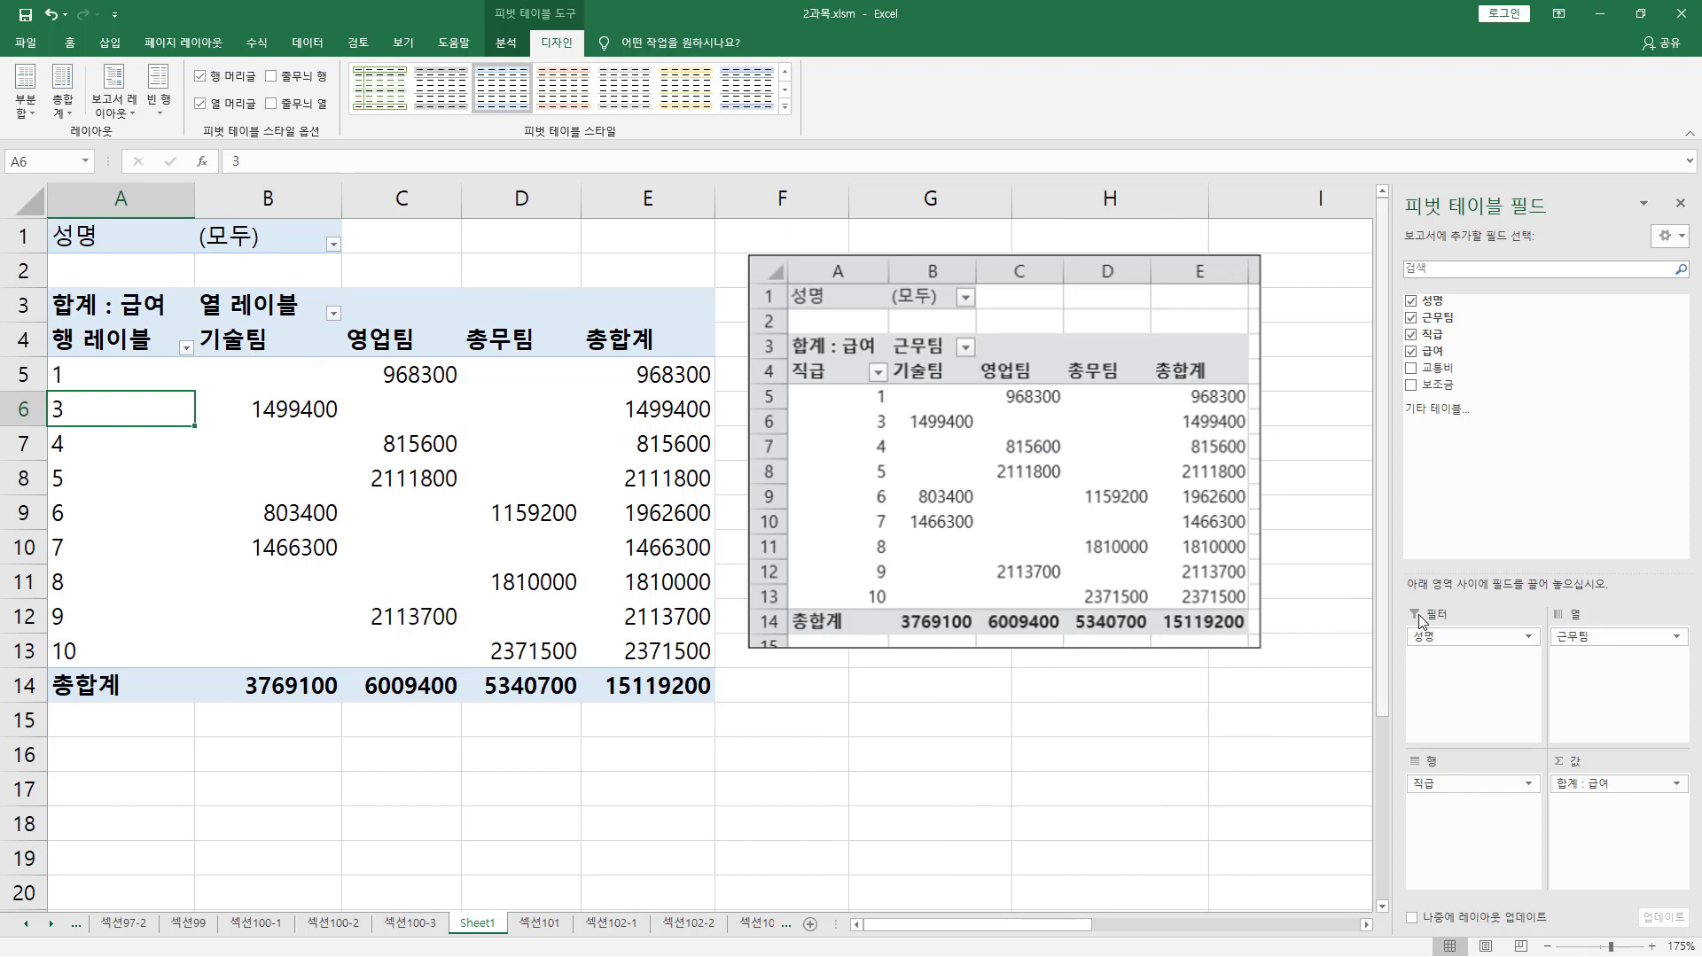
# Step: Delete the reference picture of the finished pivot table from beside the pivot table on Sheet1
pyautogui.moveTo(935, 419); pyautogui.dragTo(926, 458)
pyautogui.press('Delete')
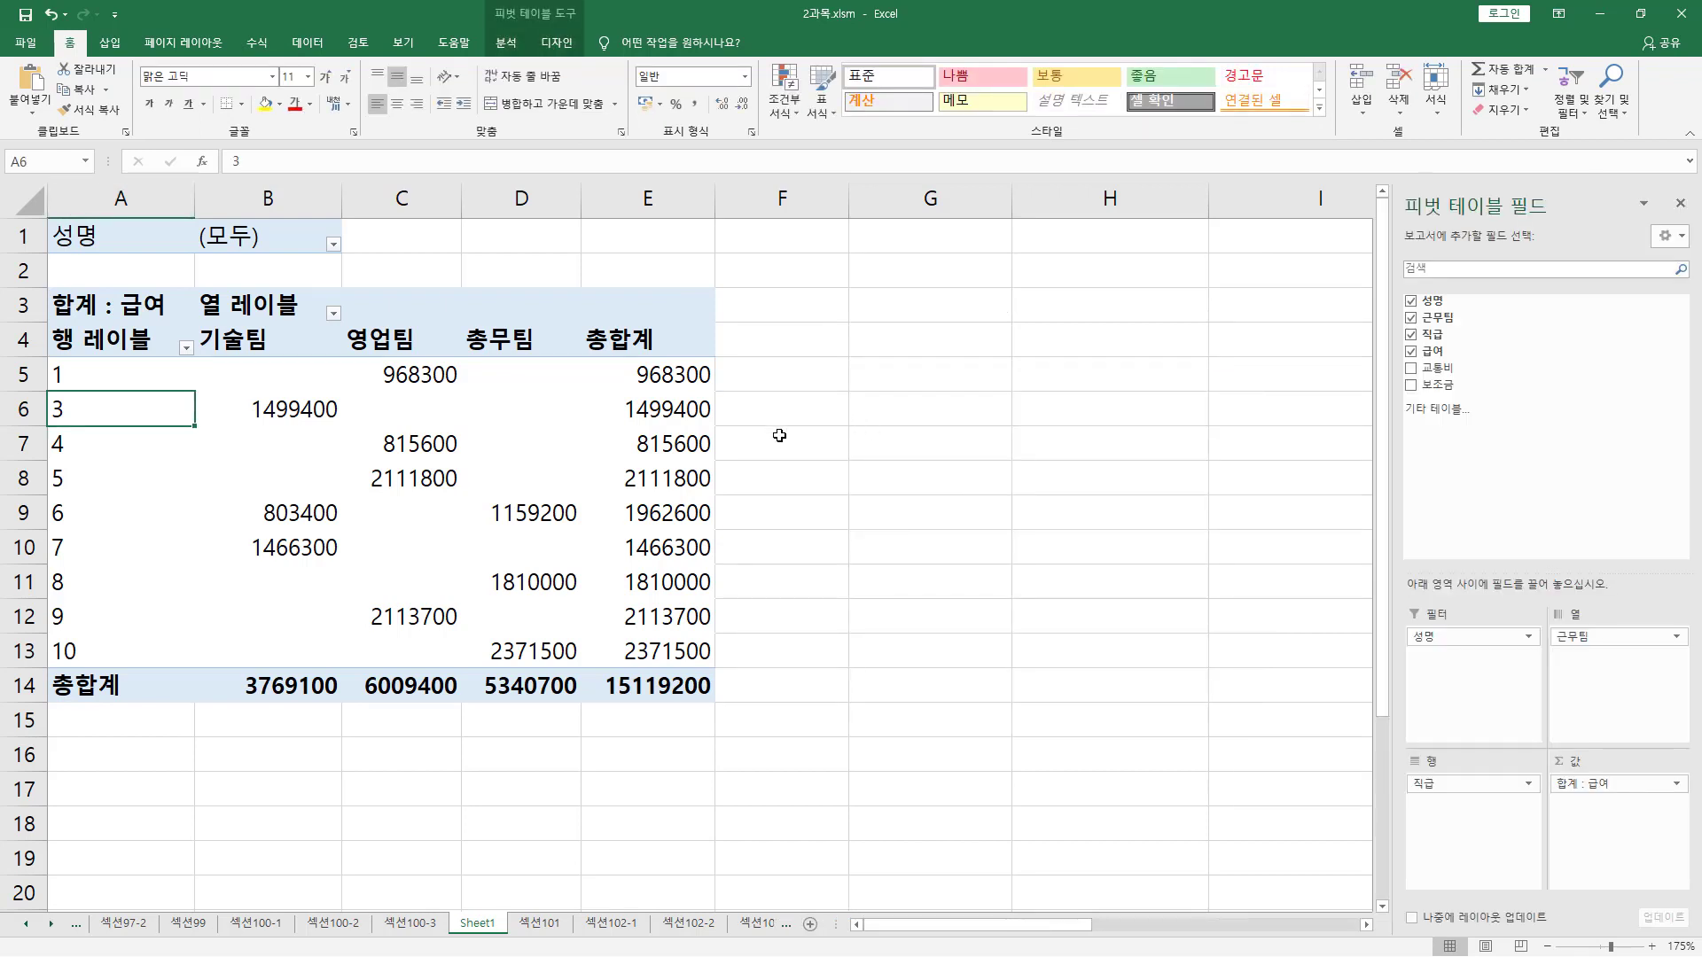
pyautogui.click(445, 452)
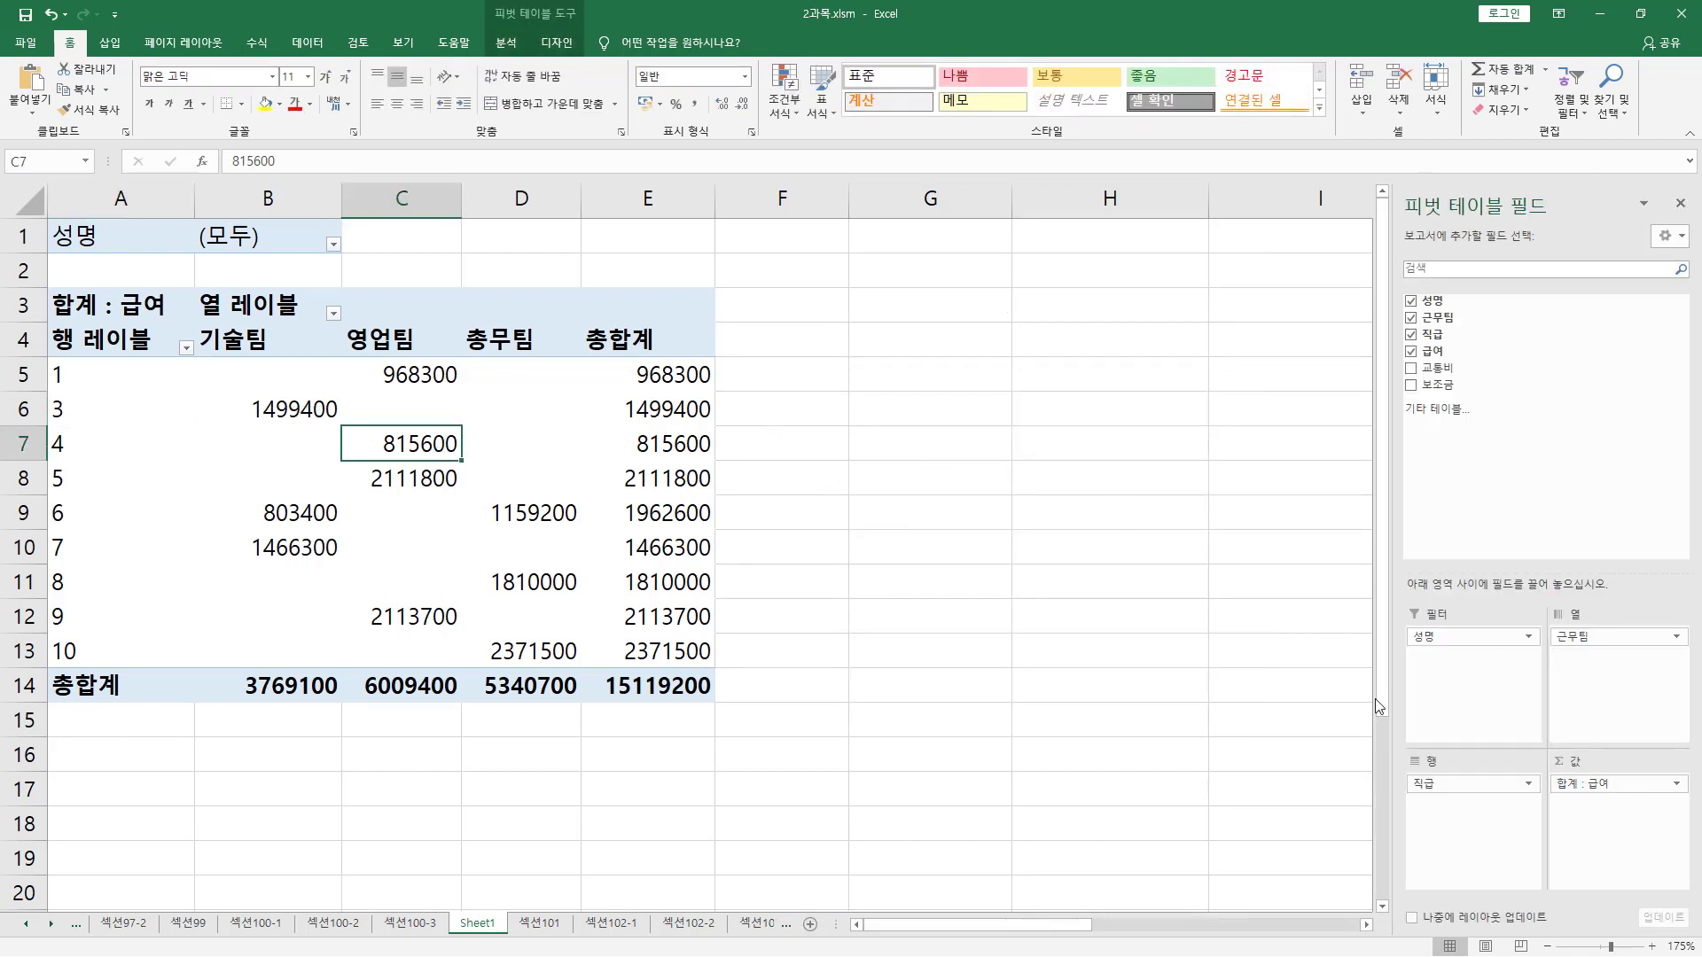
# Step: Move the 성명 field from the pivot table's report filter area to the row area, above 직급
pyautogui.moveTo(1403, 629); pyautogui.dragTo(1437, 788)
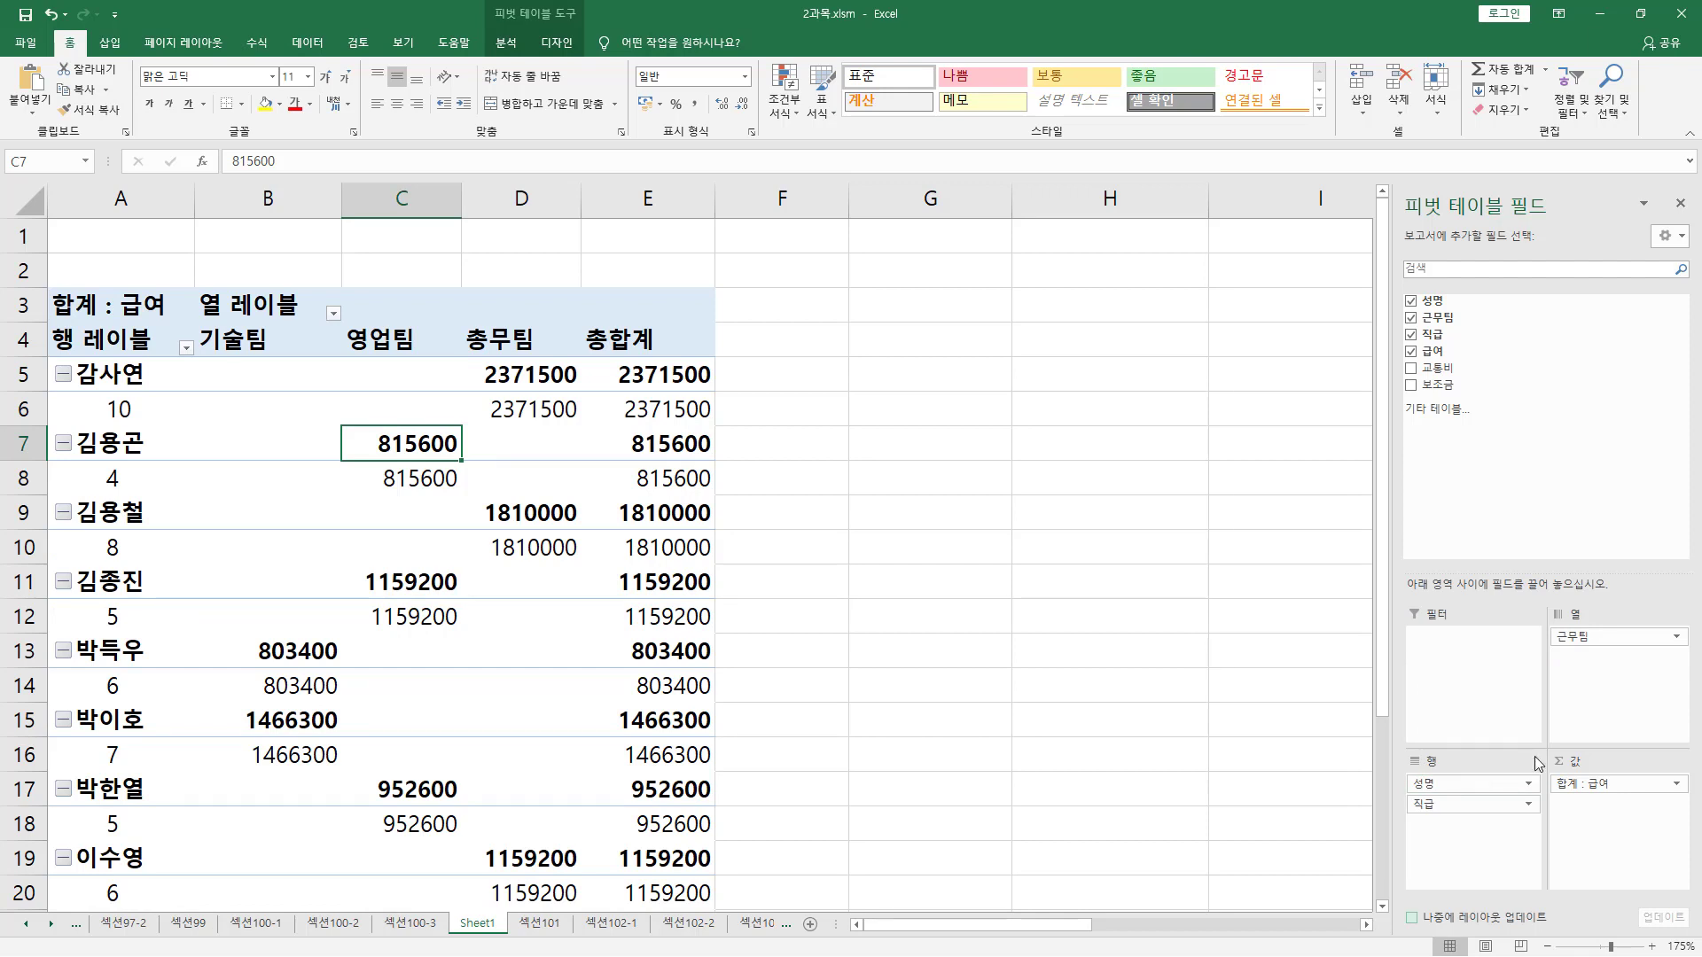
pyautogui.moveTo(1582, 784); pyautogui.dragTo(1623, 807)
pyautogui.press('Escape')
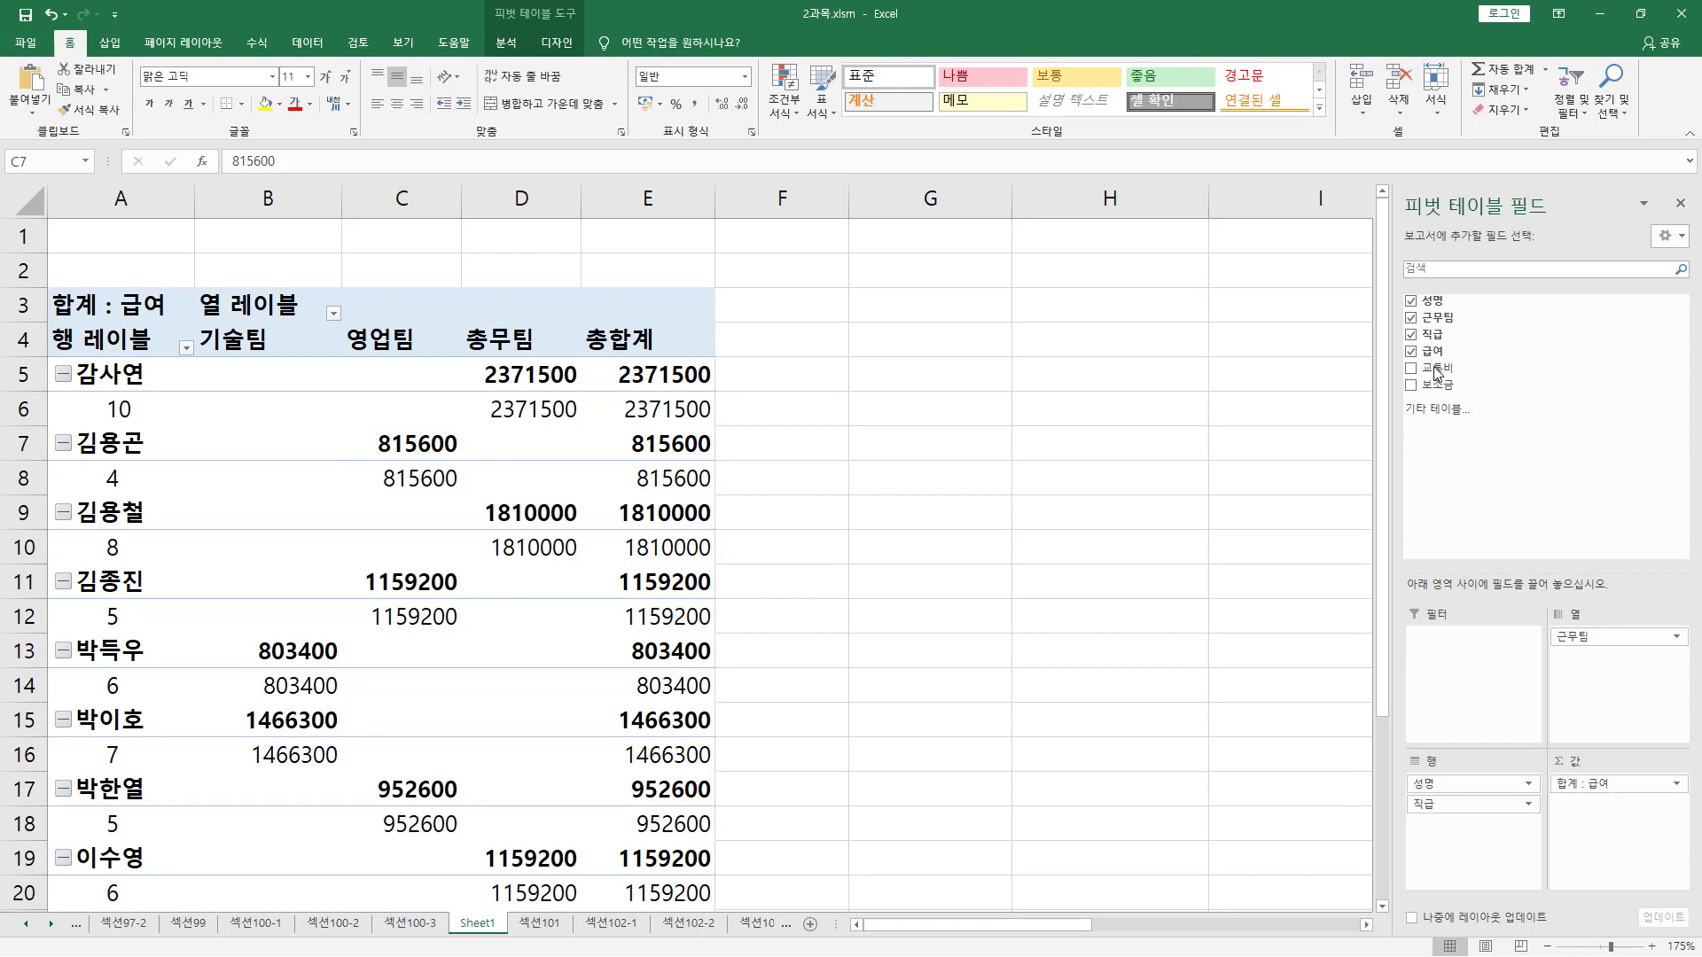
# Step: Add the 교통비 and 보조금 fields below 급여 in the pivot table's values area
pyautogui.moveTo(1435, 372); pyautogui.dragTo(1604, 807)
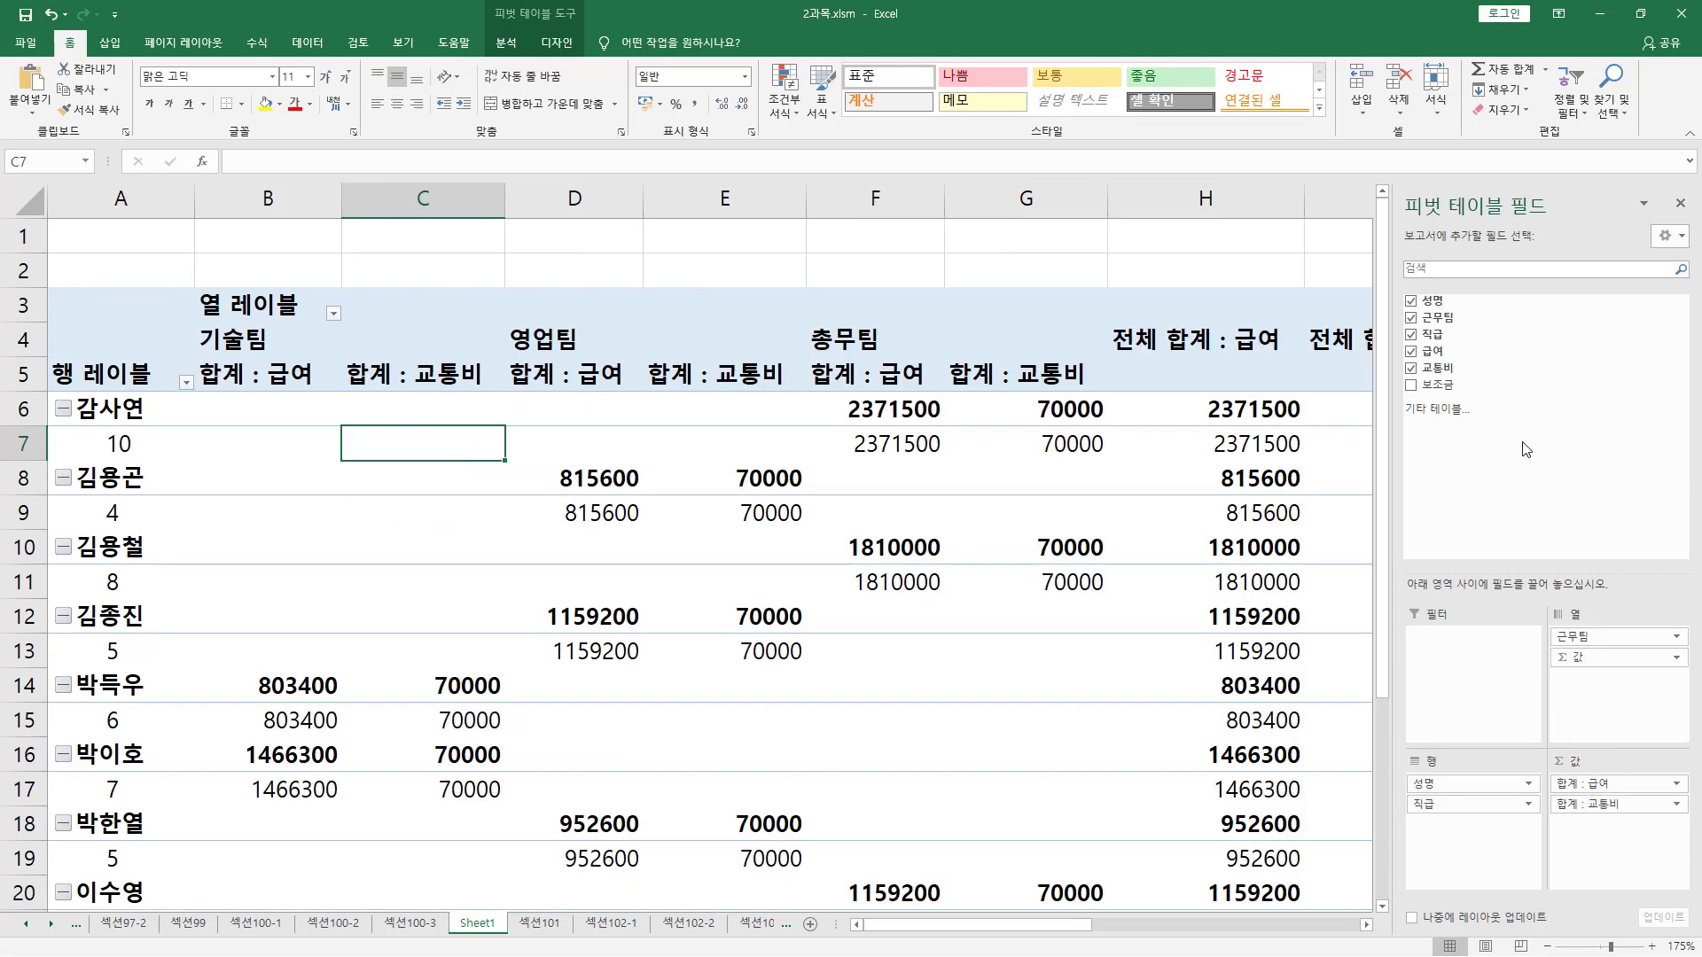
pyautogui.moveTo(1432, 385); pyautogui.dragTo(1591, 820)
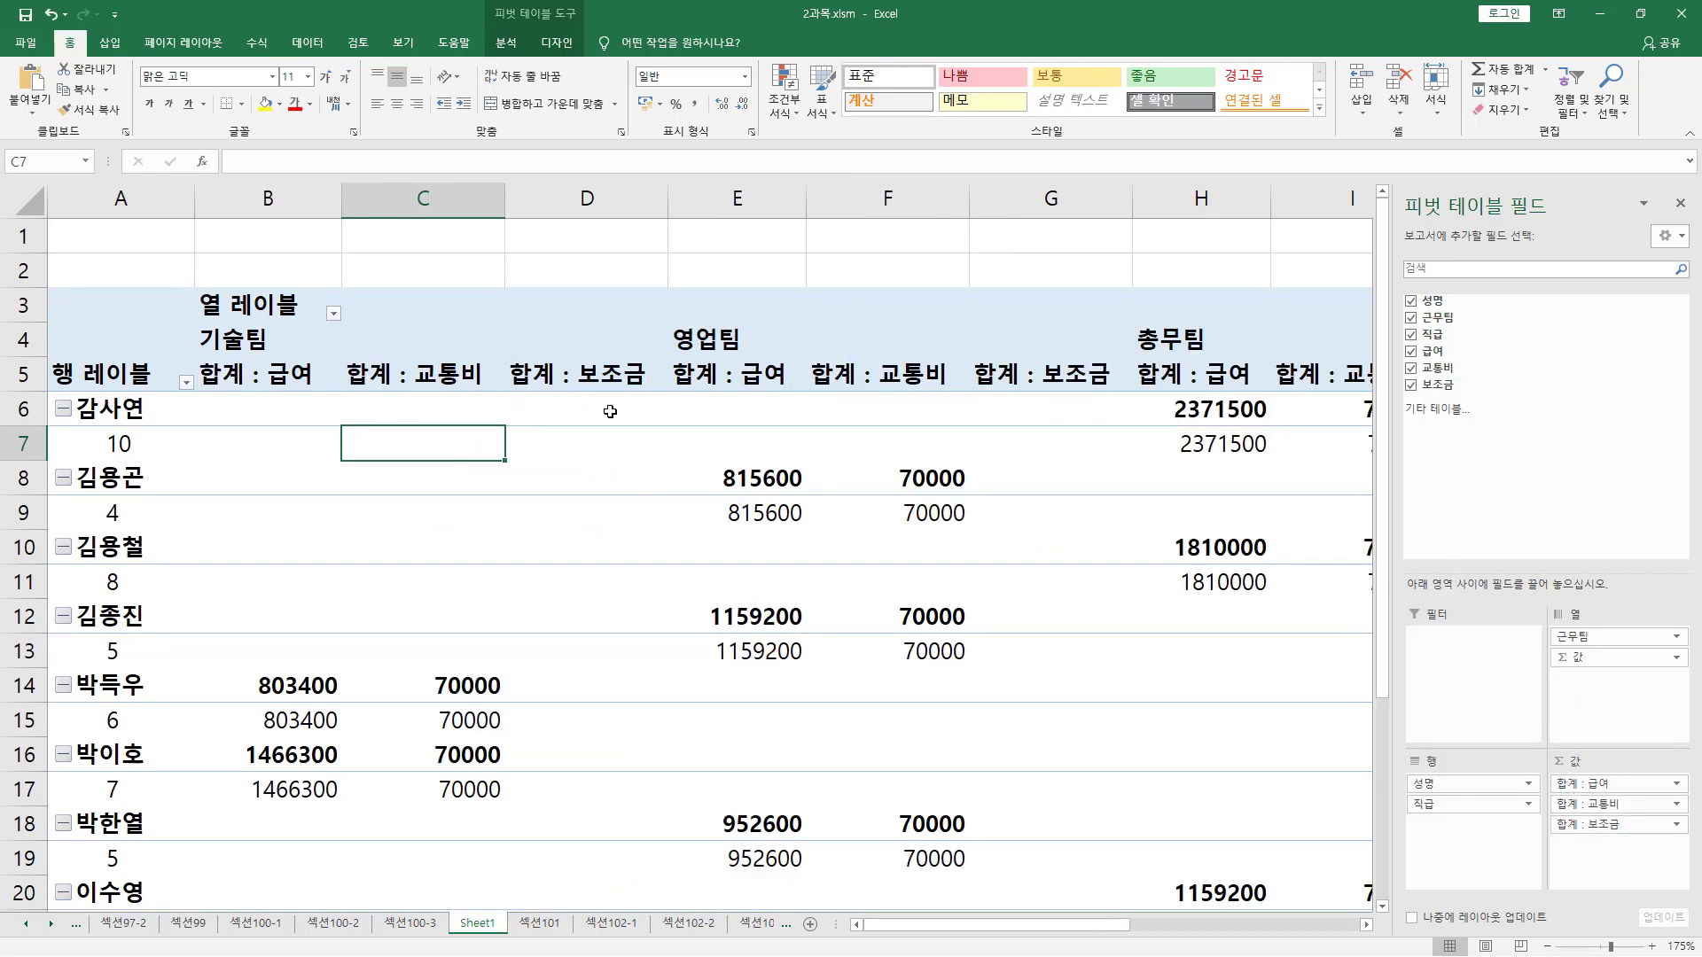
# Step: Apply the compact form (압축 형식으로 표시) to the pivot table with its expanded row and value fields
pyautogui.click(502, 332)
pyautogui.click(252, 438)
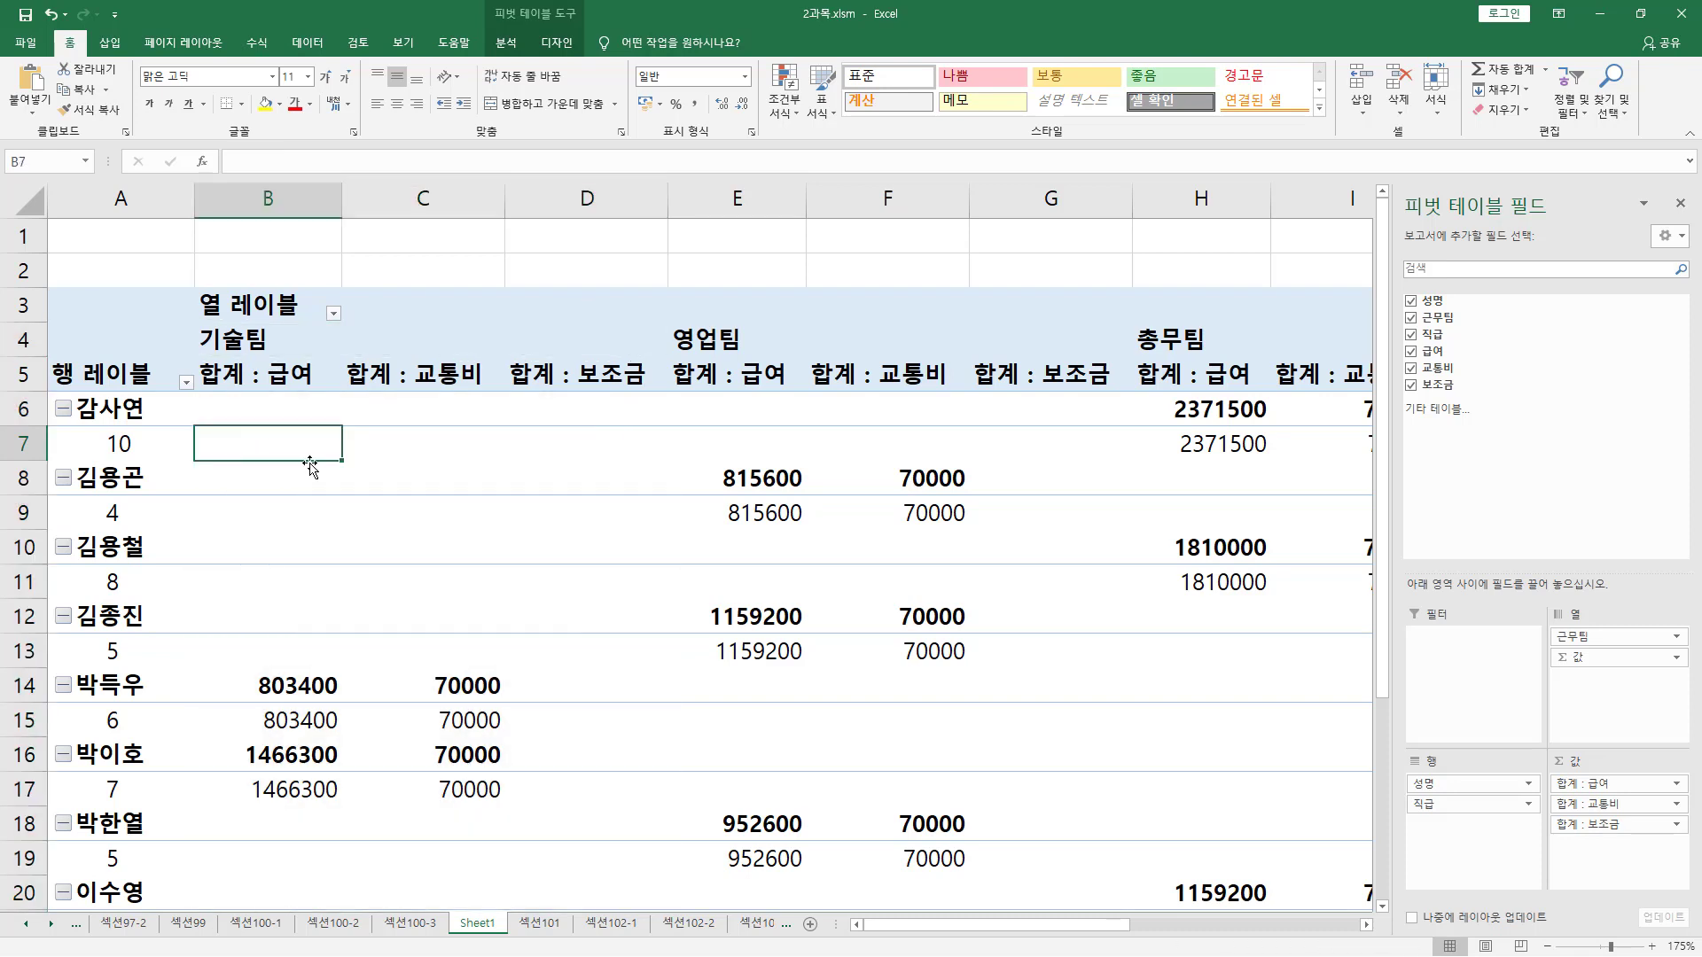
pyautogui.moveTo(496, 26); pyautogui.dragTo(593, 26)
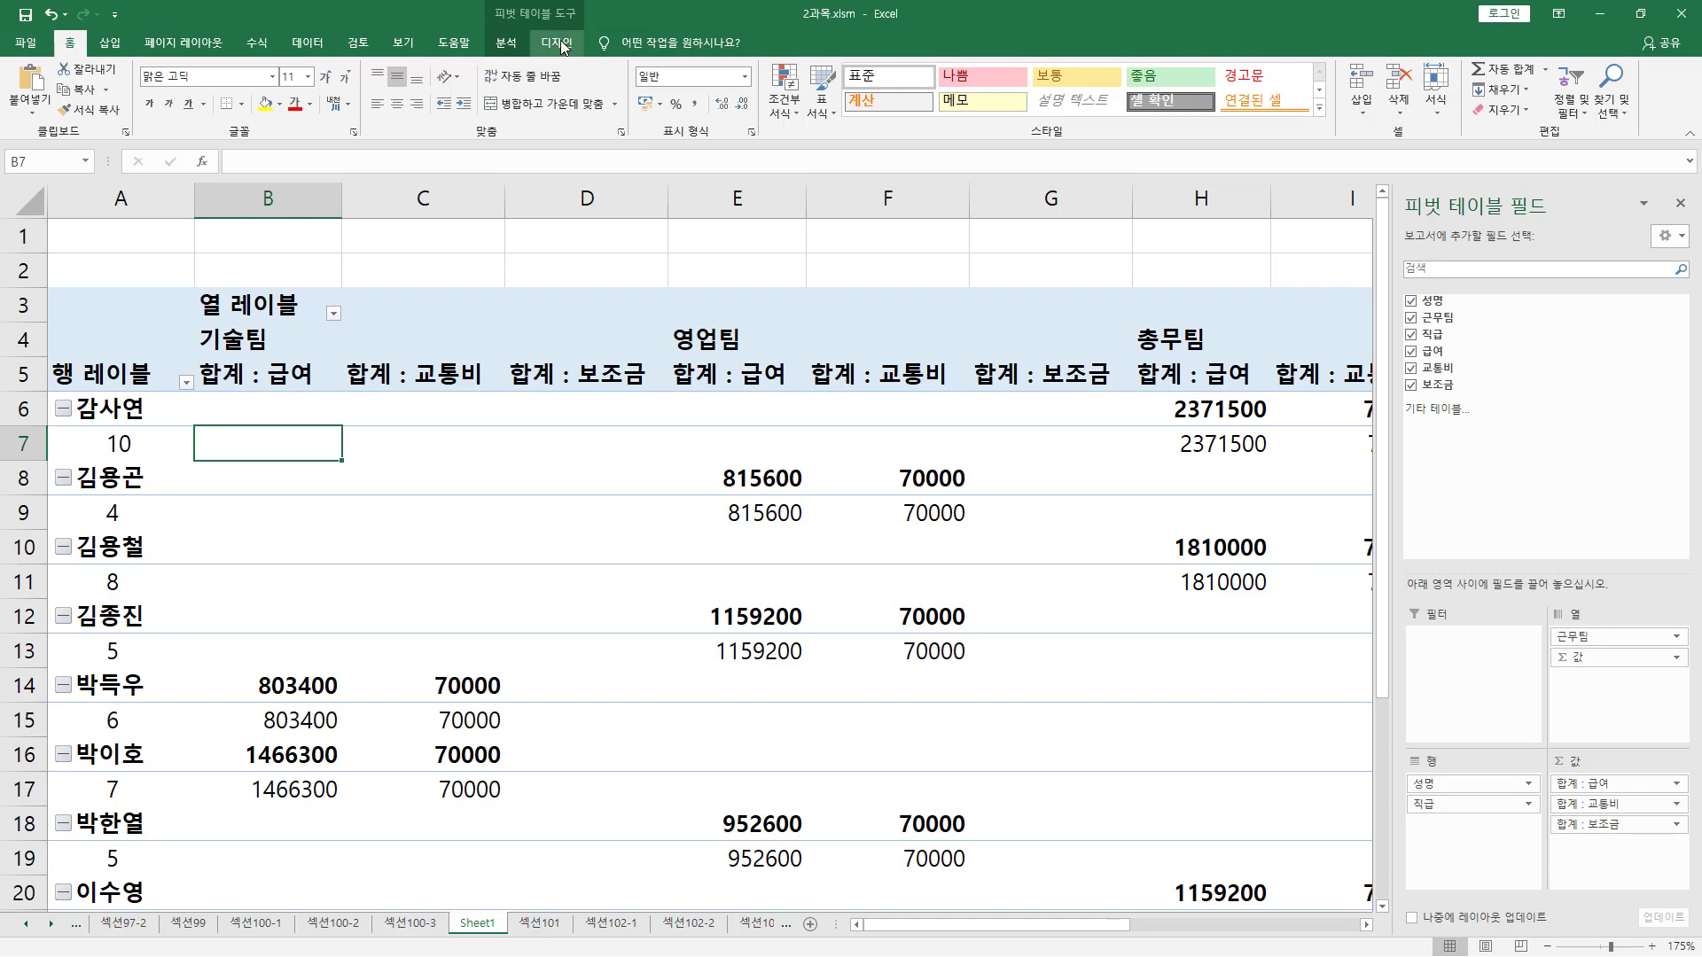
pyautogui.click(558, 44)
pyautogui.click(124, 108)
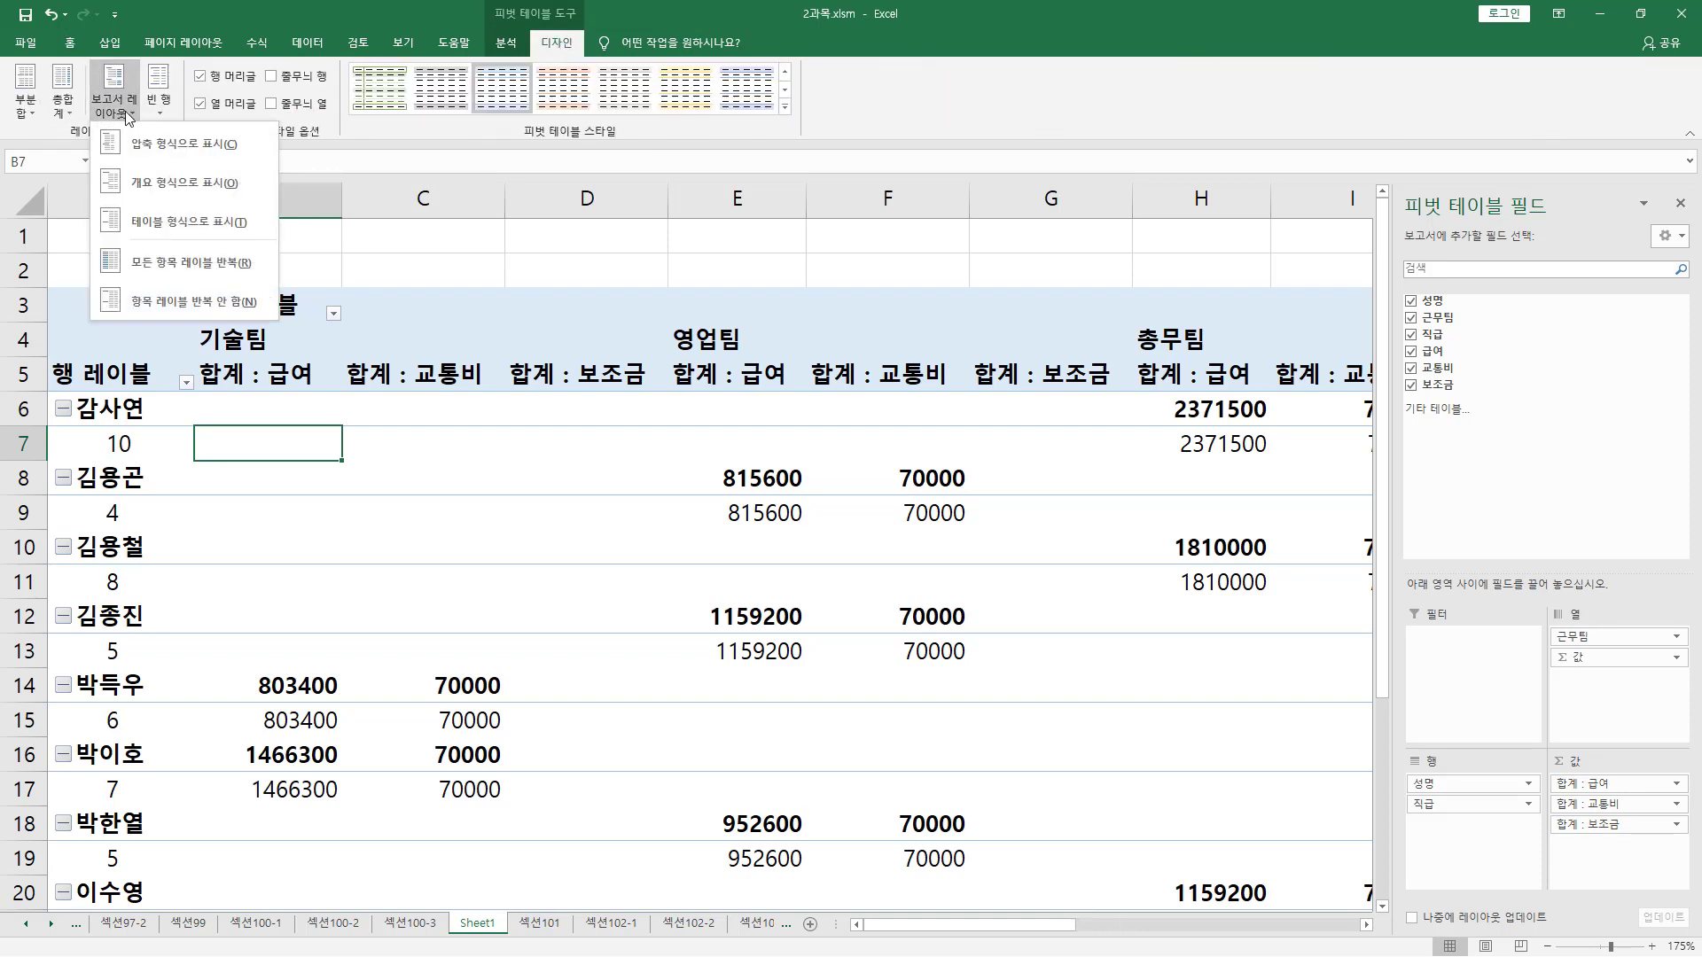
pyautogui.click(189, 146)
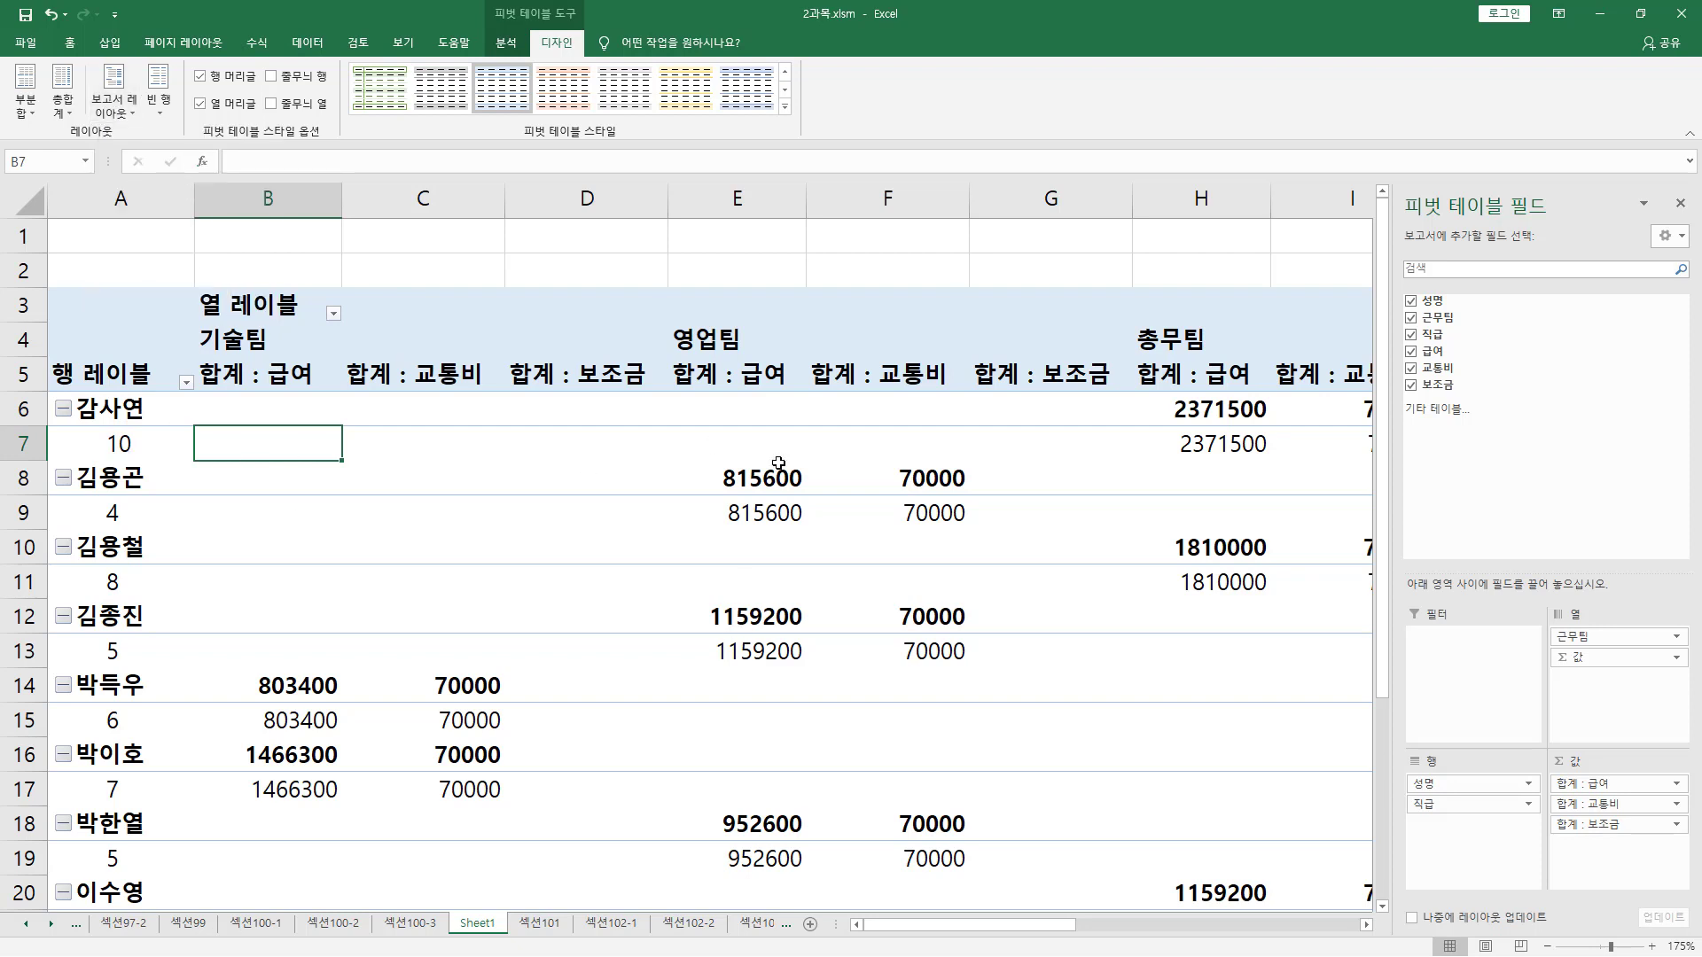
# Step: Change the pivot table's report layout to outline form (개요 형식으로 표시) to compare the row field headers
pyautogui.click(124, 110)
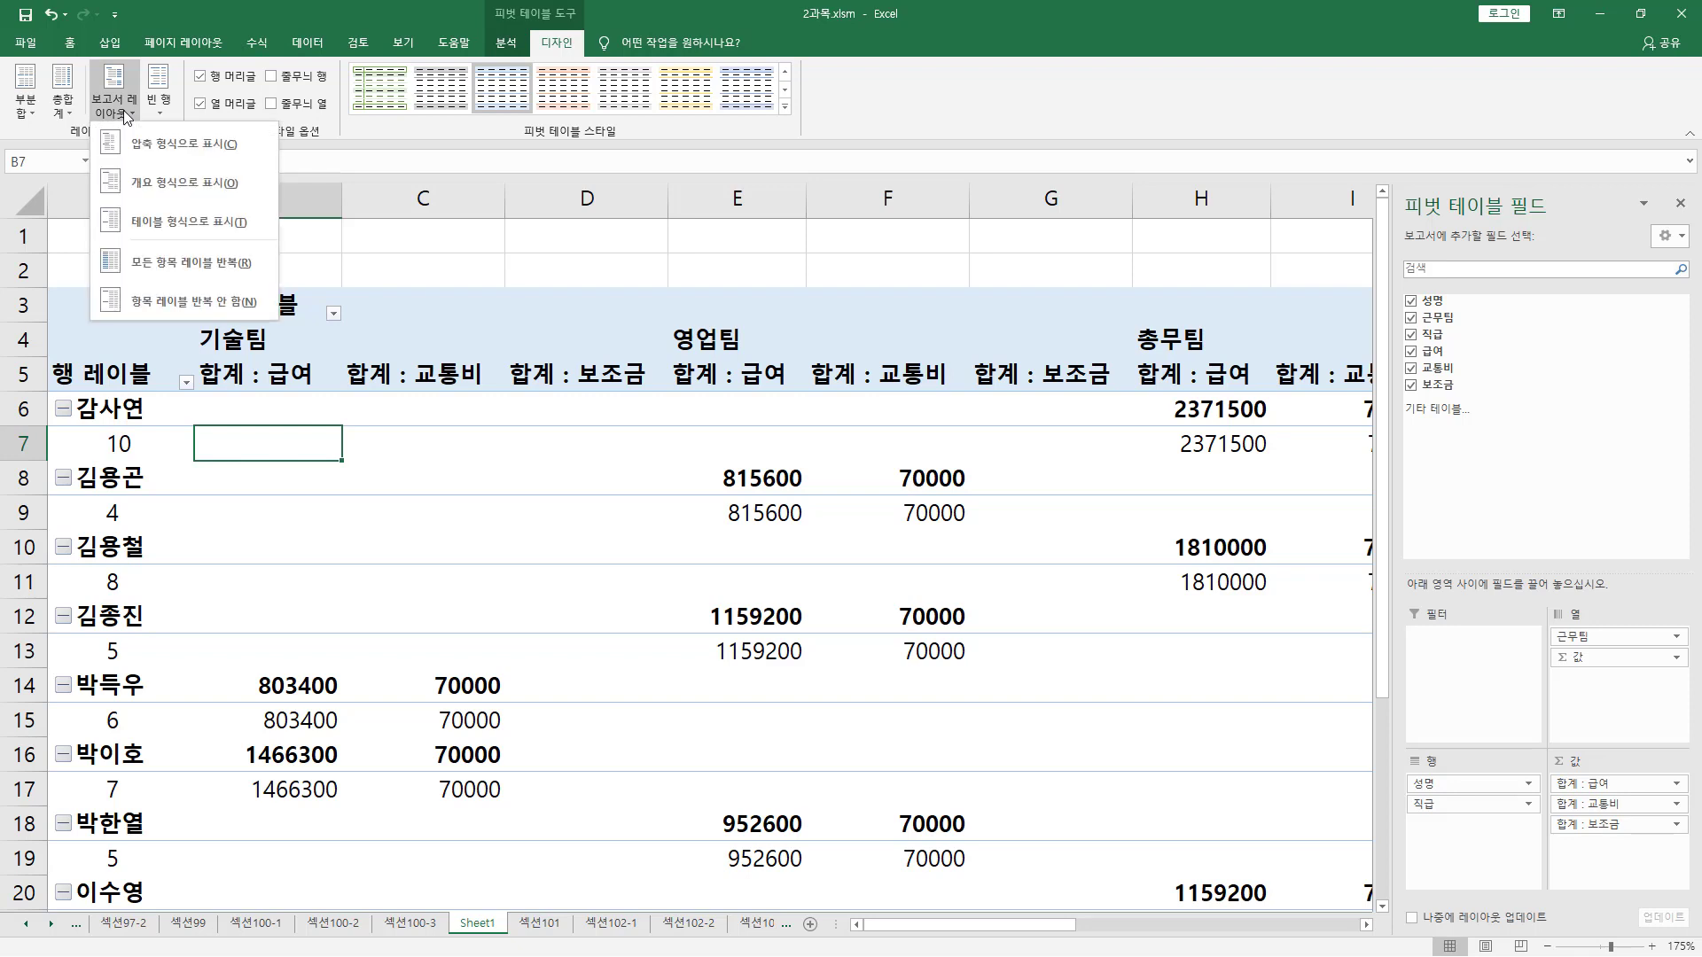
pyautogui.click(157, 187)
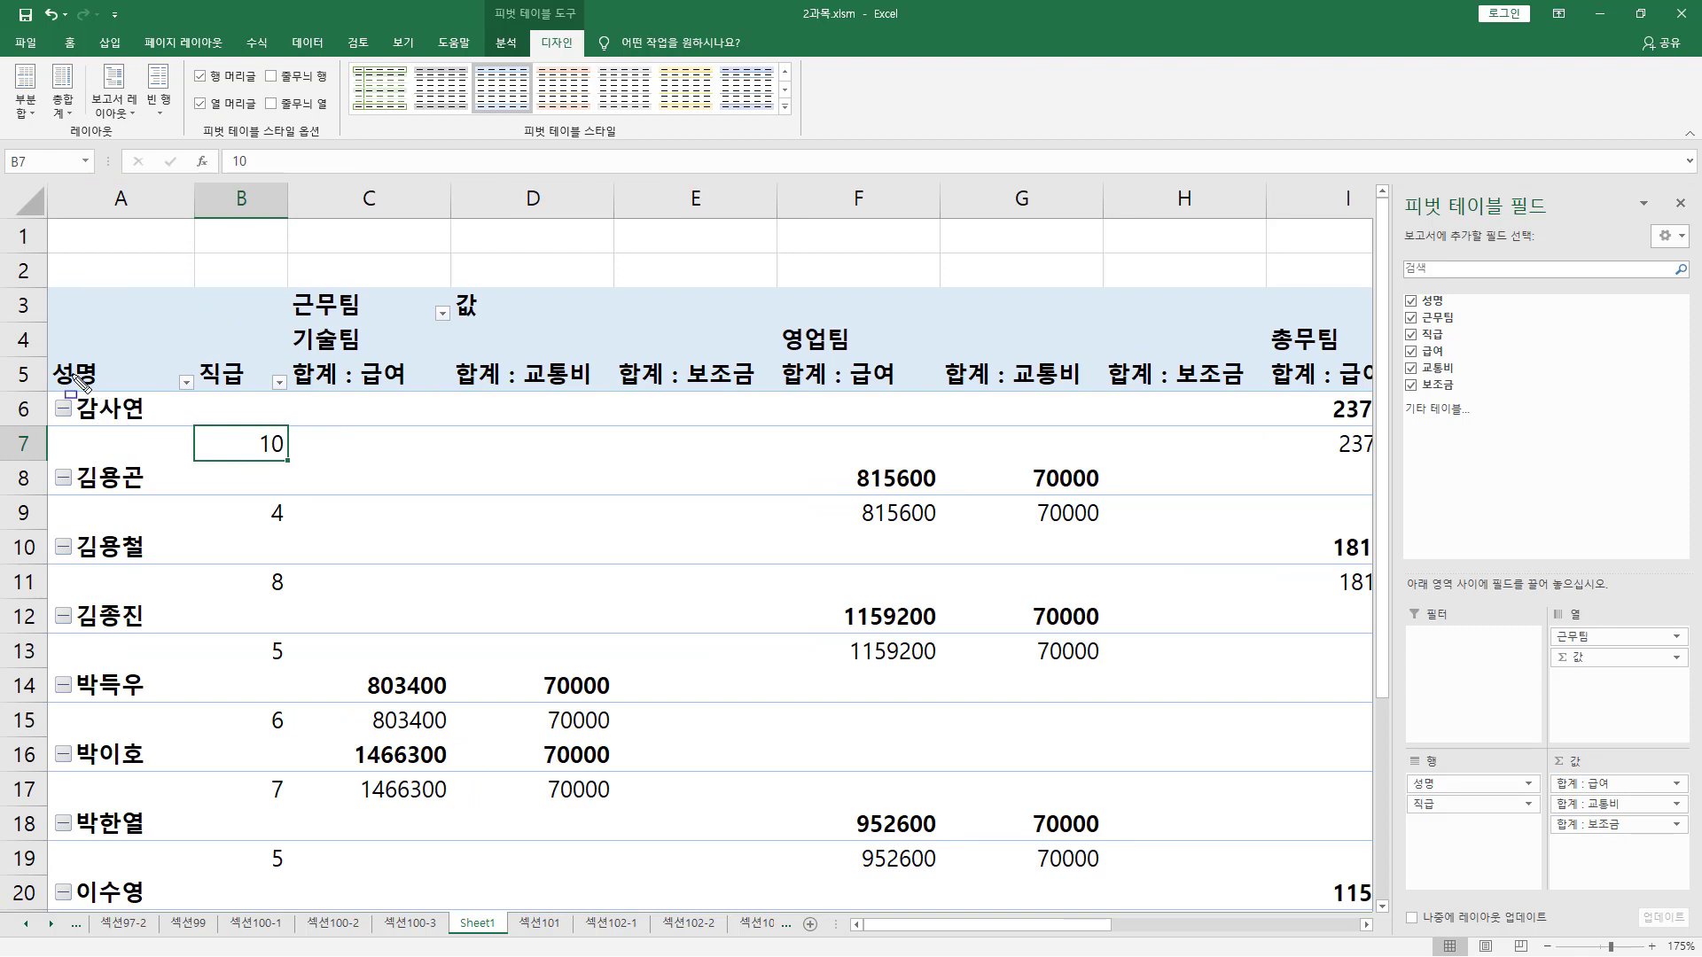
pyautogui.moveTo(47, 351)
pyautogui.mouseDown()
pyautogui.moveTo(116, 388)
pyautogui.moveTo(280, 389)
pyautogui.moveTo(264, 388)
pyautogui.mouseUp()
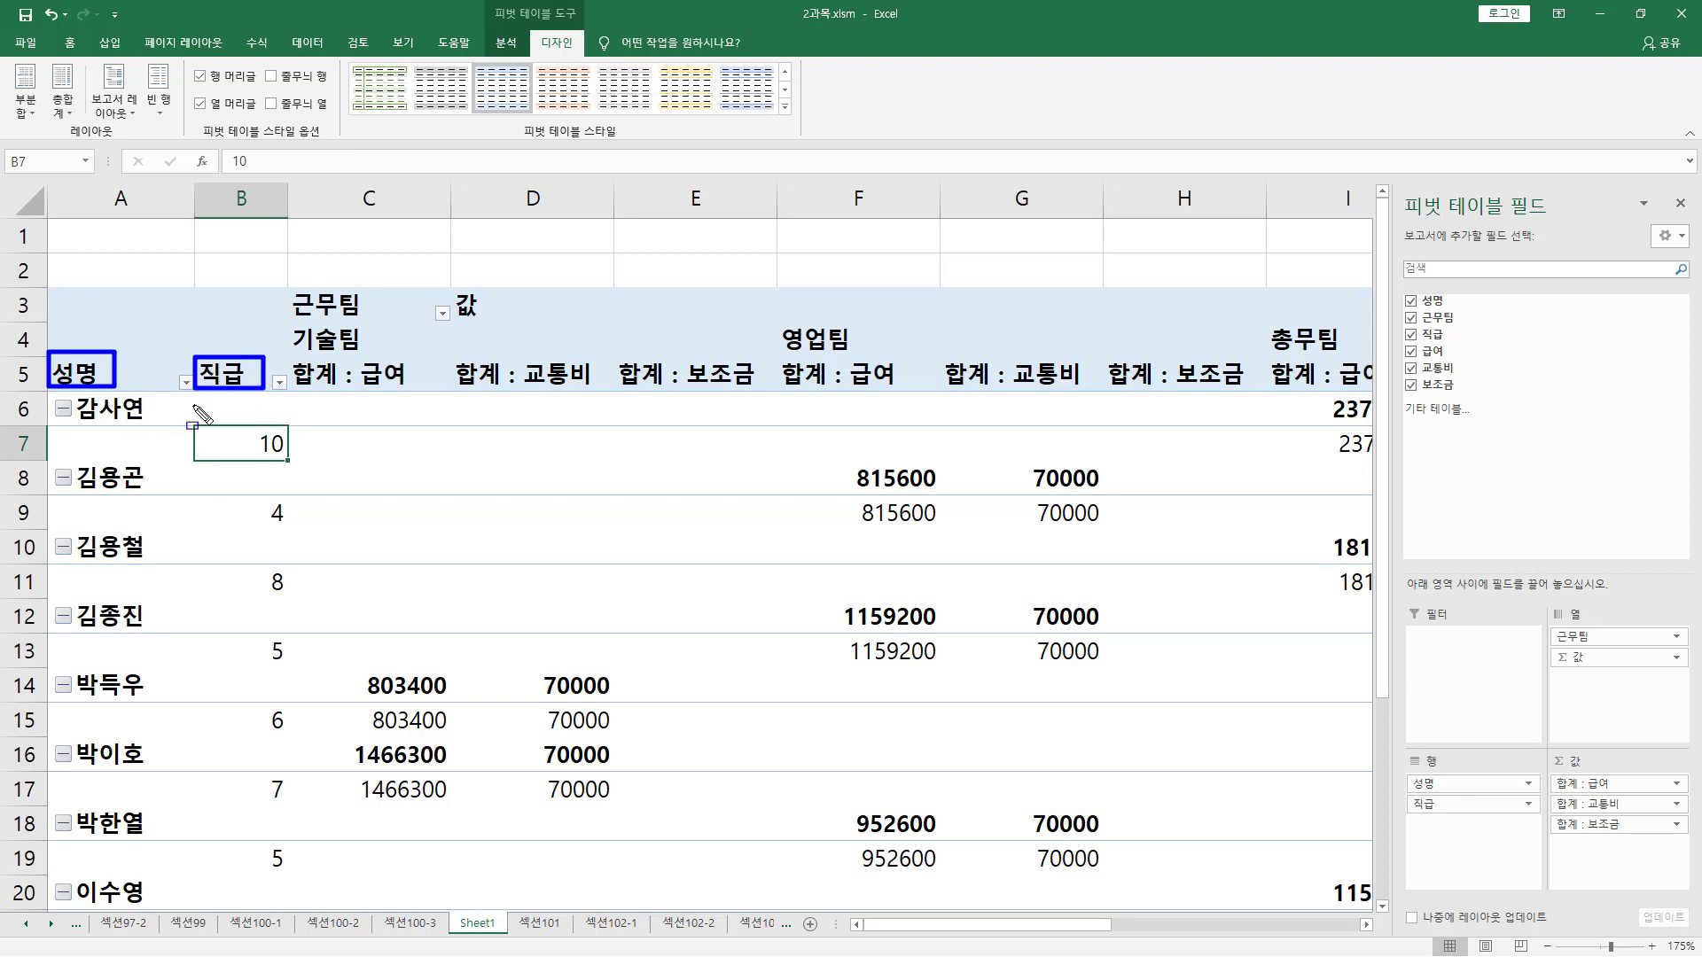
pyautogui.press('Escape')
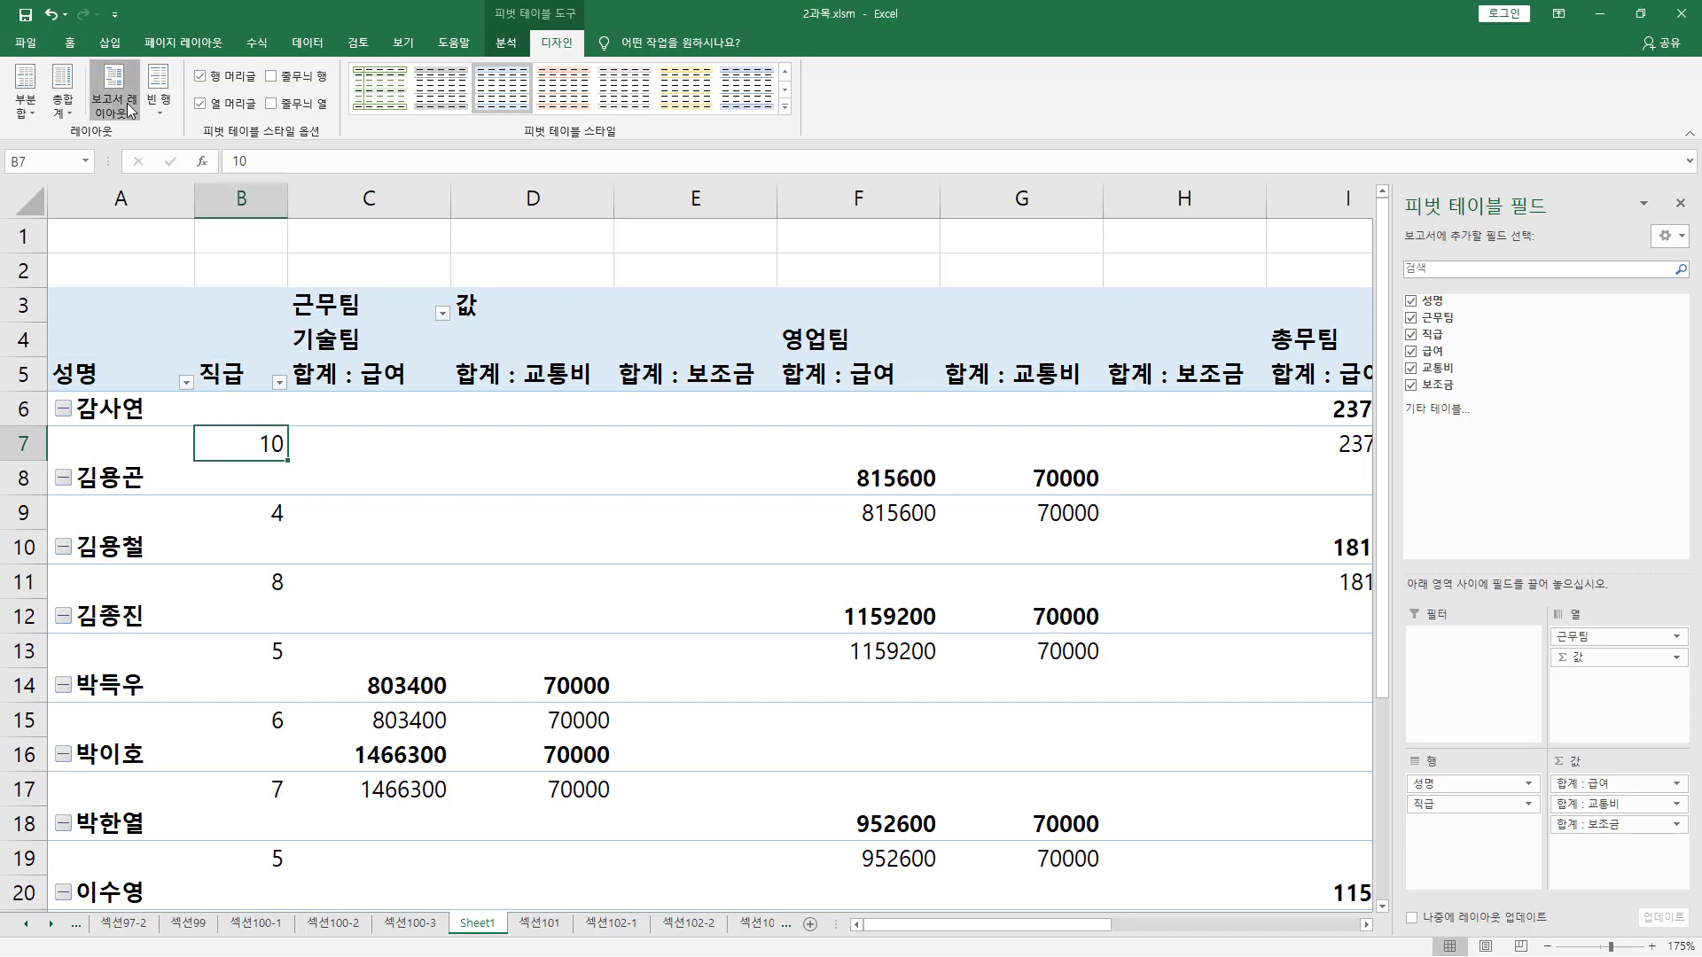
# Step: Return the report layout to compact form (압축 형식으로 표시) and examine how 성명 and 직급 share one column
pyautogui.click(130, 109)
pyautogui.click(152, 151)
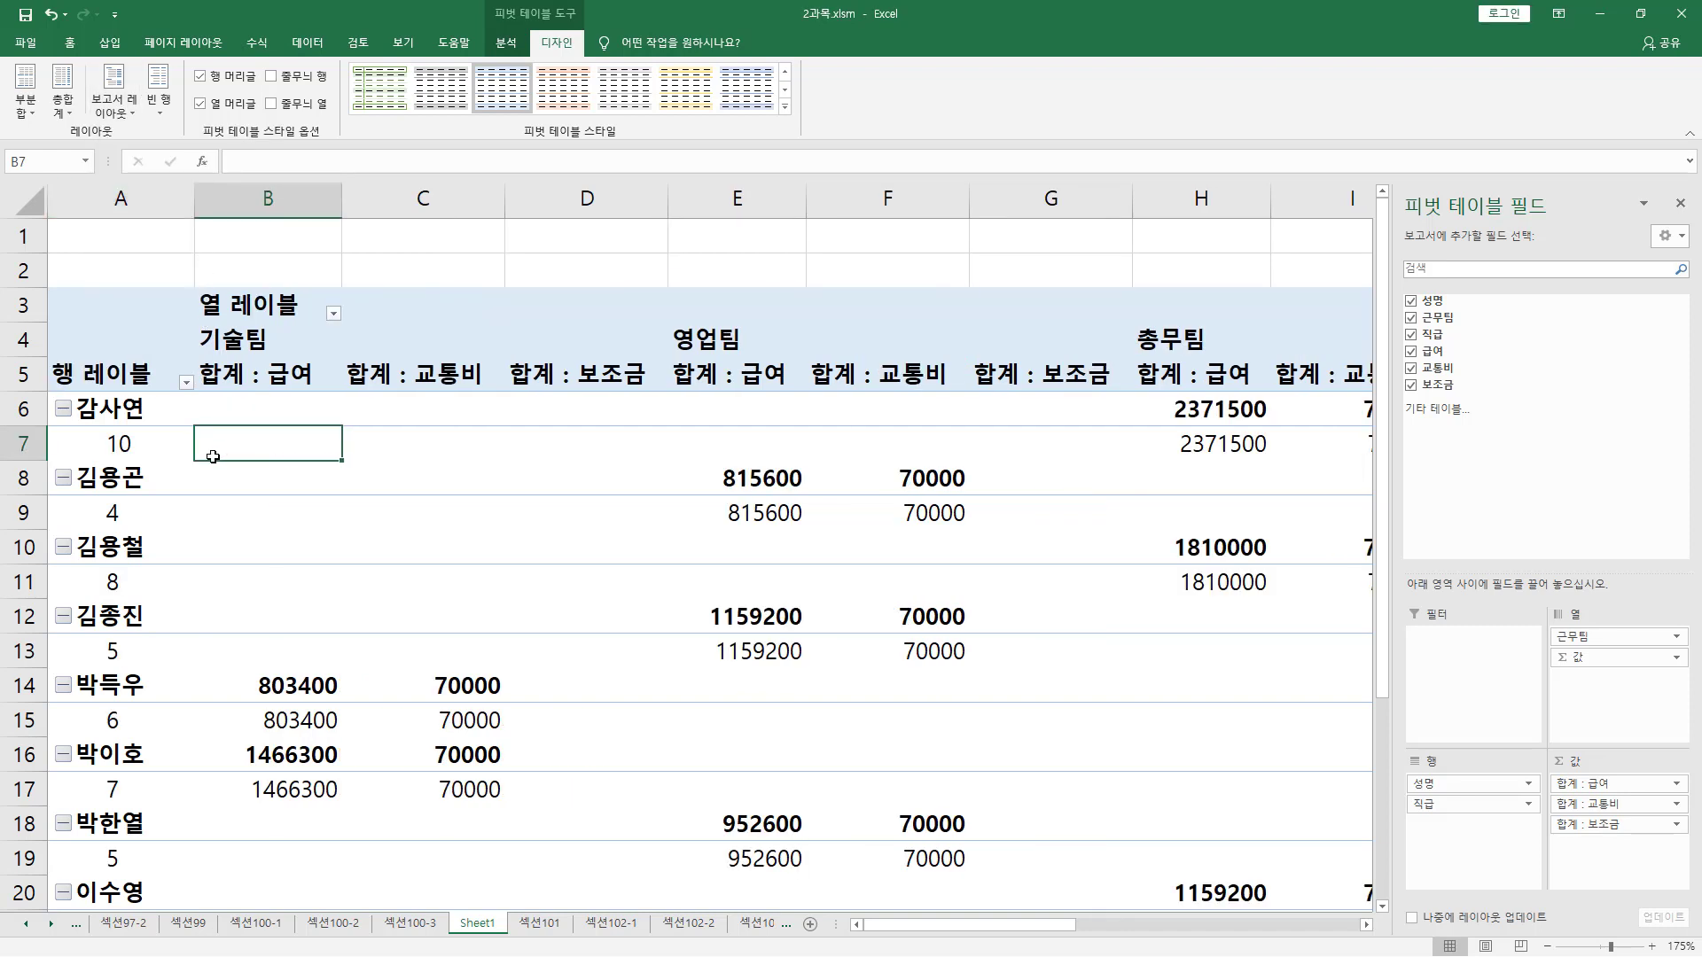
pyautogui.moveTo(68, 384)
pyautogui.mouseDown()
pyautogui.moveTo(145, 629)
pyautogui.moveTo(178, 833)
pyautogui.moveTo(162, 811)
pyautogui.mouseUp()
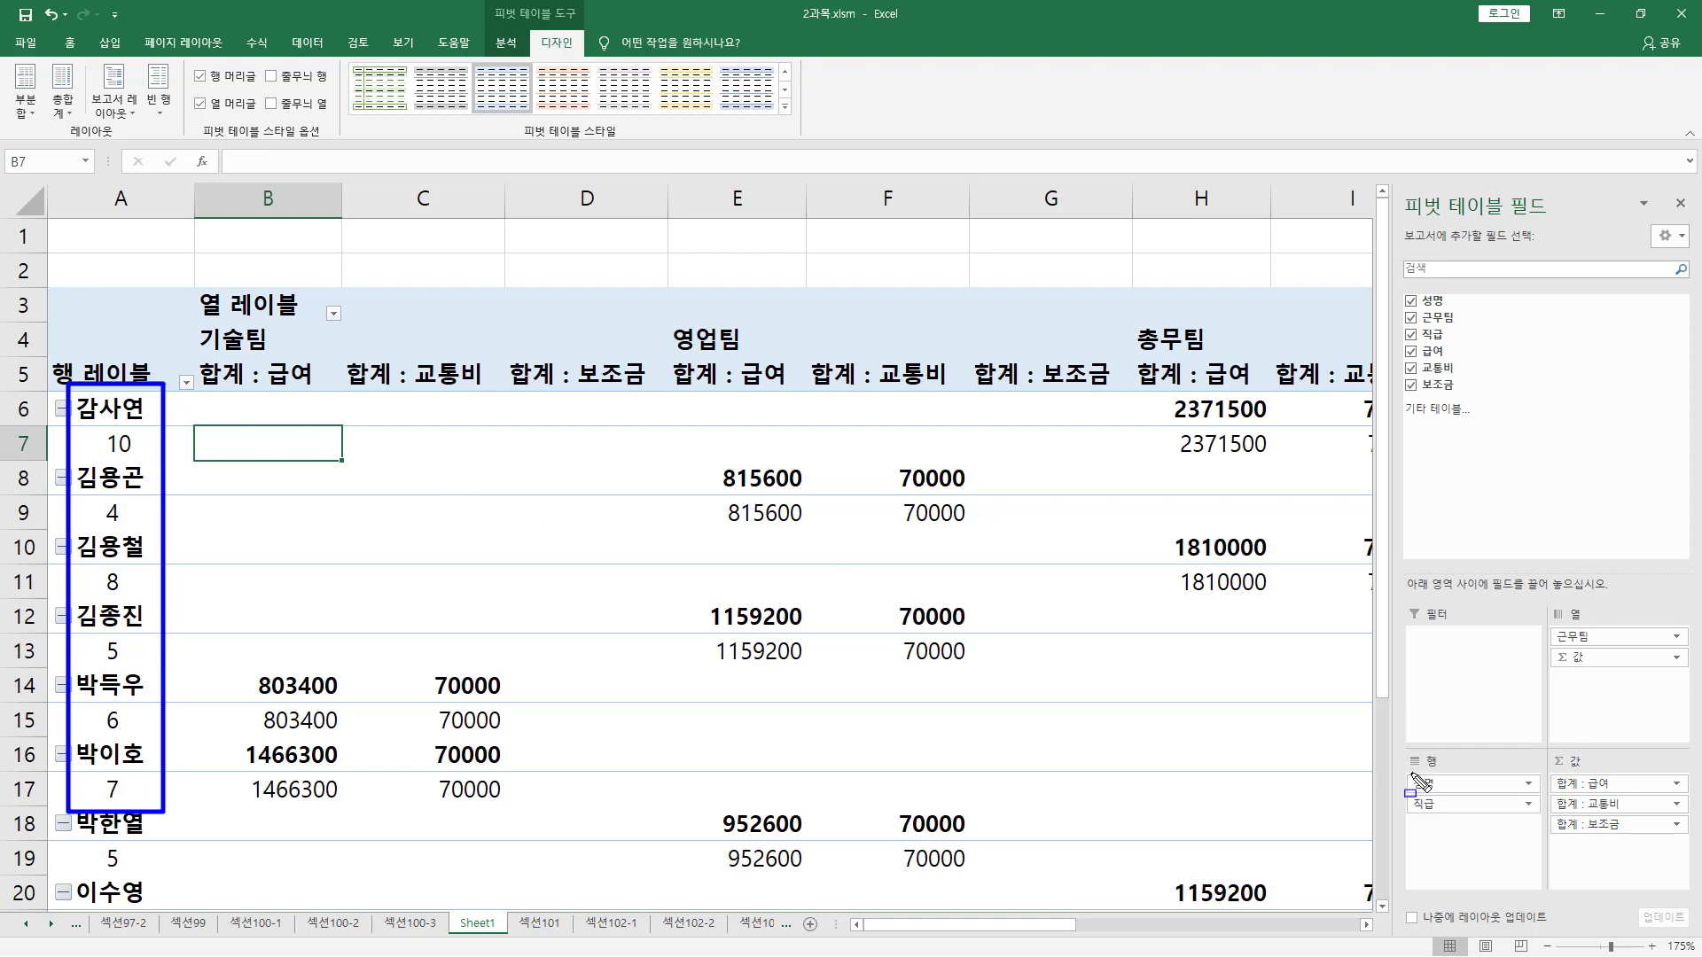
pyautogui.moveTo(1400, 769); pyautogui.dragTo(1465, 820)
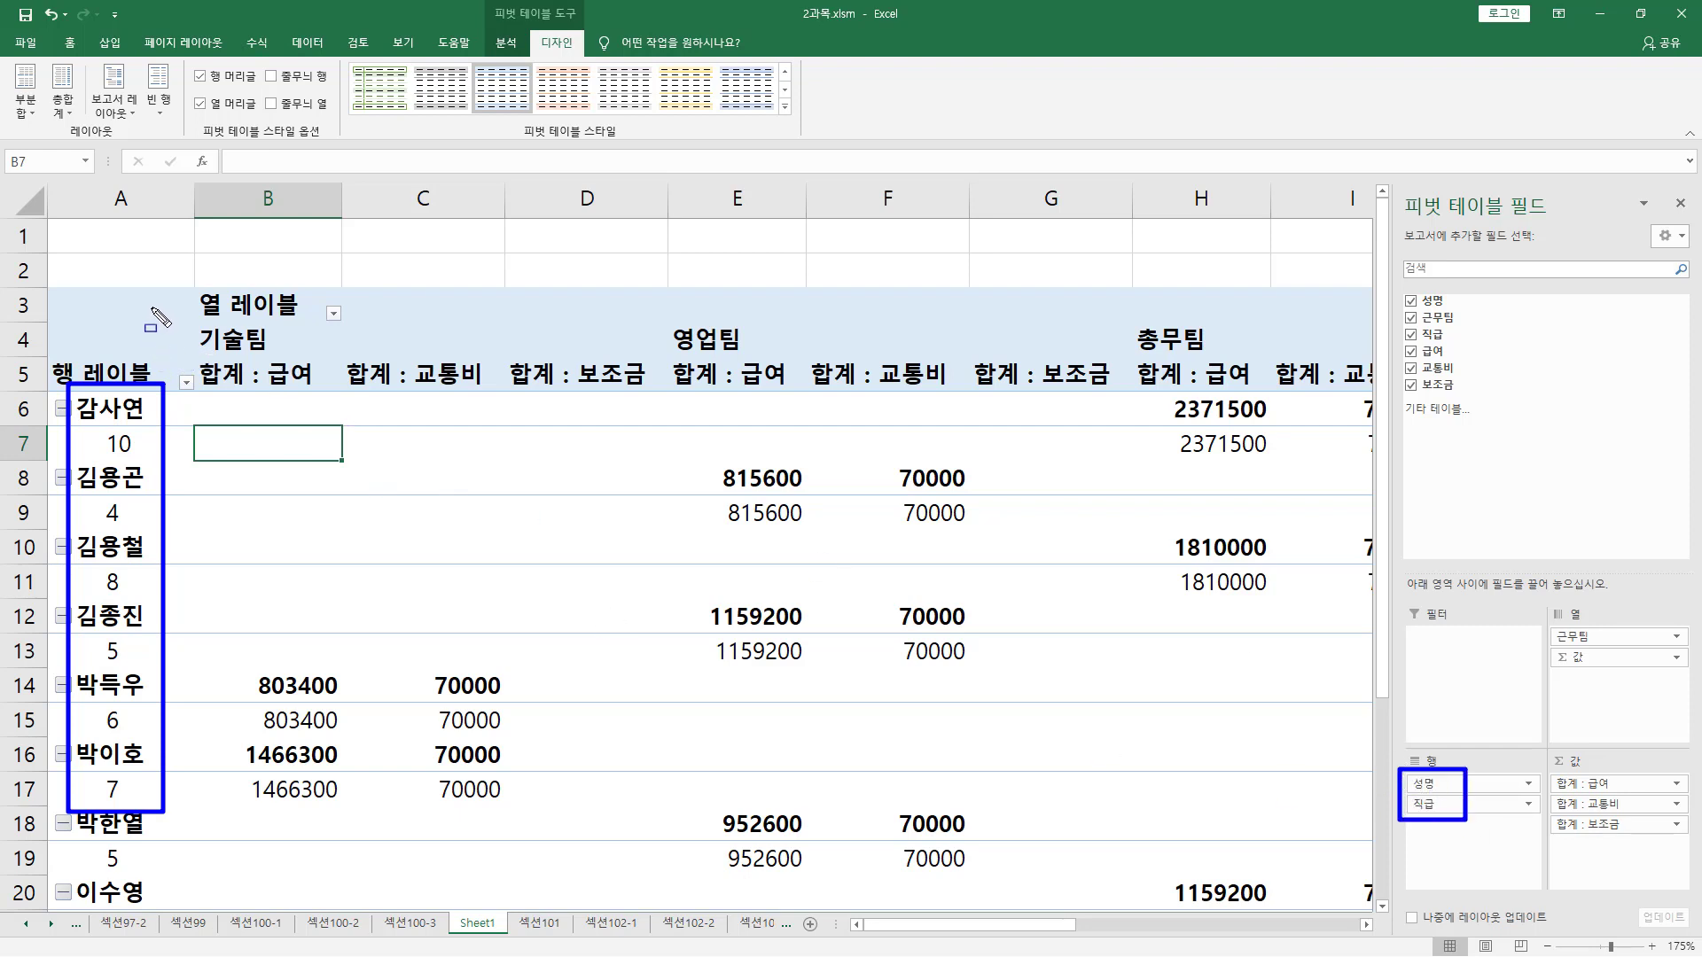
pyautogui.moveTo(146, 307)
pyautogui.mouseDown()
pyautogui.moveTo(173, 754)
pyautogui.moveTo(155, 795)
pyautogui.mouseUp()
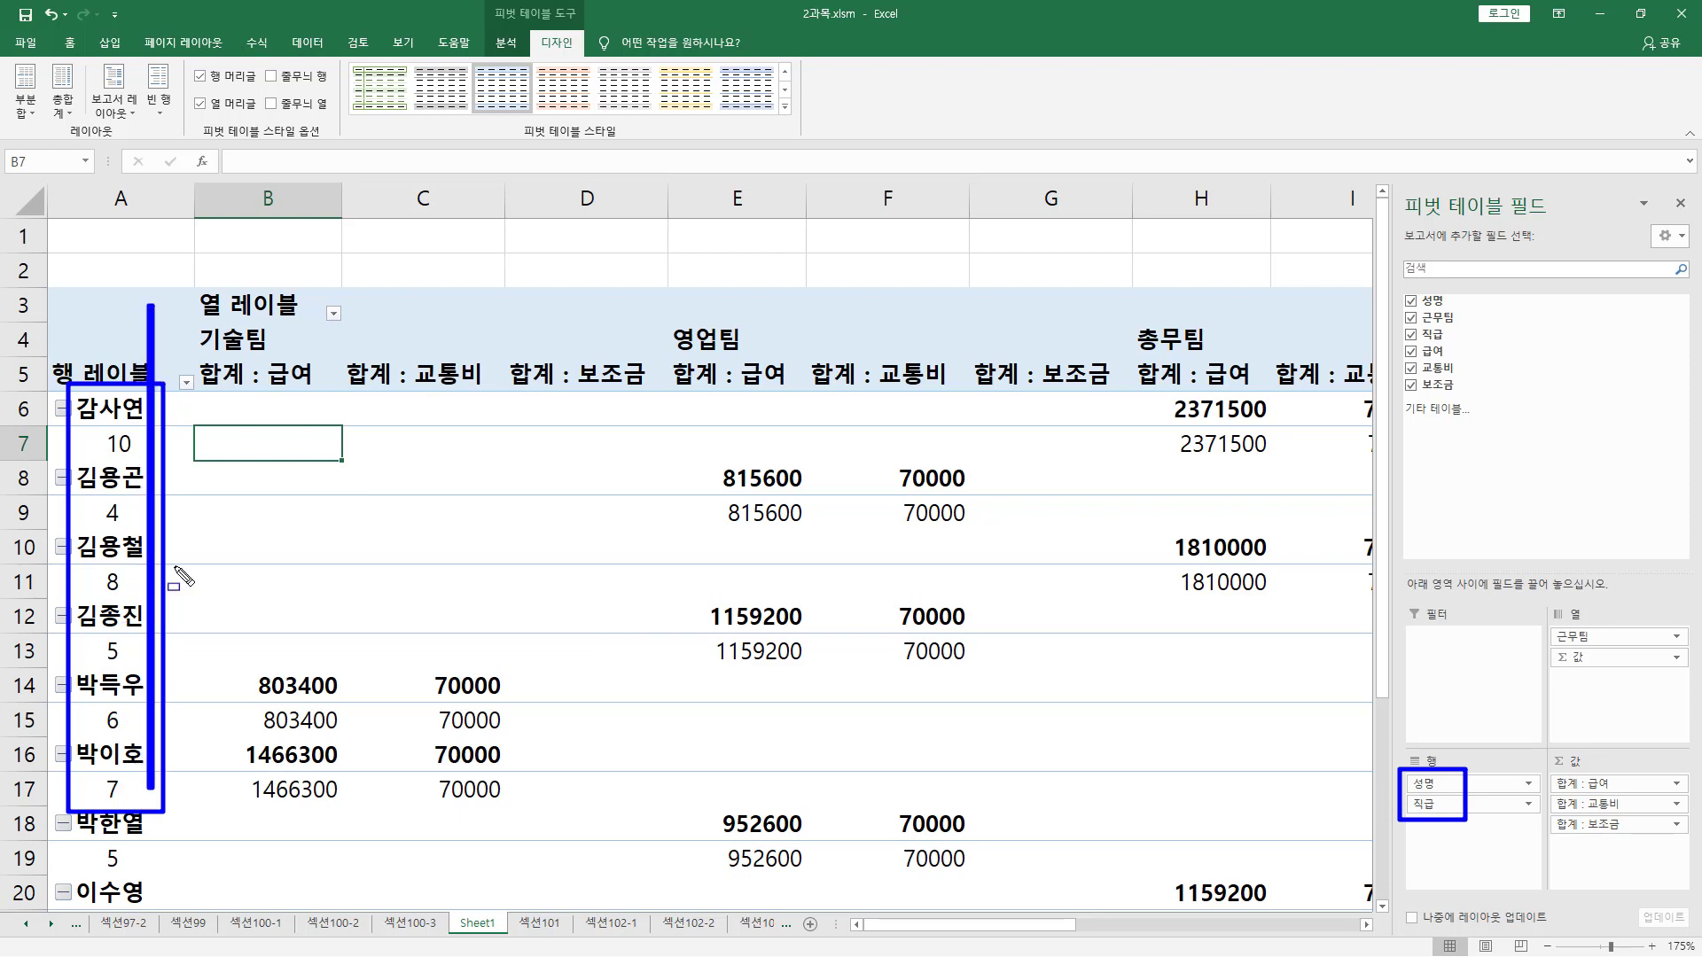
pyautogui.press('Escape')
# Step: Switch the pivot table to outline form (개요 형식으로 표시) and examine the 성명 and 직급 columns
pyautogui.click(121, 102)
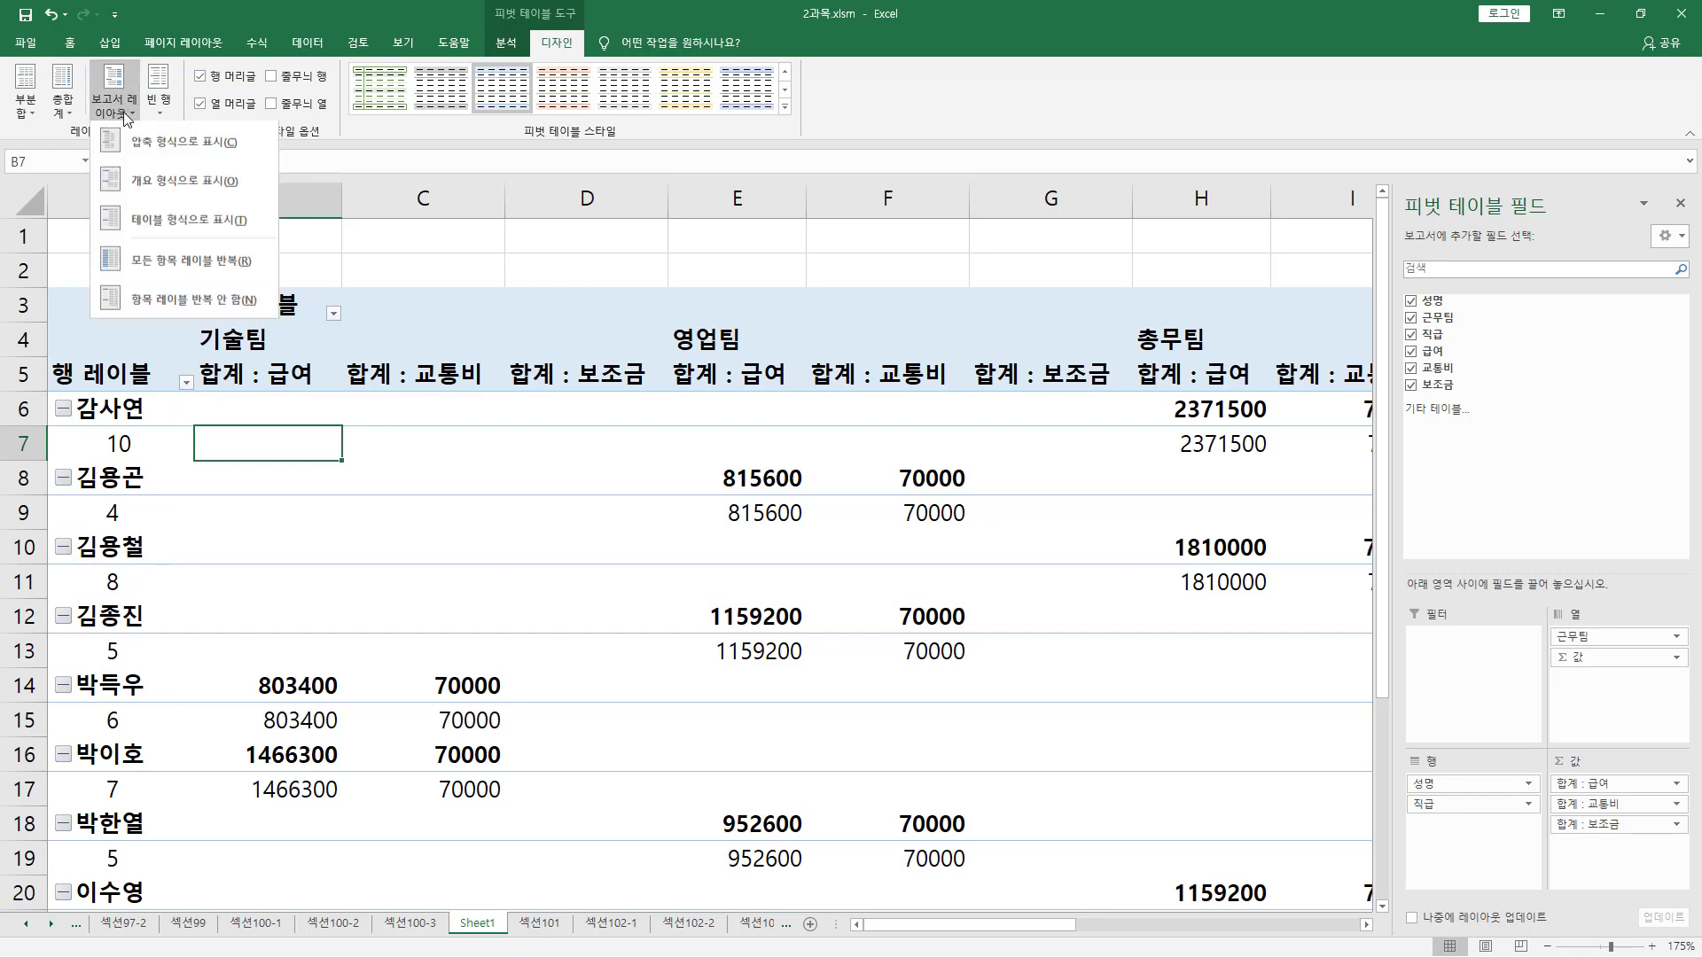
pyautogui.click(153, 190)
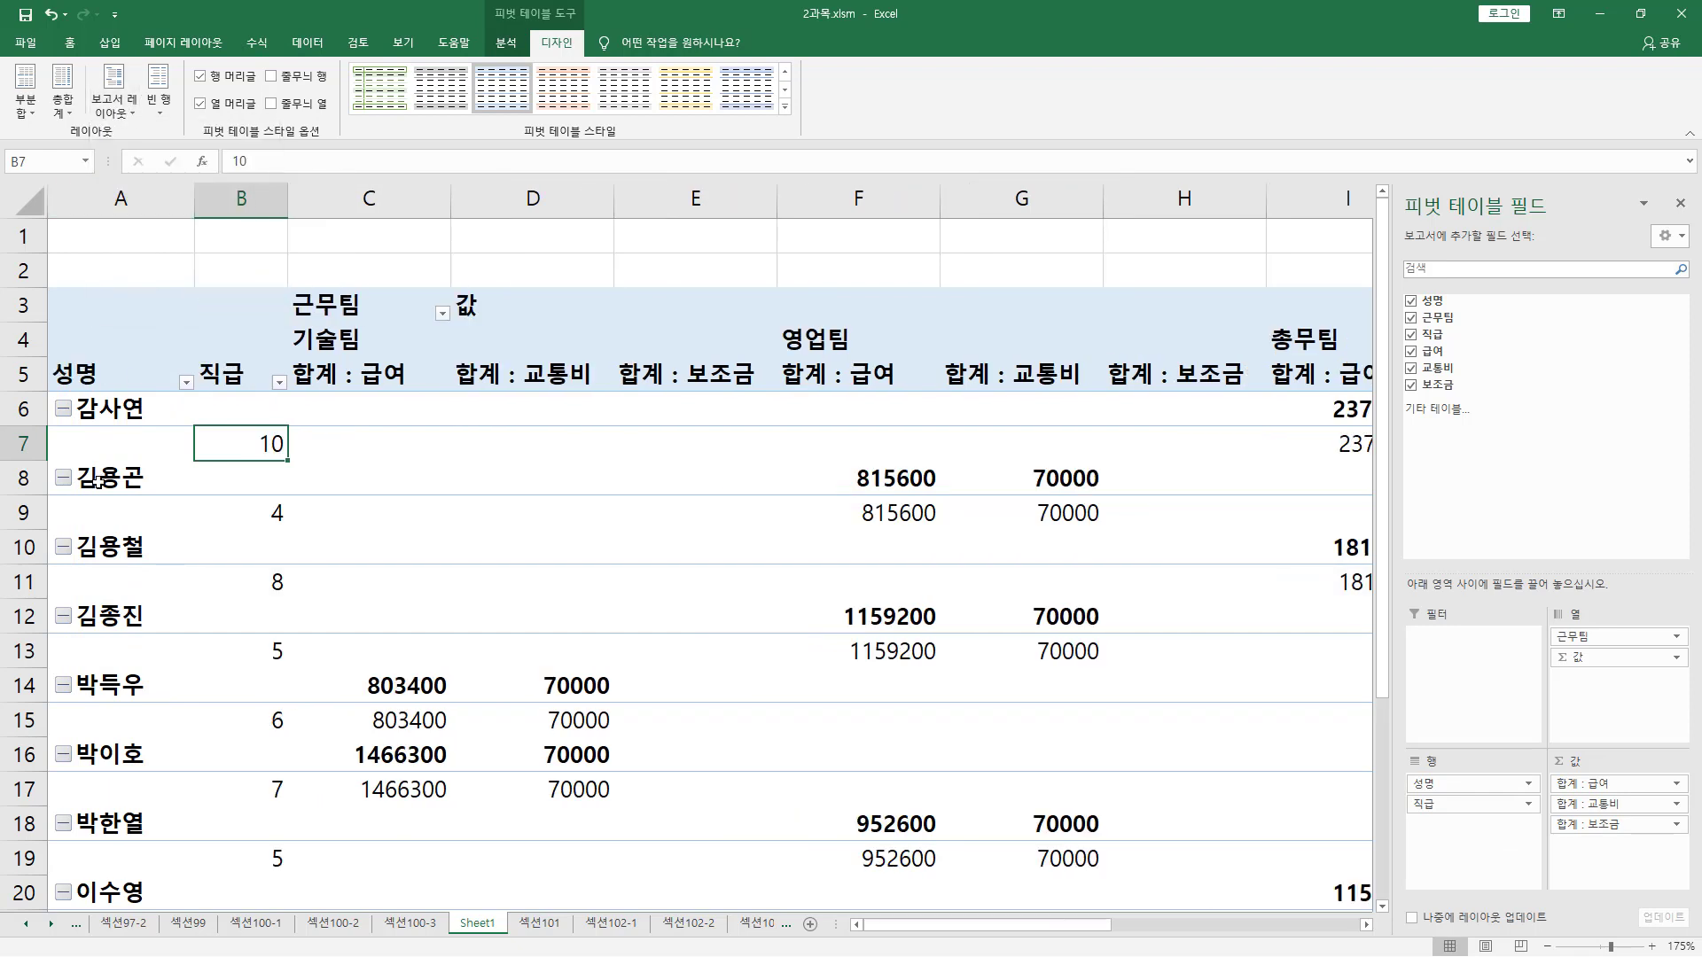
pyautogui.moveTo(62, 356); pyautogui.dragTo(114, 658)
pyautogui.moveTo(213, 349); pyautogui.dragTo(227, 691)
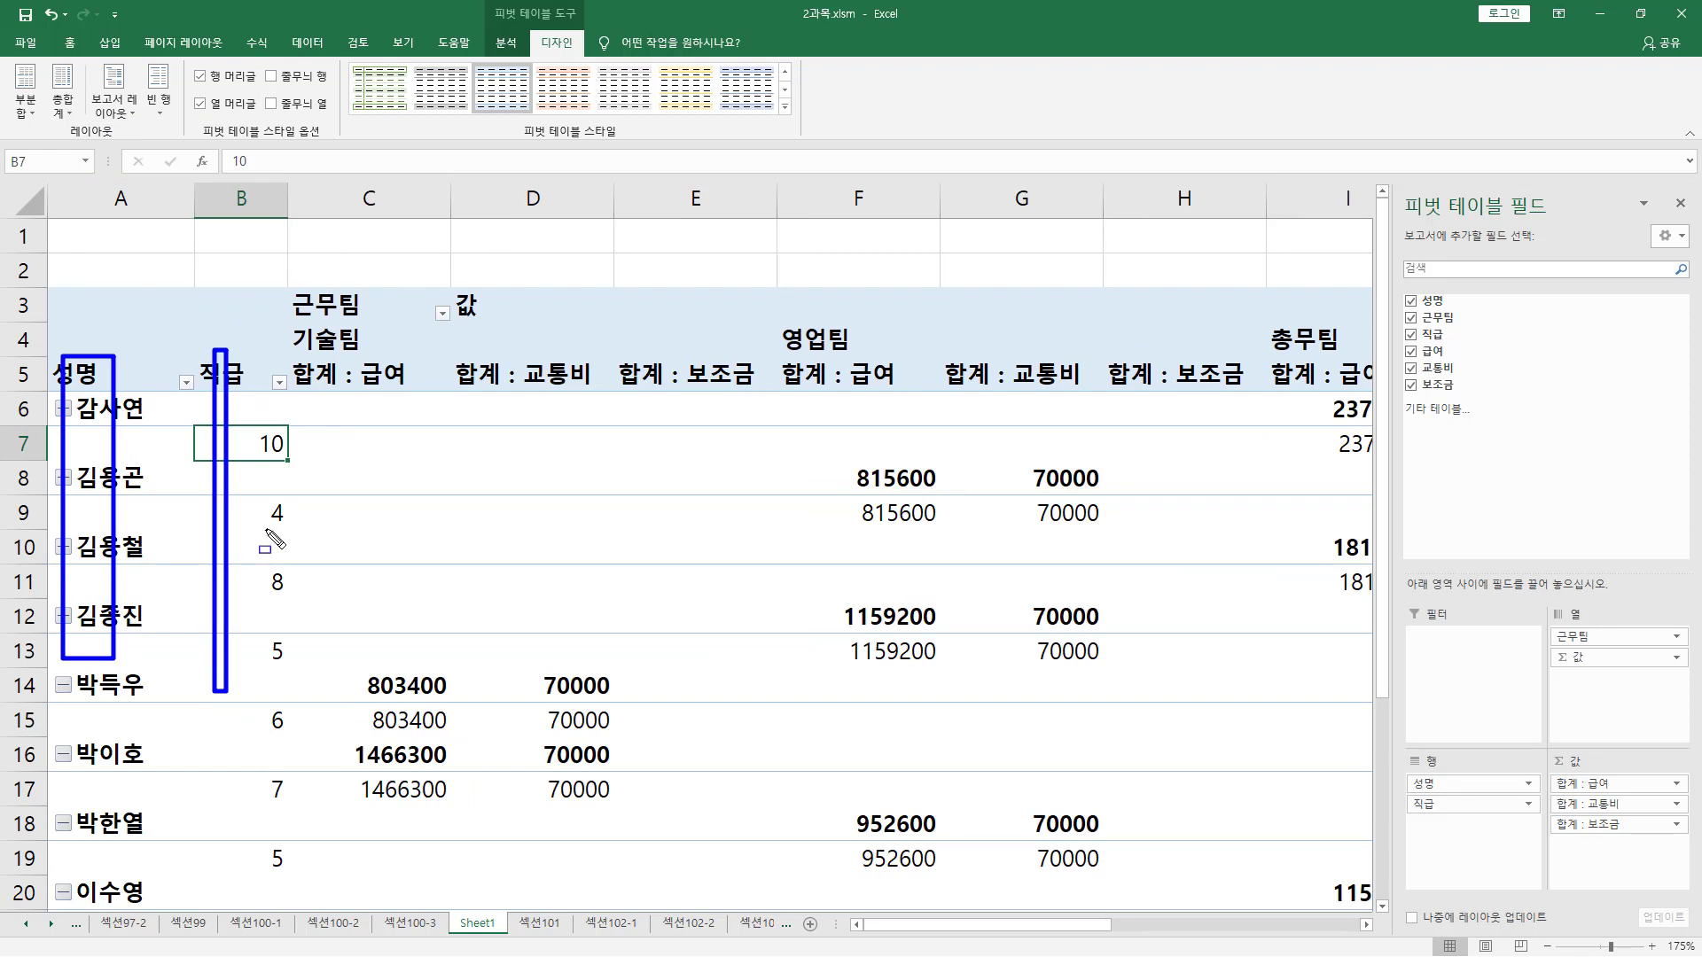
pyautogui.press('Escape')
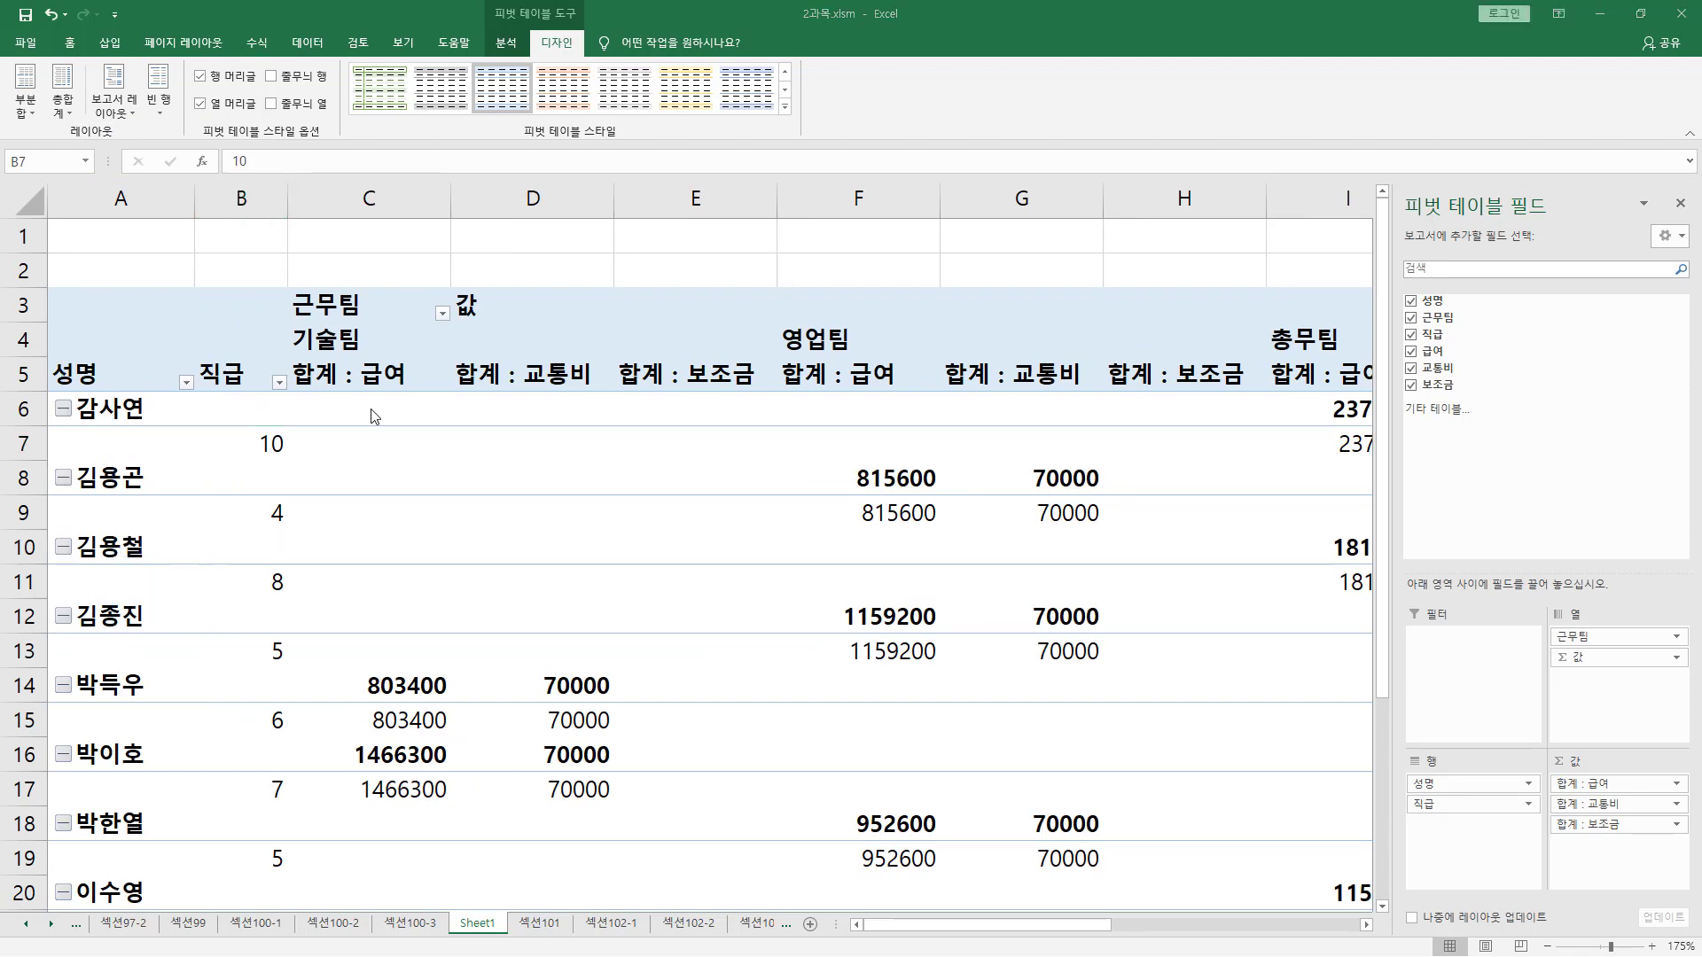
# Step: Show the pivot table in tabular form (테이블 형식으로 표시) for comparison, and switch it back to outline form (개요 형식으로 표시)
pyautogui.click(117, 105)
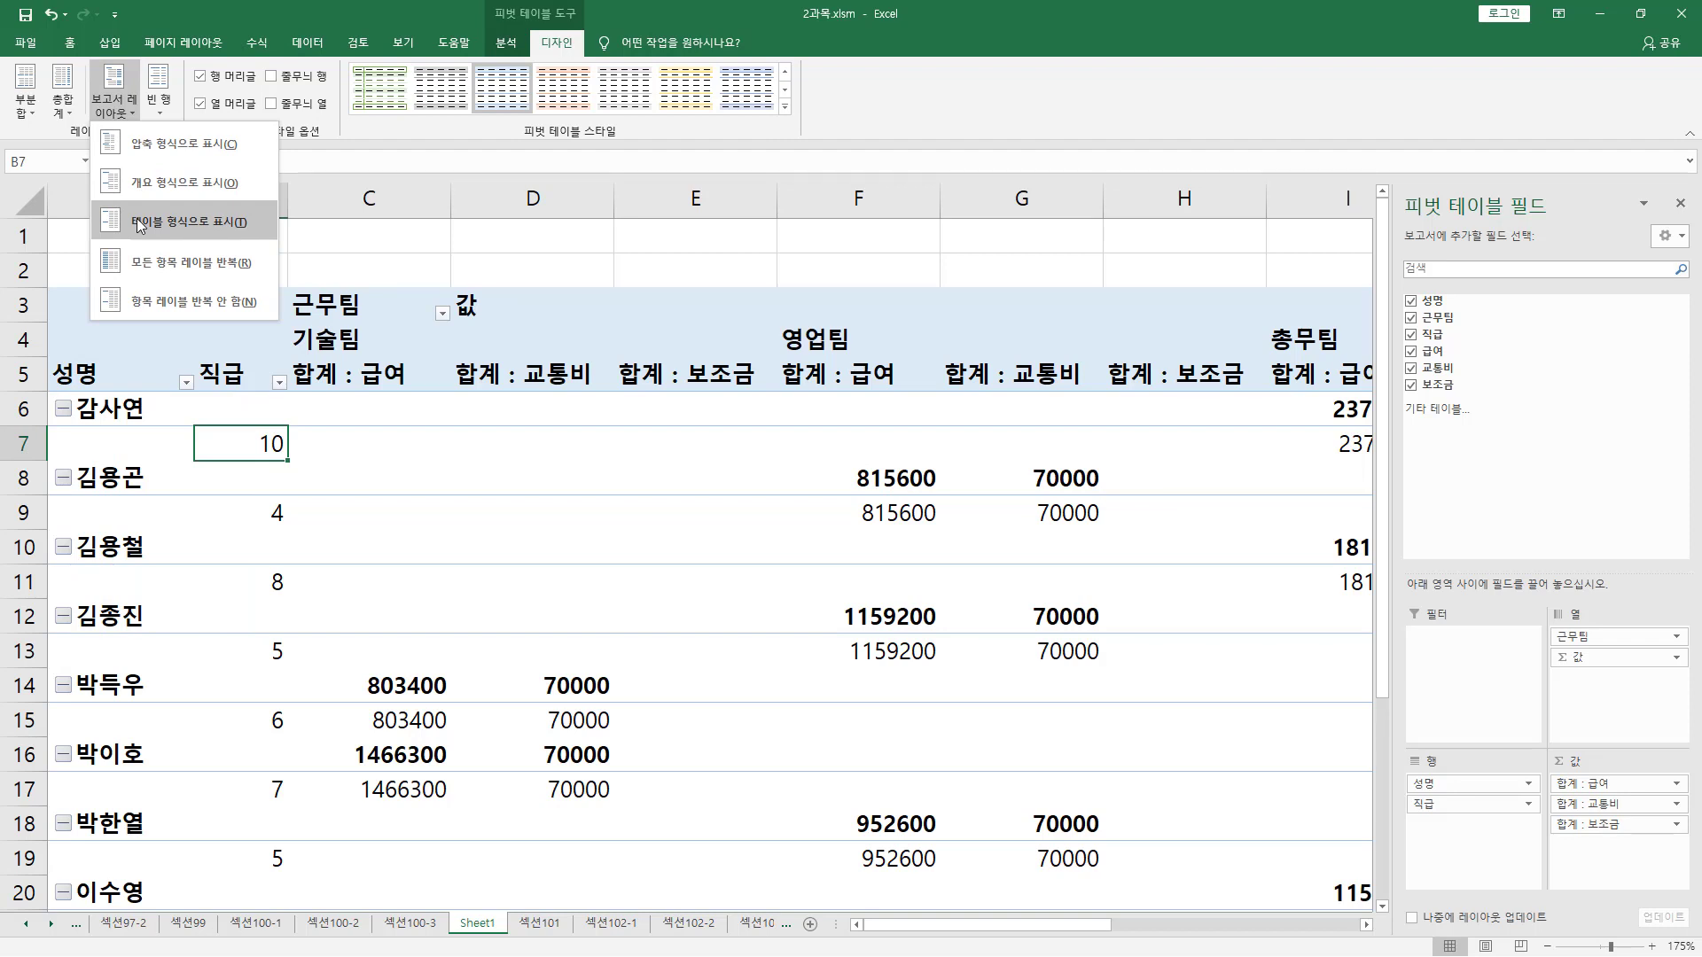
pyautogui.click(137, 218)
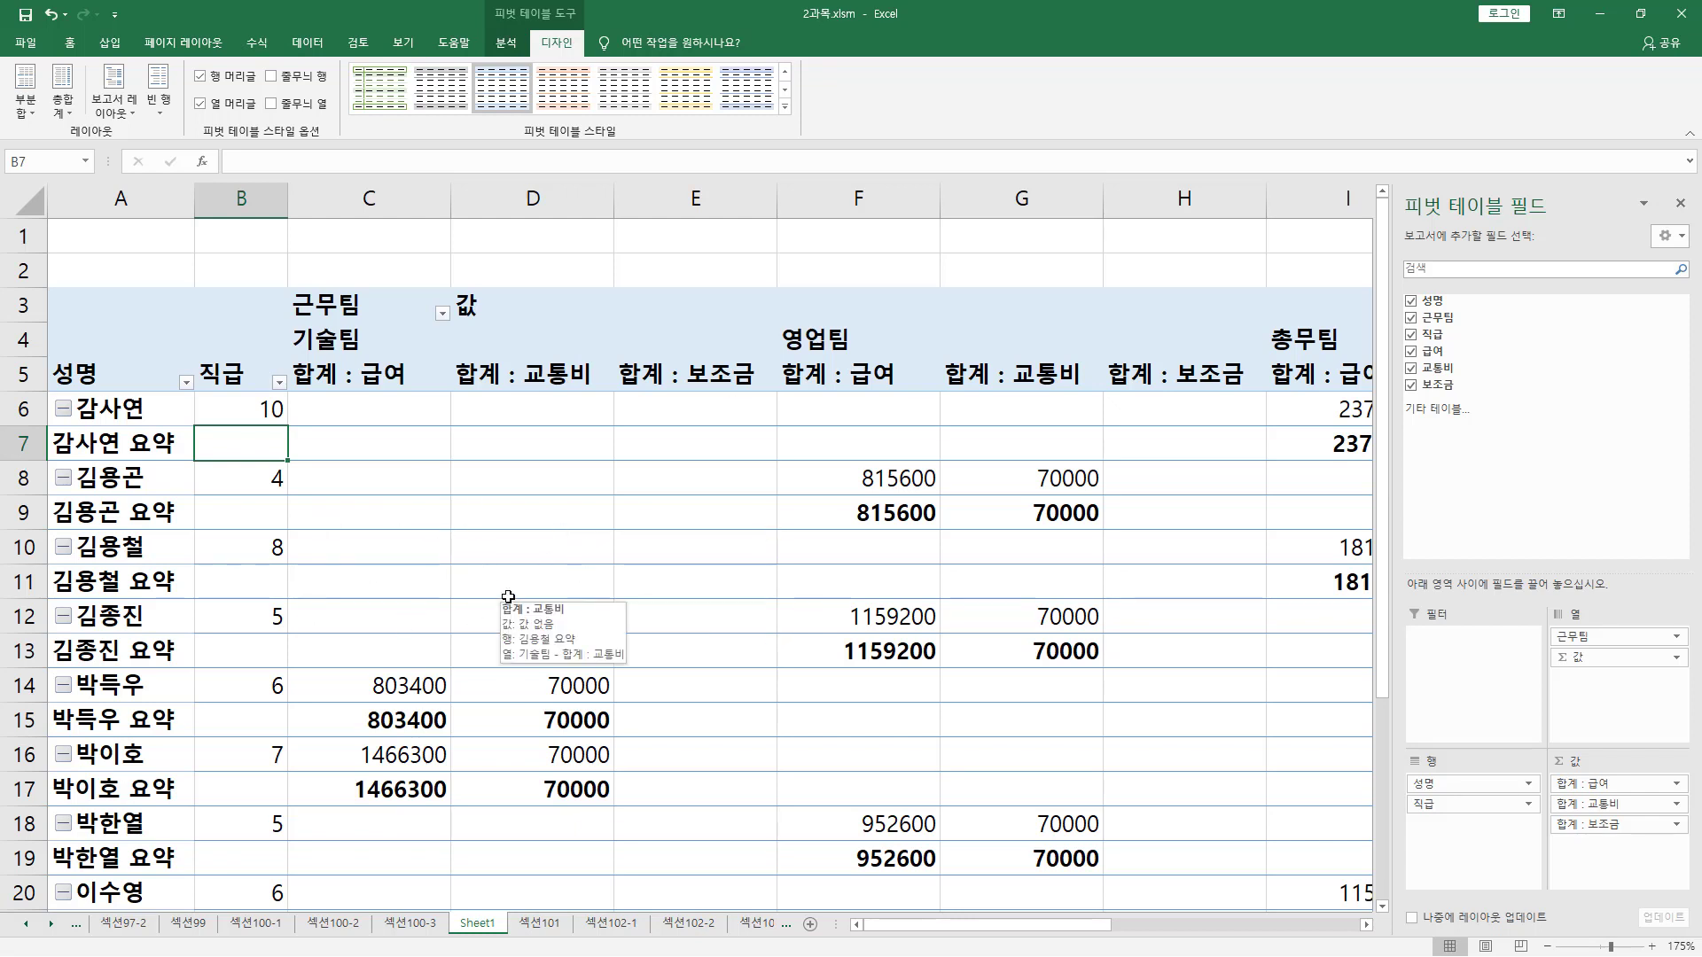
pyautogui.click(113, 99)
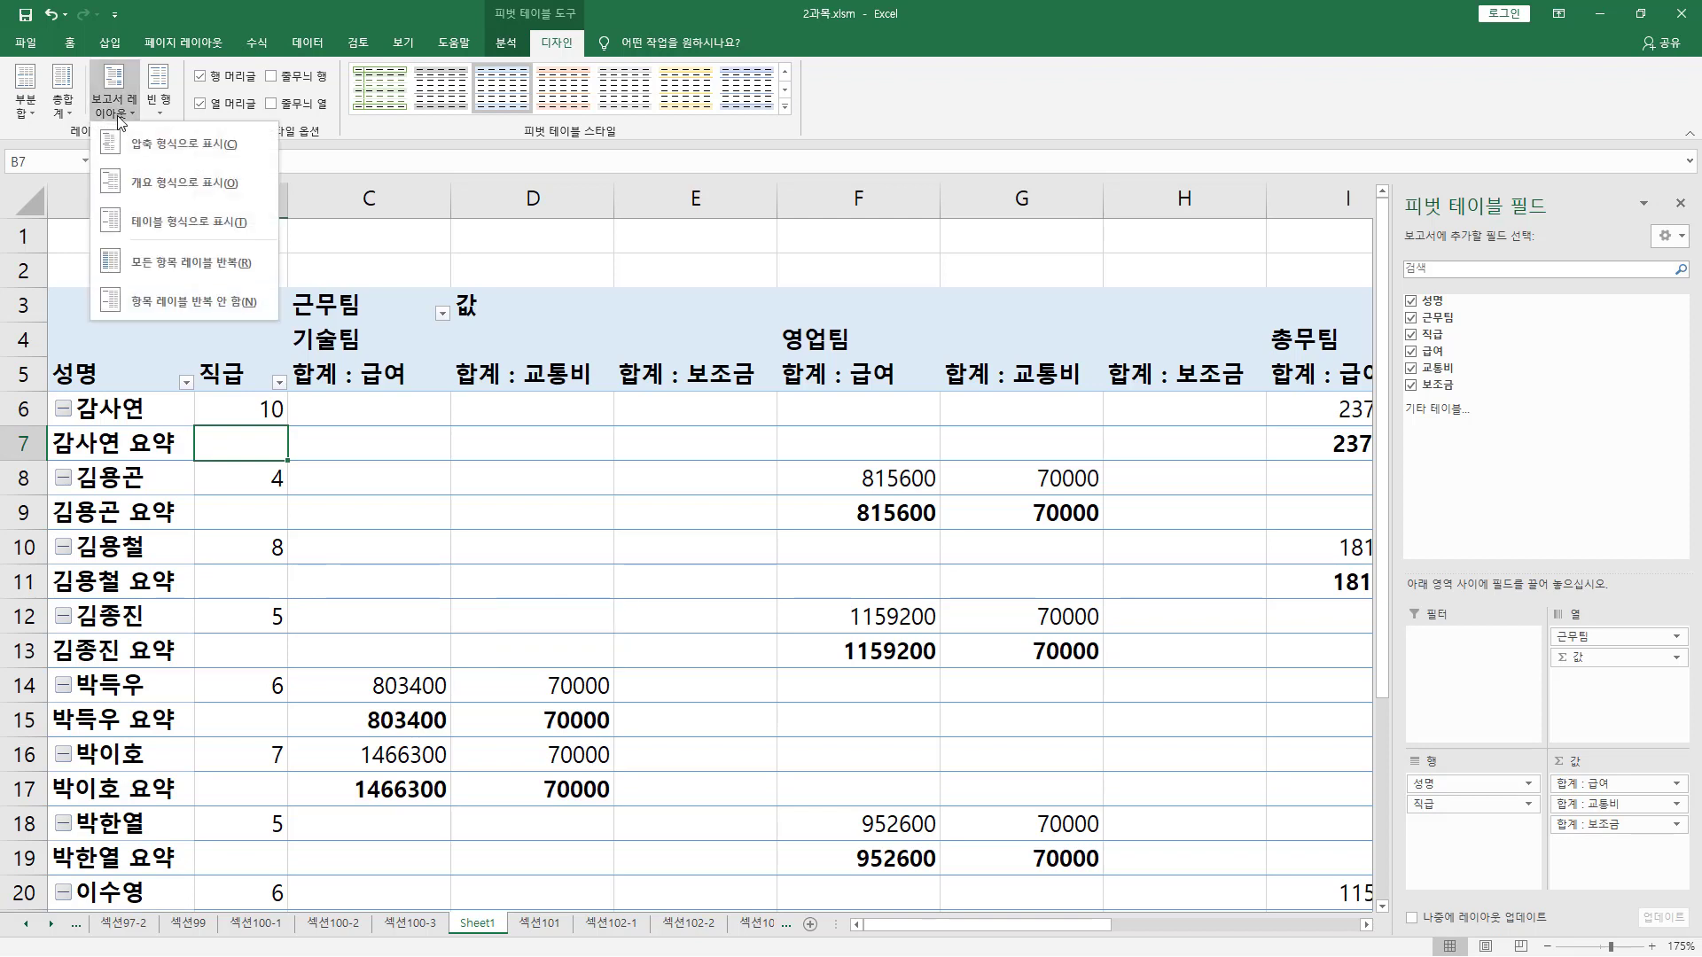
pyautogui.click(160, 185)
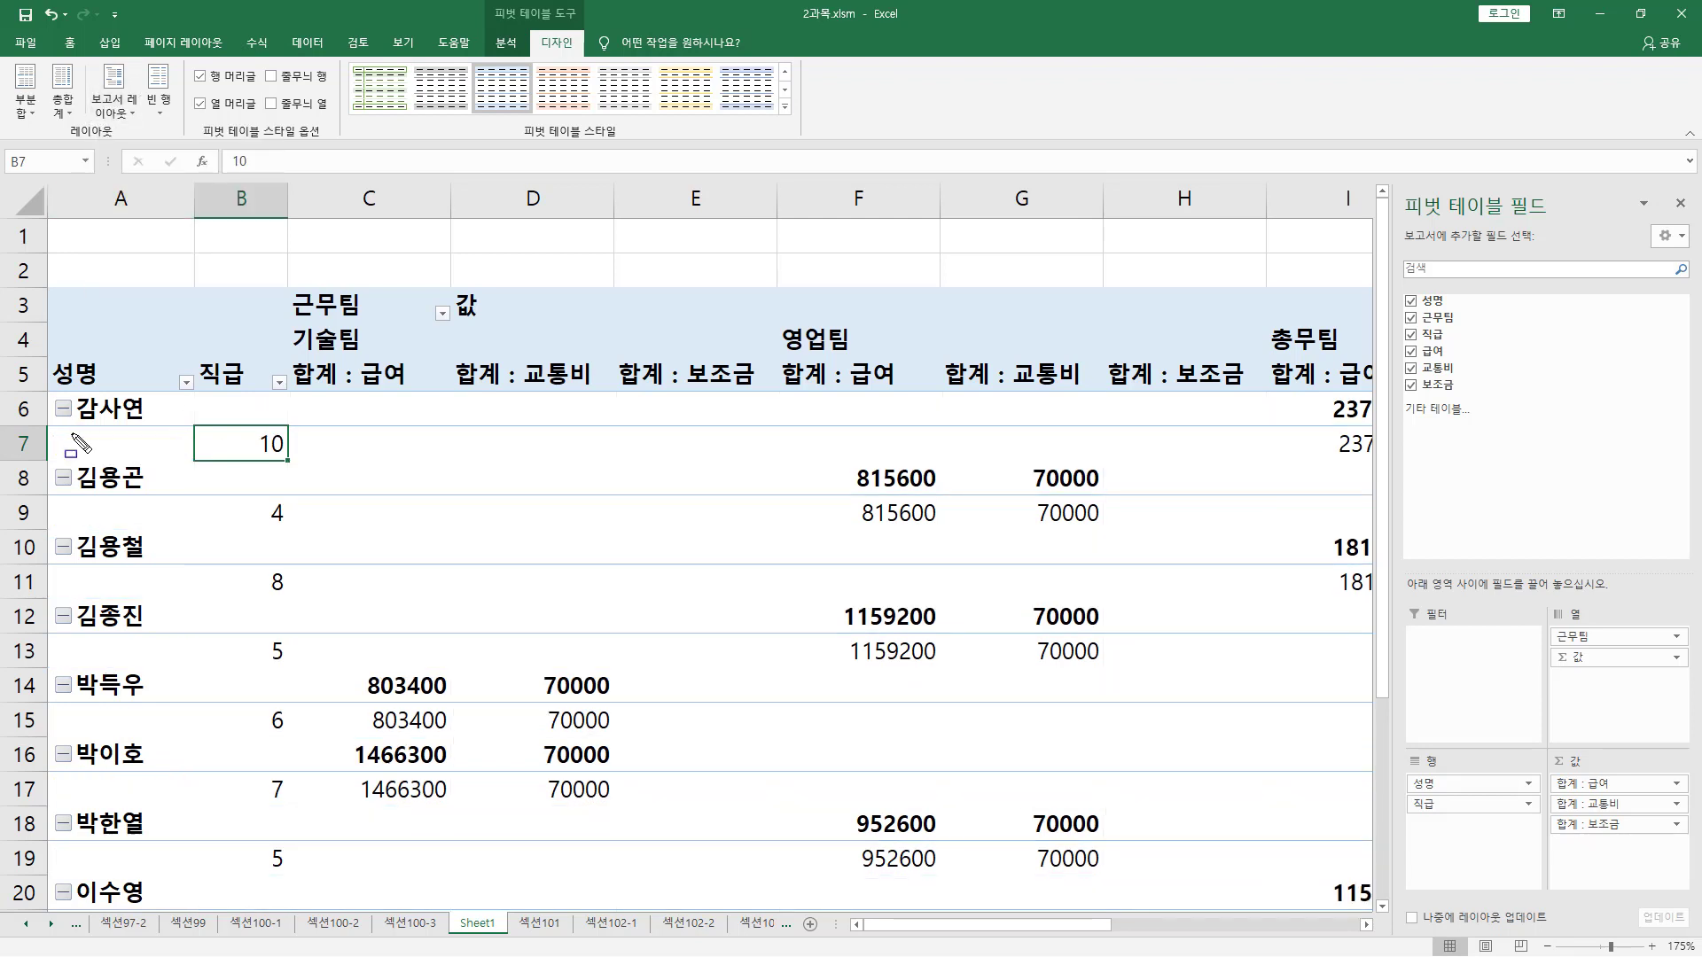
# Step: Switch the pivot table to tabular form (테이블 형식으로 표시) and examine the 직급 values and each employee's summary row
pyautogui.moveTo(62, 430); pyautogui.dragTo(175, 460)
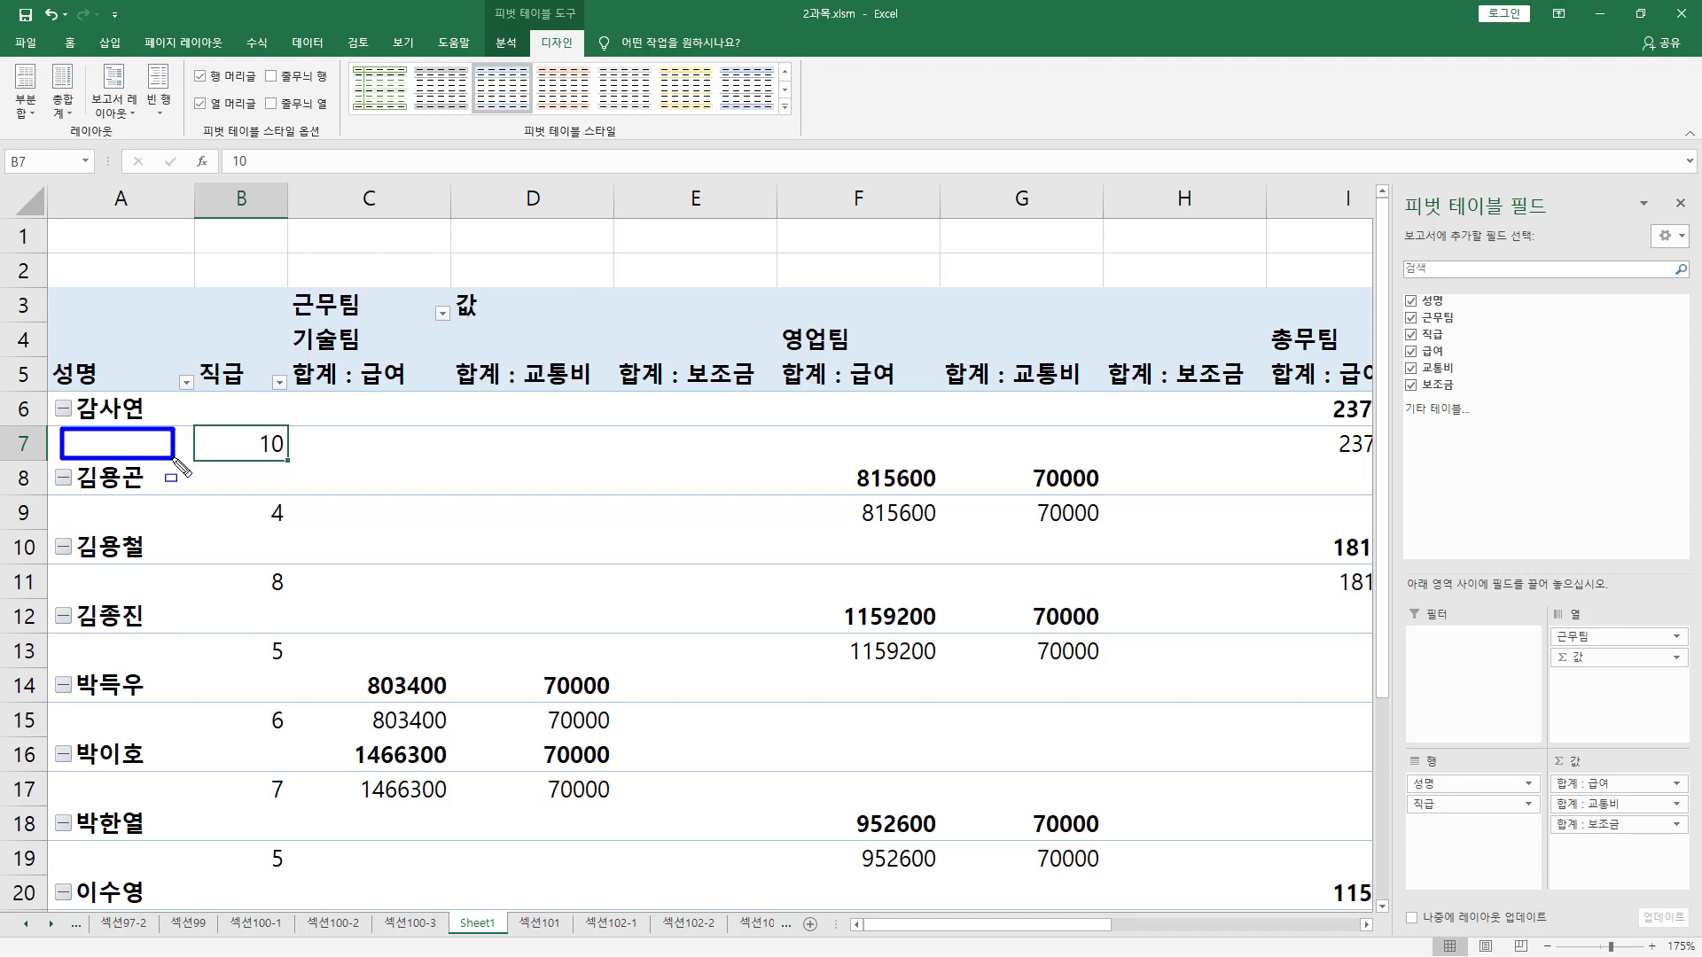
pyautogui.press('Escape')
pyautogui.click(113, 99)
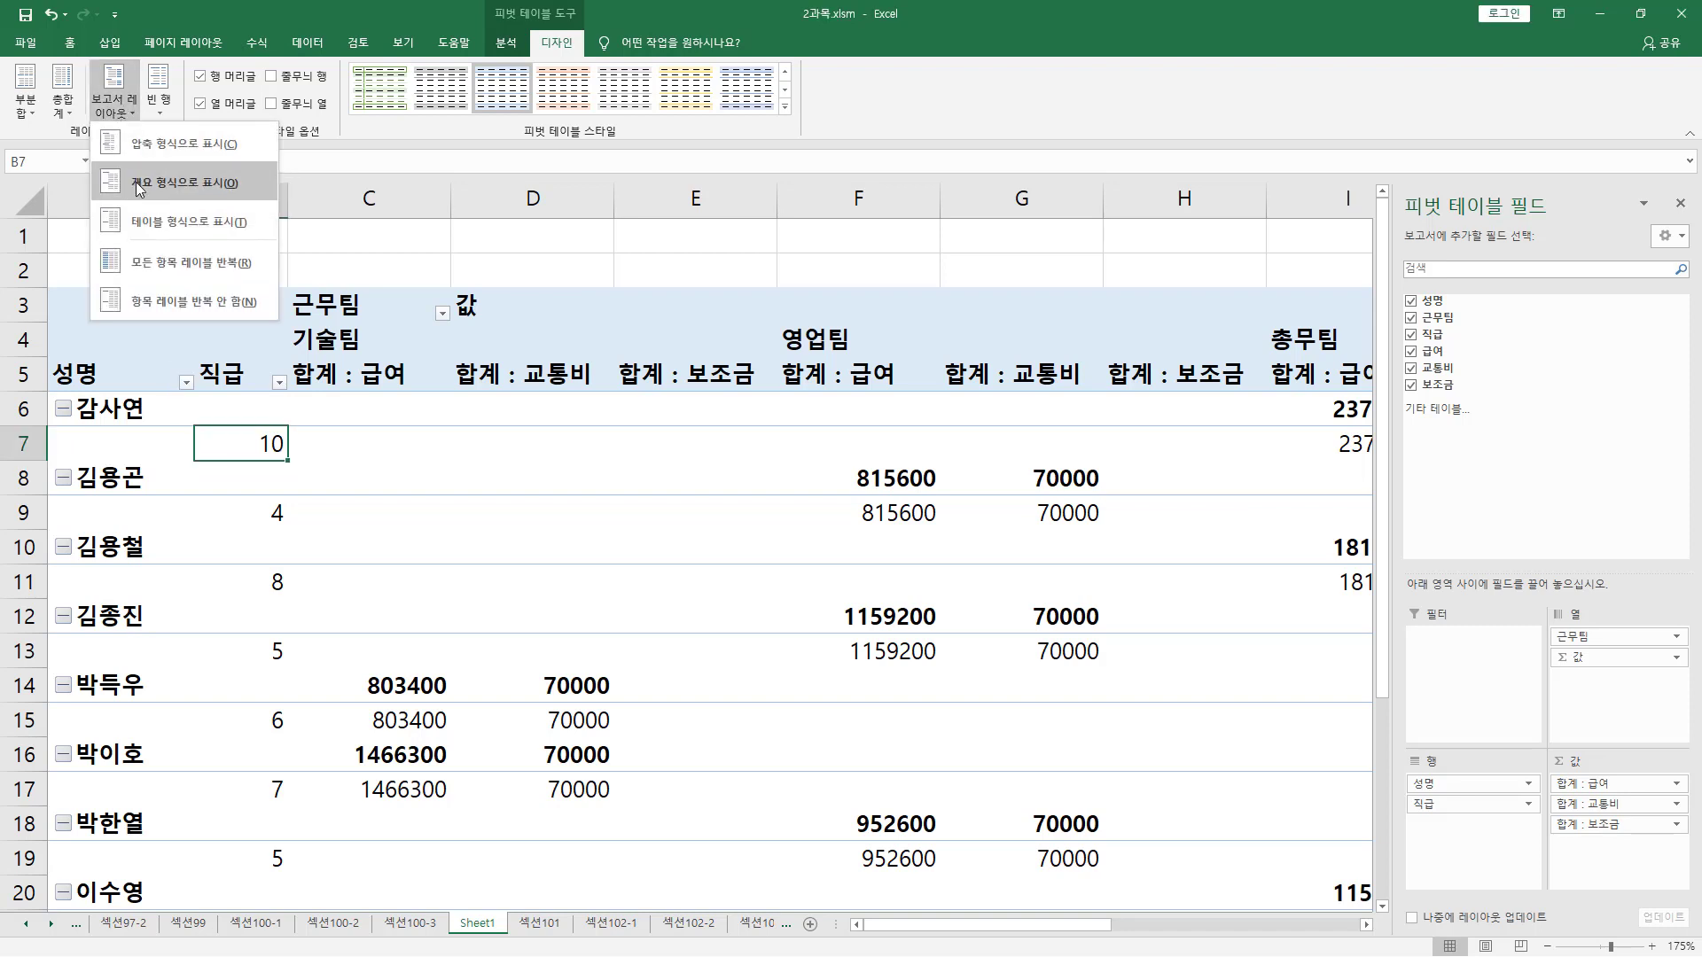
pyautogui.click(152, 221)
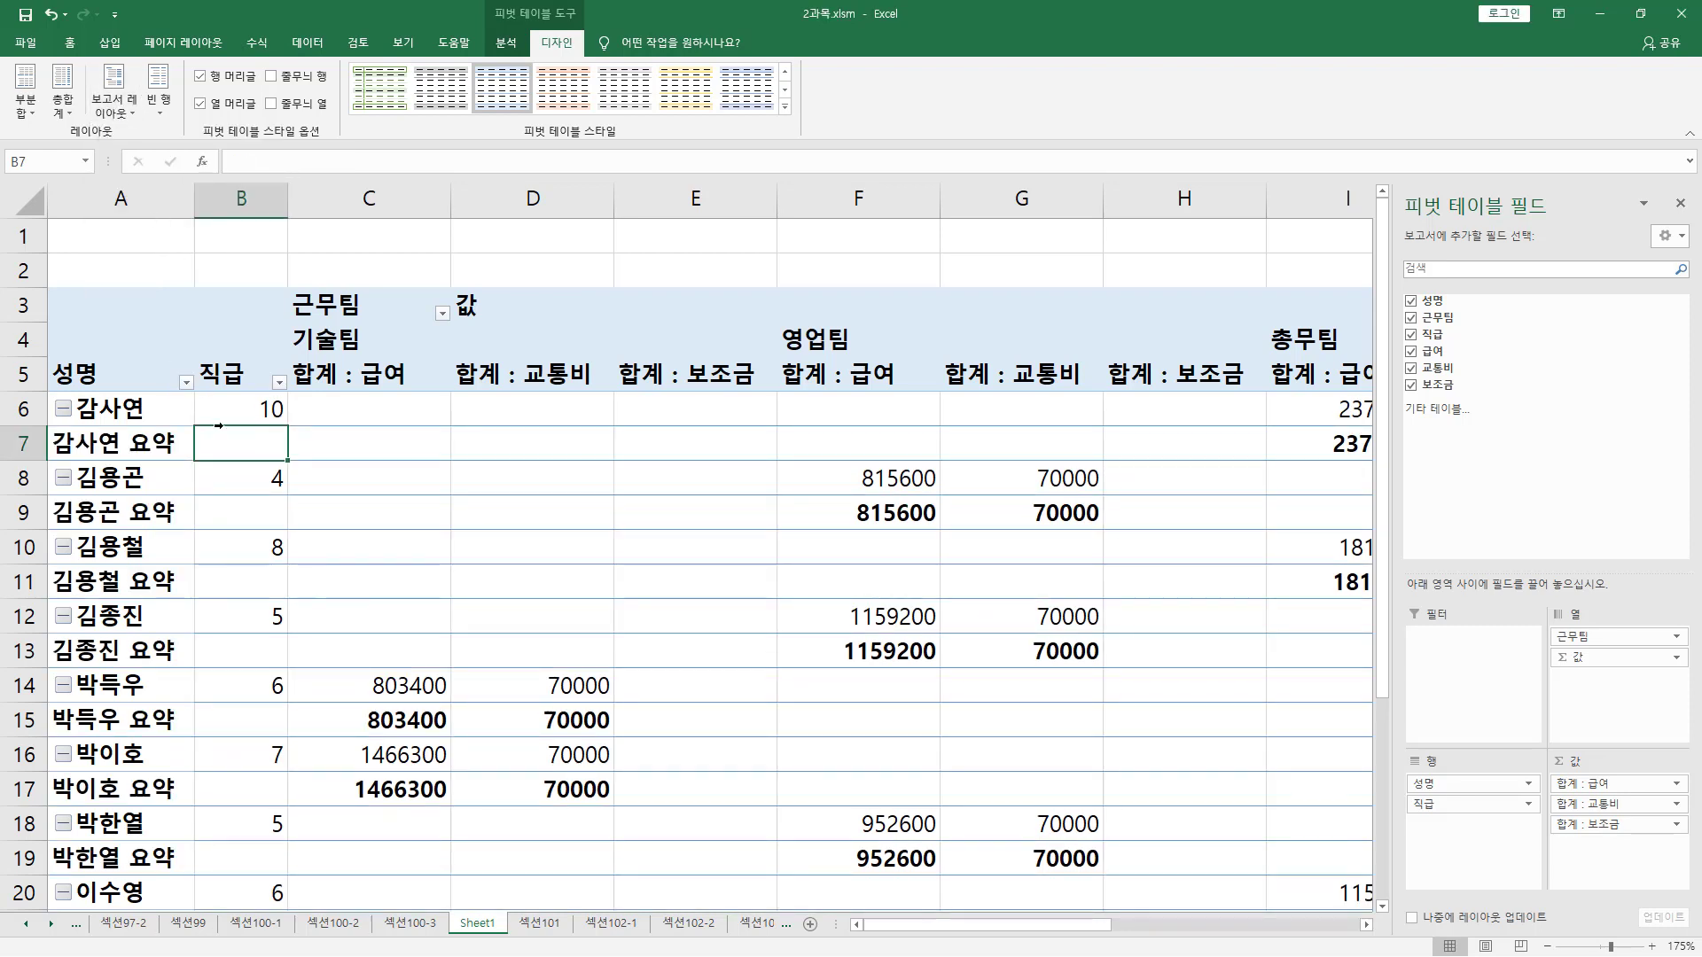
pyautogui.moveTo(227, 393); pyautogui.dragTo(287, 424)
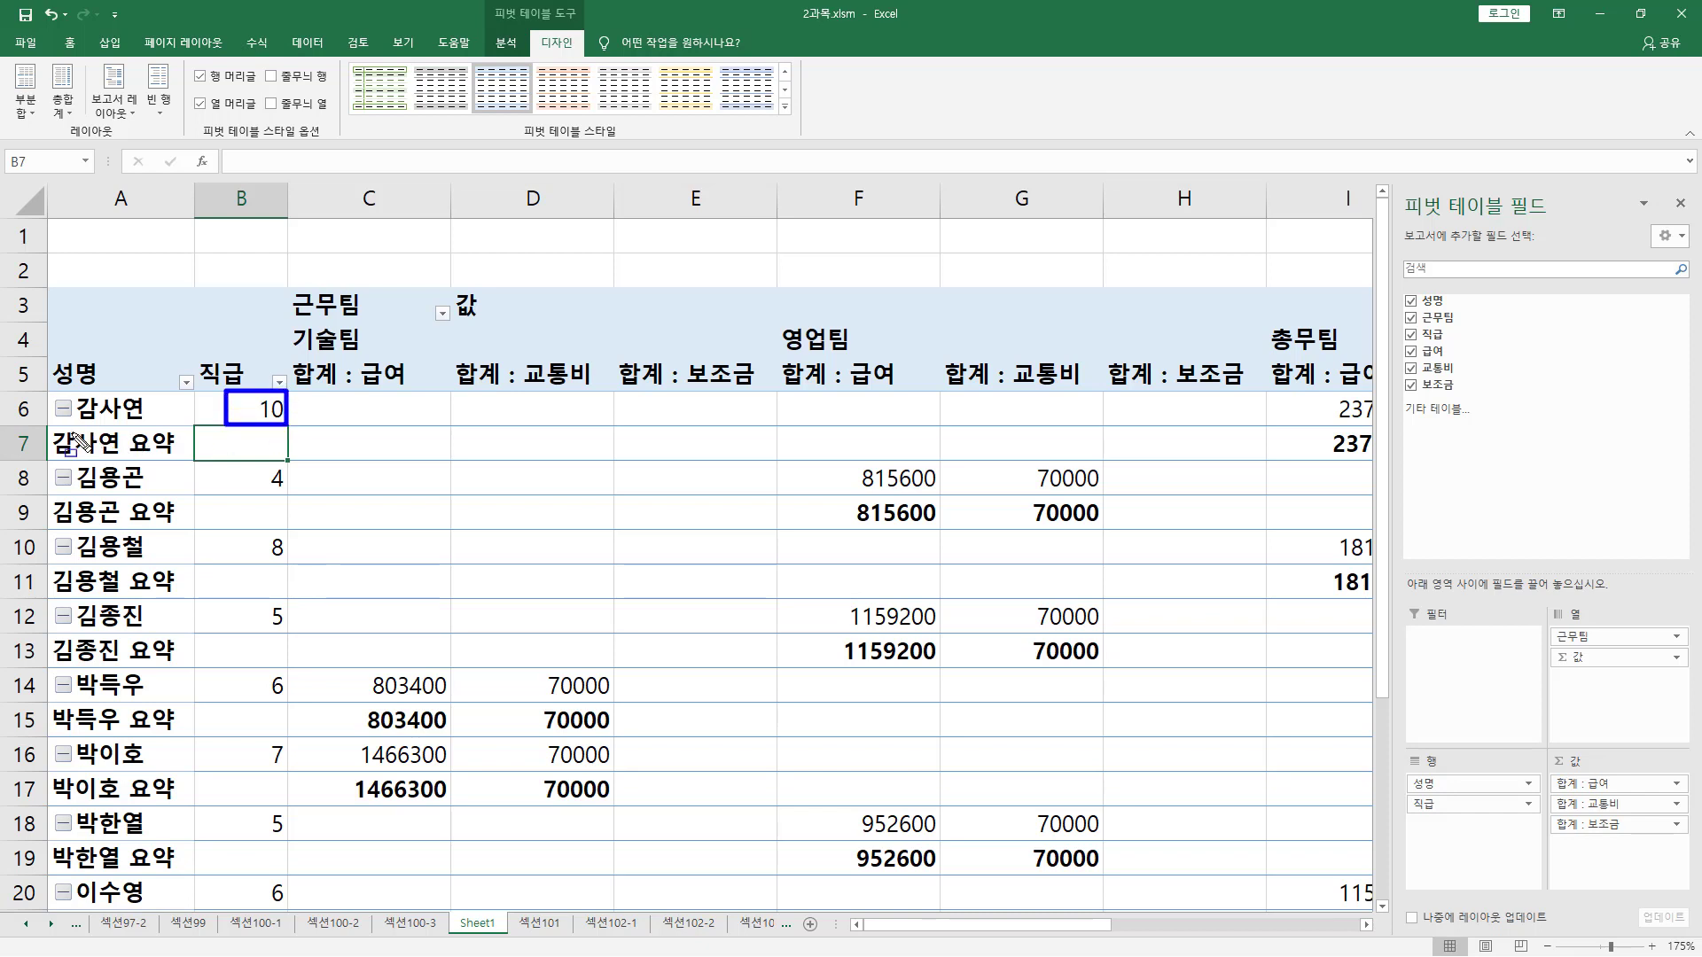
pyautogui.moveTo(49, 424)
pyautogui.mouseDown()
pyautogui.moveTo(275, 461)
pyautogui.moveTo(1382, 458)
pyautogui.mouseUp()
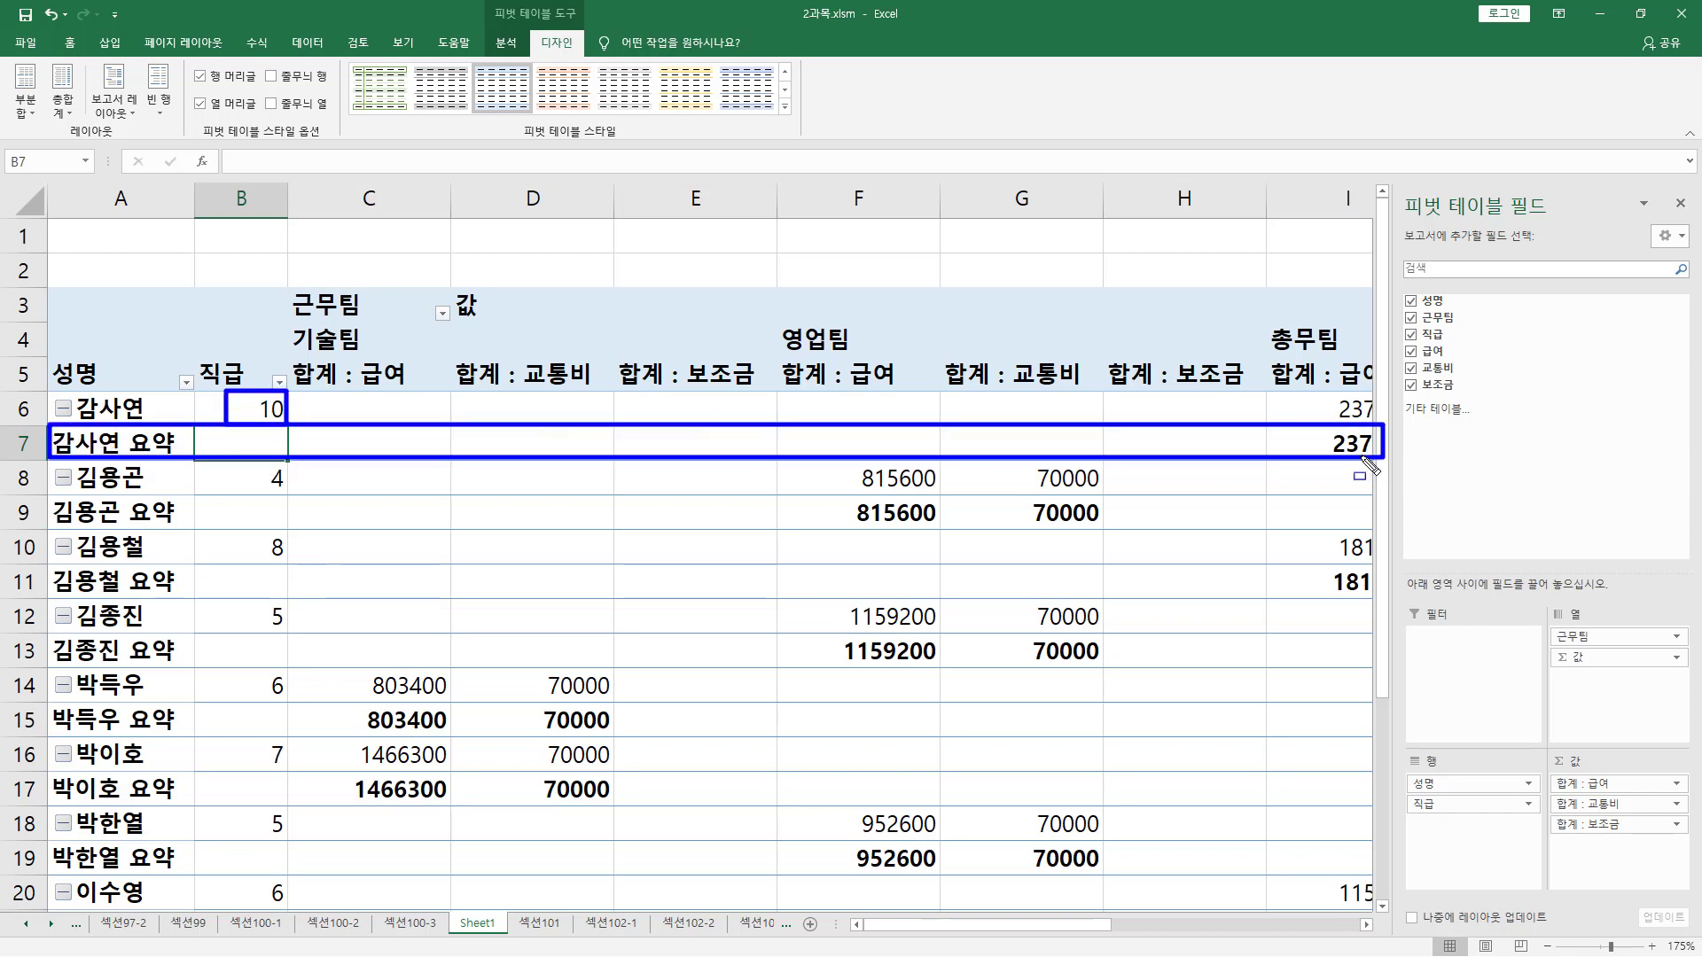
pyautogui.moveTo(47, 498); pyautogui.dragTo(1360, 525)
pyautogui.moveTo(57, 565); pyautogui.dragTo(1352, 590)
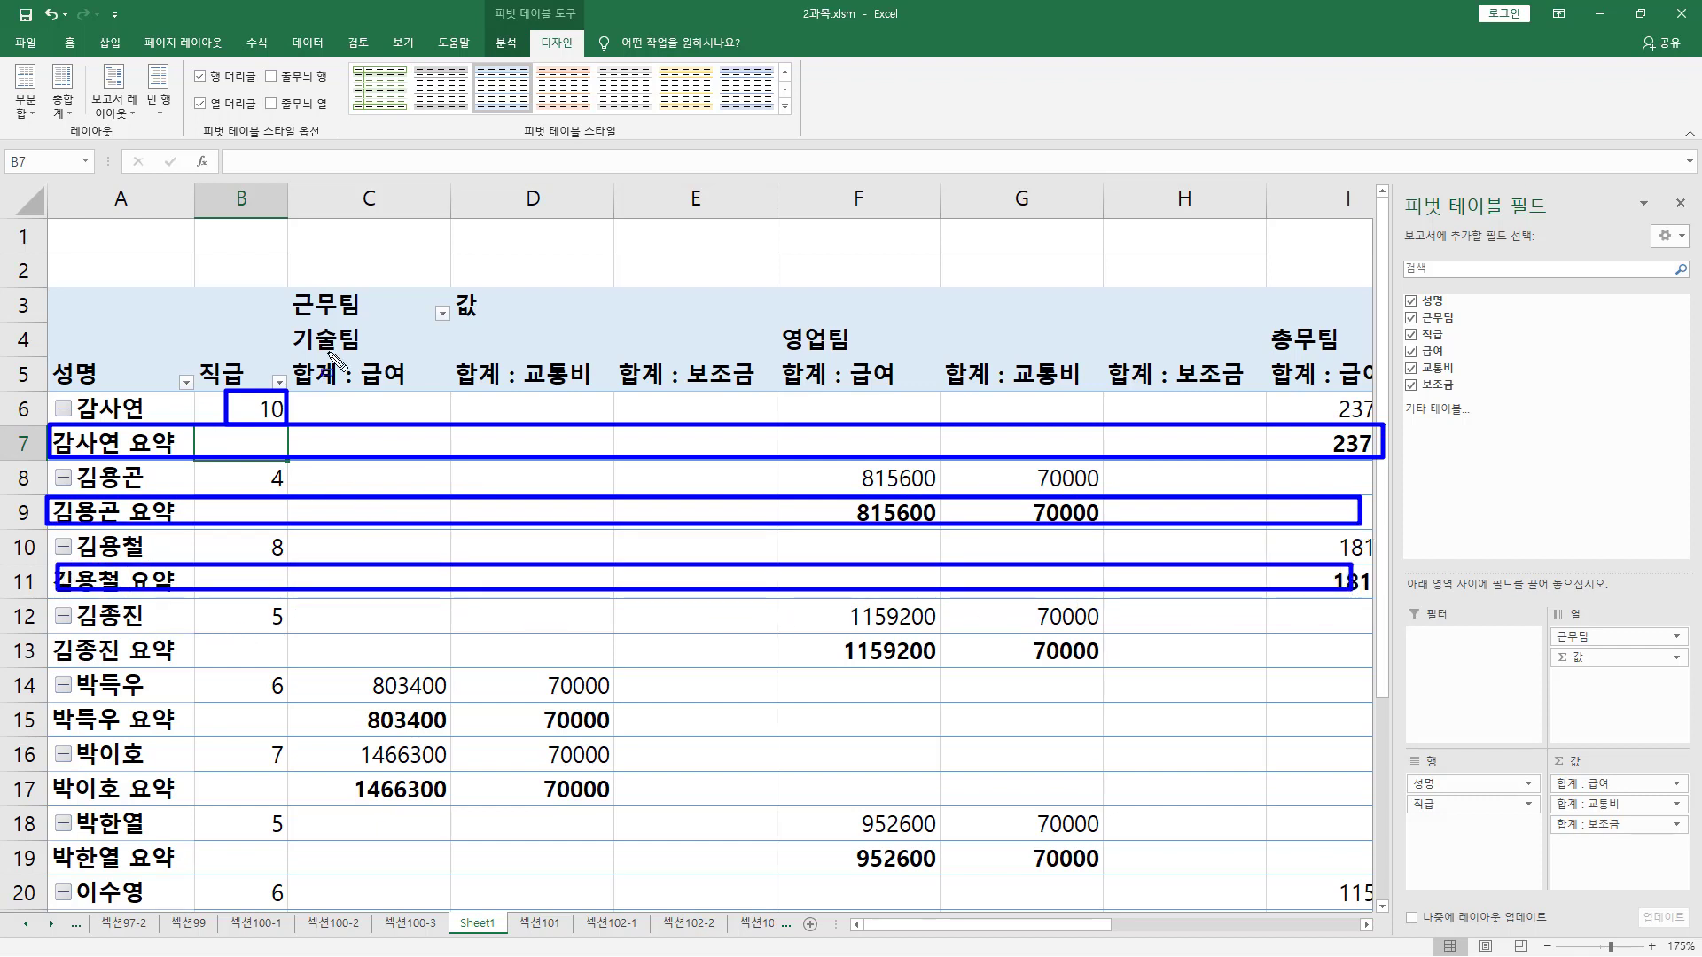
pyautogui.press('Escape')
# Step: Return the pivot table to outline form (개요 형식으로 표시) and examine the row positions of the 성명 and 직급 items
pyautogui.click(124, 109)
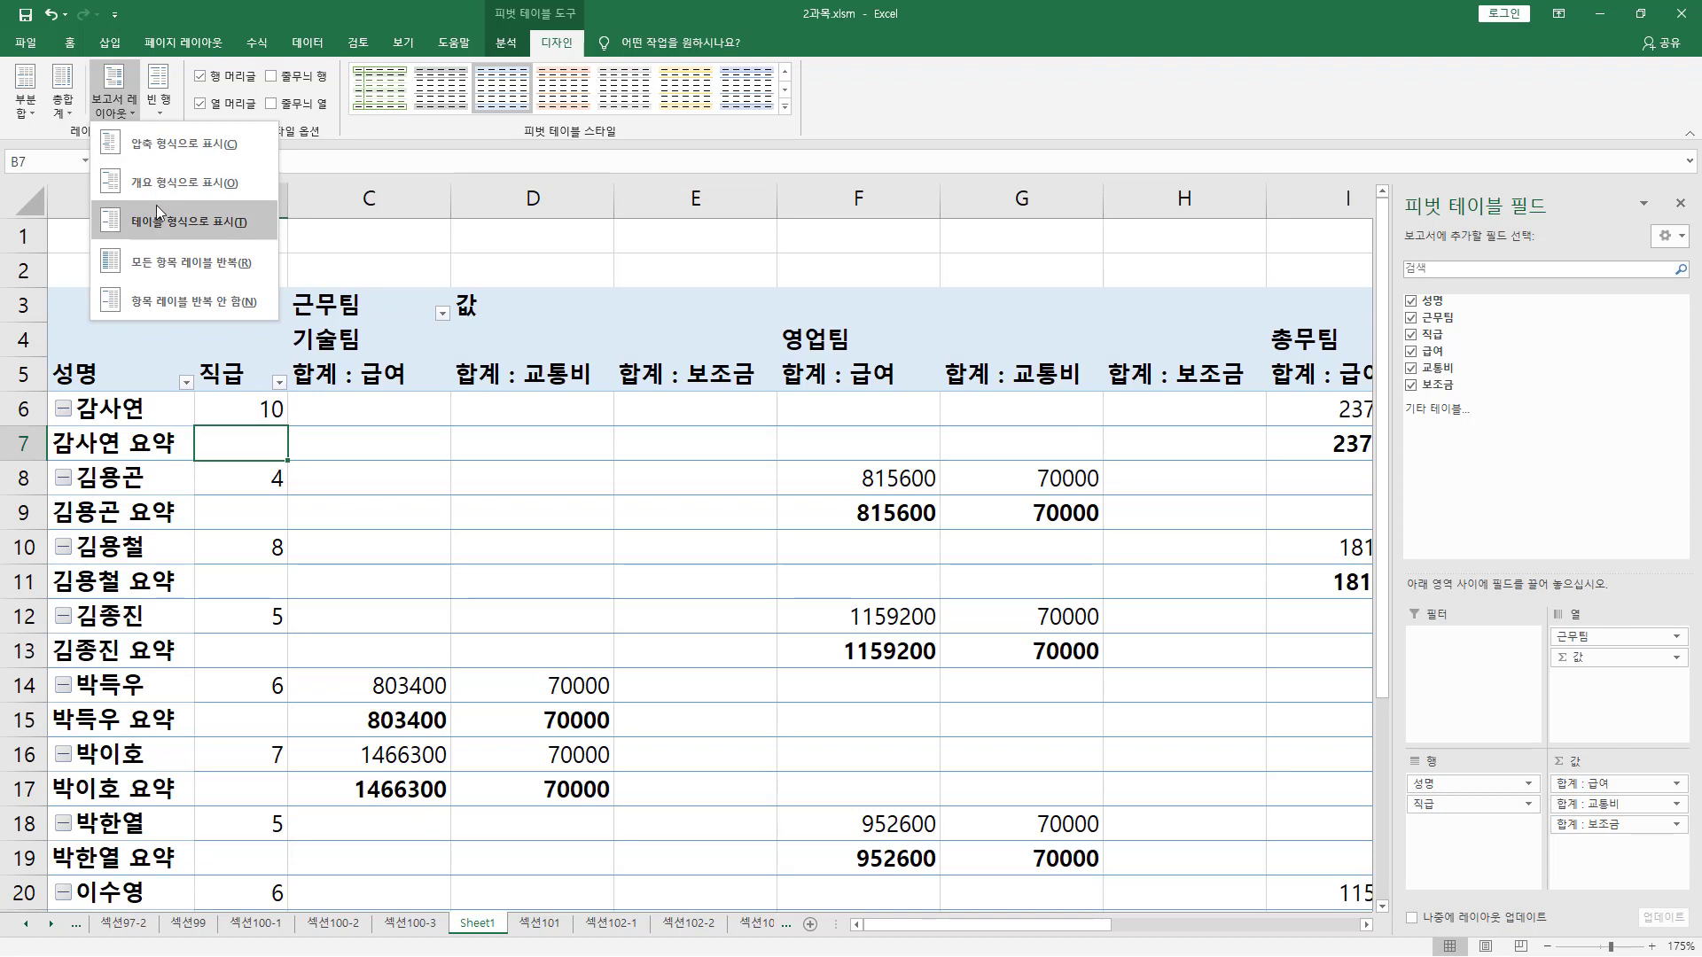
pyautogui.click(169, 186)
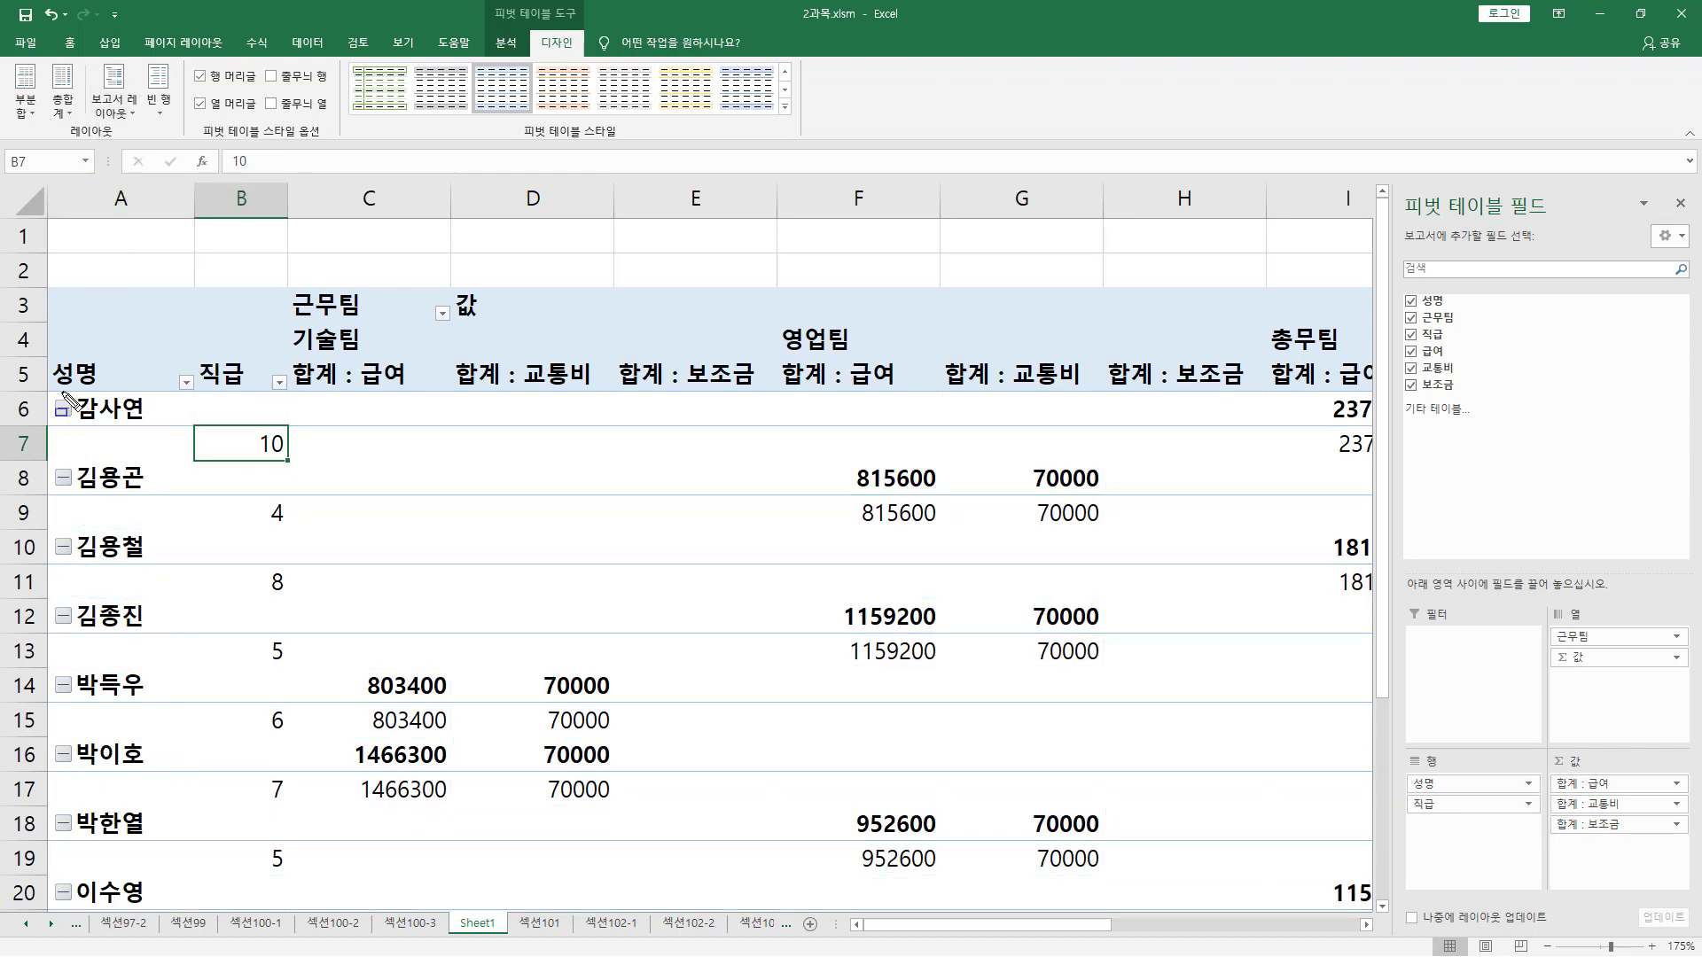
pyautogui.moveTo(62, 392); pyautogui.dragTo(299, 459)
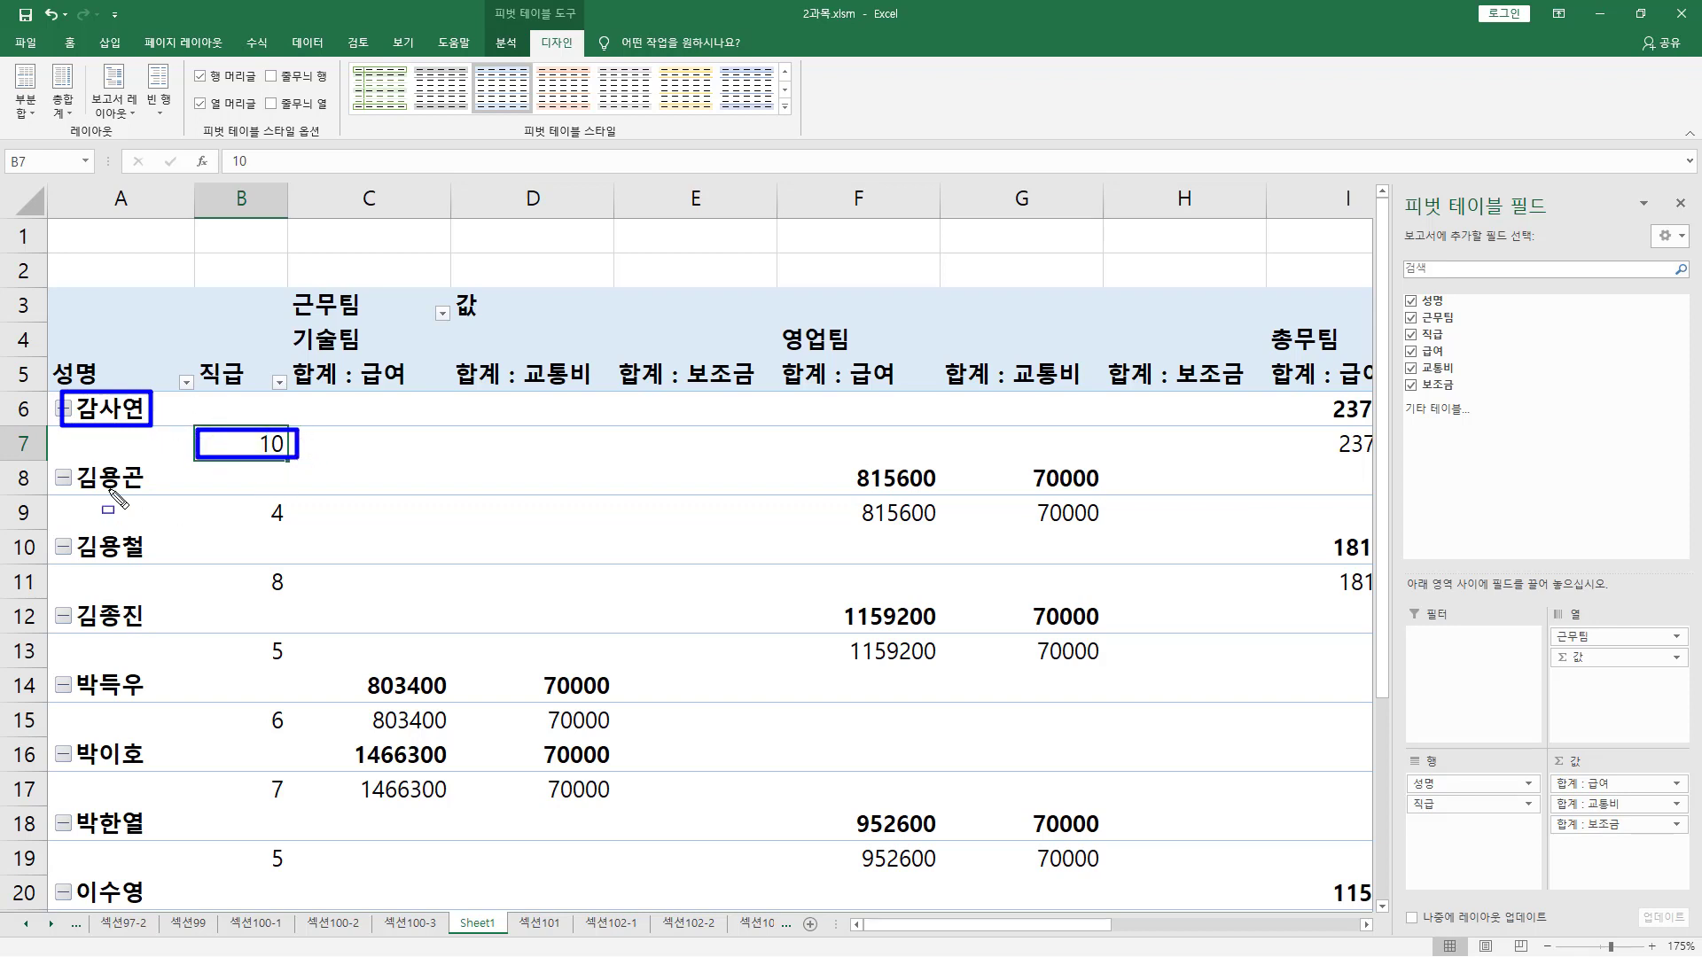
pyautogui.moveTo(64, 466)
pyautogui.mouseDown()
pyautogui.moveTo(93, 492)
pyautogui.moveTo(146, 490)
pyautogui.mouseUp()
pyautogui.moveTo(249, 496); pyautogui.dragTo(292, 528)
pyautogui.moveTo(68, 529); pyautogui.dragTo(154, 553)
pyautogui.moveTo(268, 589)
pyautogui.mouseDown()
pyautogui.moveTo(255, 571)
pyautogui.moveTo(302, 596)
pyautogui.mouseUp()
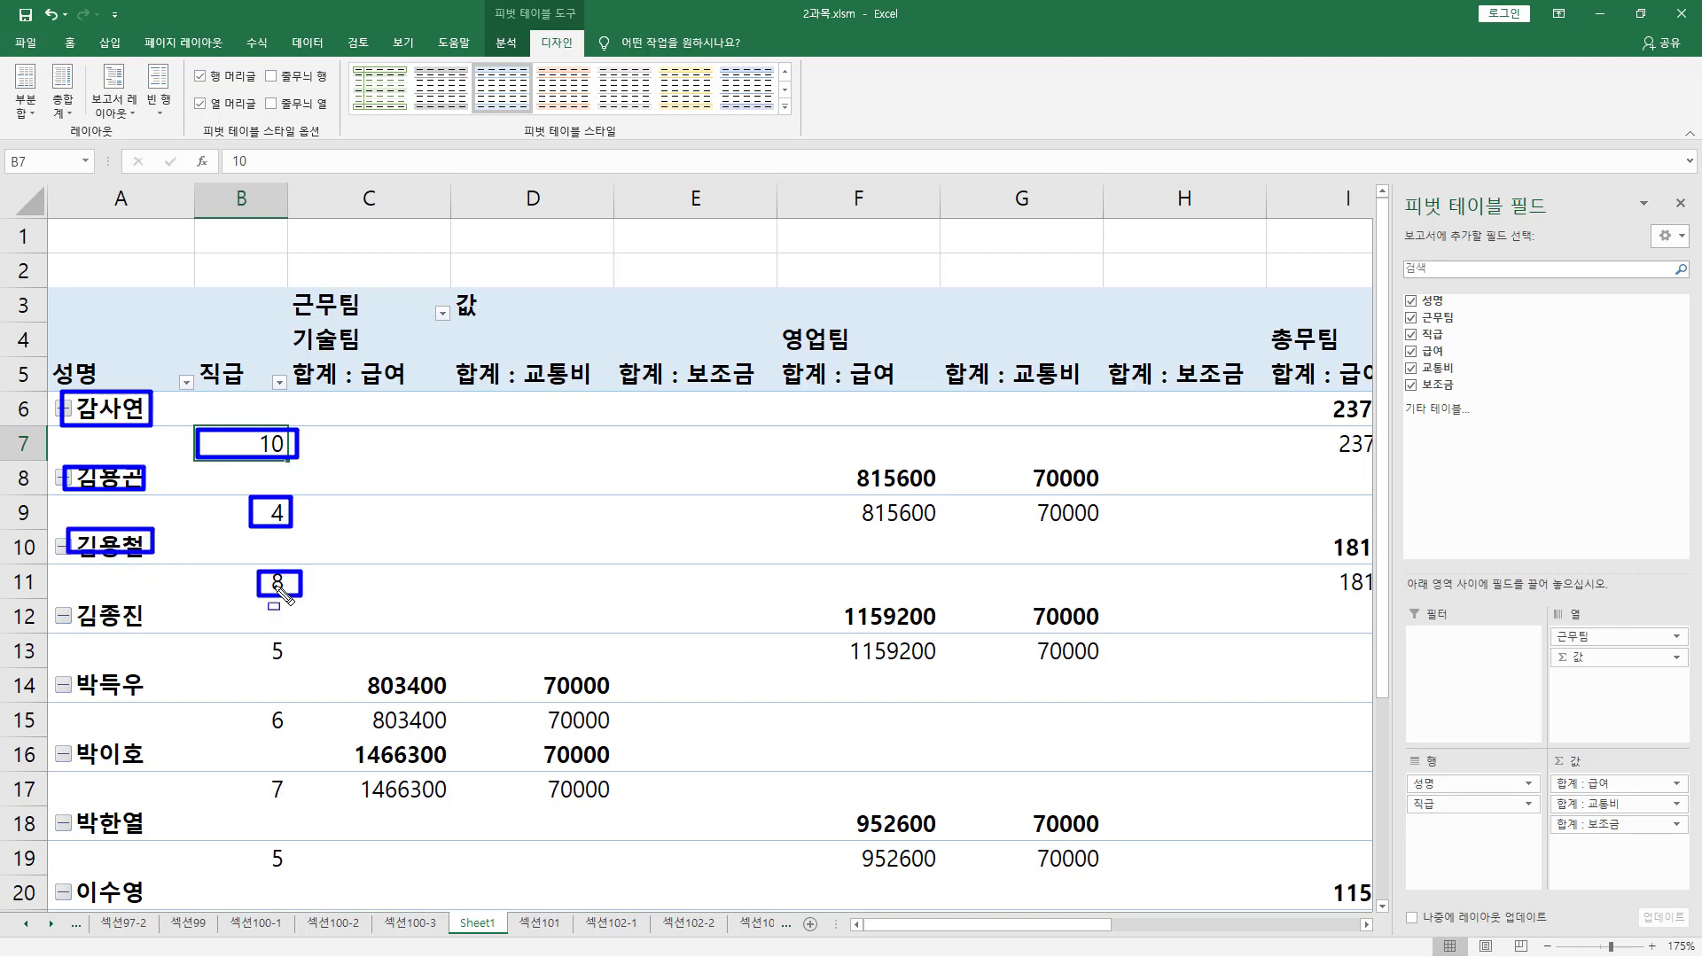
pyautogui.press('Escape')
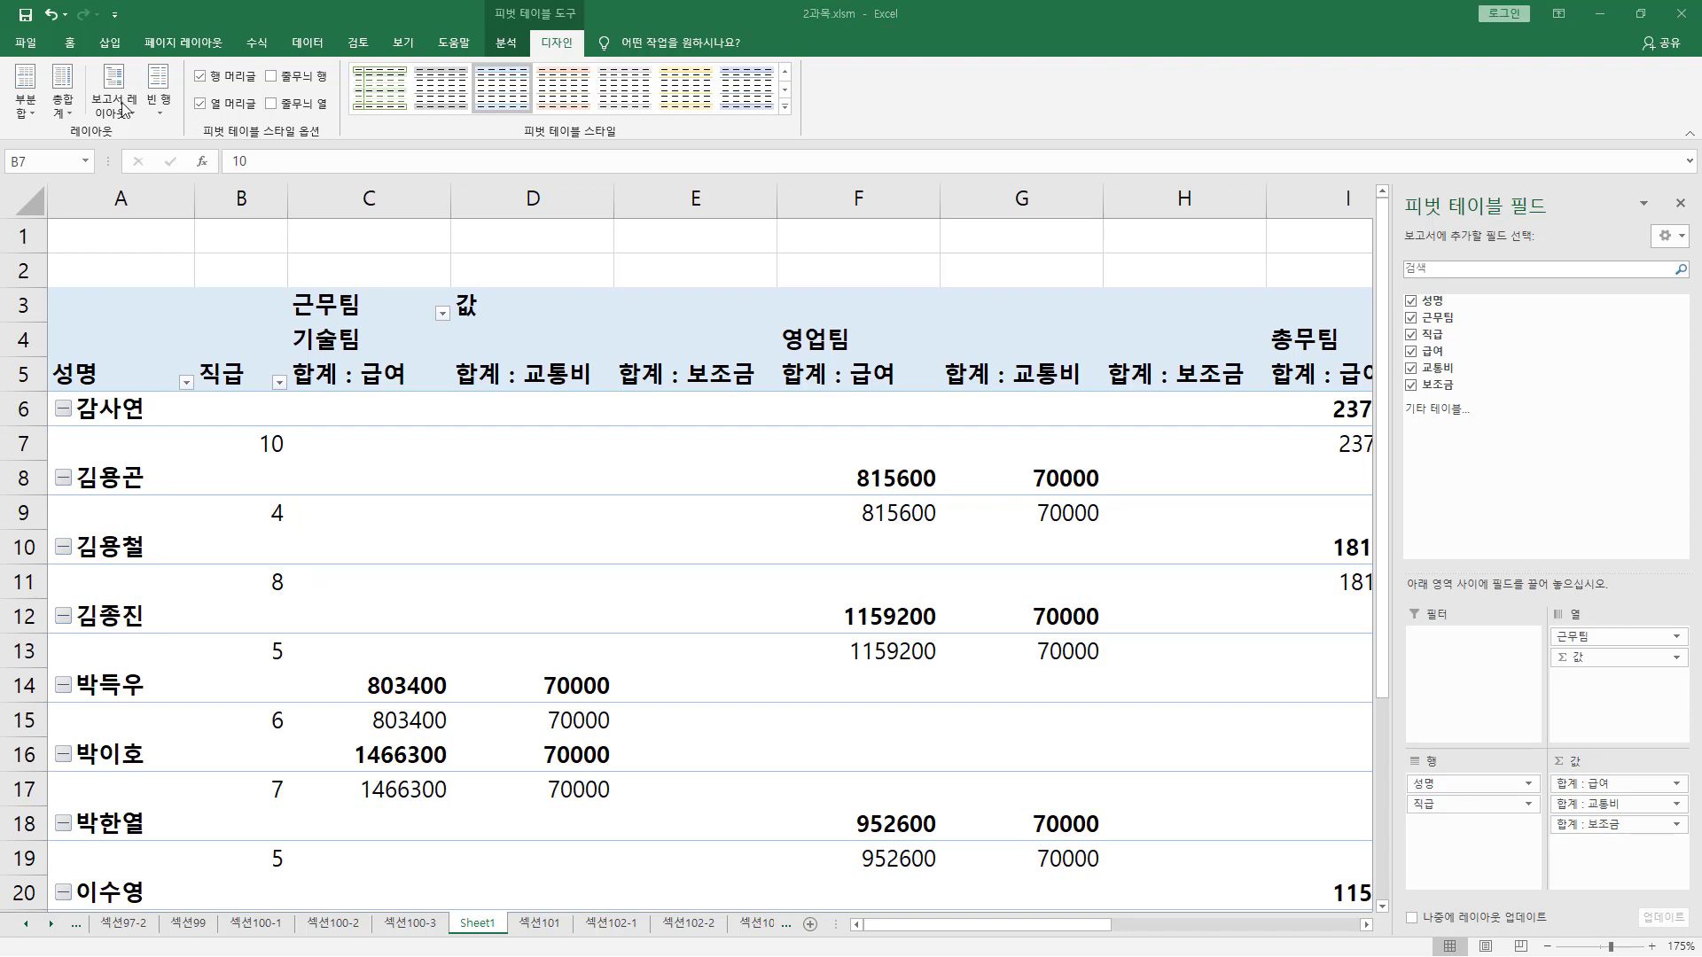
# Step: Repeat all item labels (모든 항목 레이블 반복) in the pivot table and examine the 성명 rows and 근무팀 column headers
pyautogui.click(124, 108)
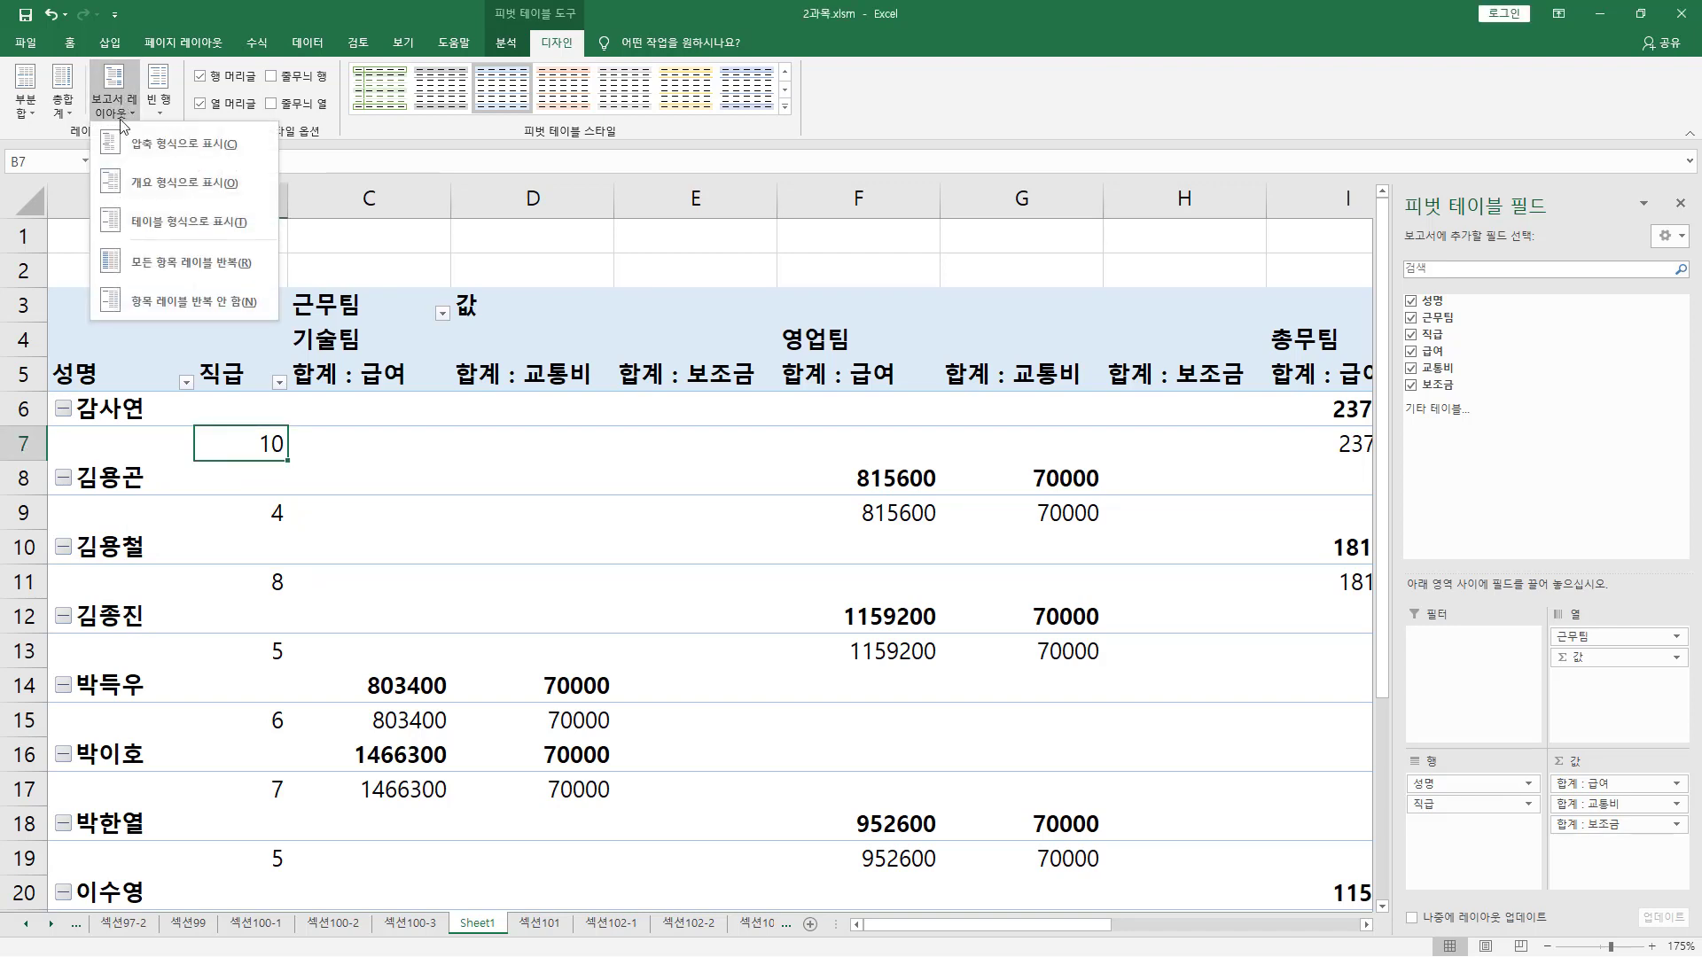
pyautogui.click(238, 264)
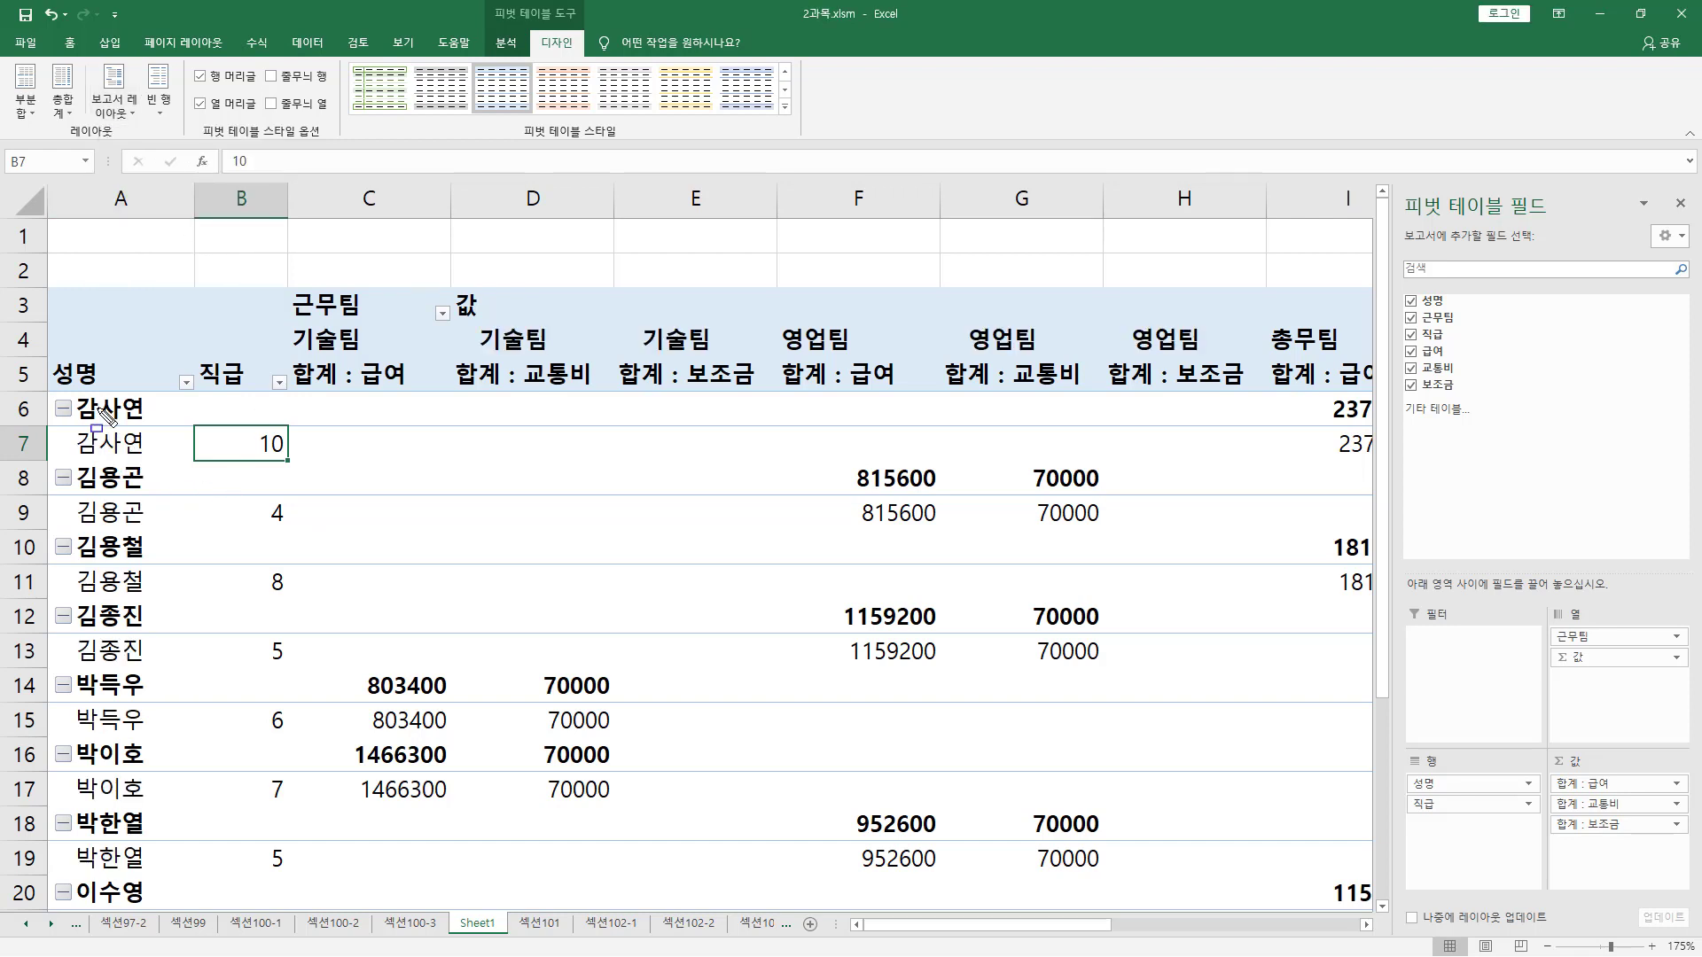
pyautogui.moveTo(71, 395)
pyautogui.mouseDown()
pyautogui.moveTo(1375, 423)
pyautogui.moveTo(1354, 423)
pyautogui.mouseUp()
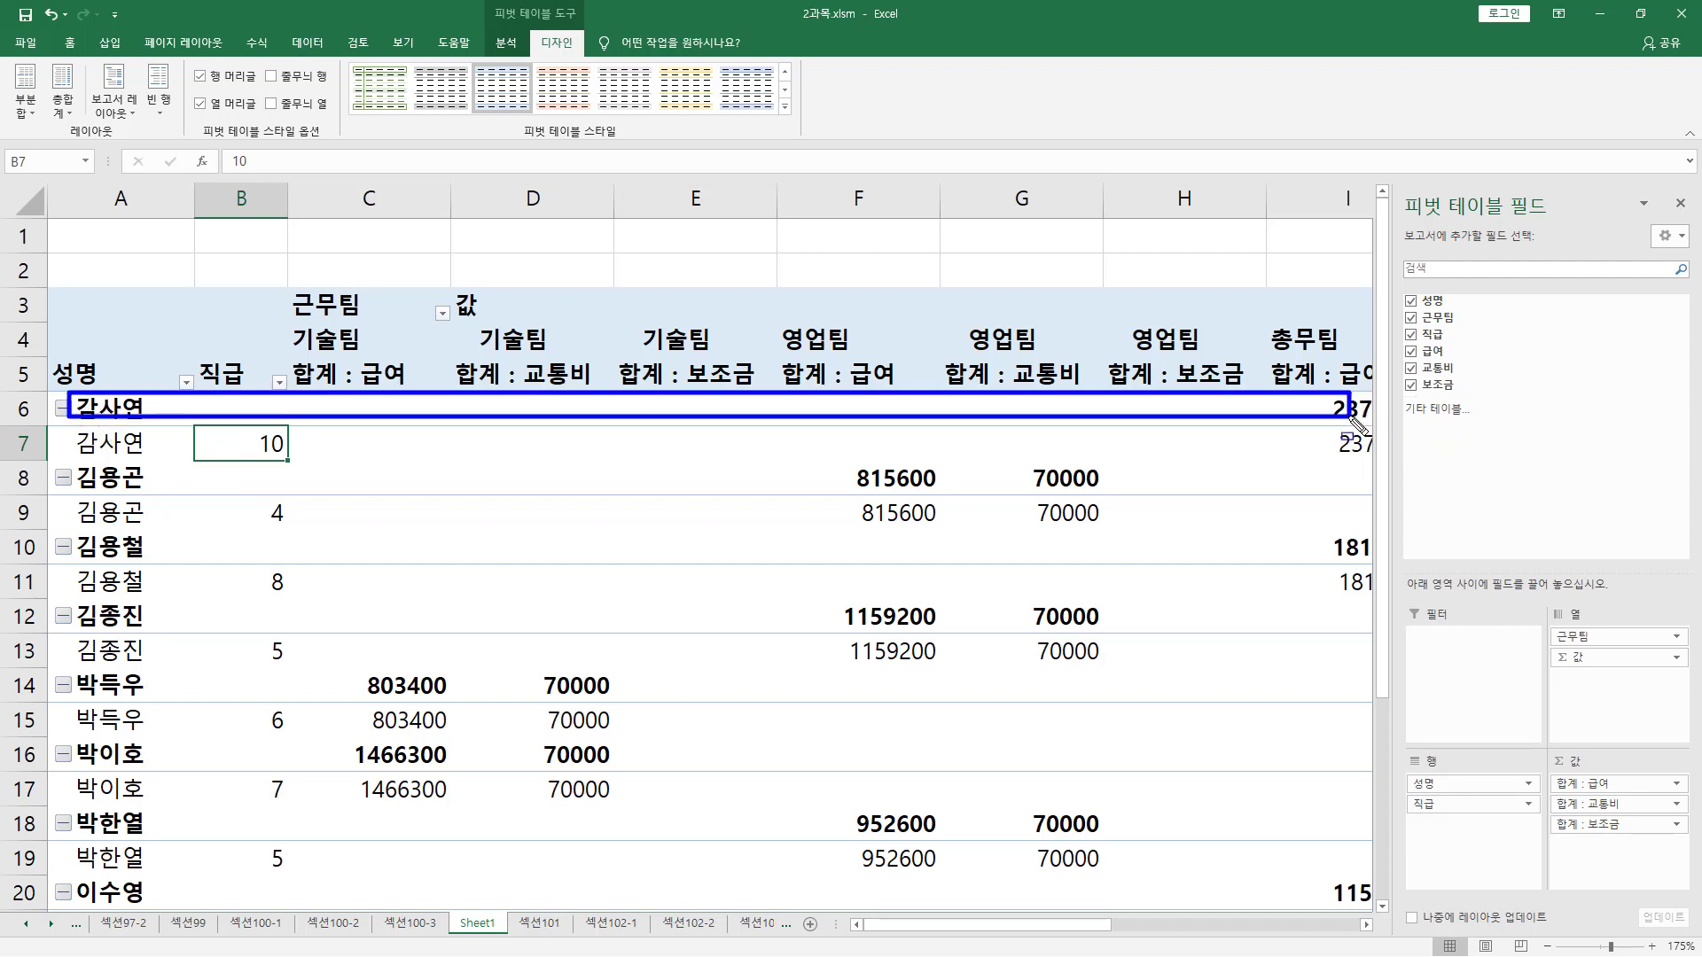
pyautogui.moveTo(206, 427); pyautogui.dragTo(304, 461)
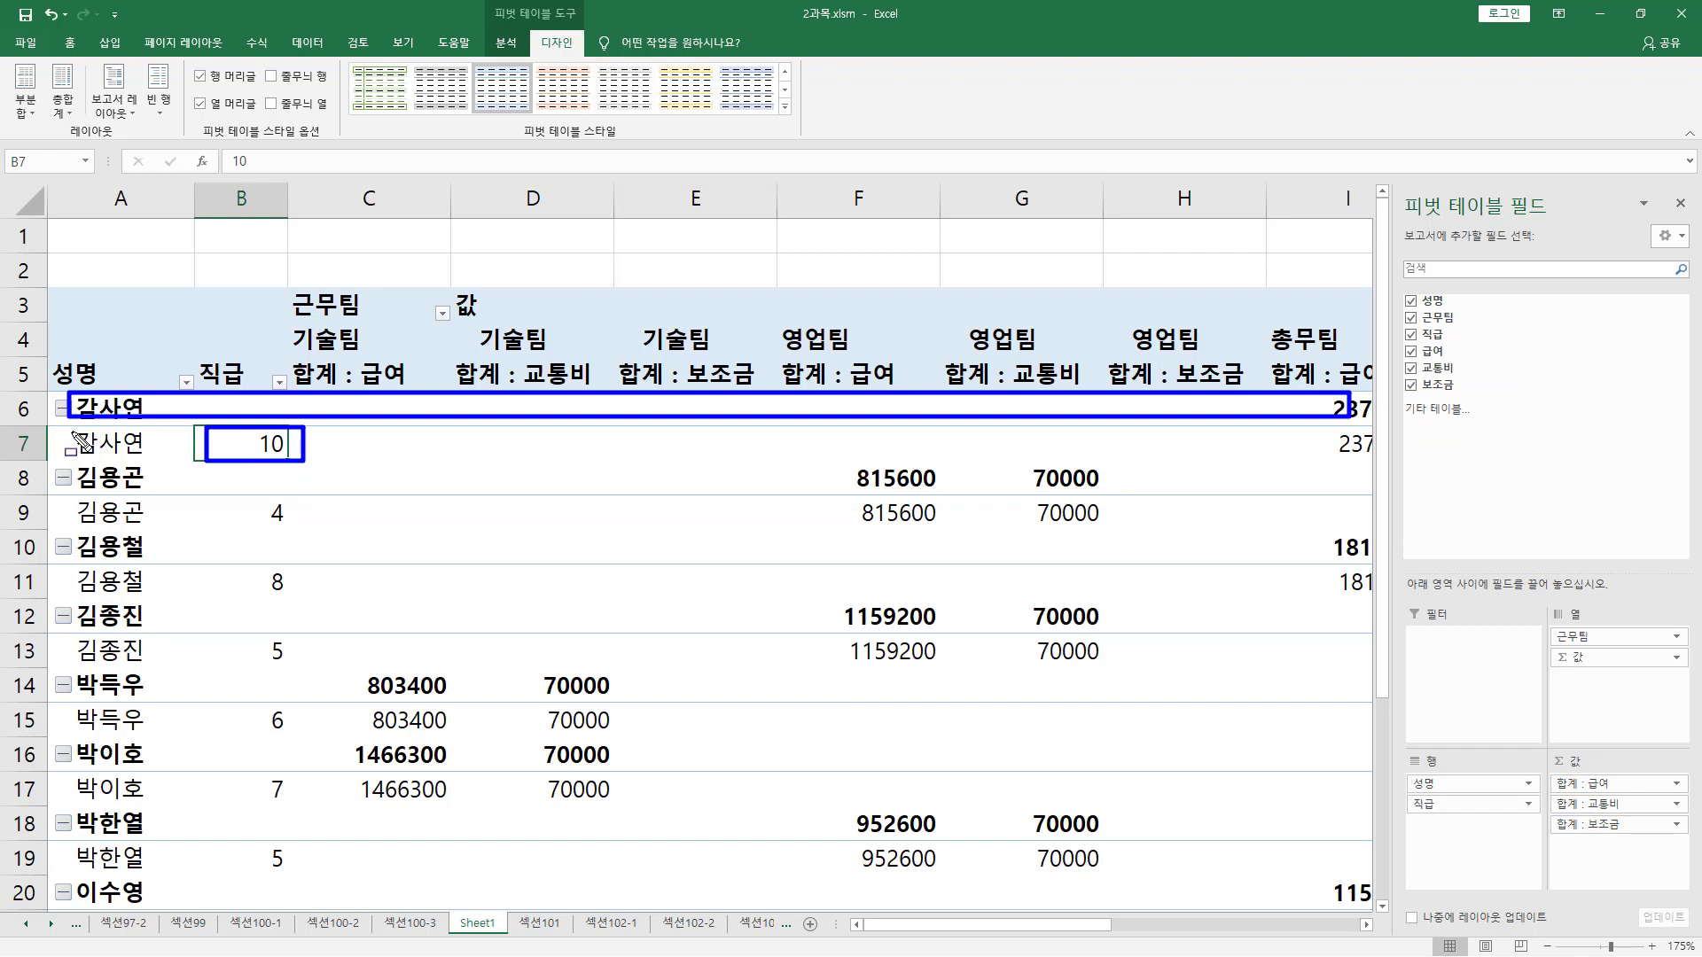
pyautogui.moveTo(69, 430); pyautogui.dragTo(146, 461)
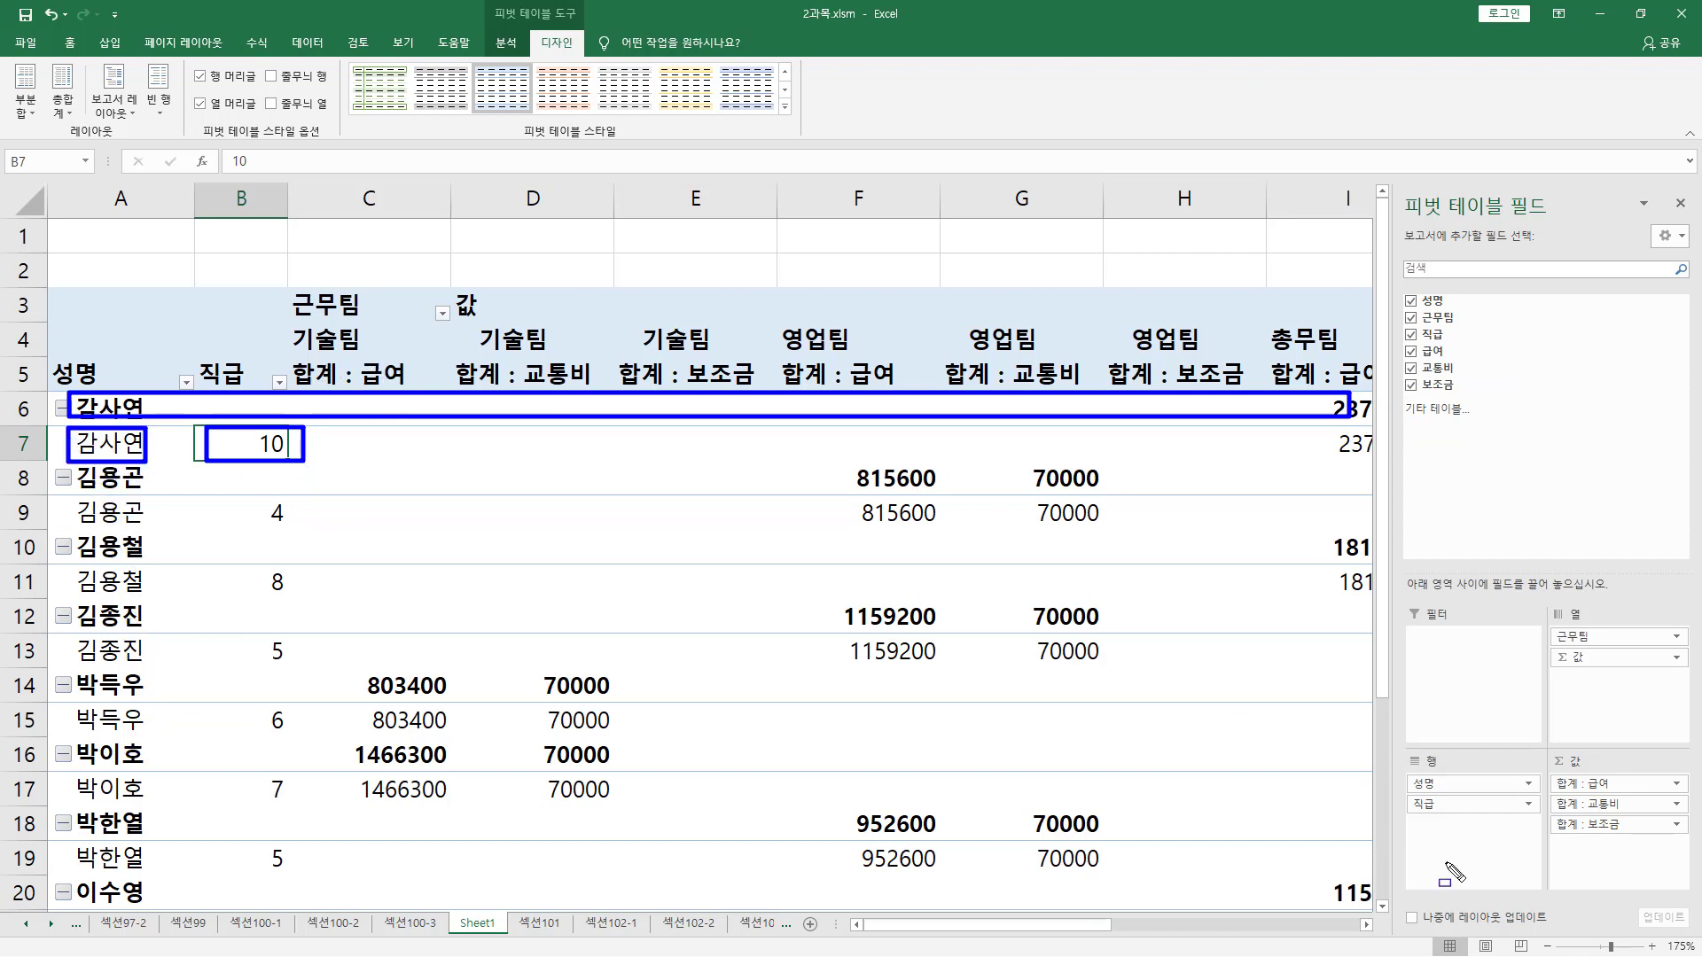
pyautogui.moveTo(1576, 776); pyautogui.dragTo(1635, 844)
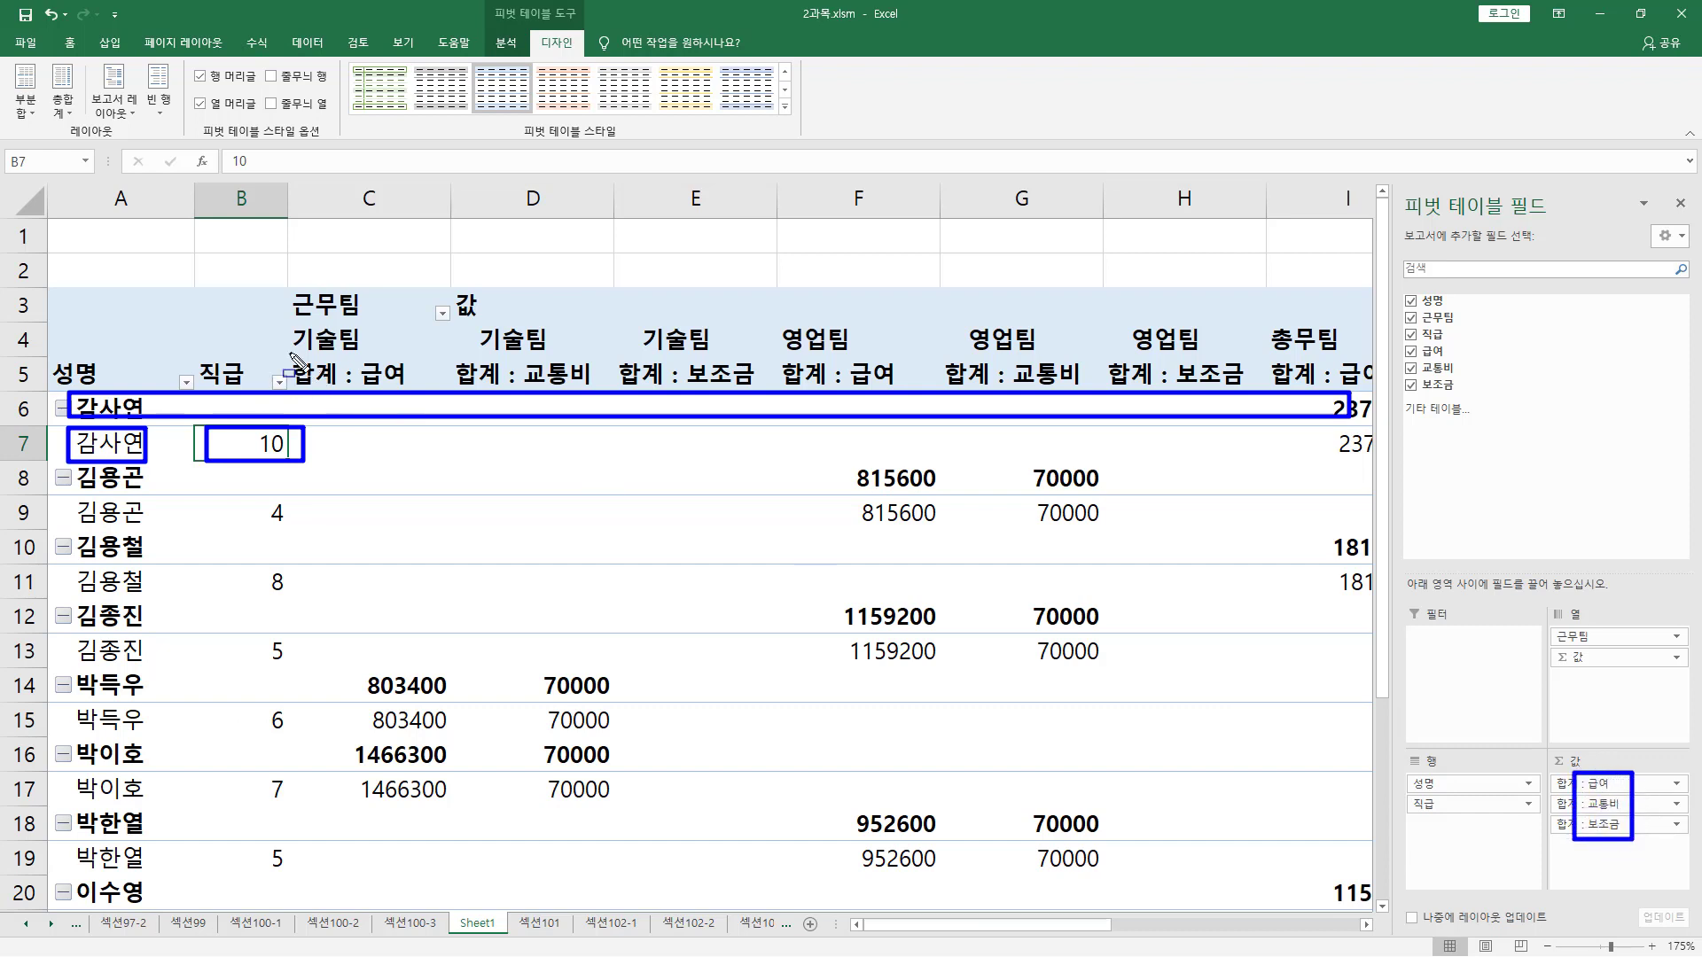
pyautogui.moveTo(290, 351)
pyautogui.mouseDown()
pyautogui.moveTo(433, 407)
pyautogui.moveTo(741, 397)
pyautogui.mouseUp()
pyautogui.moveTo(290, 319)
pyautogui.mouseDown()
pyautogui.moveTo(367, 352)
pyautogui.moveTo(718, 354)
pyautogui.mouseUp()
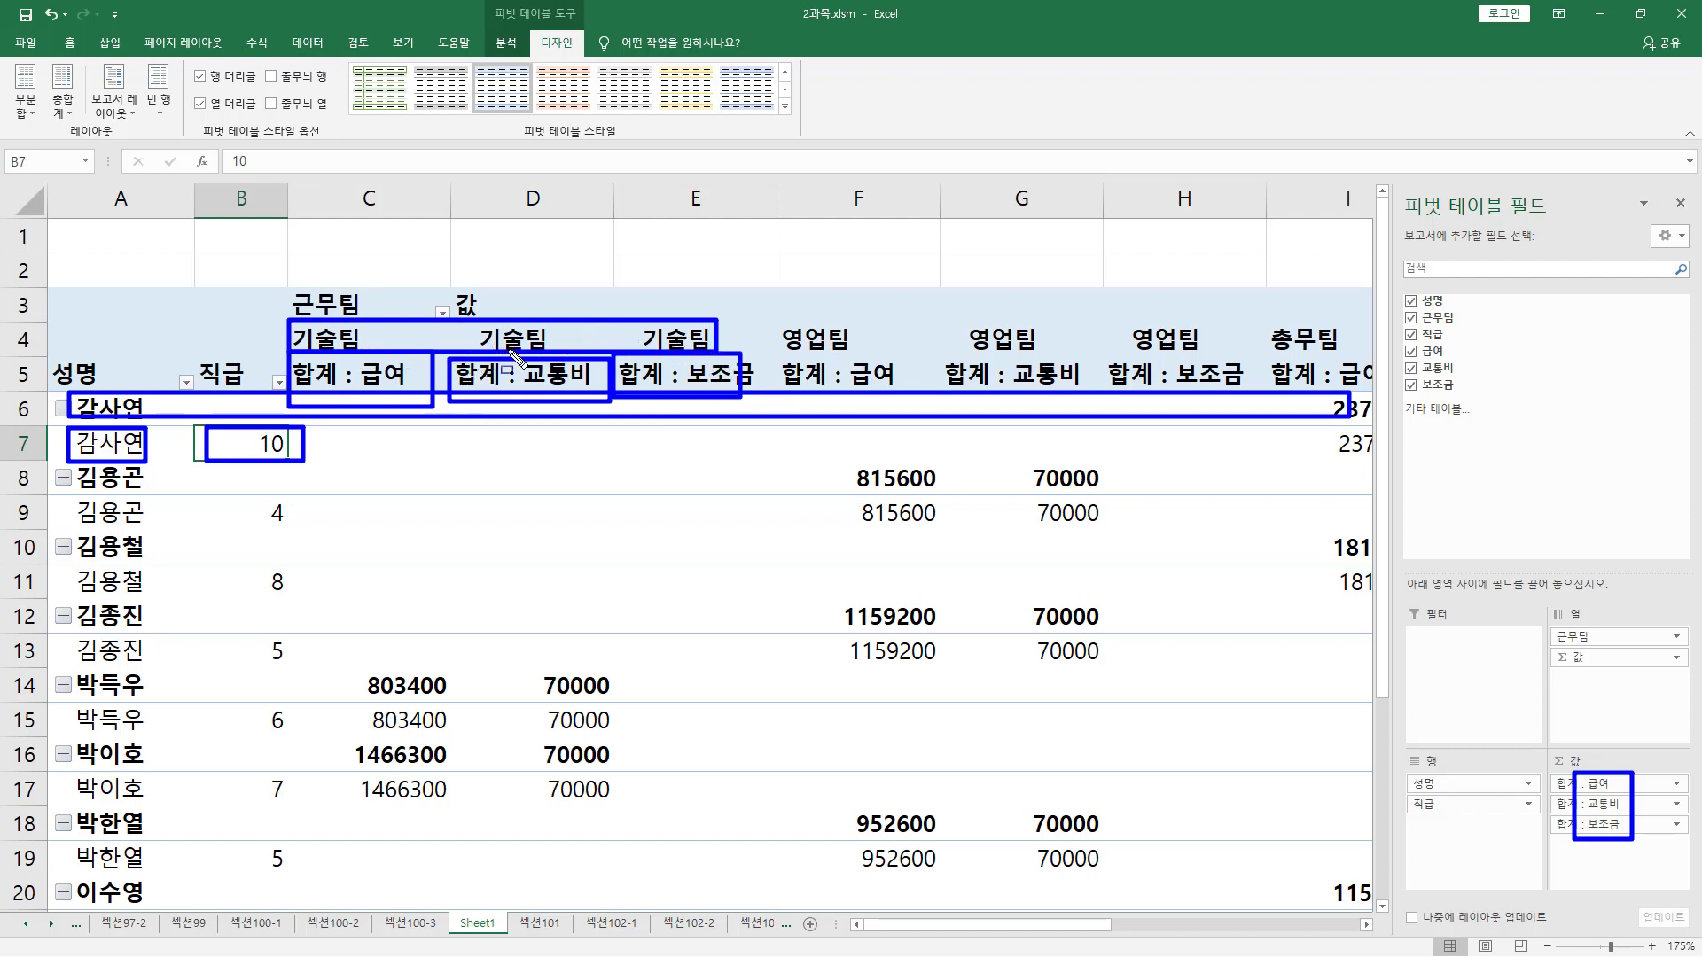
pyautogui.press('Escape')
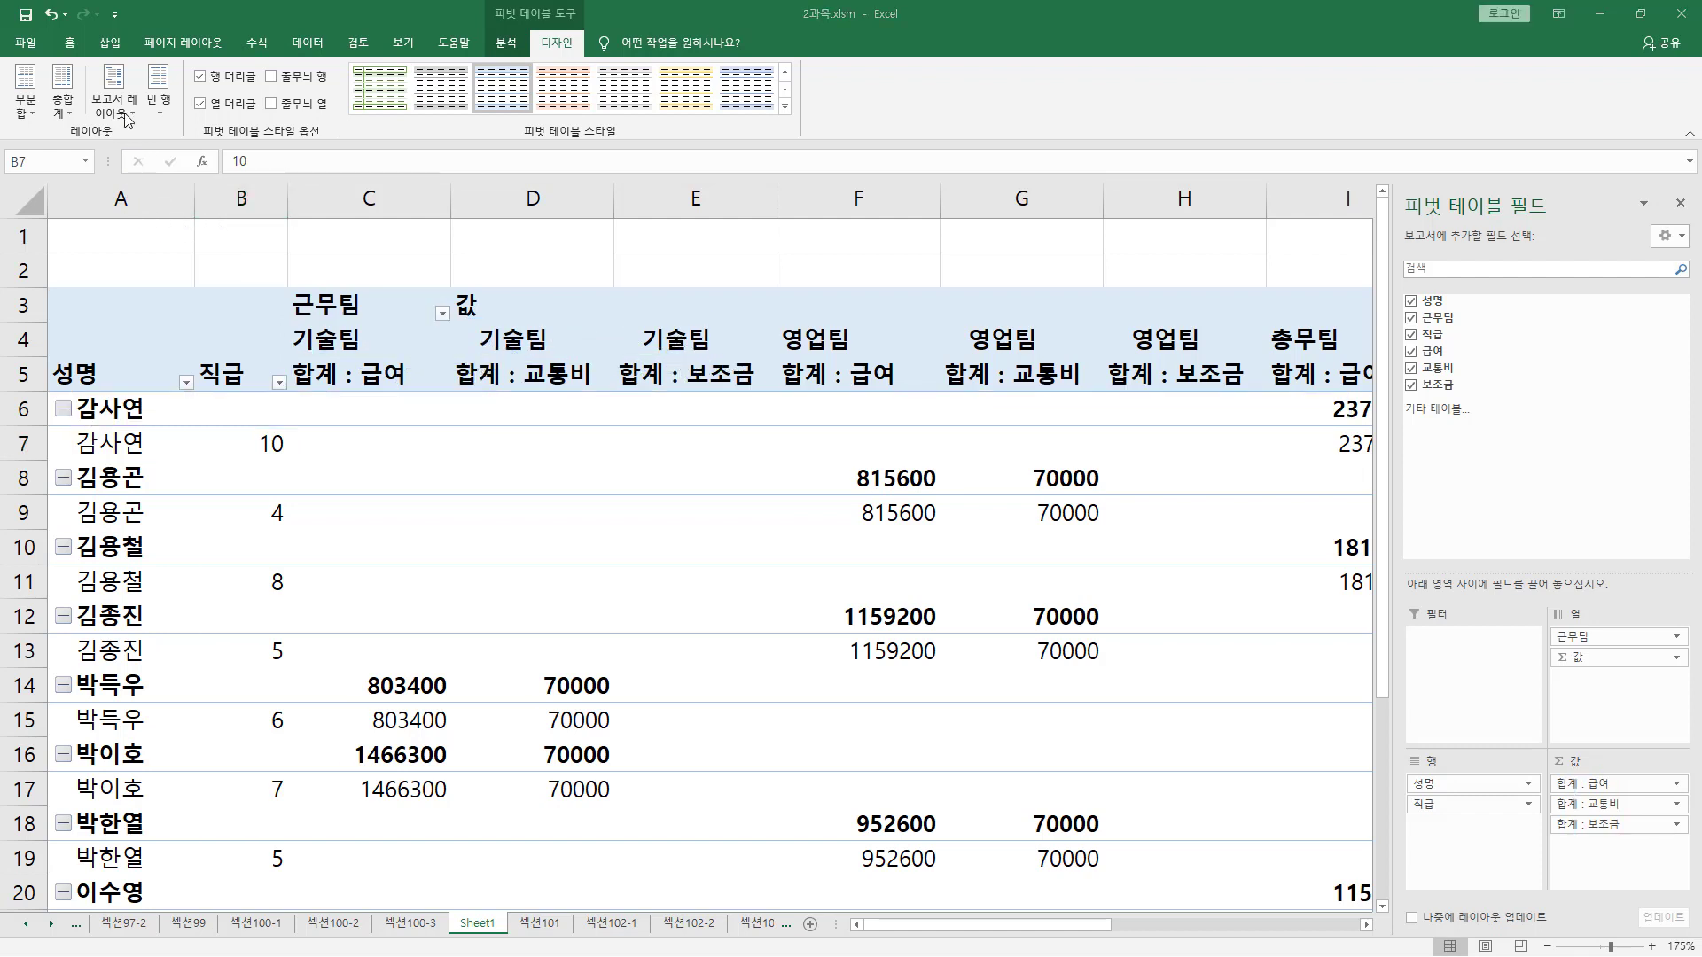
# Step: Turn off item label repetition (항목 레이블 반복 안 함) and examine the row labels and the 기술팀 and 영업팀 column headers
pyautogui.click(124, 111)
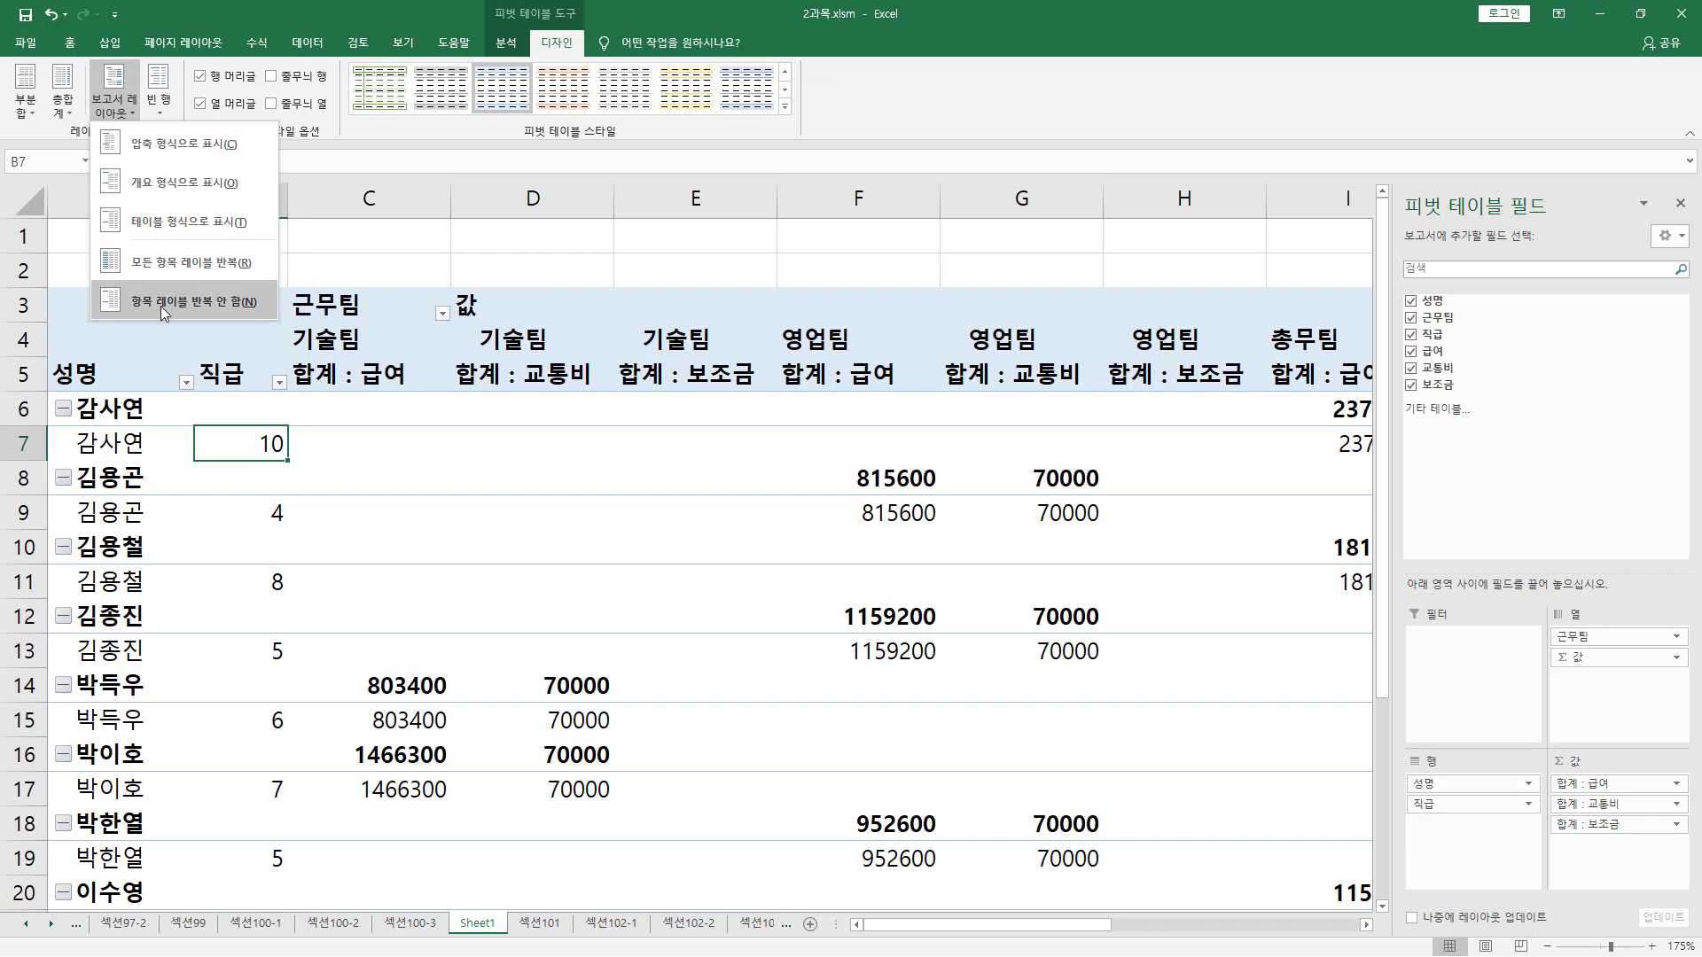
pyautogui.click(210, 302)
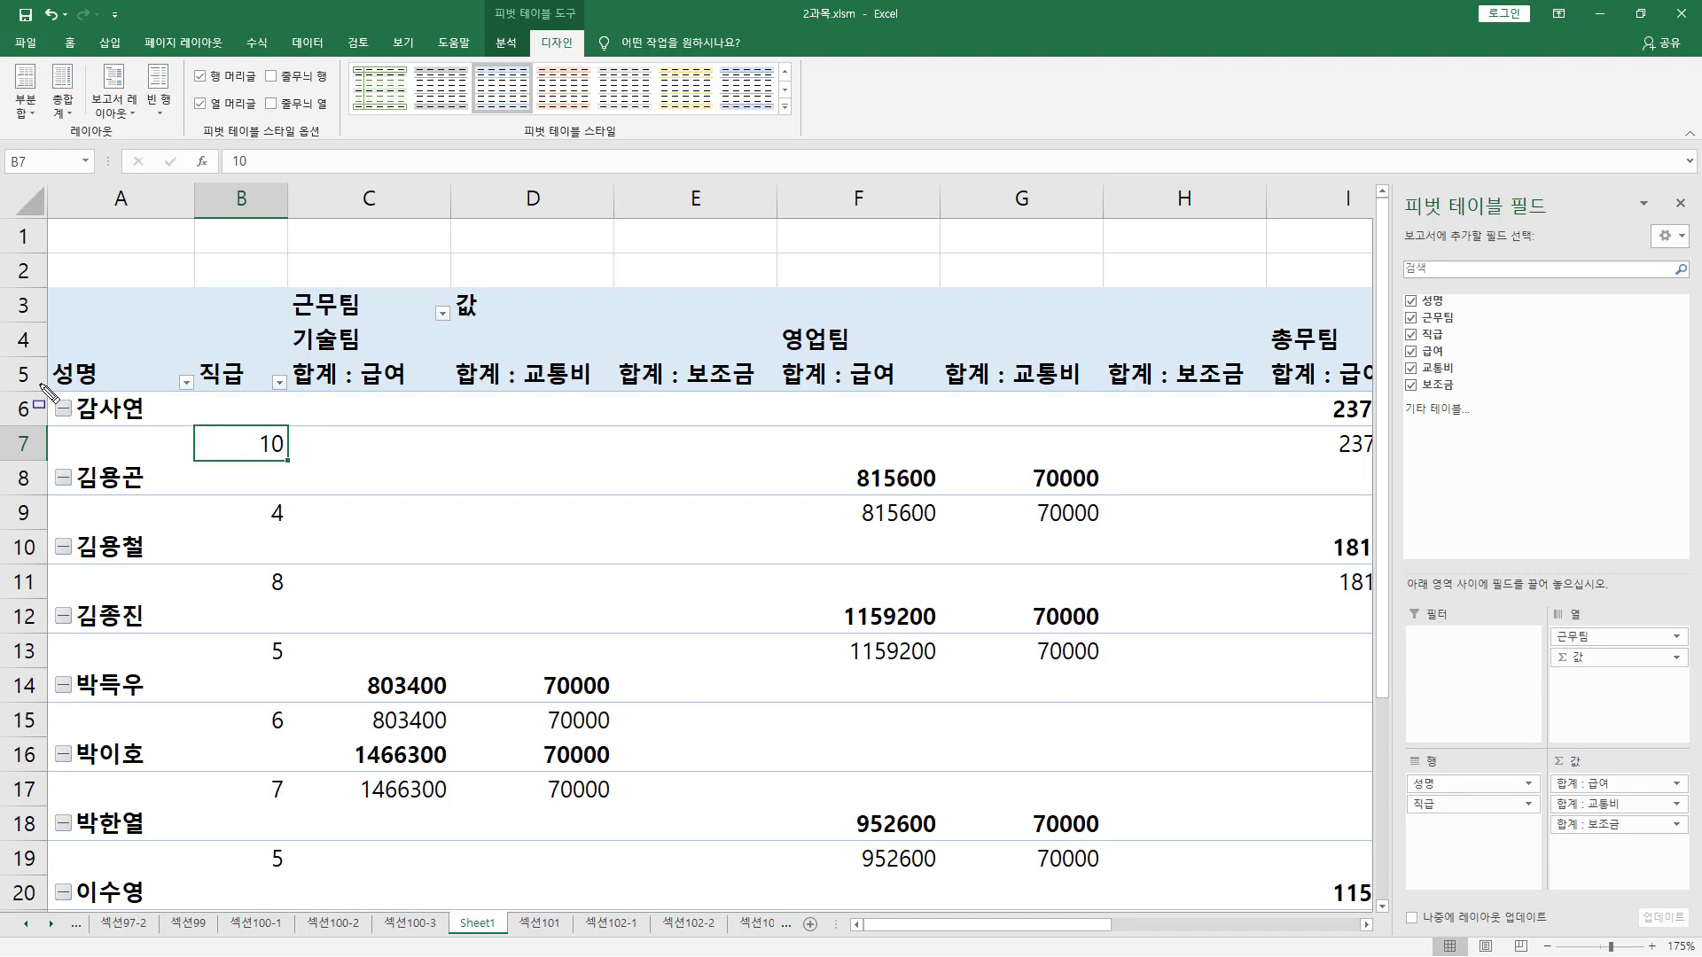
pyautogui.moveTo(200, 423); pyautogui.dragTo(296, 458)
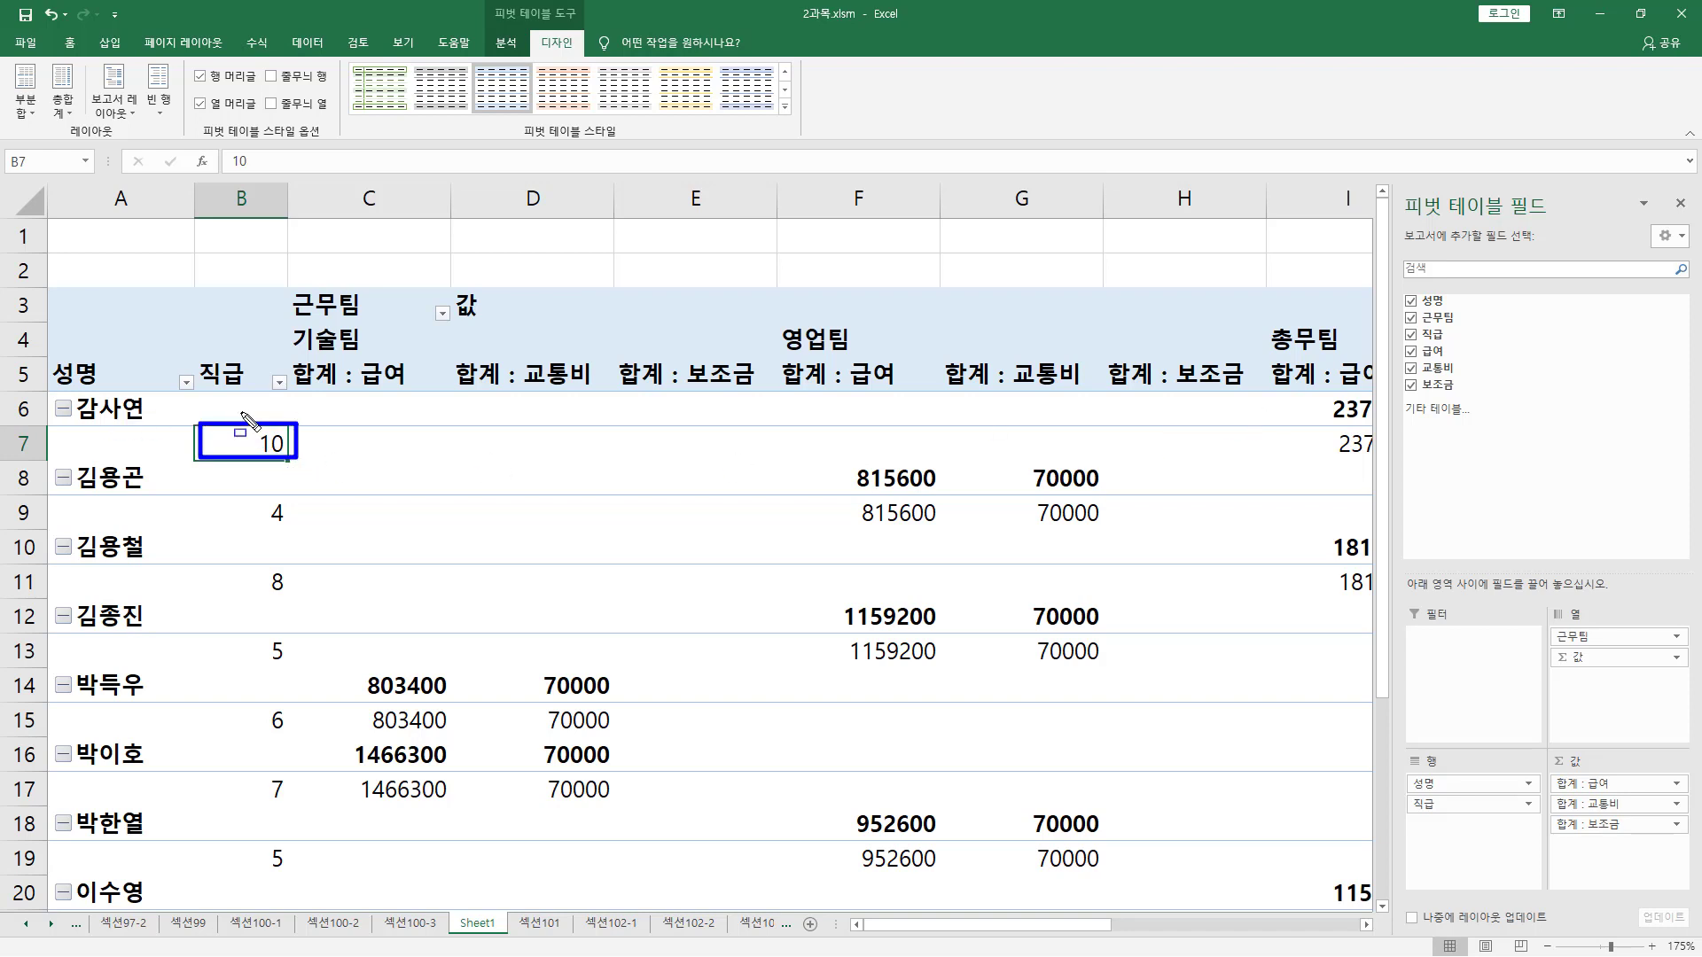
pyautogui.moveTo(1287, 388)
pyautogui.mouseDown()
pyautogui.moveTo(1382, 439)
pyautogui.moveTo(1373, 428)
pyautogui.mouseUp()
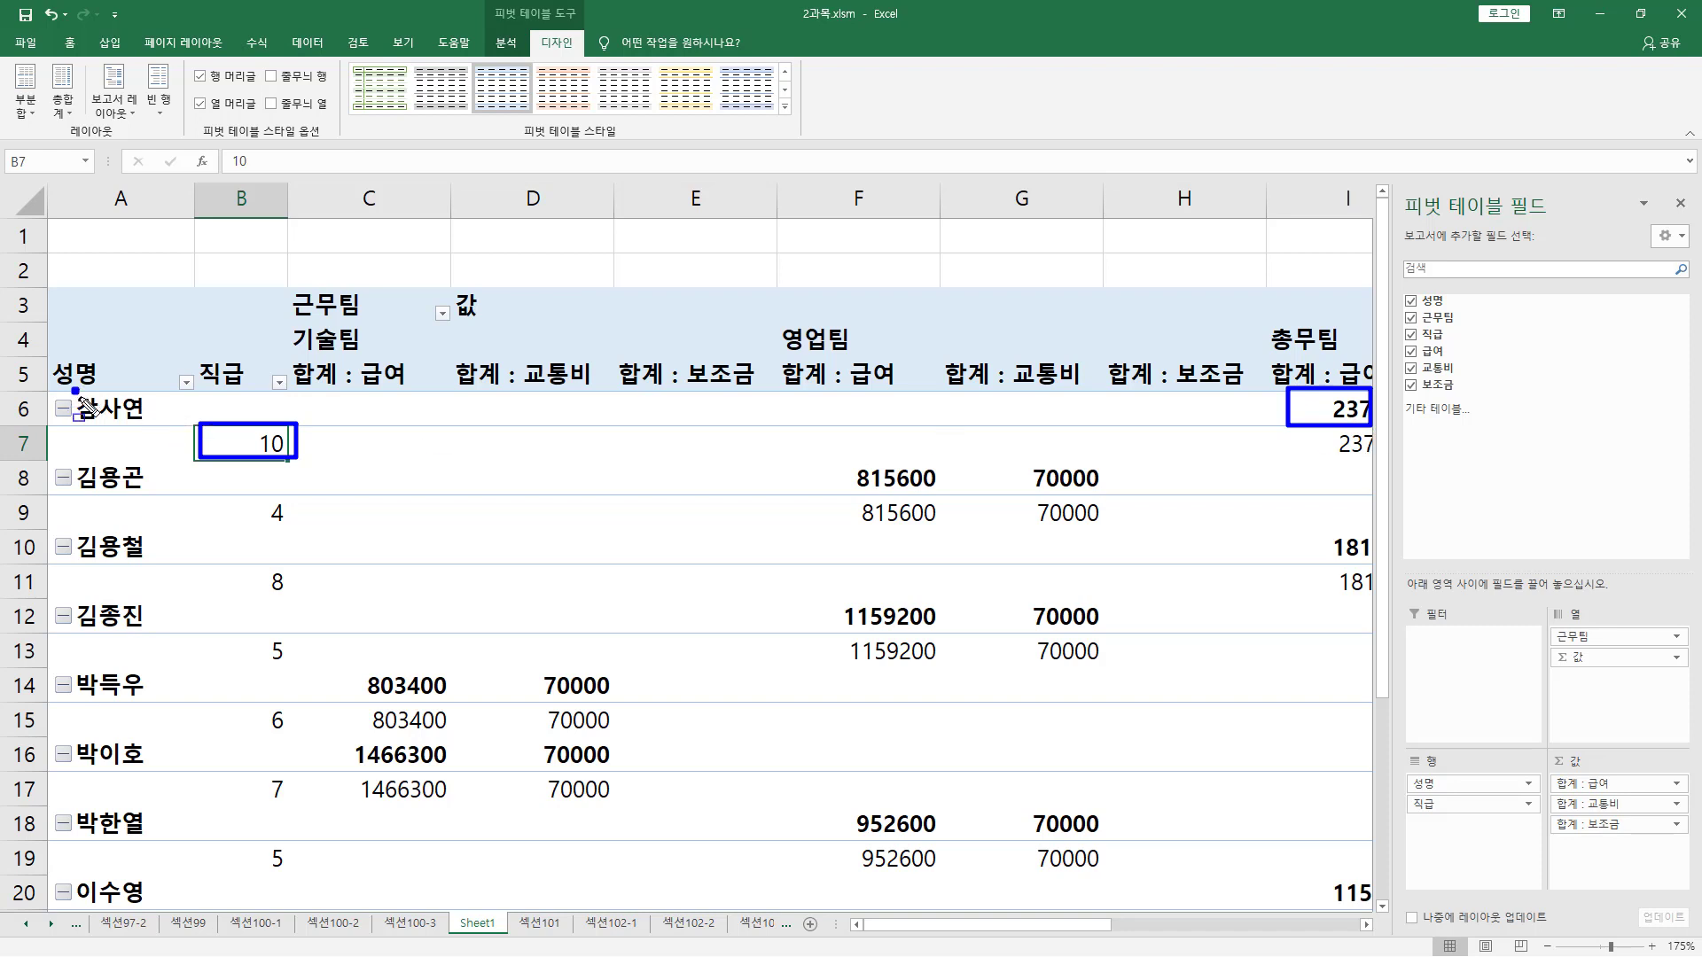
pyautogui.moveTo(73, 388); pyautogui.dragTo(153, 428)
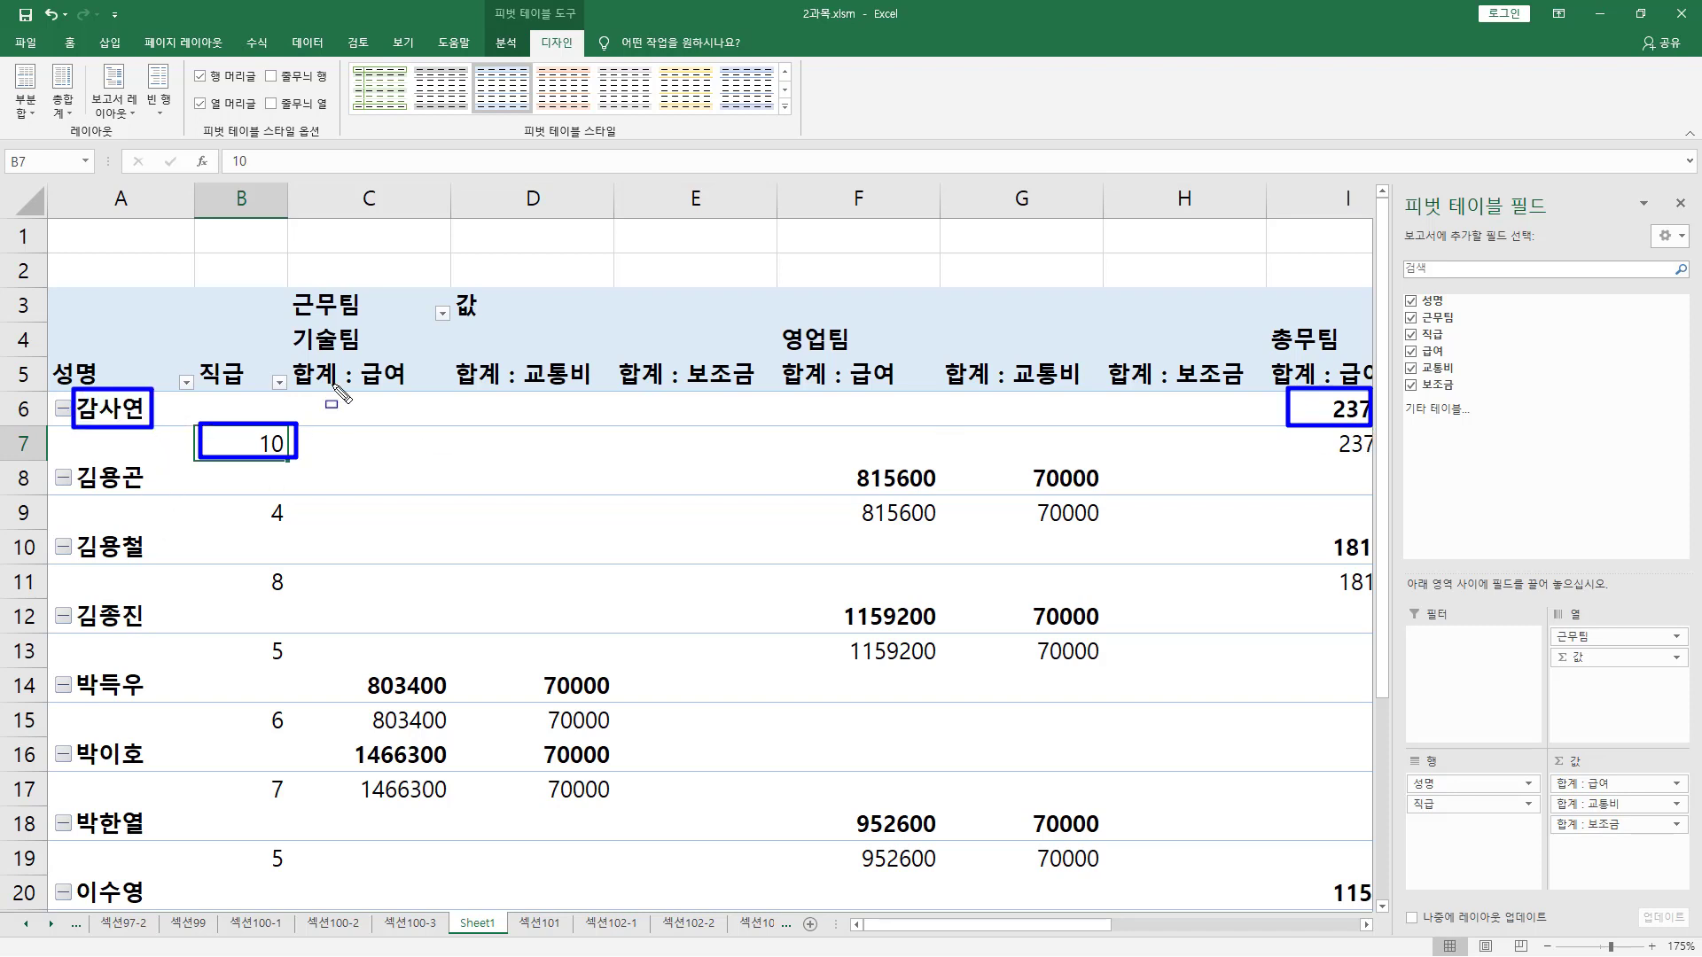
pyautogui.moveTo(284, 352)
pyautogui.mouseDown()
pyautogui.moveTo(315, 382)
pyautogui.moveTo(768, 395)
pyautogui.mouseUp()
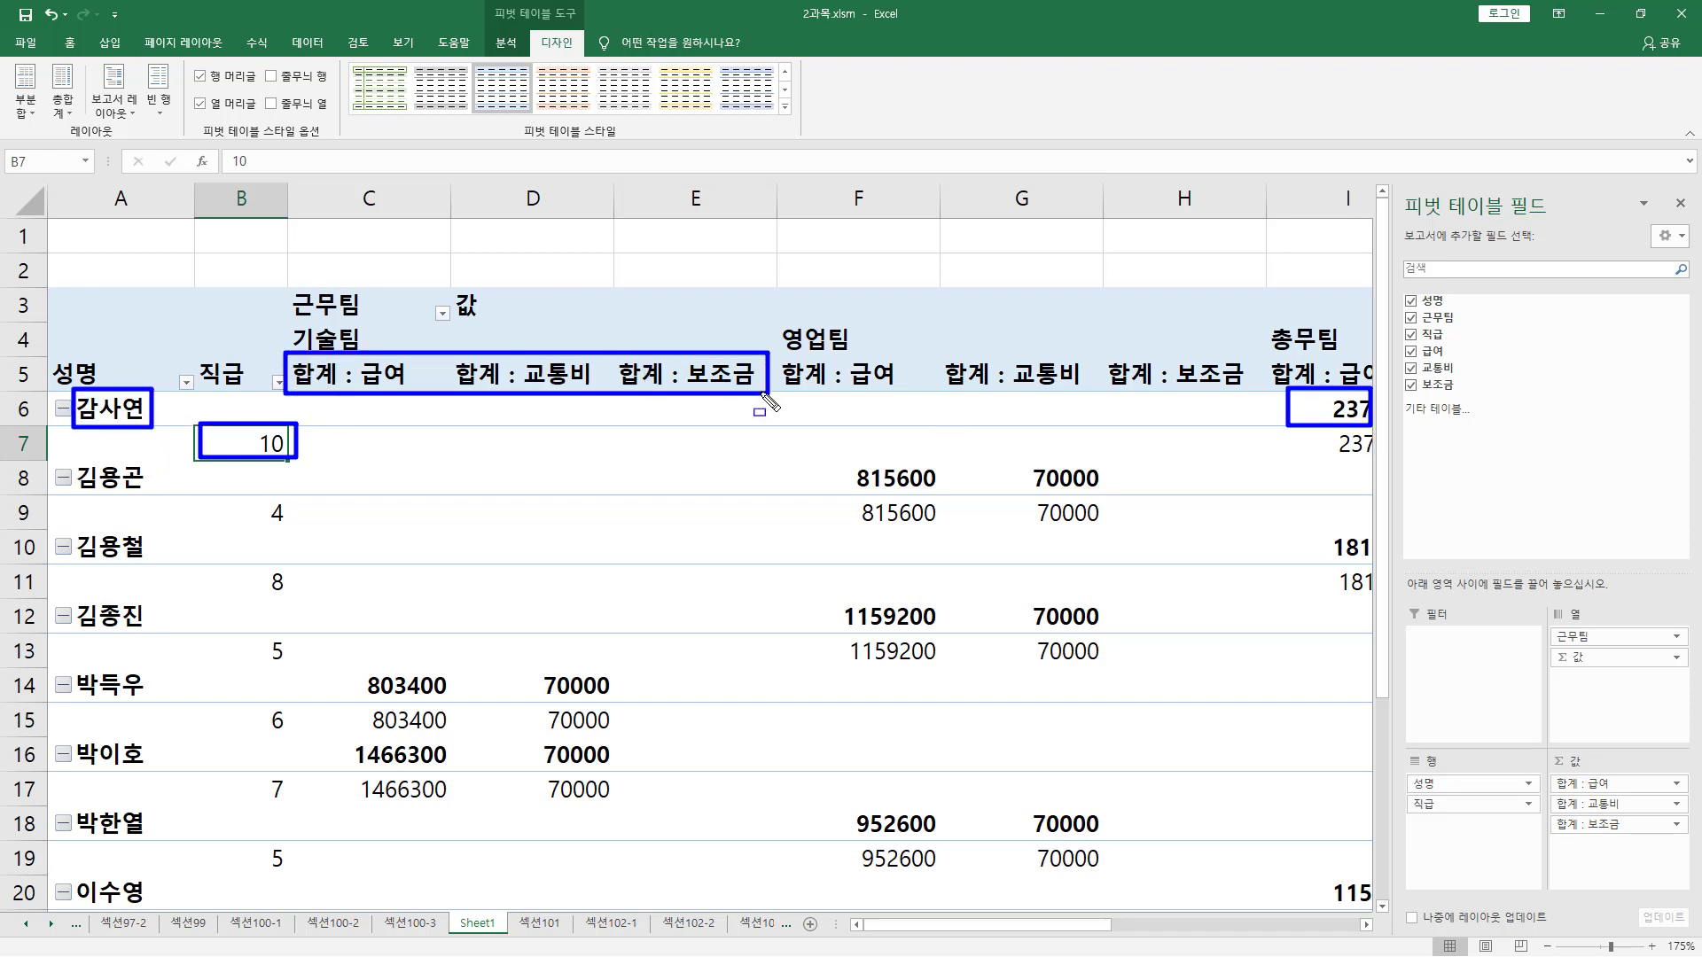
pyautogui.moveTo(318, 334); pyautogui.dragTo(365, 350)
pyautogui.moveTo(777, 352)
pyautogui.mouseDown()
pyautogui.moveTo(814, 381)
pyautogui.moveTo(1251, 395)
pyautogui.mouseUp()
pyautogui.moveTo(780, 320); pyautogui.dragTo(852, 351)
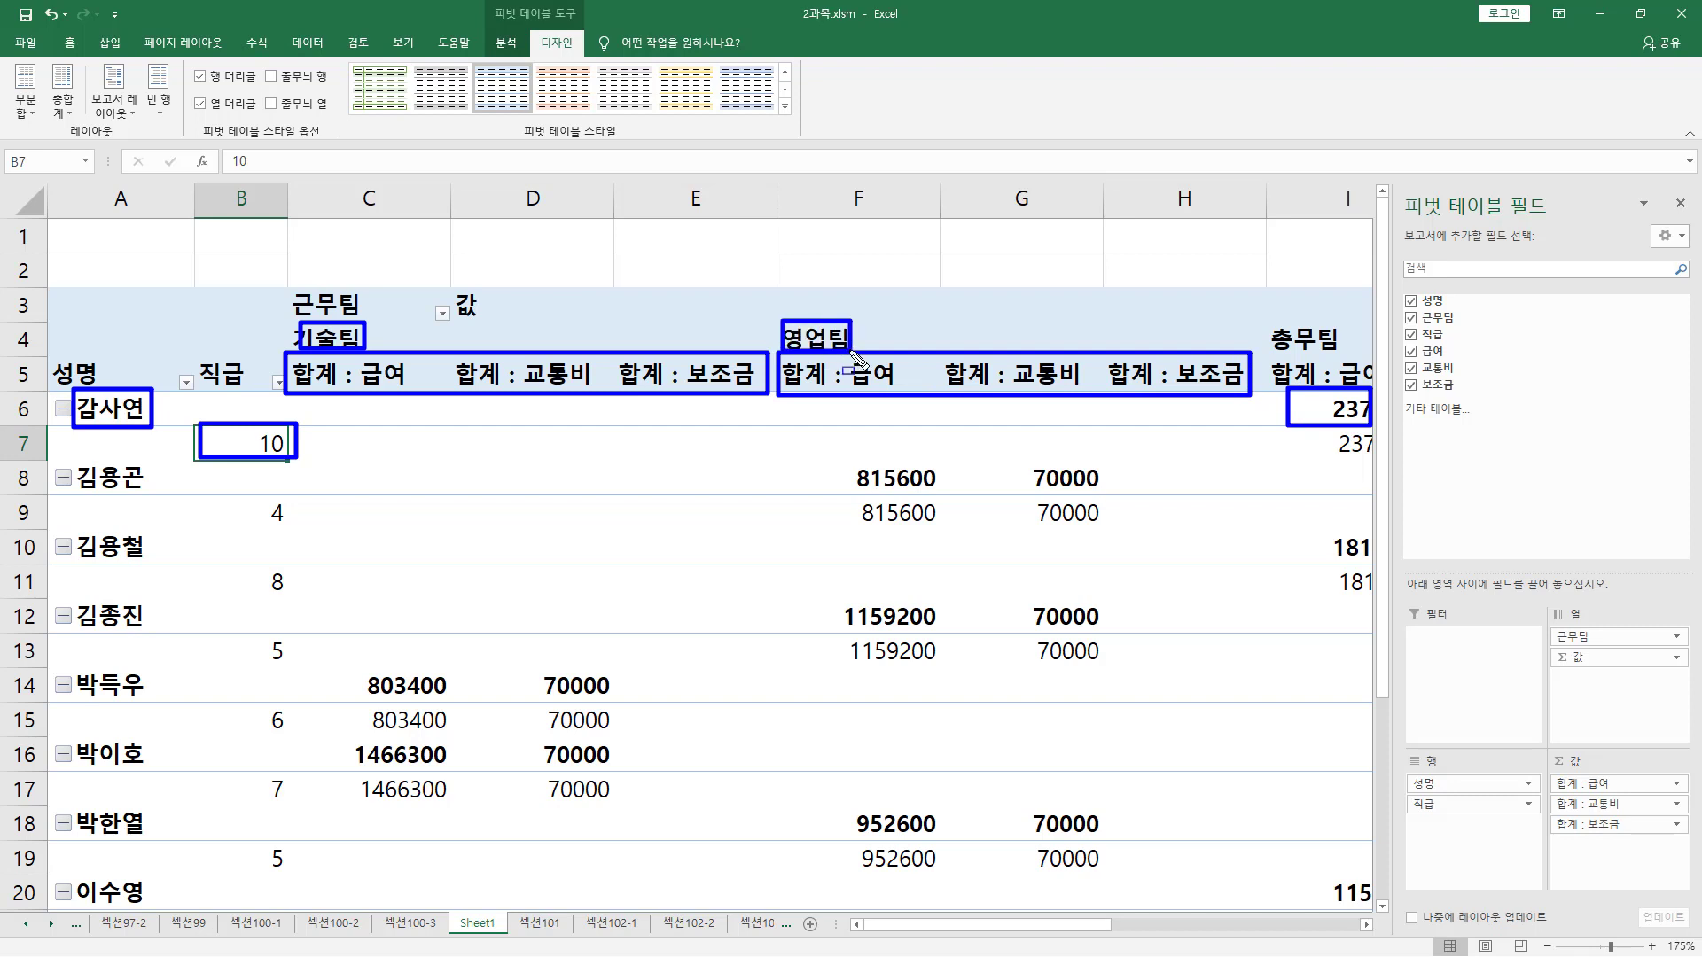
pyautogui.press('Escape')
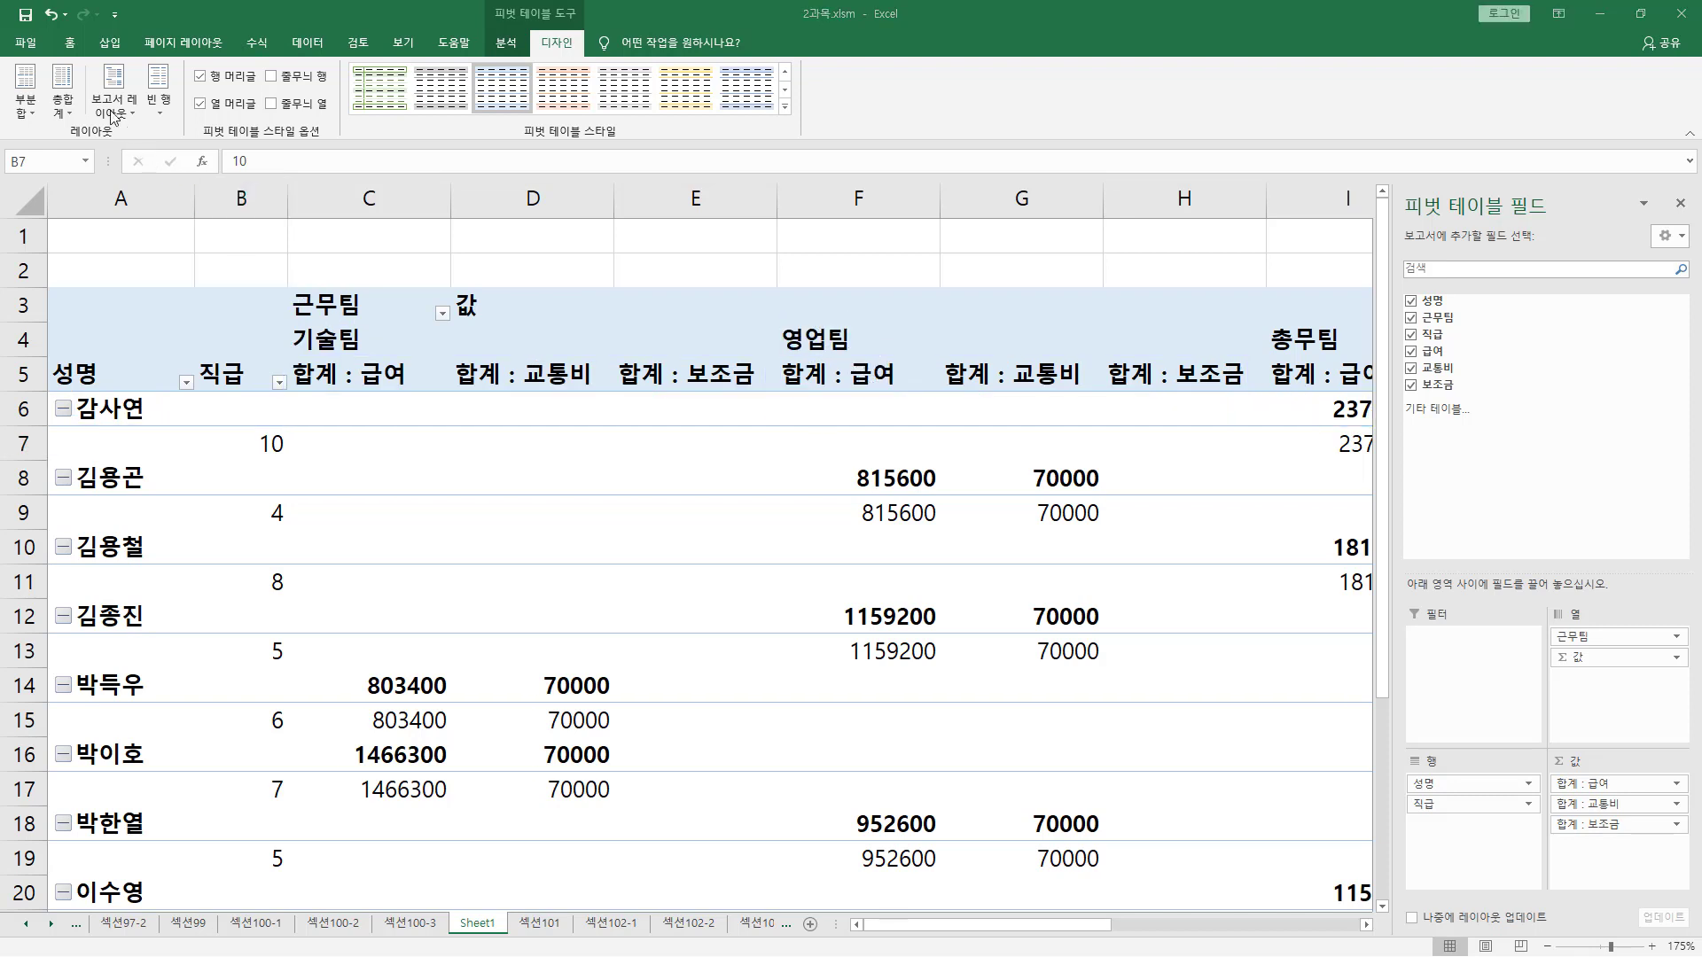
pyautogui.click(113, 99)
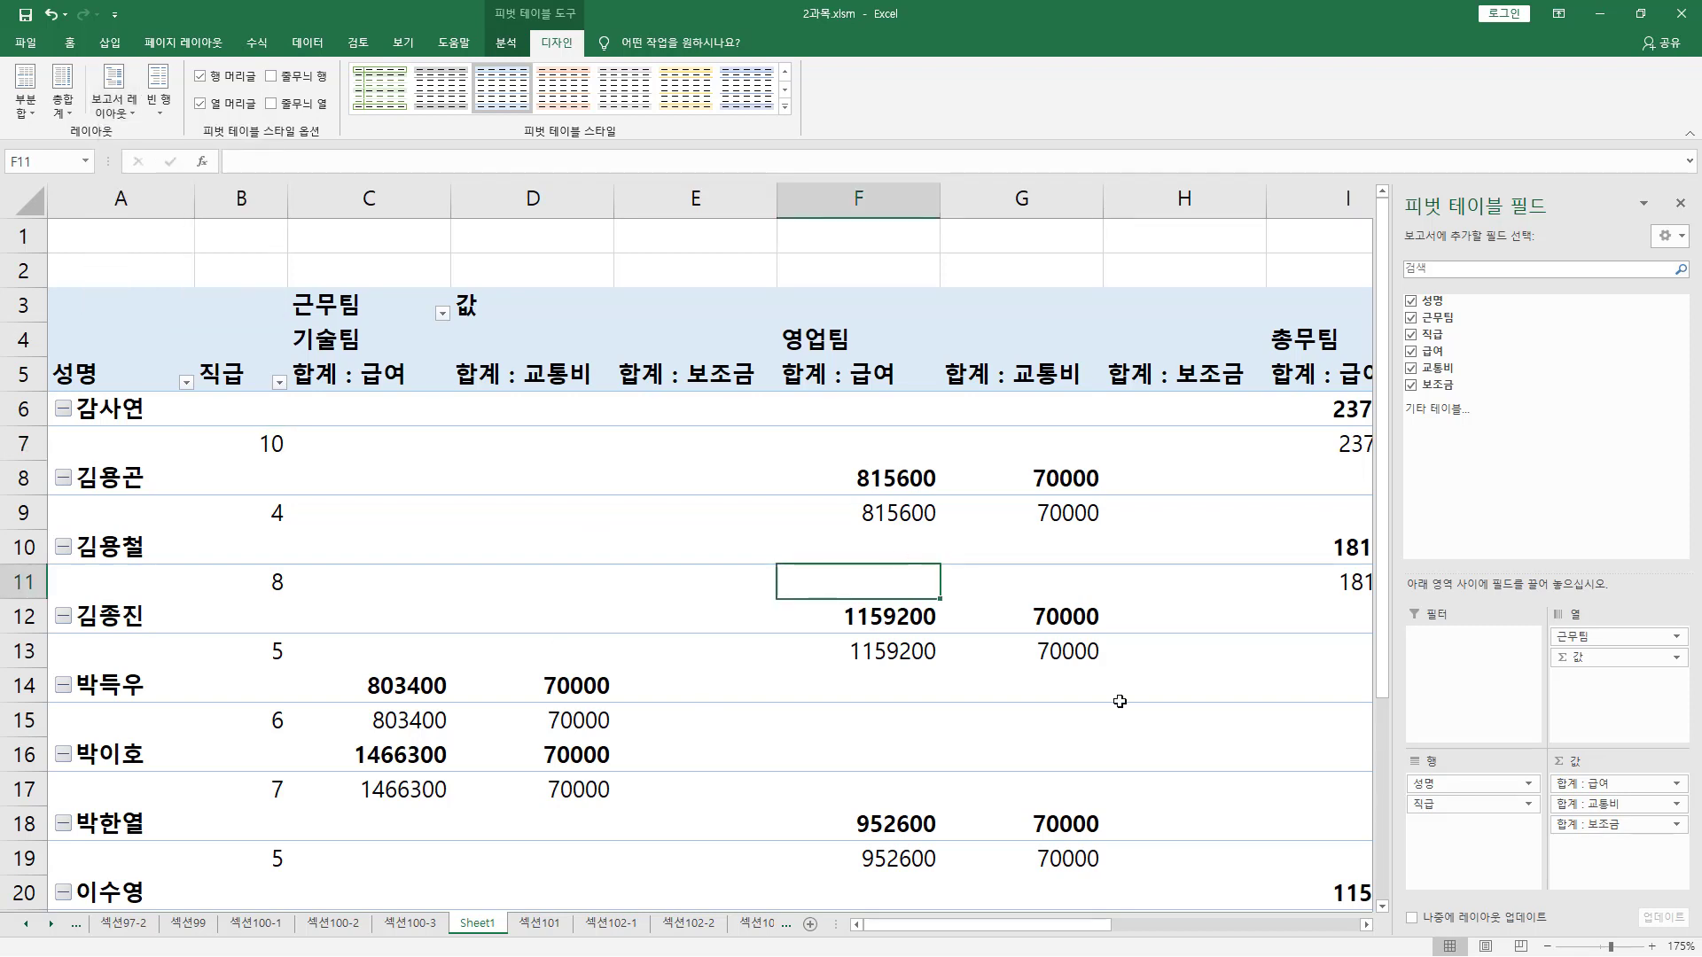
# Step: Move the 성명 field from the rows to the report filter, and remove 교통비 and 보조금 from the values
pyautogui.moveTo(1422, 784); pyautogui.dragTo(1472, 712)
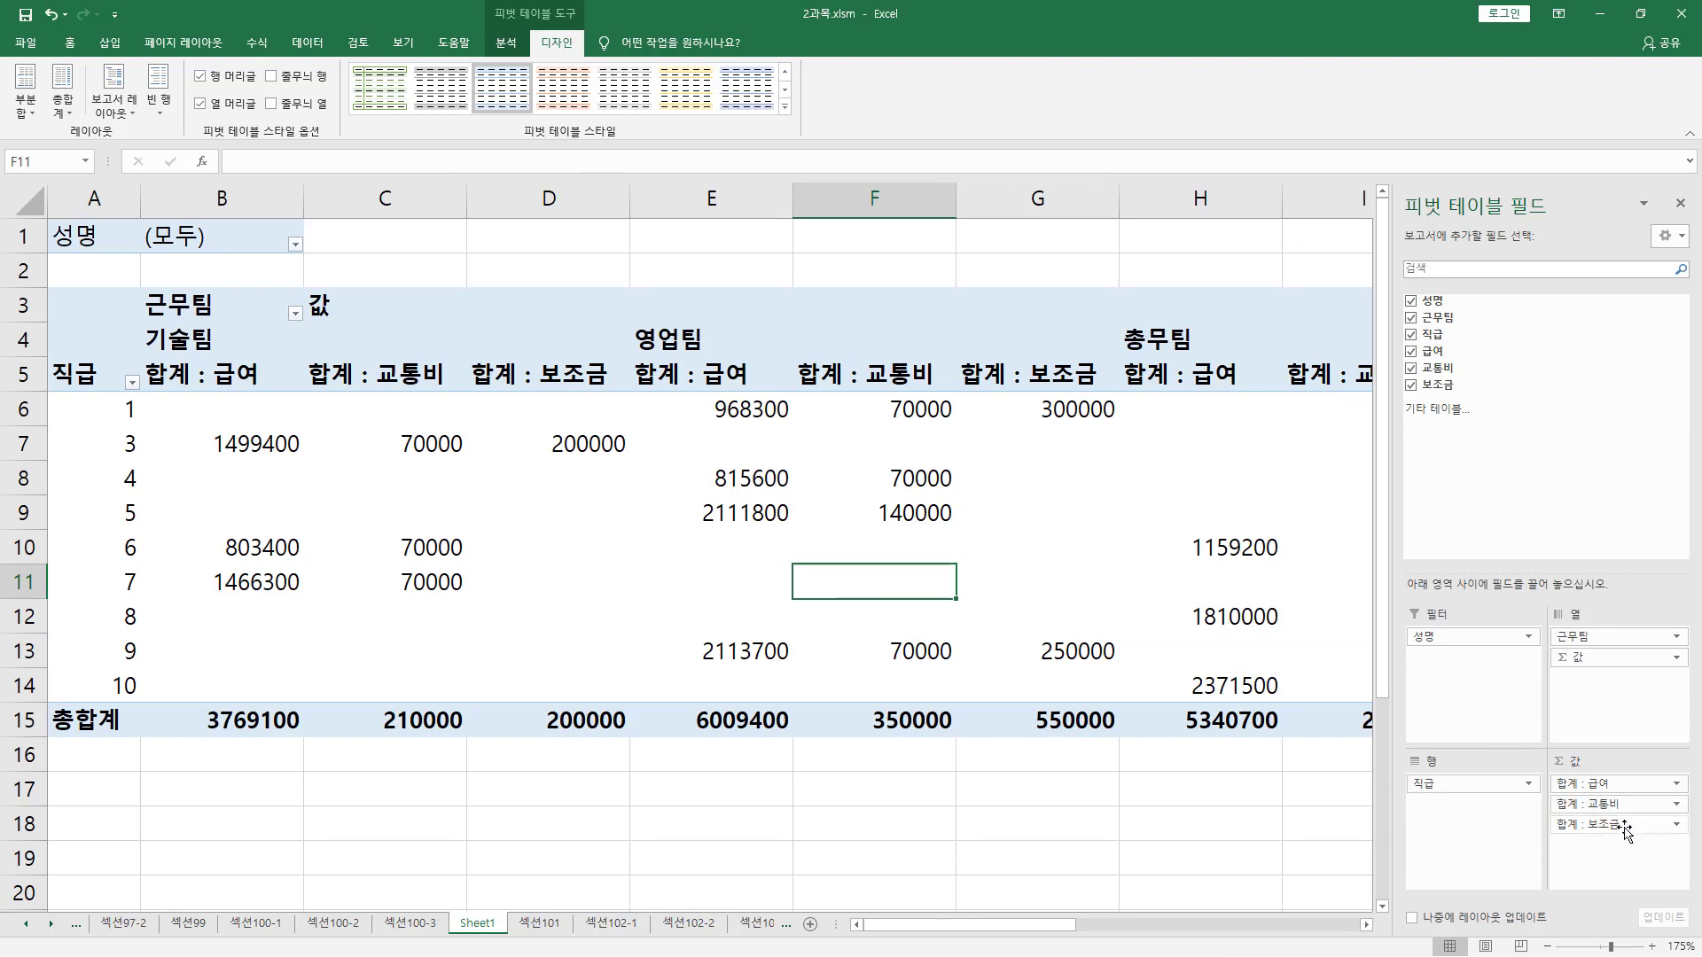
pyautogui.click(1598, 807)
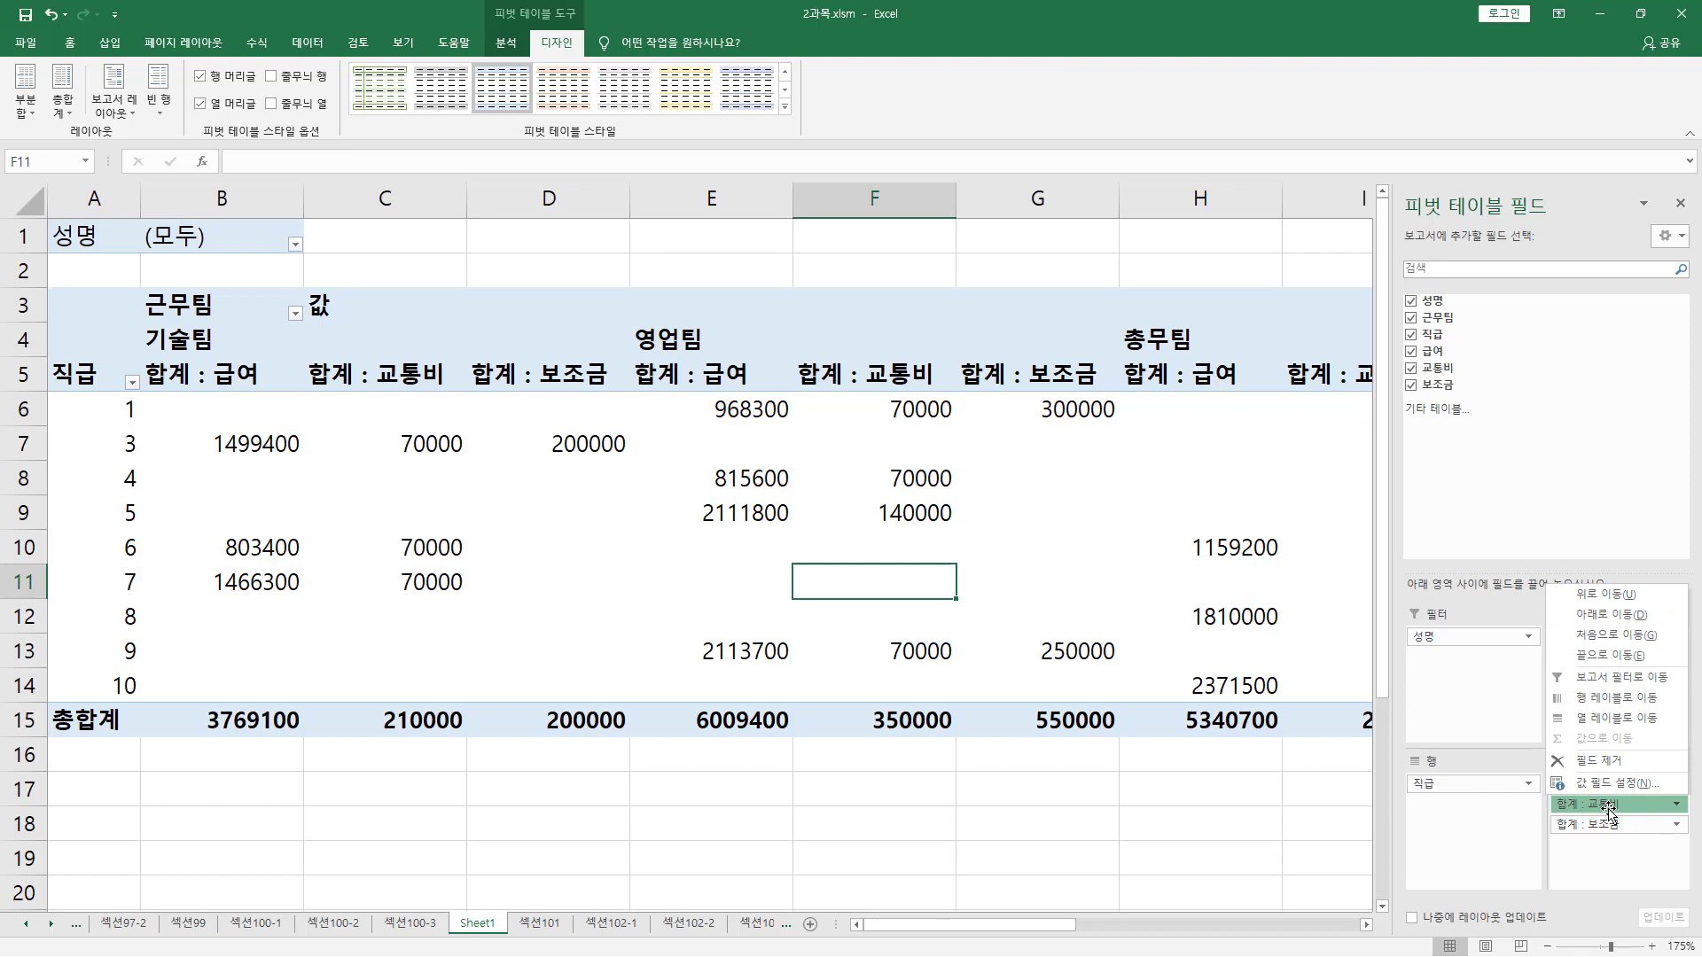
pyautogui.click(1601, 762)
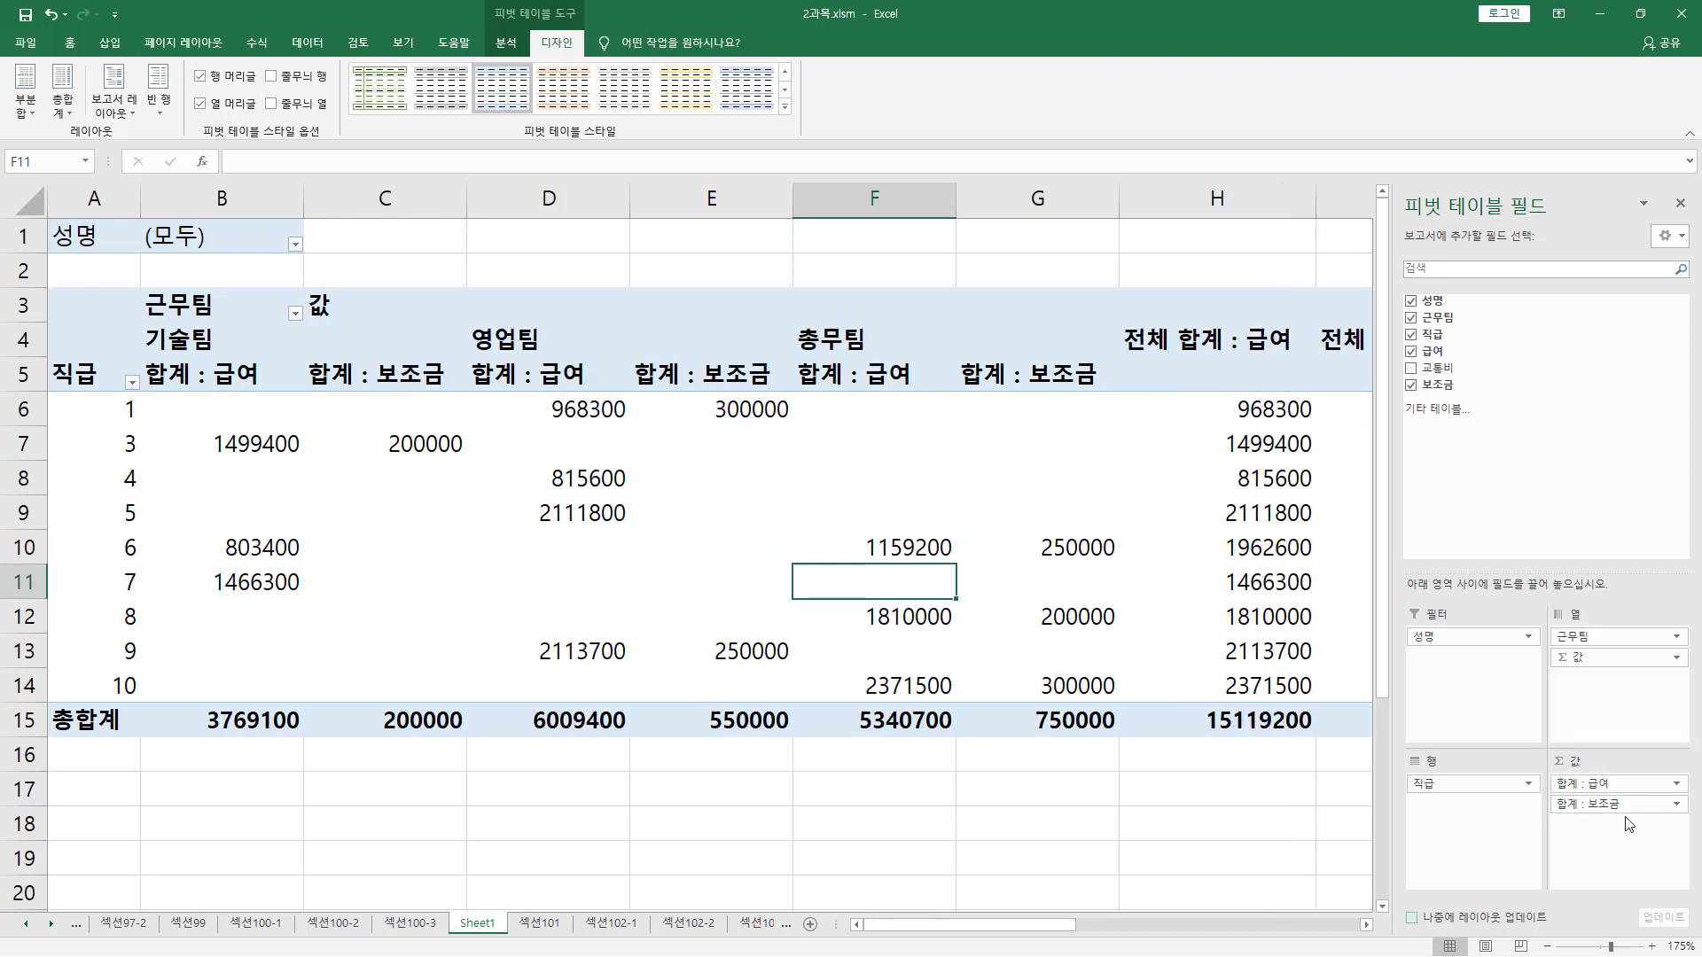
pyautogui.click(1607, 805)
pyautogui.click(1617, 831)
pyautogui.moveTo(1587, 810); pyautogui.dragTo(1526, 434)
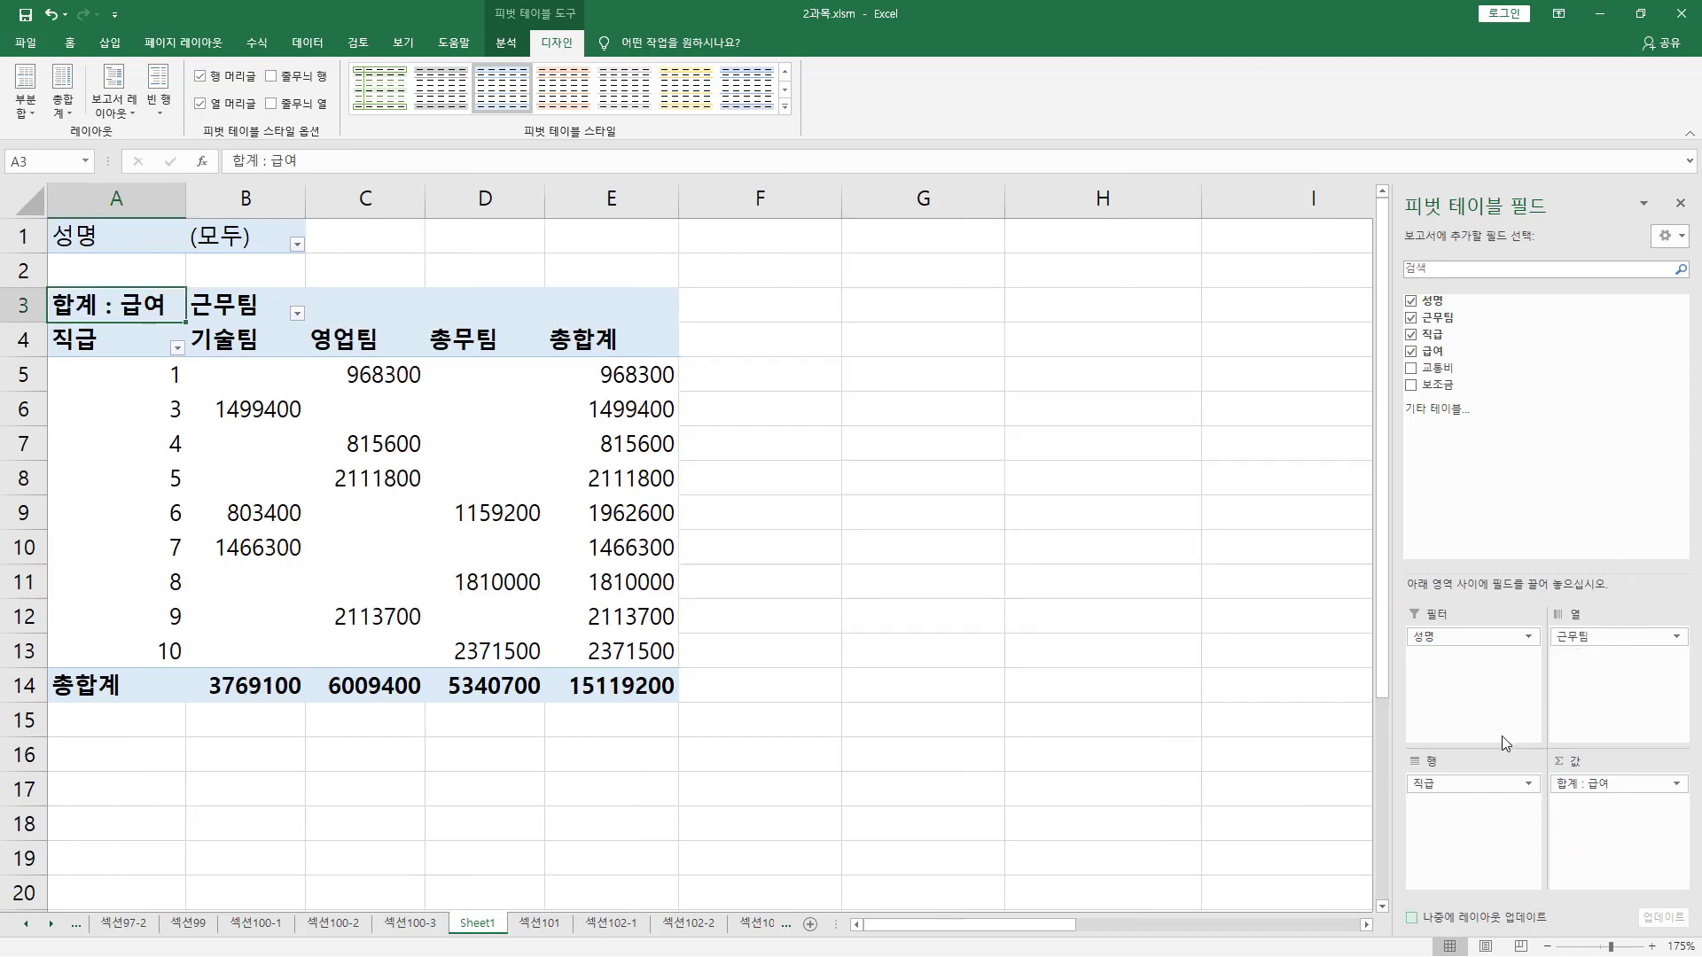
# Step: Filter the pivot table by 성명 to show only the first employee listed
pyautogui.click(226, 294)
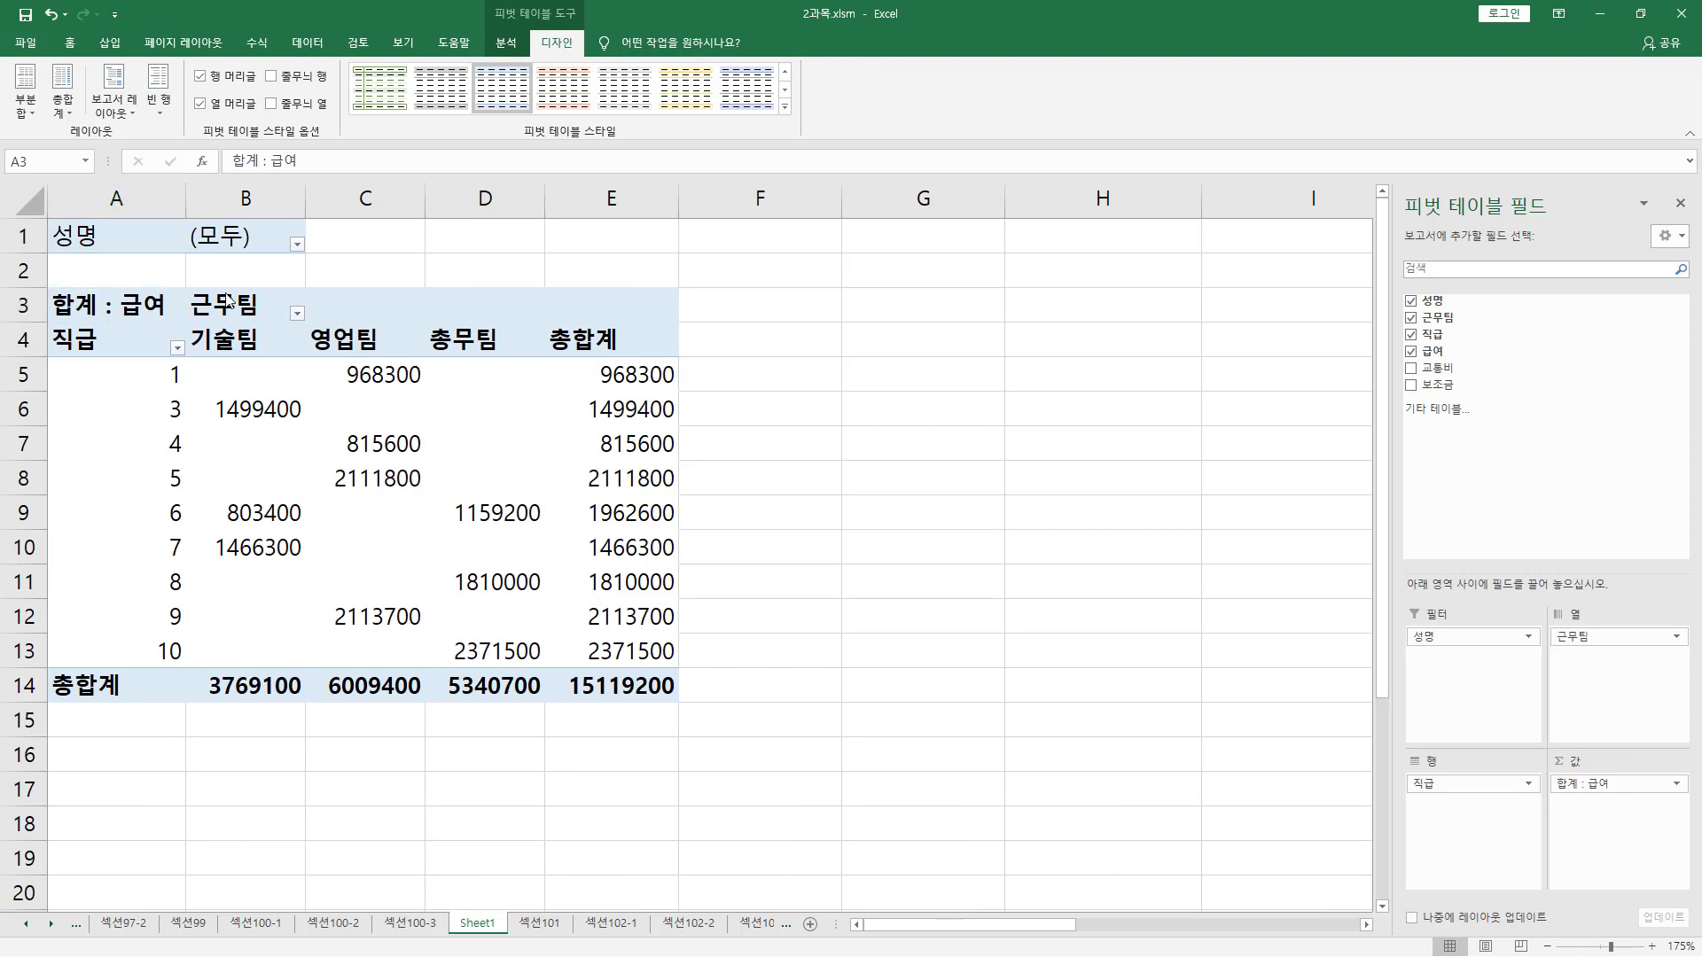
pyautogui.moveTo(59, 230); pyautogui.dragTo(434, 359)
pyautogui.click(297, 245)
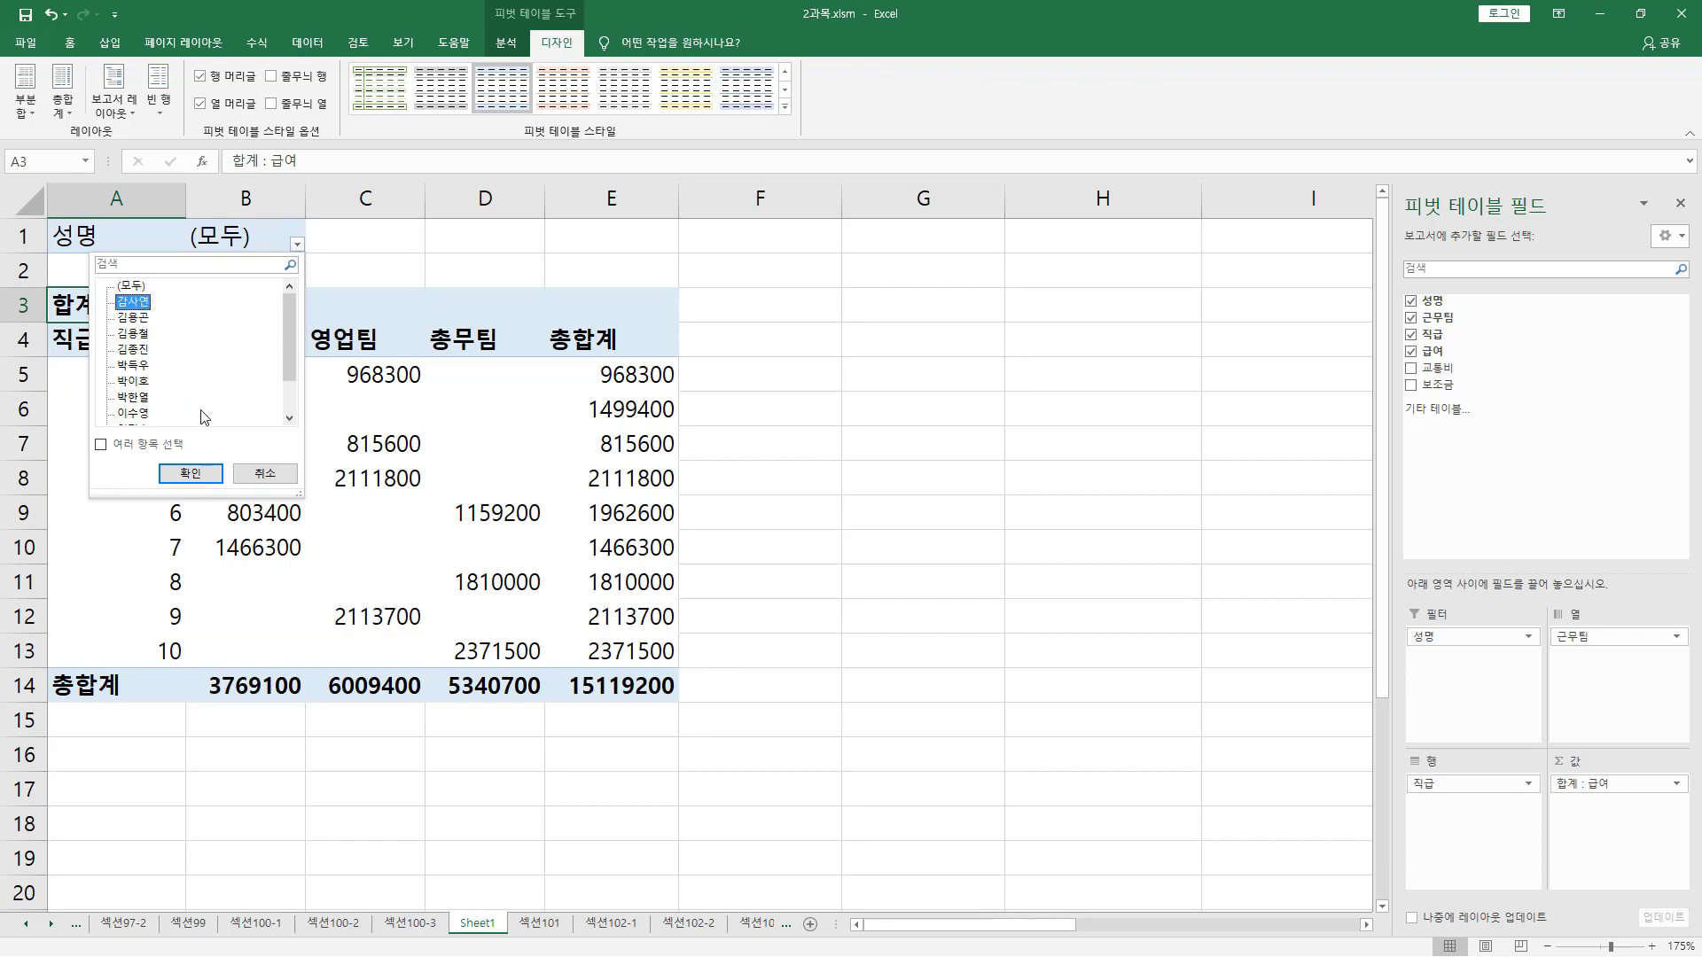
pyautogui.click(195, 472)
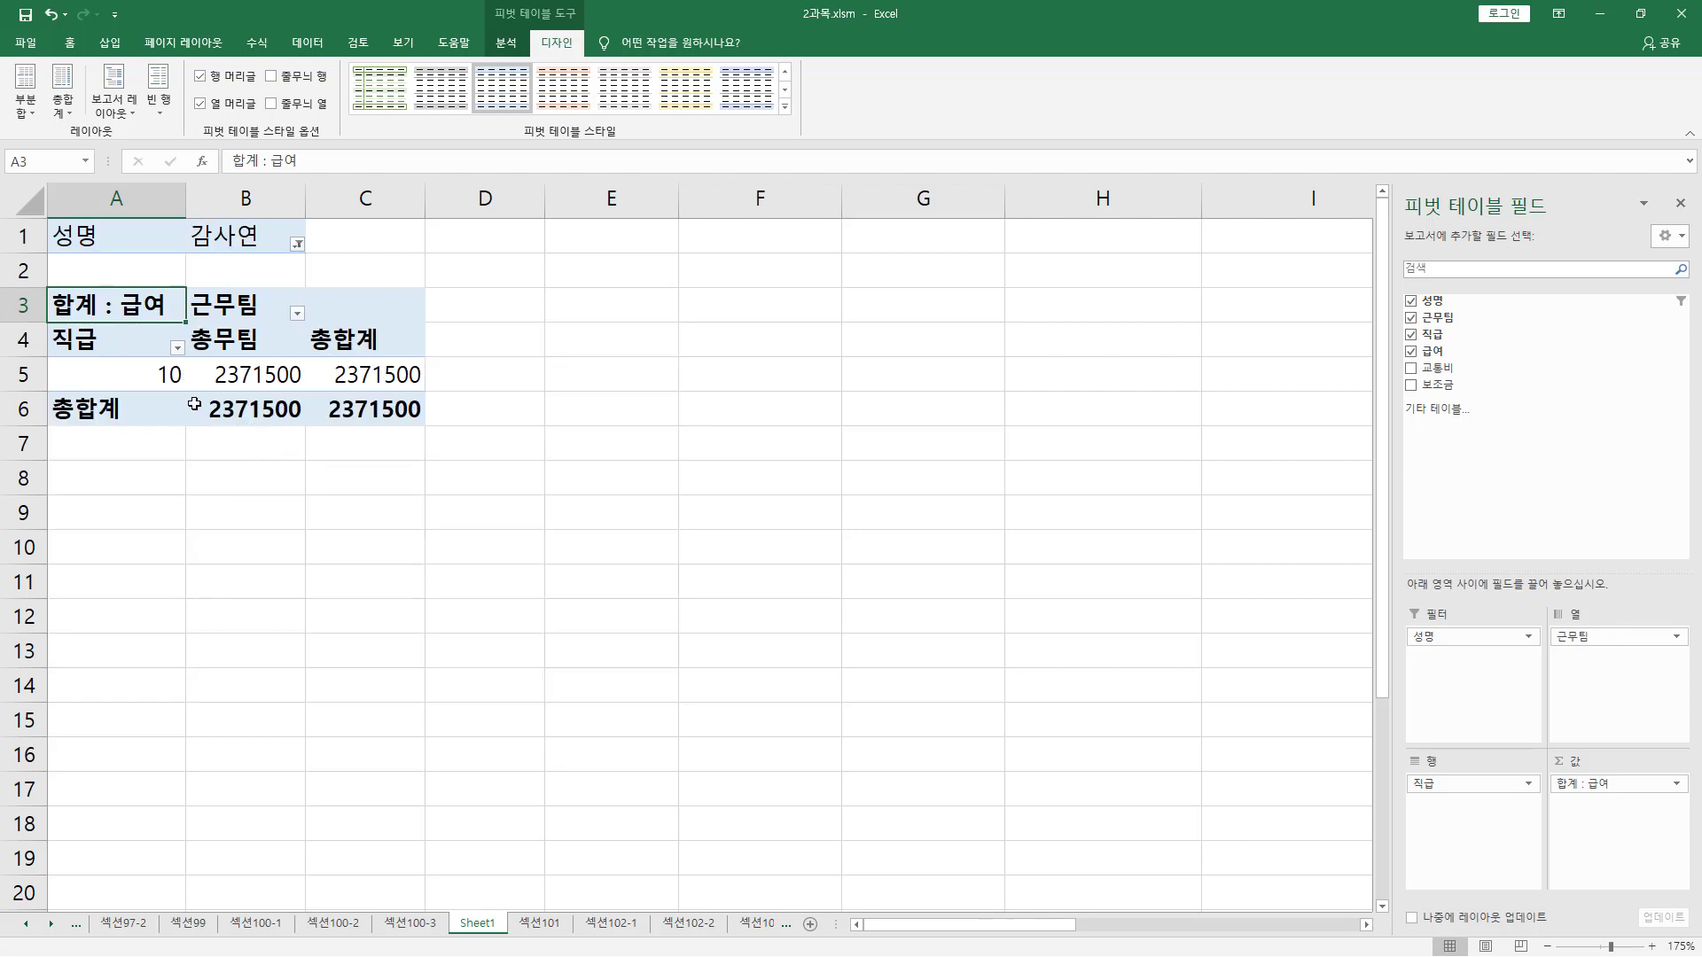
# Step: Filter the pivot table by 성명 to show only the third employee listed
pyautogui.click(297, 245)
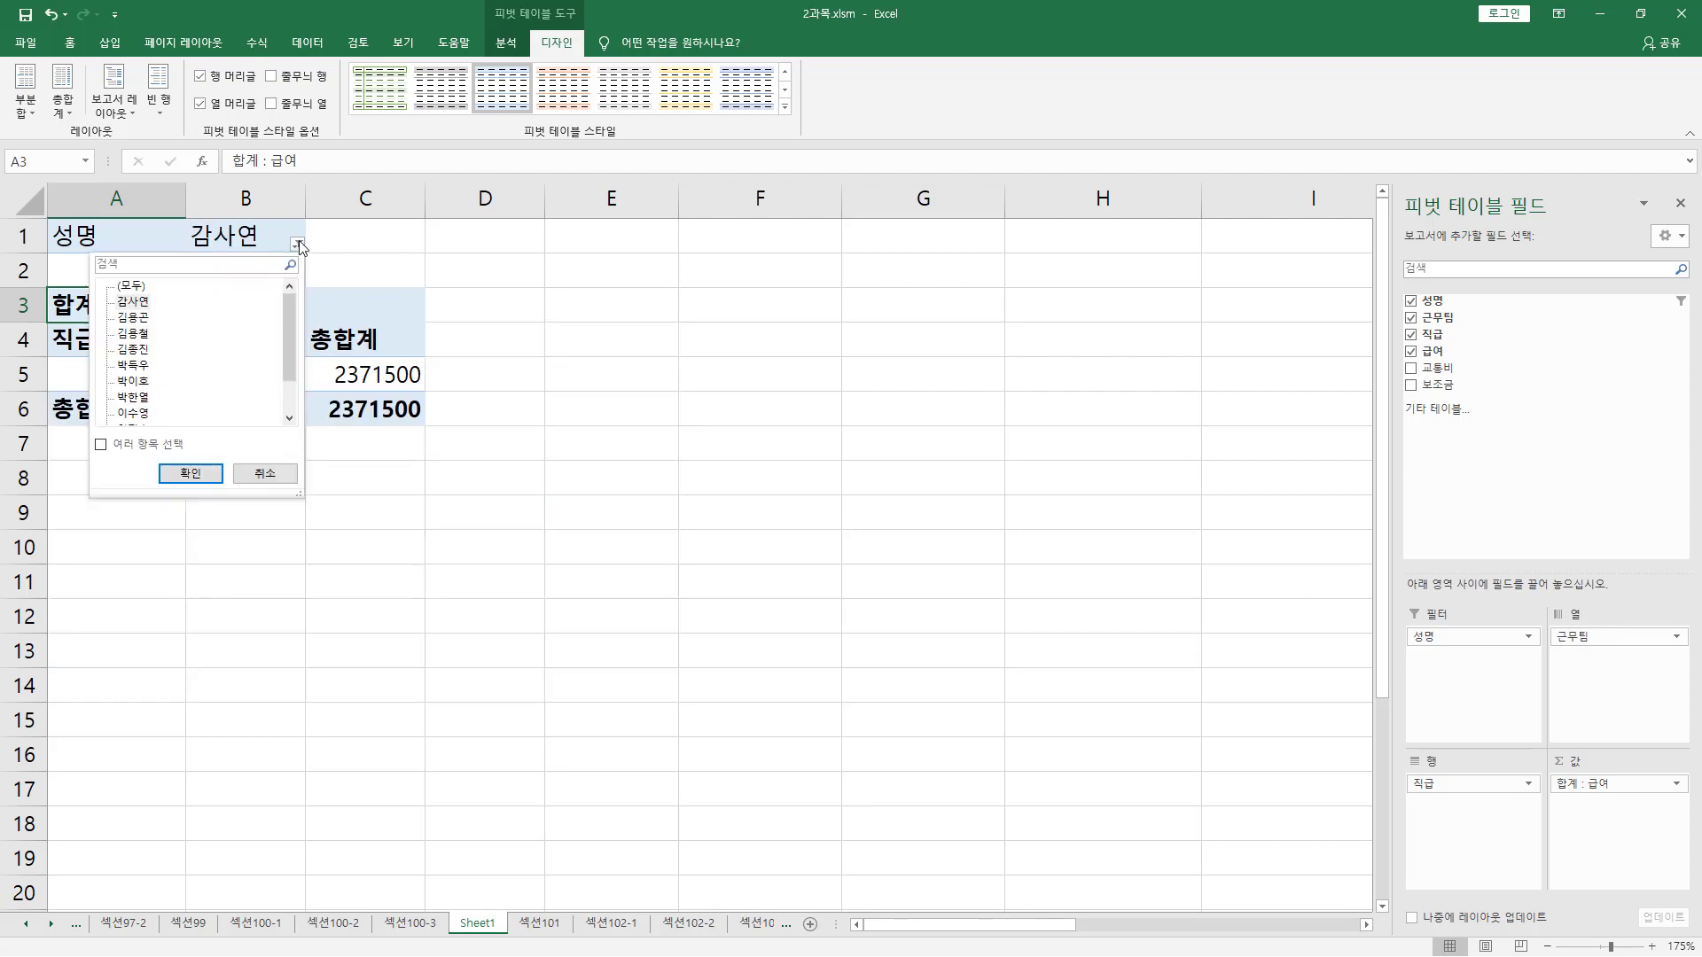
pyautogui.click(133, 335)
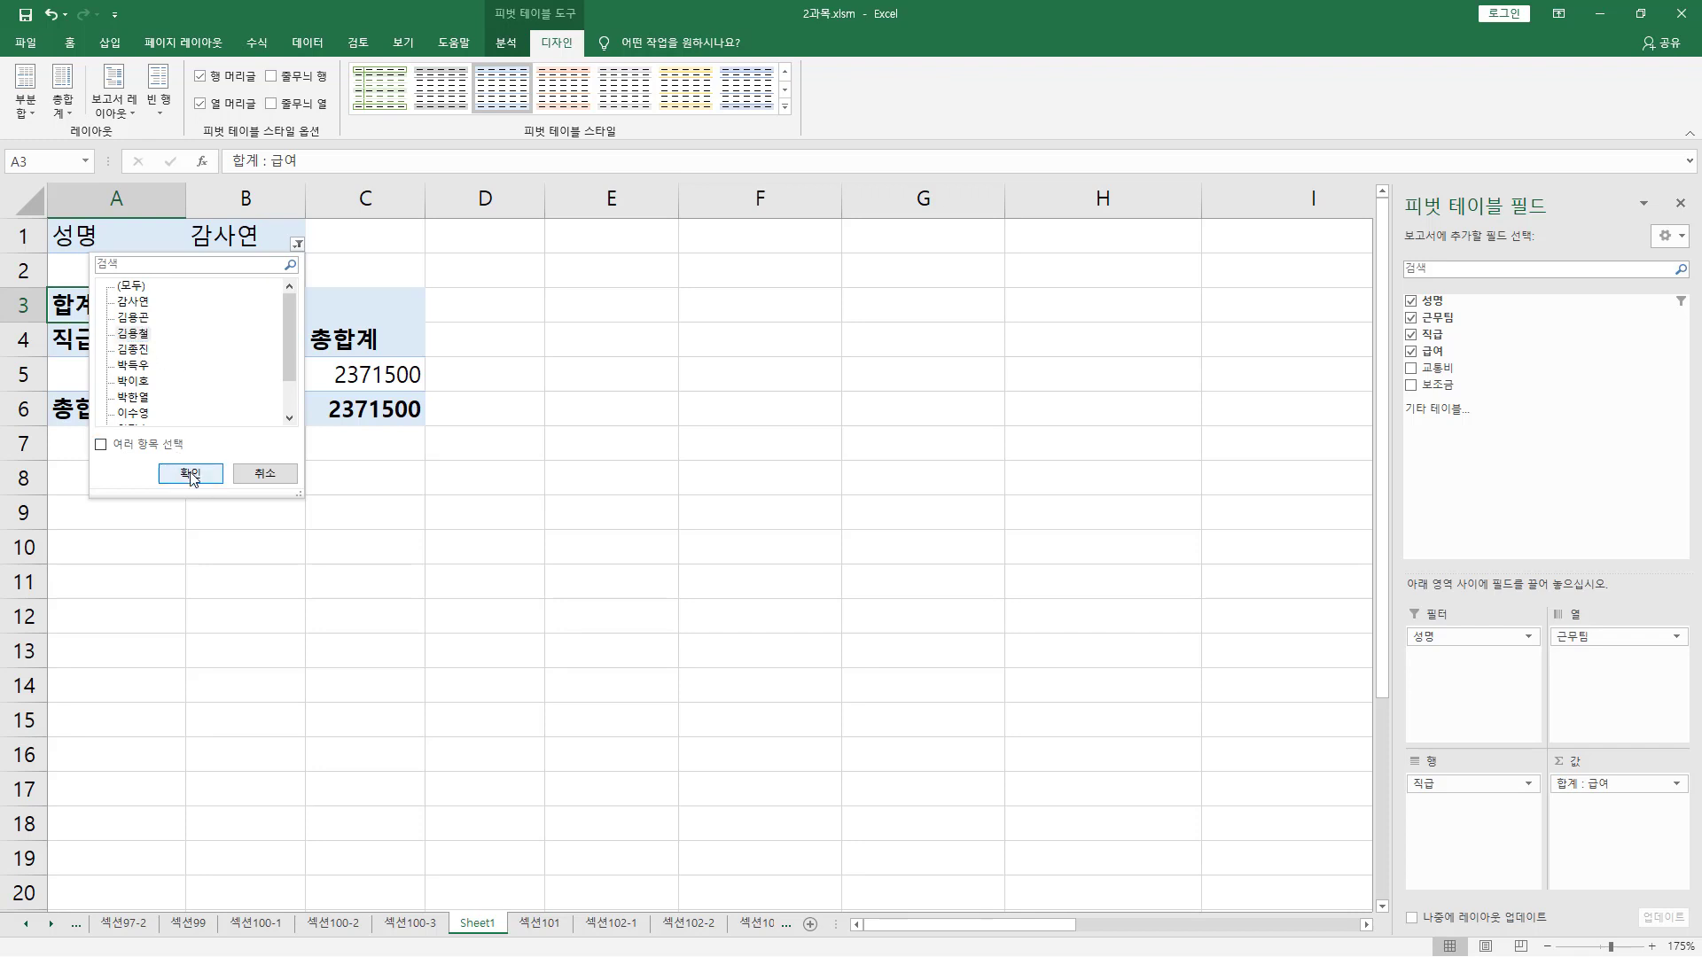
pyautogui.click(192, 475)
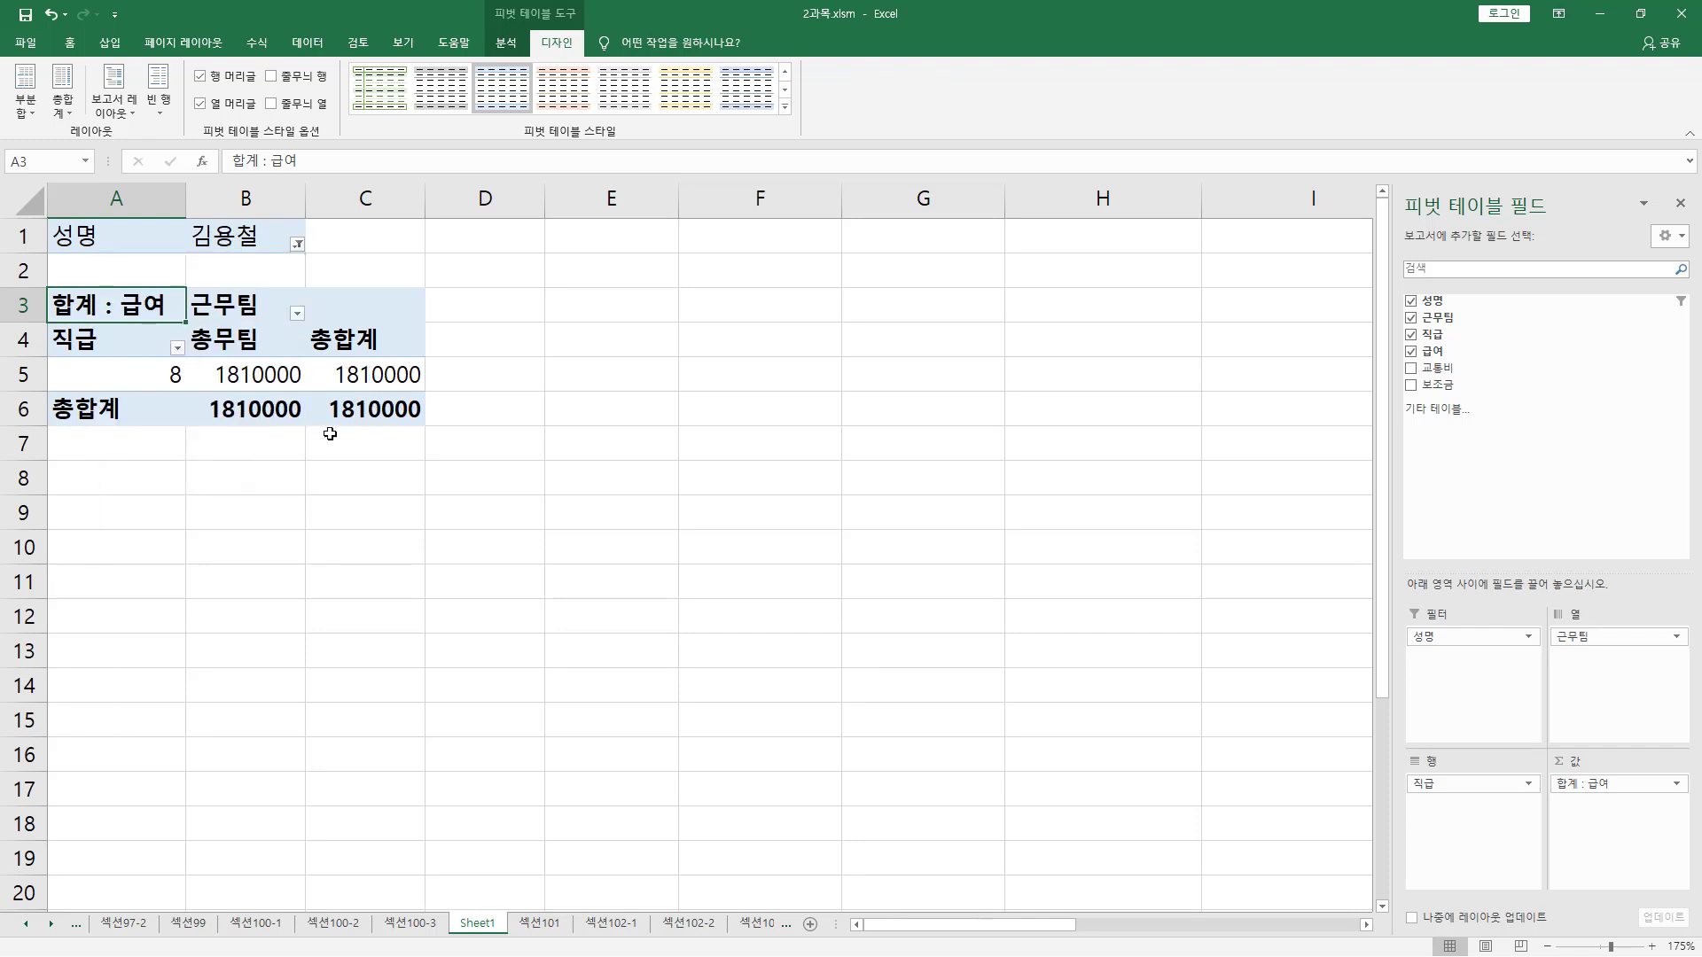
# Step: Allow multiple item selection (여러 항목 선택) in the 성명 report filter and show the first, third, fourth, sixth and eighth employees listed
pyautogui.click(297, 245)
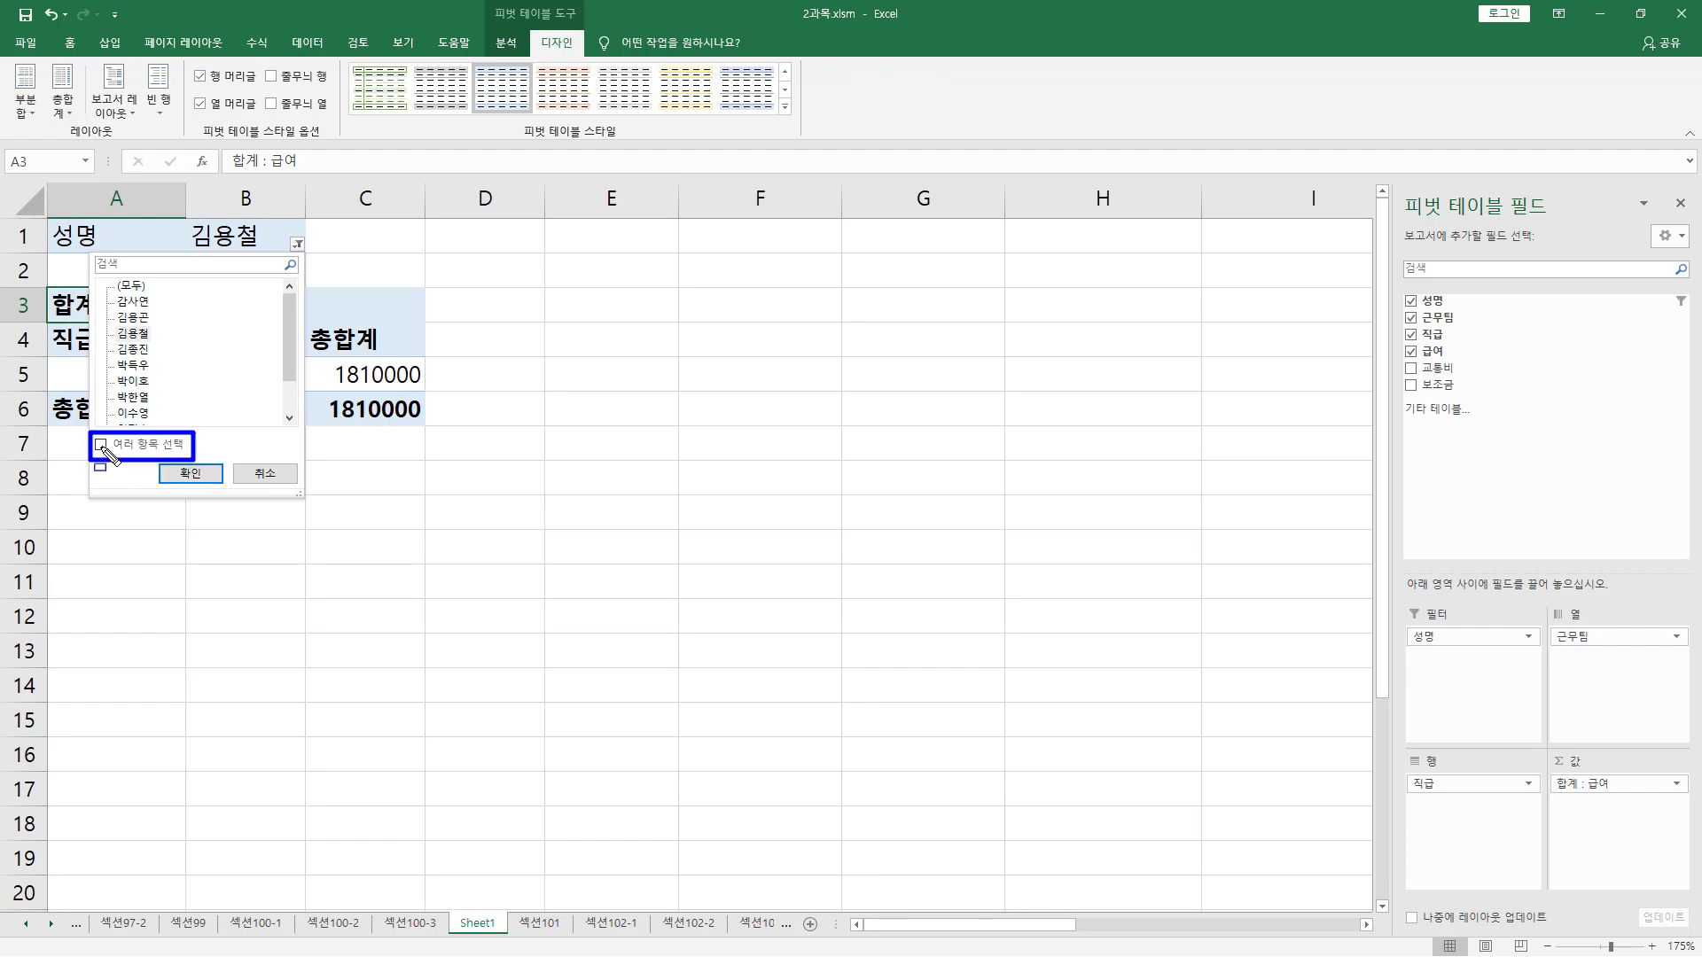
pyautogui.press('Escape')
pyautogui.click(295, 248)
pyautogui.click(297, 248)
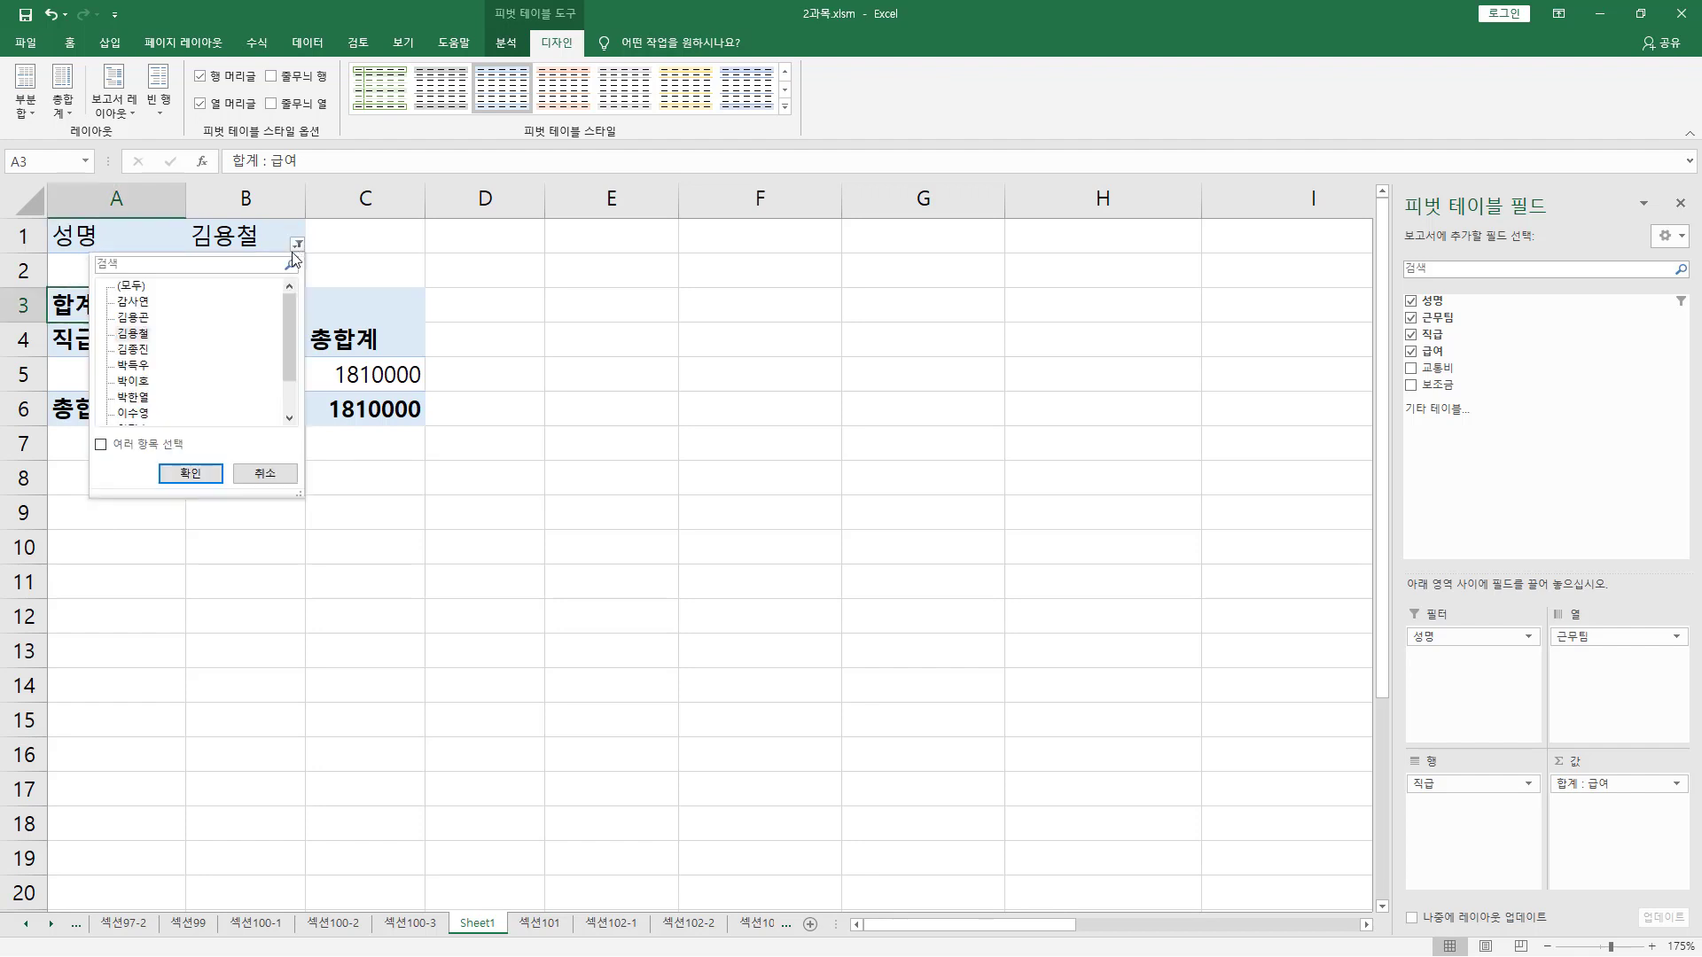
pyautogui.click(102, 445)
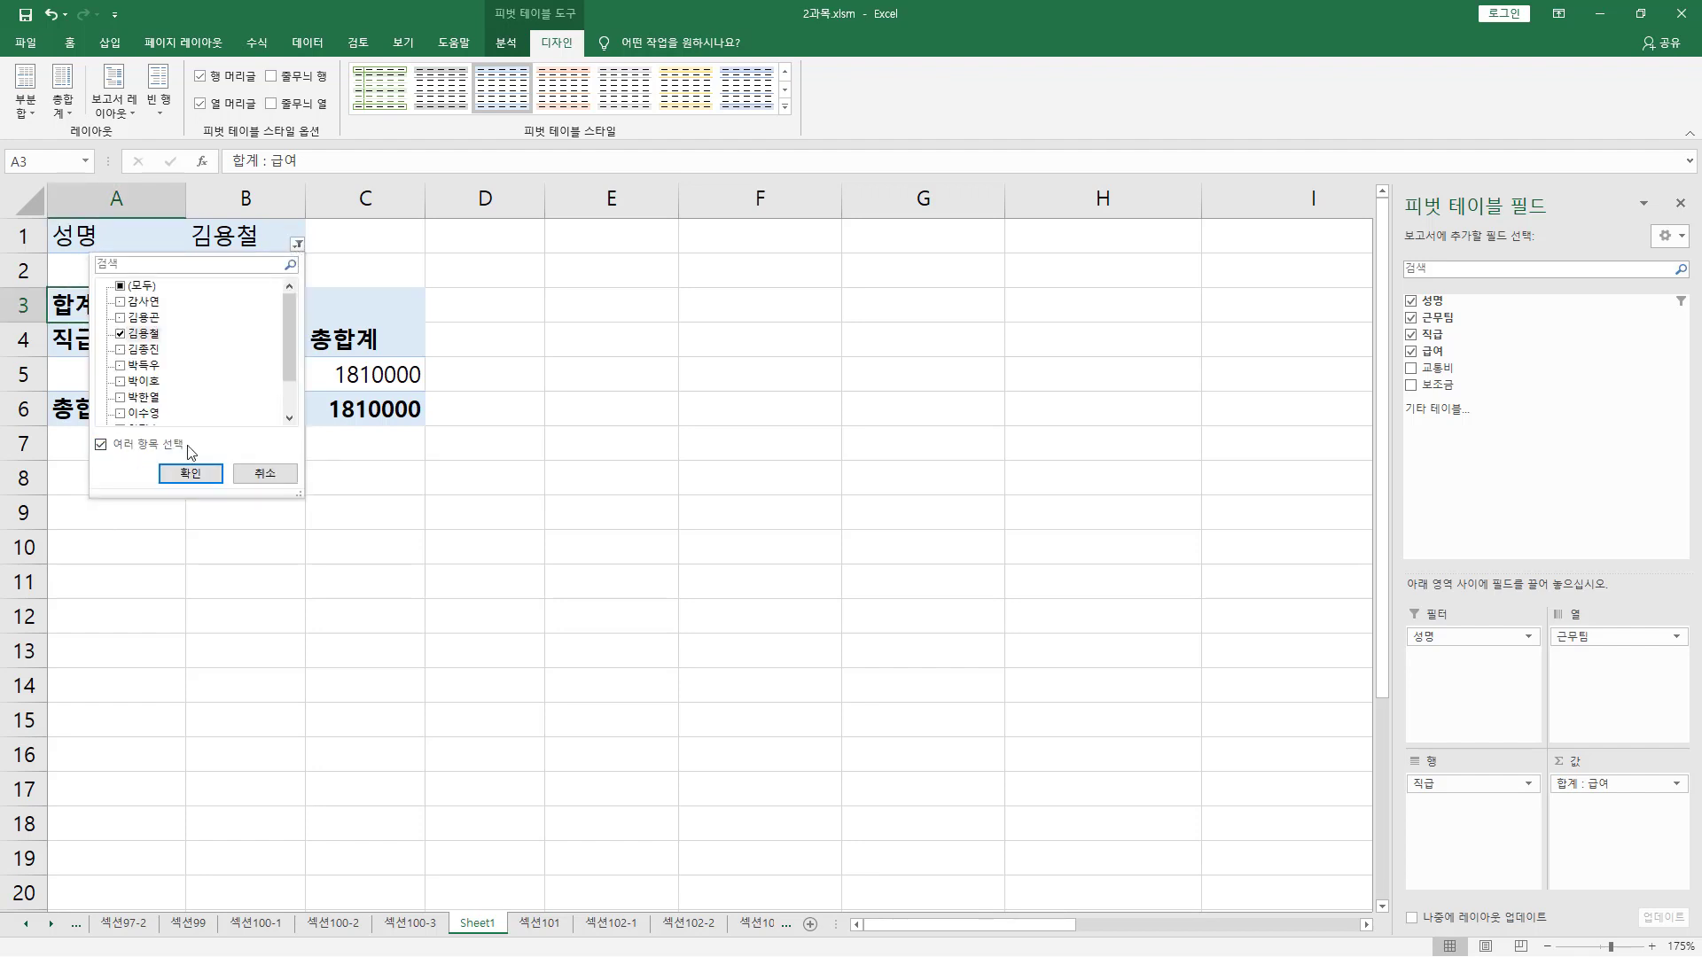
pyautogui.click(122, 302)
pyautogui.click(122, 349)
pyautogui.click(122, 382)
pyautogui.click(124, 414)
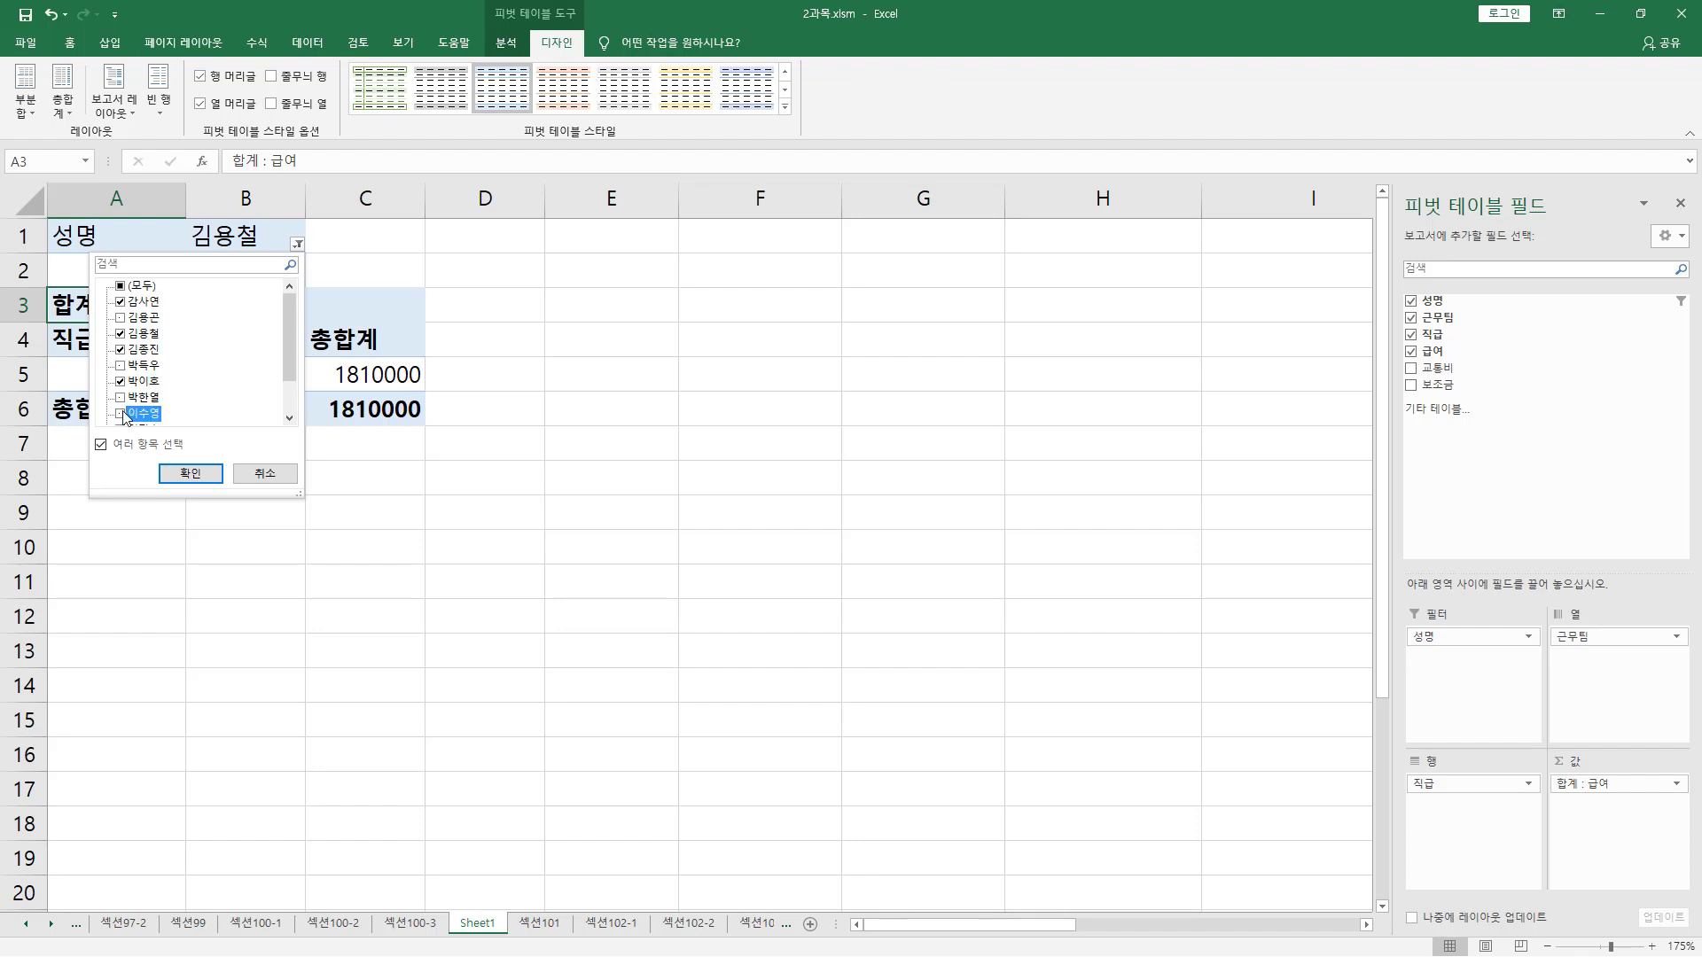
pyautogui.click(191, 473)
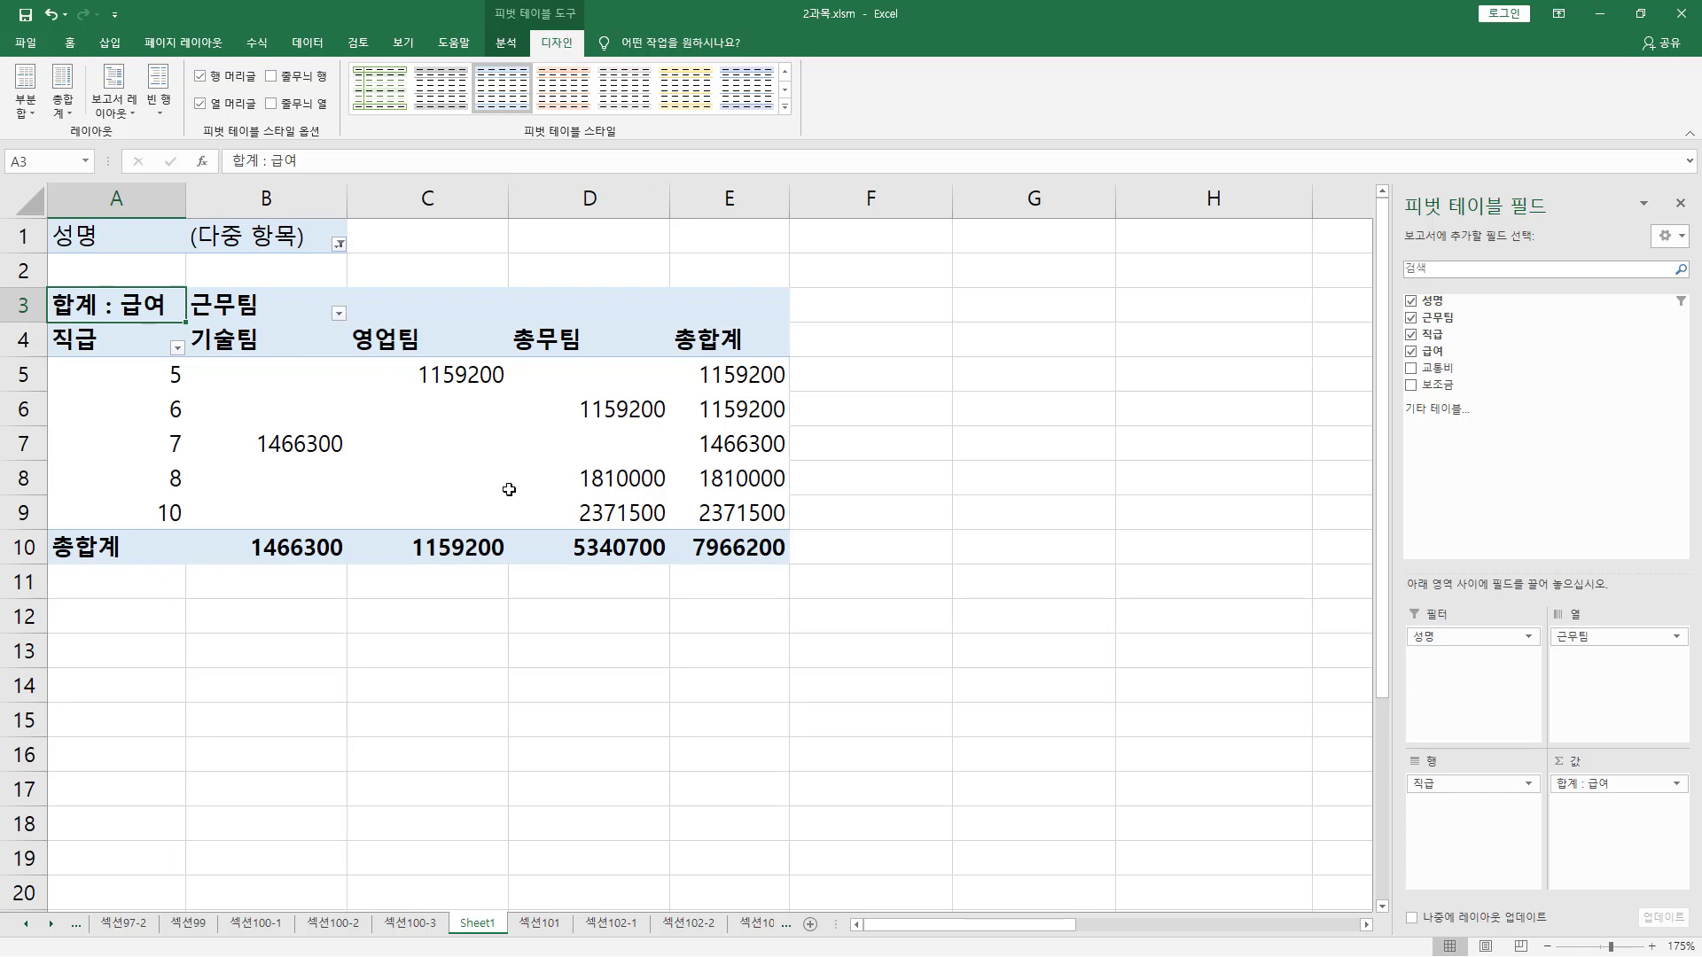
pyautogui.hotkey('ctrl', 'shift', 'd')
pyautogui.moveTo(188, 222); pyautogui.dragTo(317, 257)
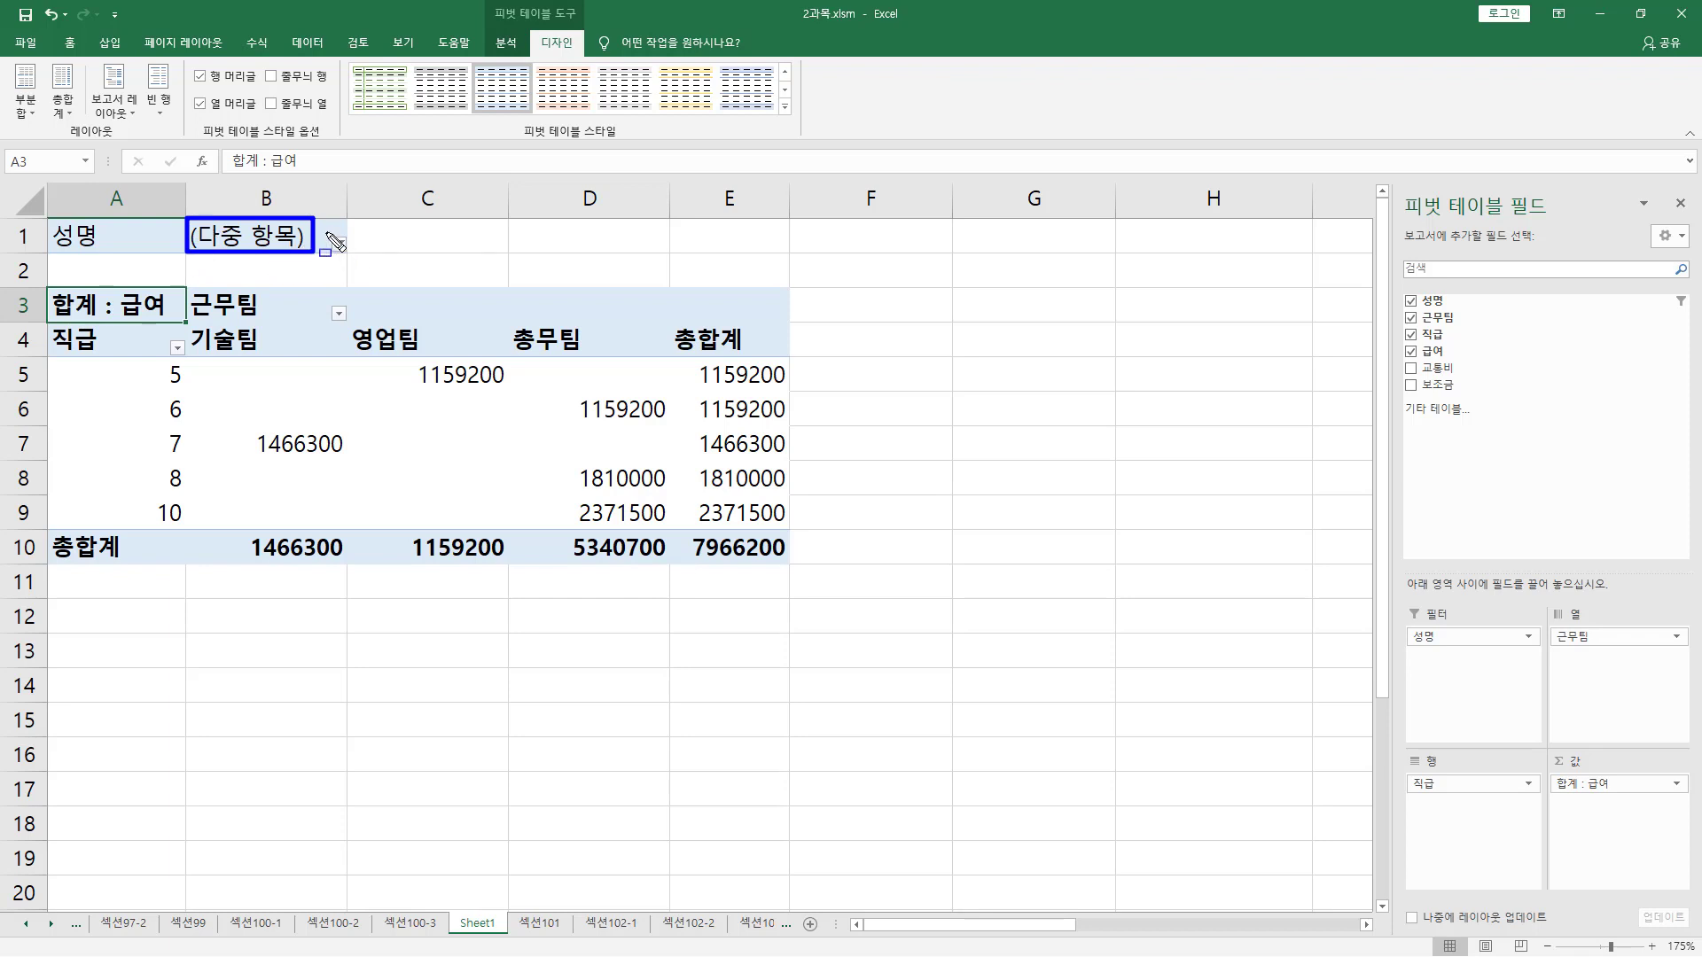
pyautogui.moveTo(326, 233)
pyautogui.mouseDown()
pyautogui.moveTo(354, 266)
pyautogui.moveTo(340, 247)
pyautogui.mouseUp()
pyautogui.moveTo(1390, 596); pyautogui.dragTo(1491, 657)
pyautogui.press('Escape')
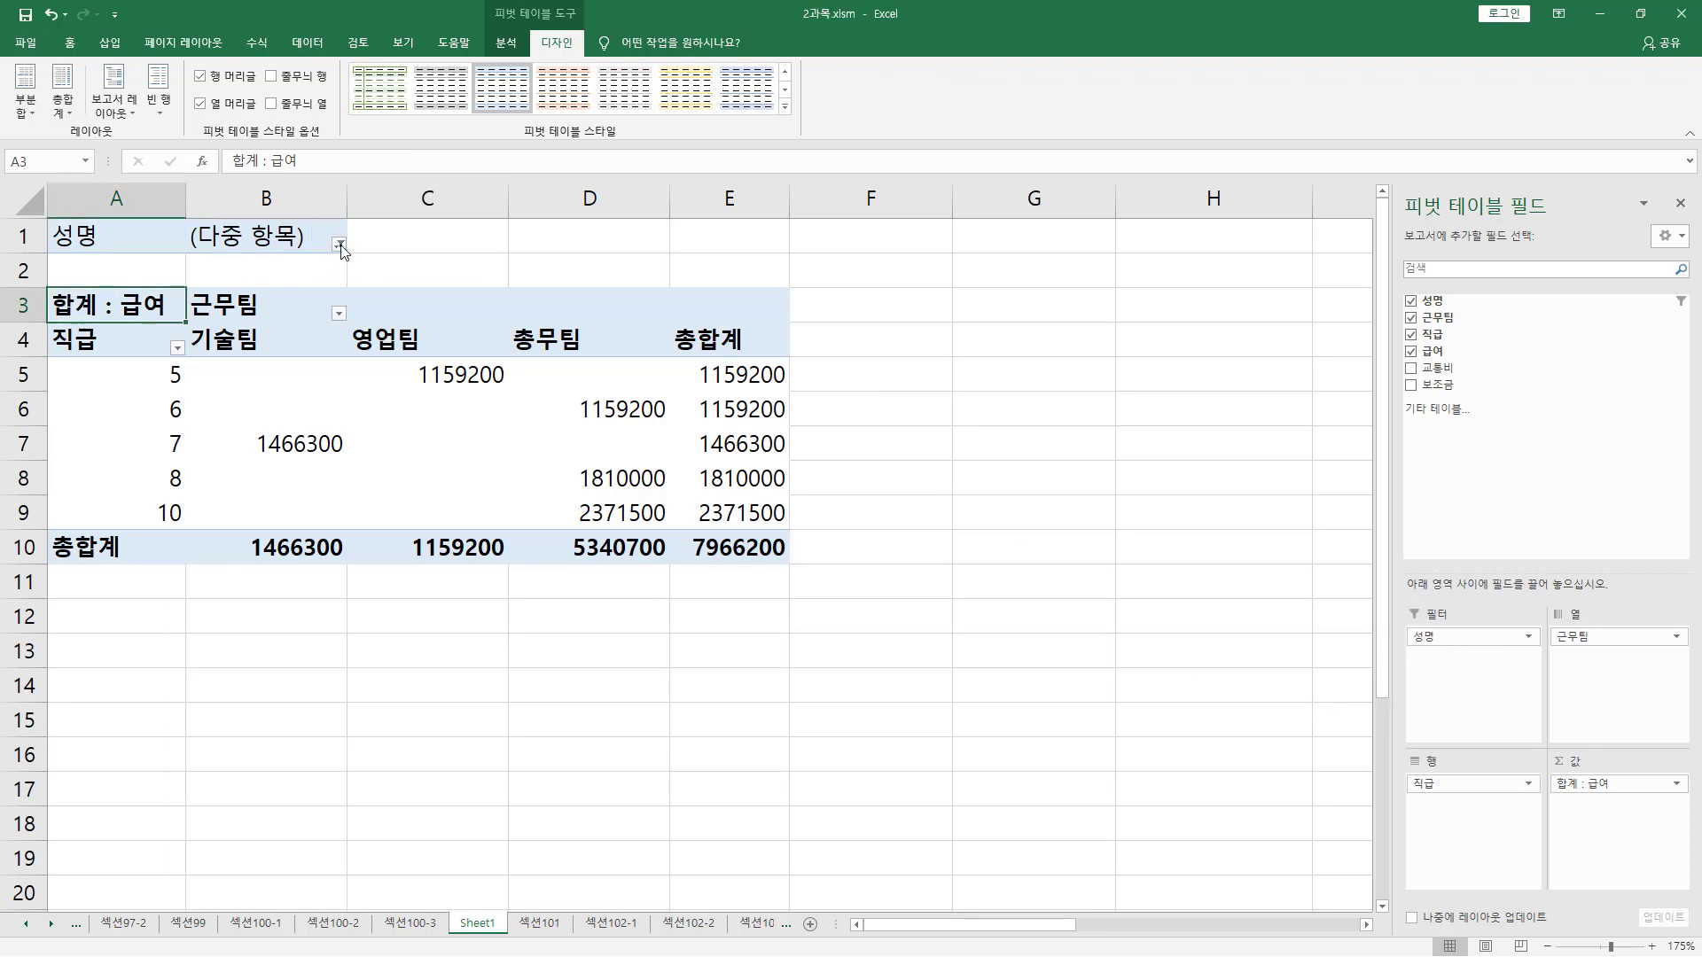
# Step: Set the 성명 report filter to show all employees (모두)
pyautogui.click(340, 243)
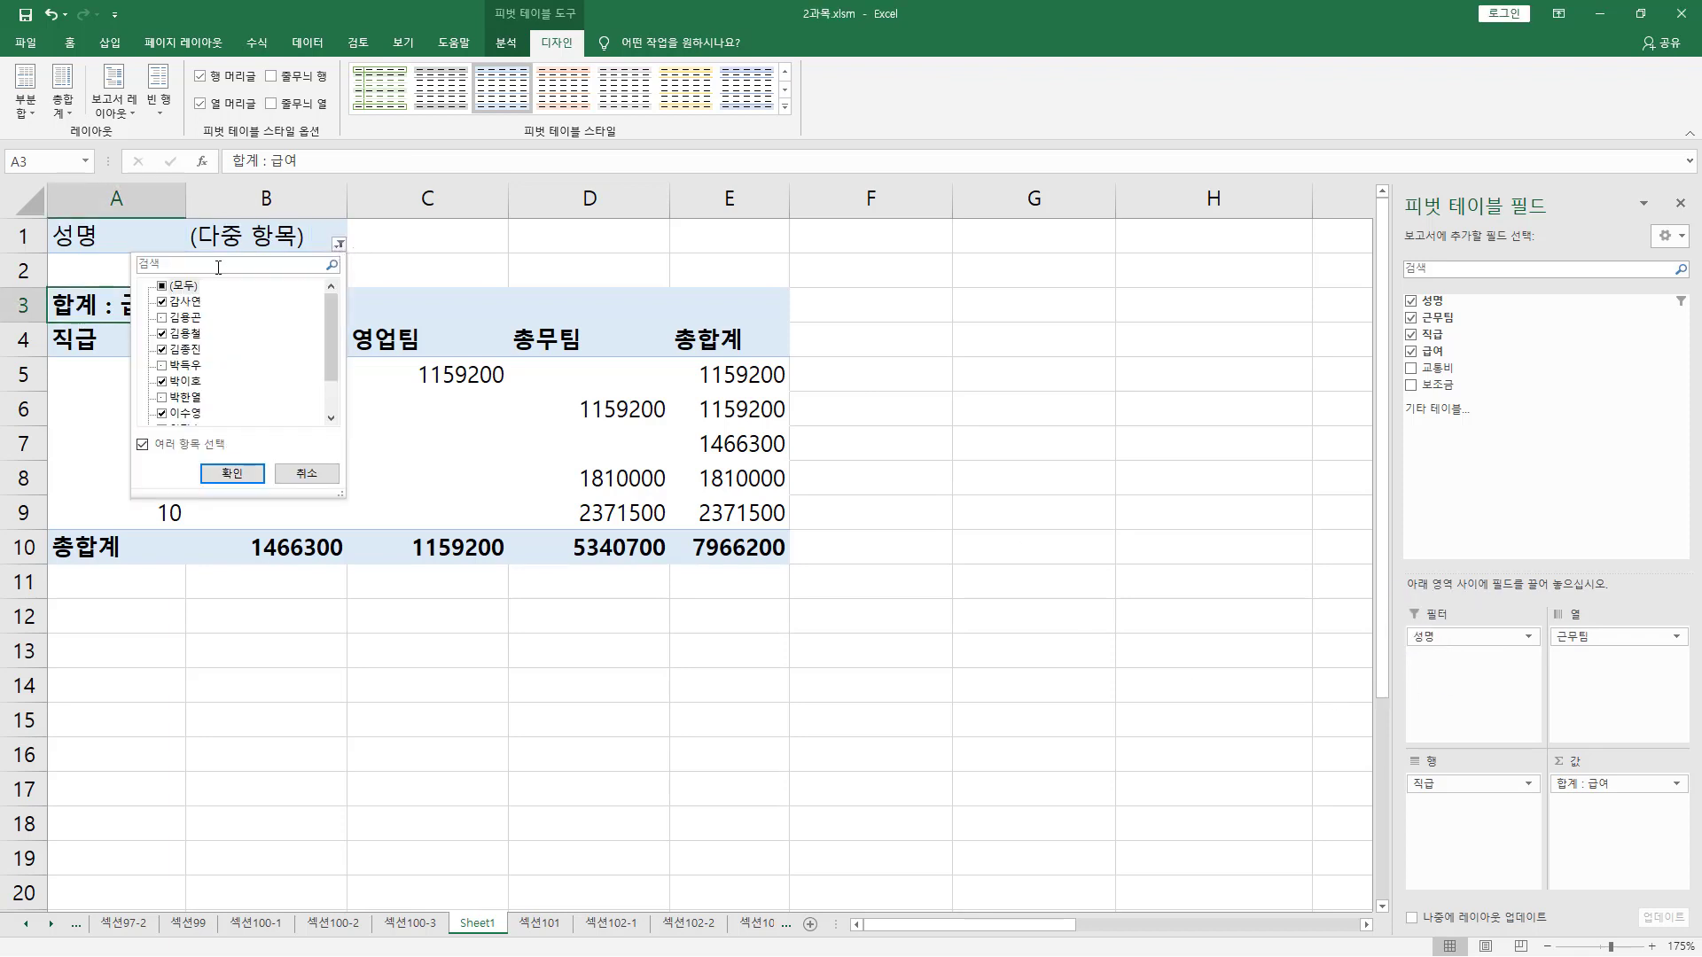
pyautogui.click(162, 285)
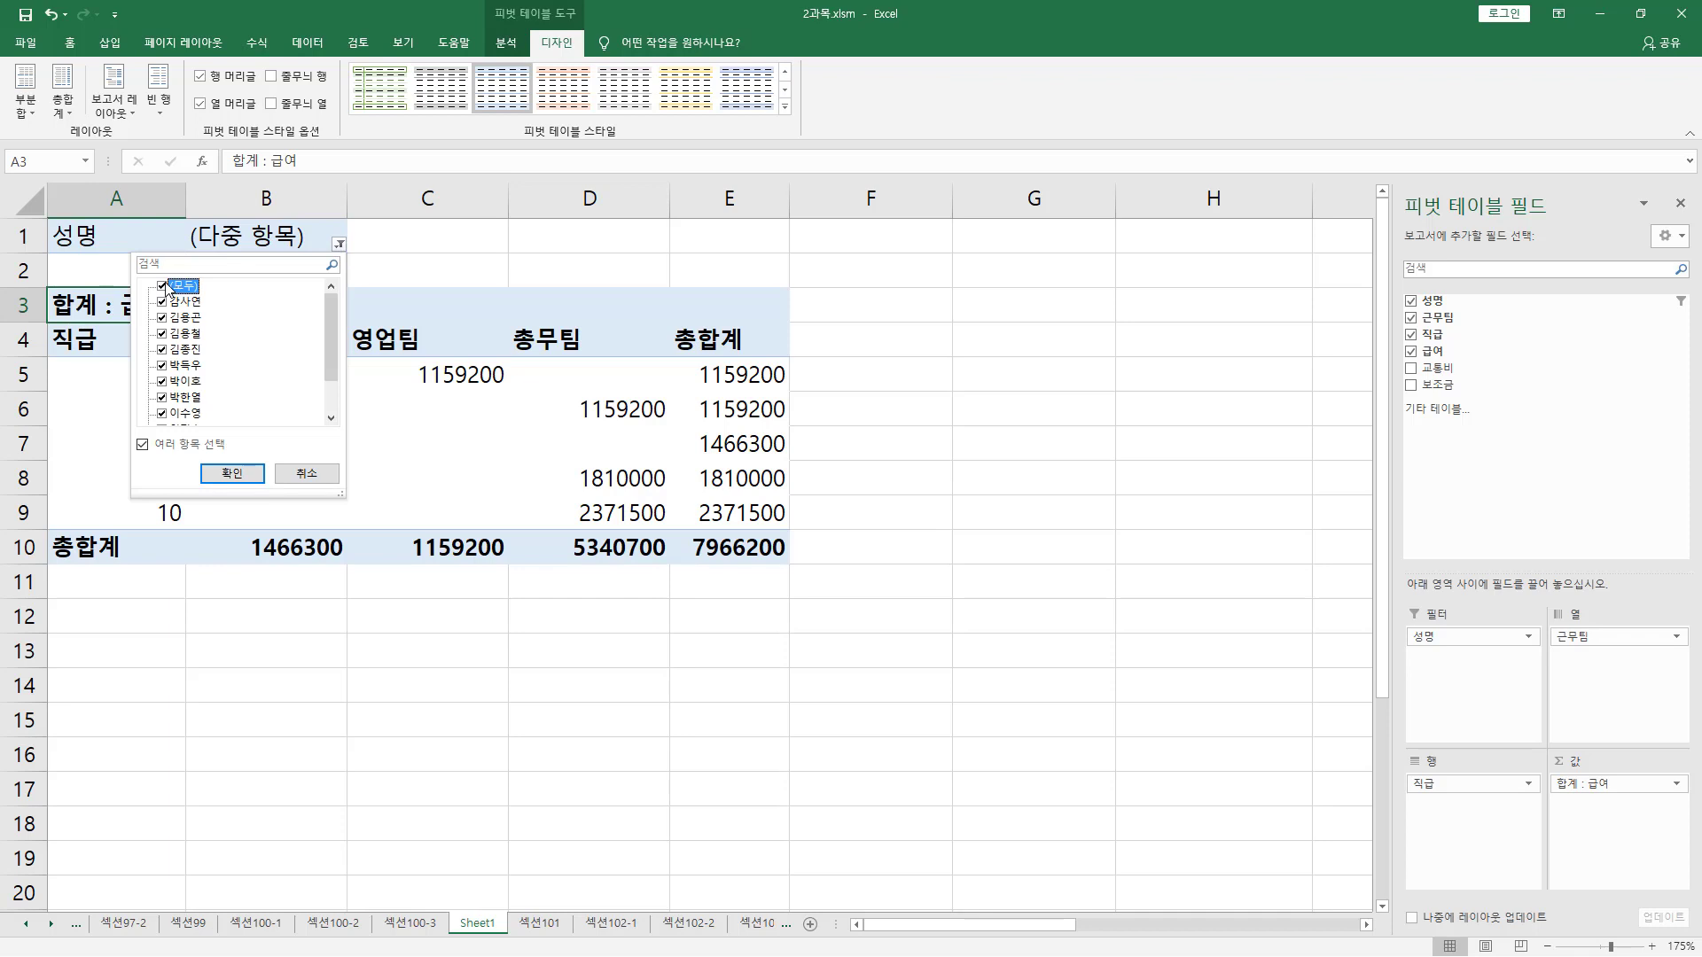
pyautogui.click(233, 474)
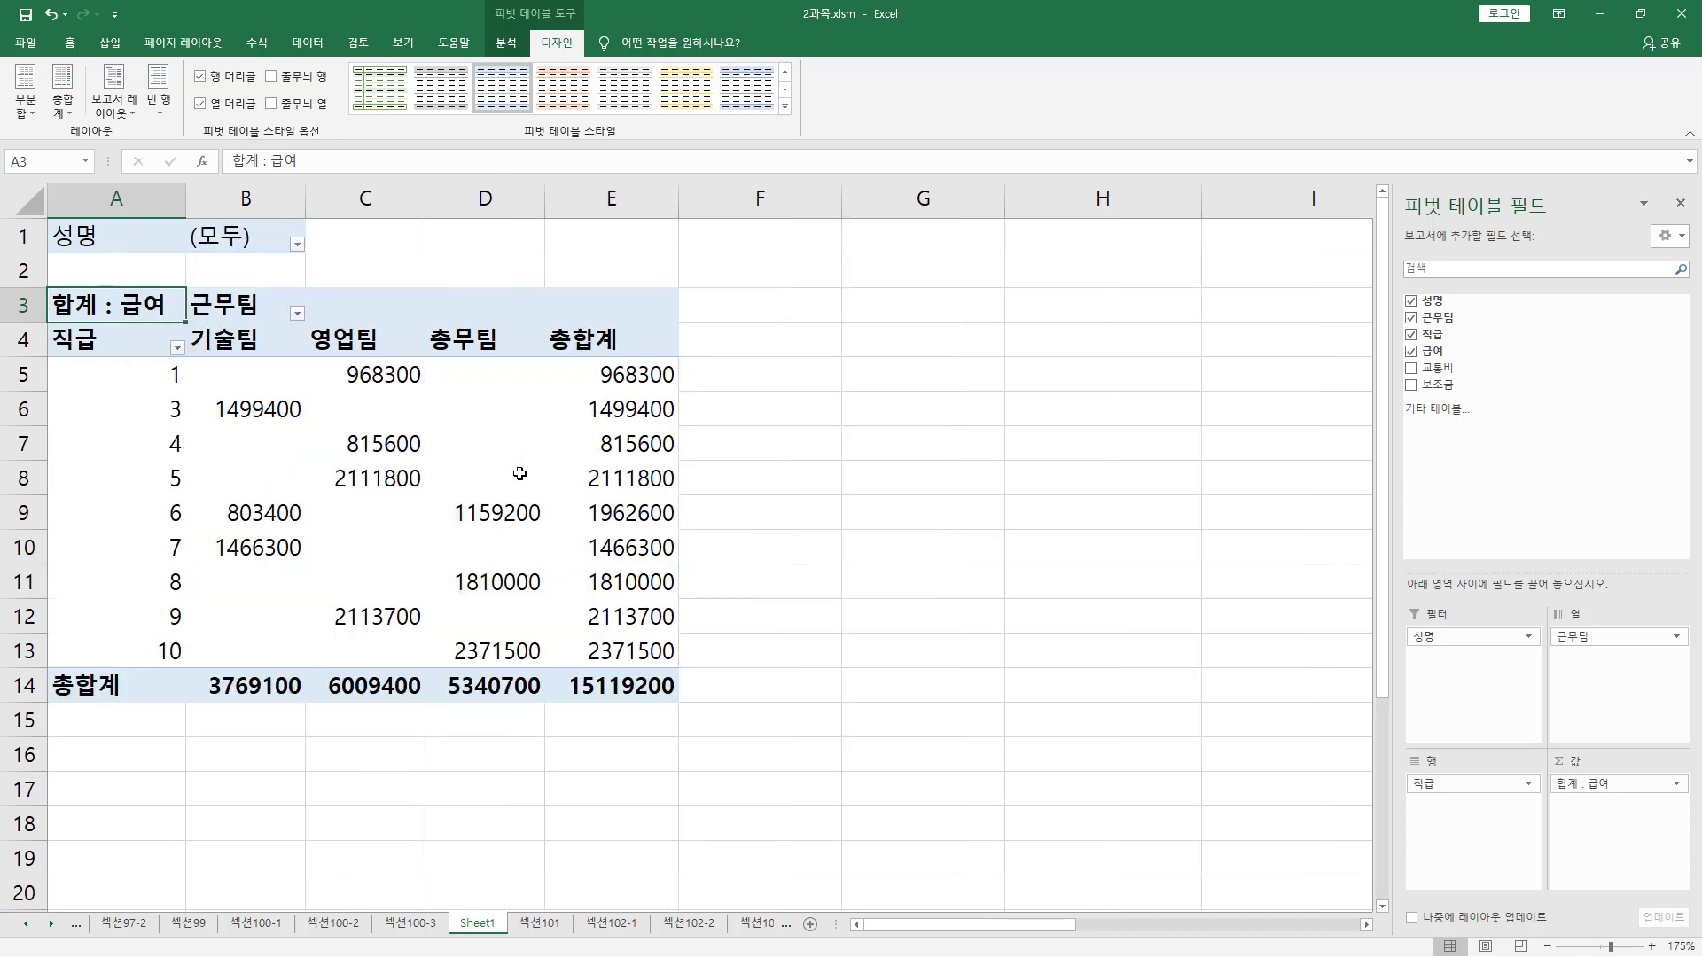
pyautogui.click(519, 474)
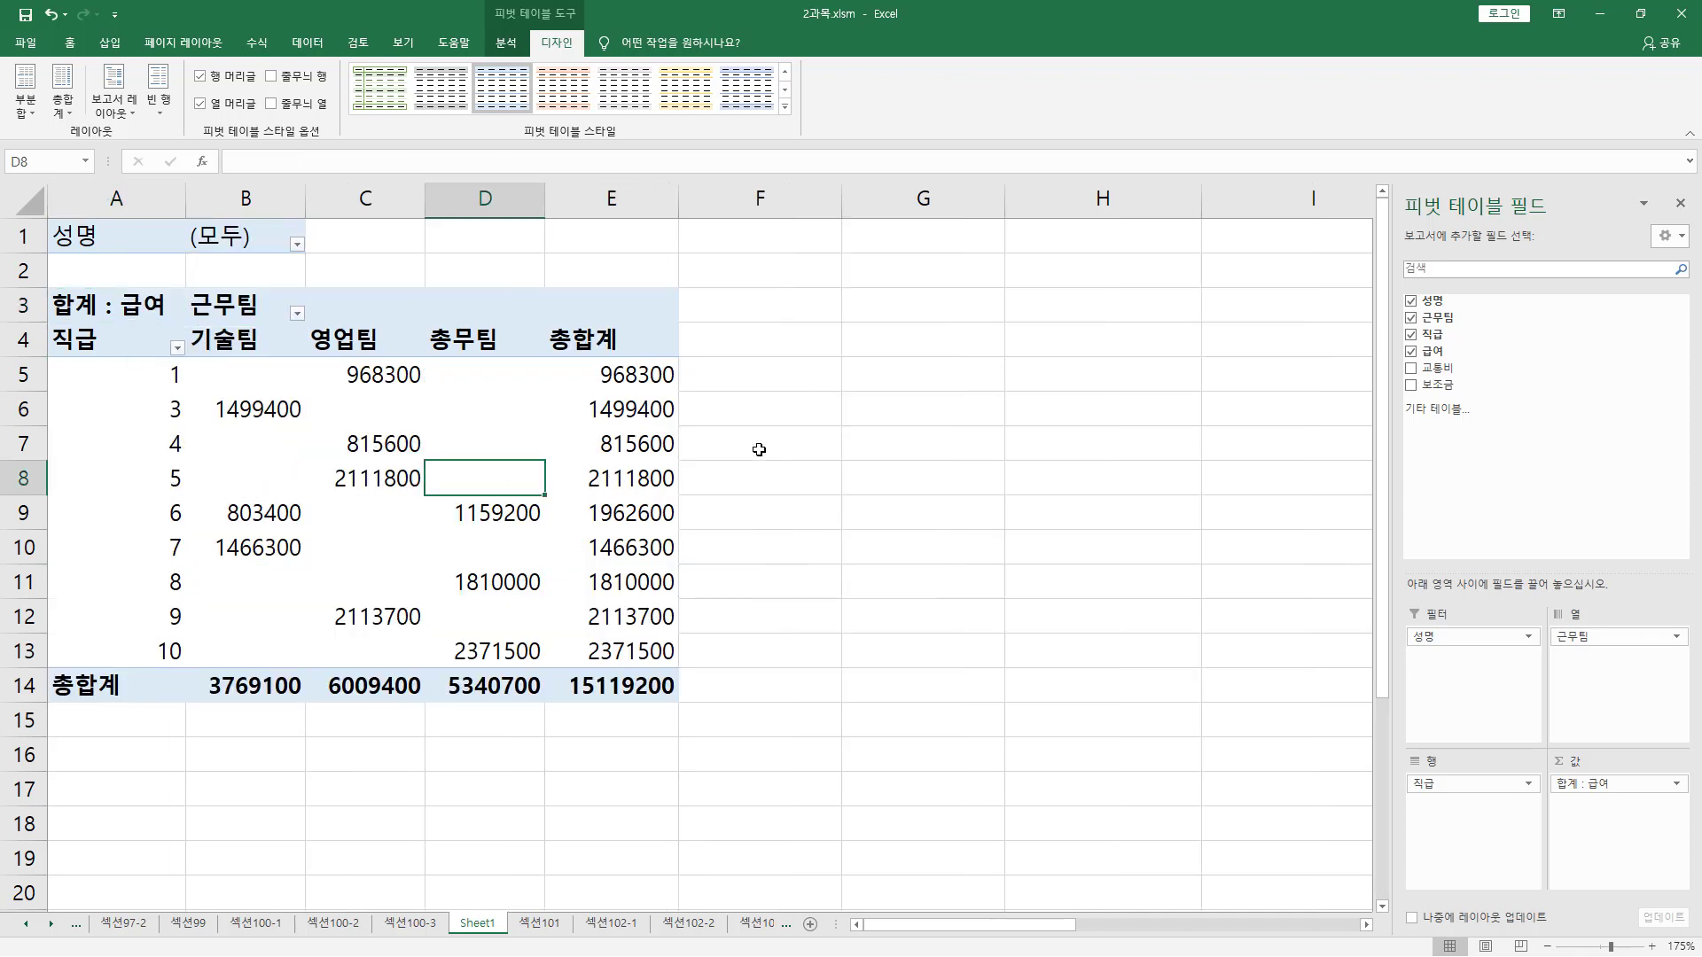
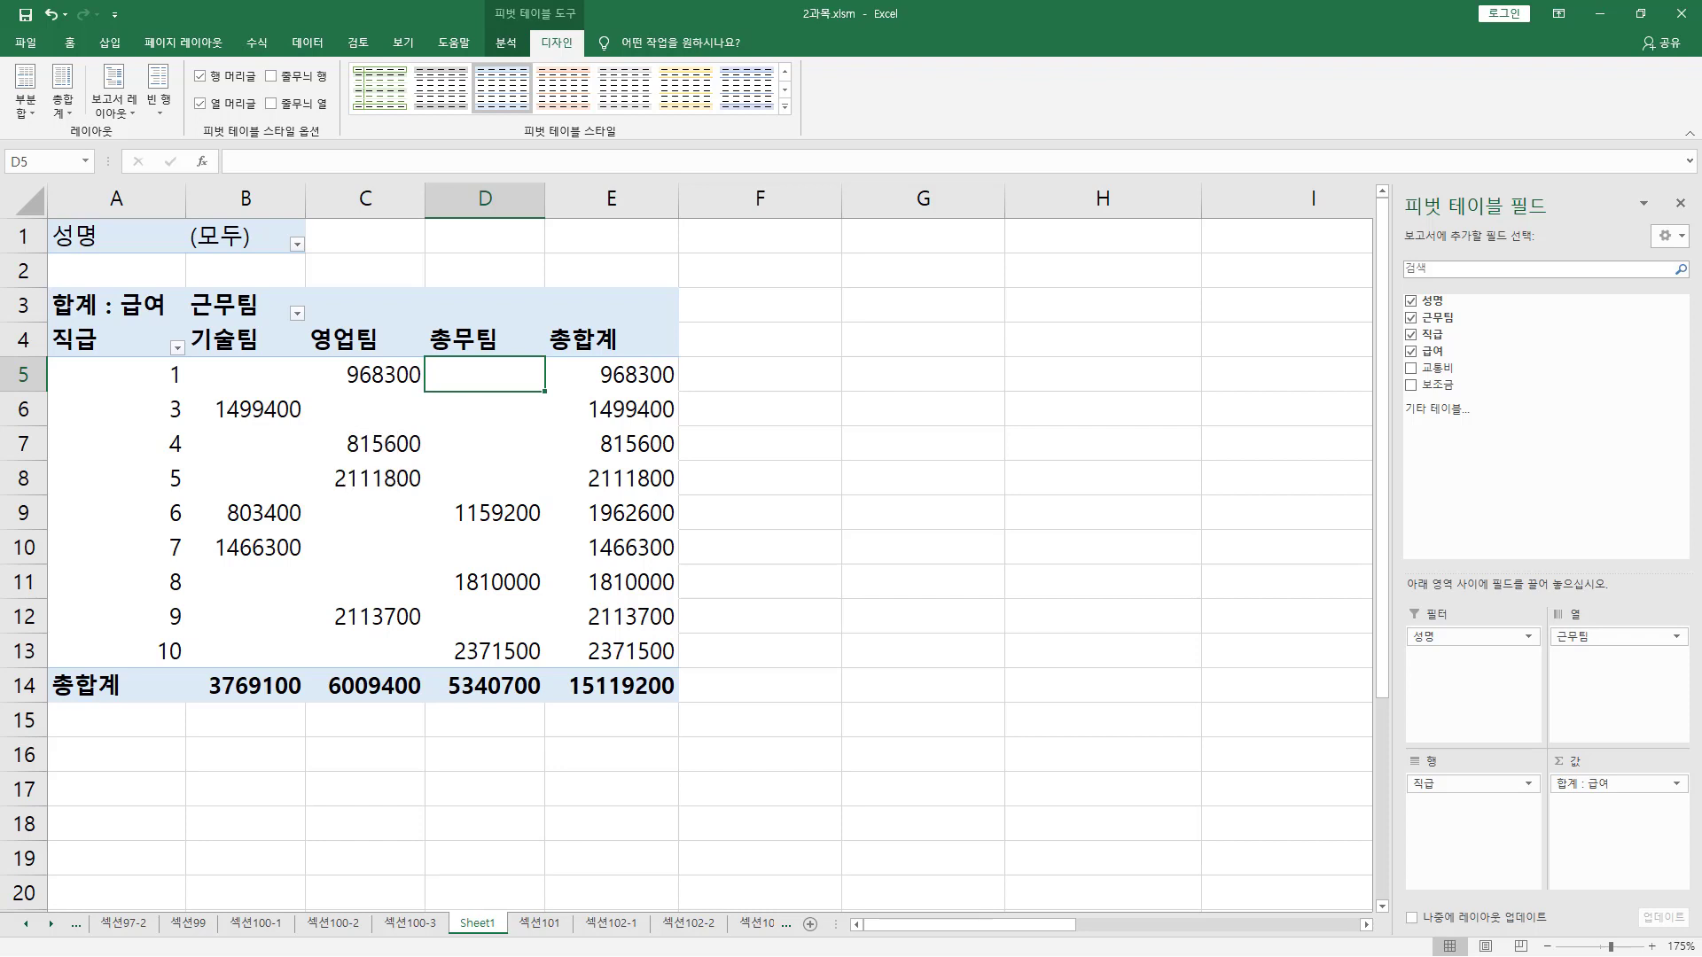
pyautogui.hotkey('alt', 'Tab')
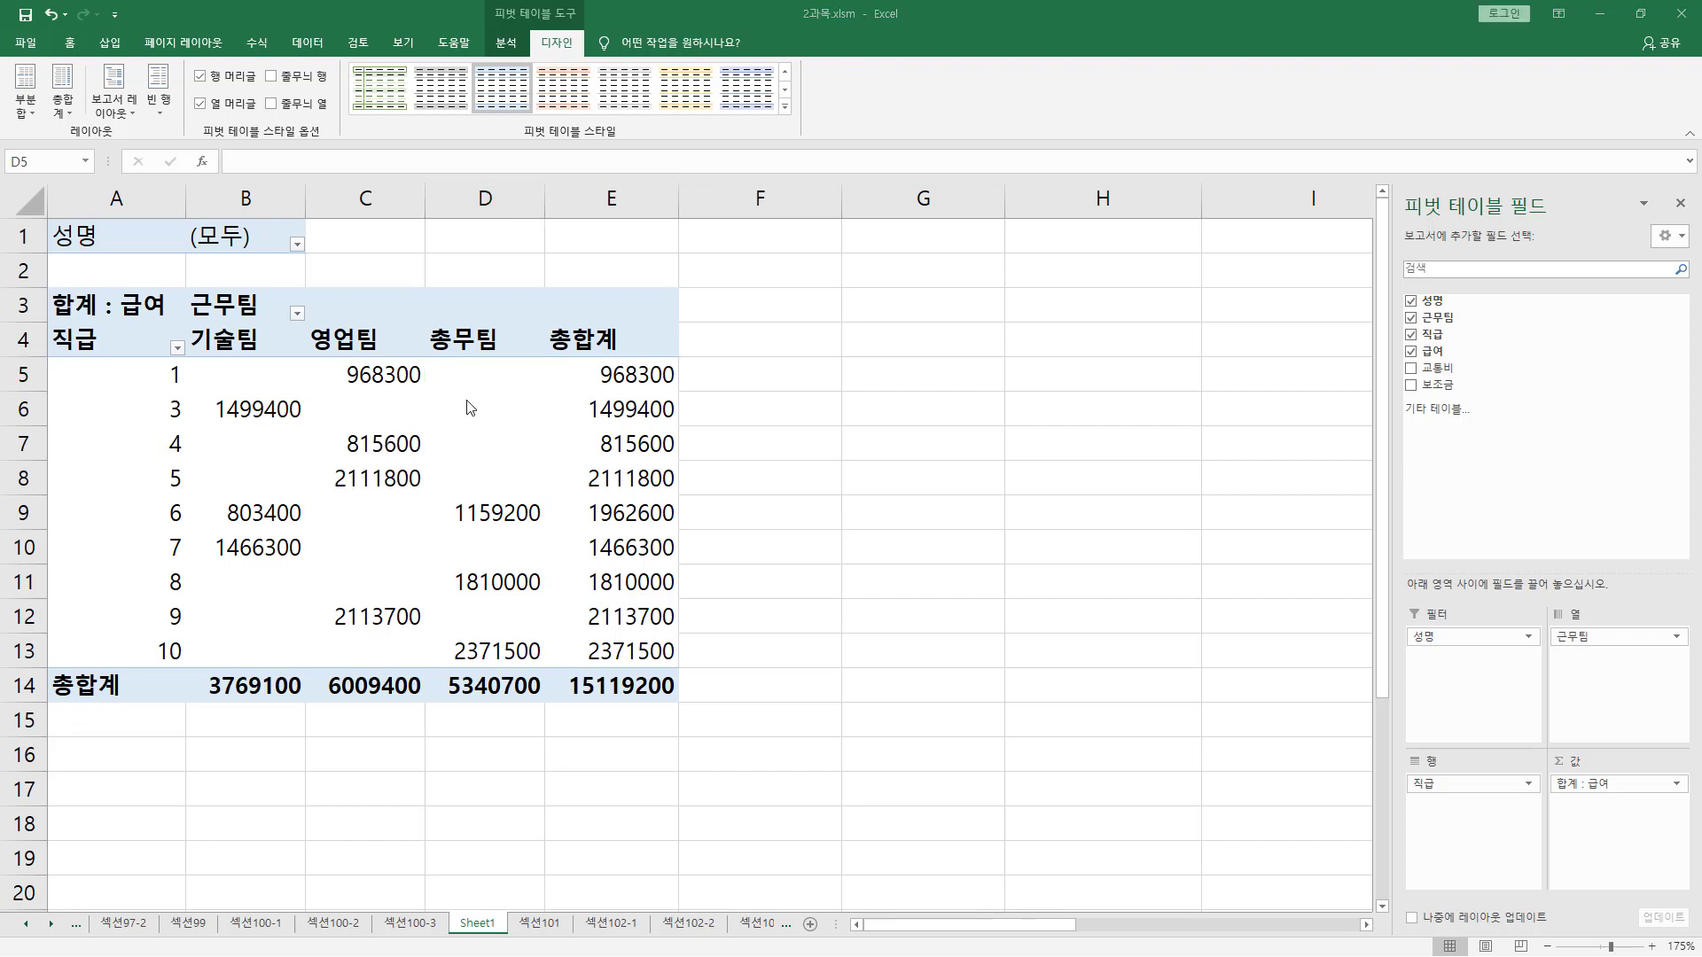
pyautogui.hotkey('alt', 'Tab')
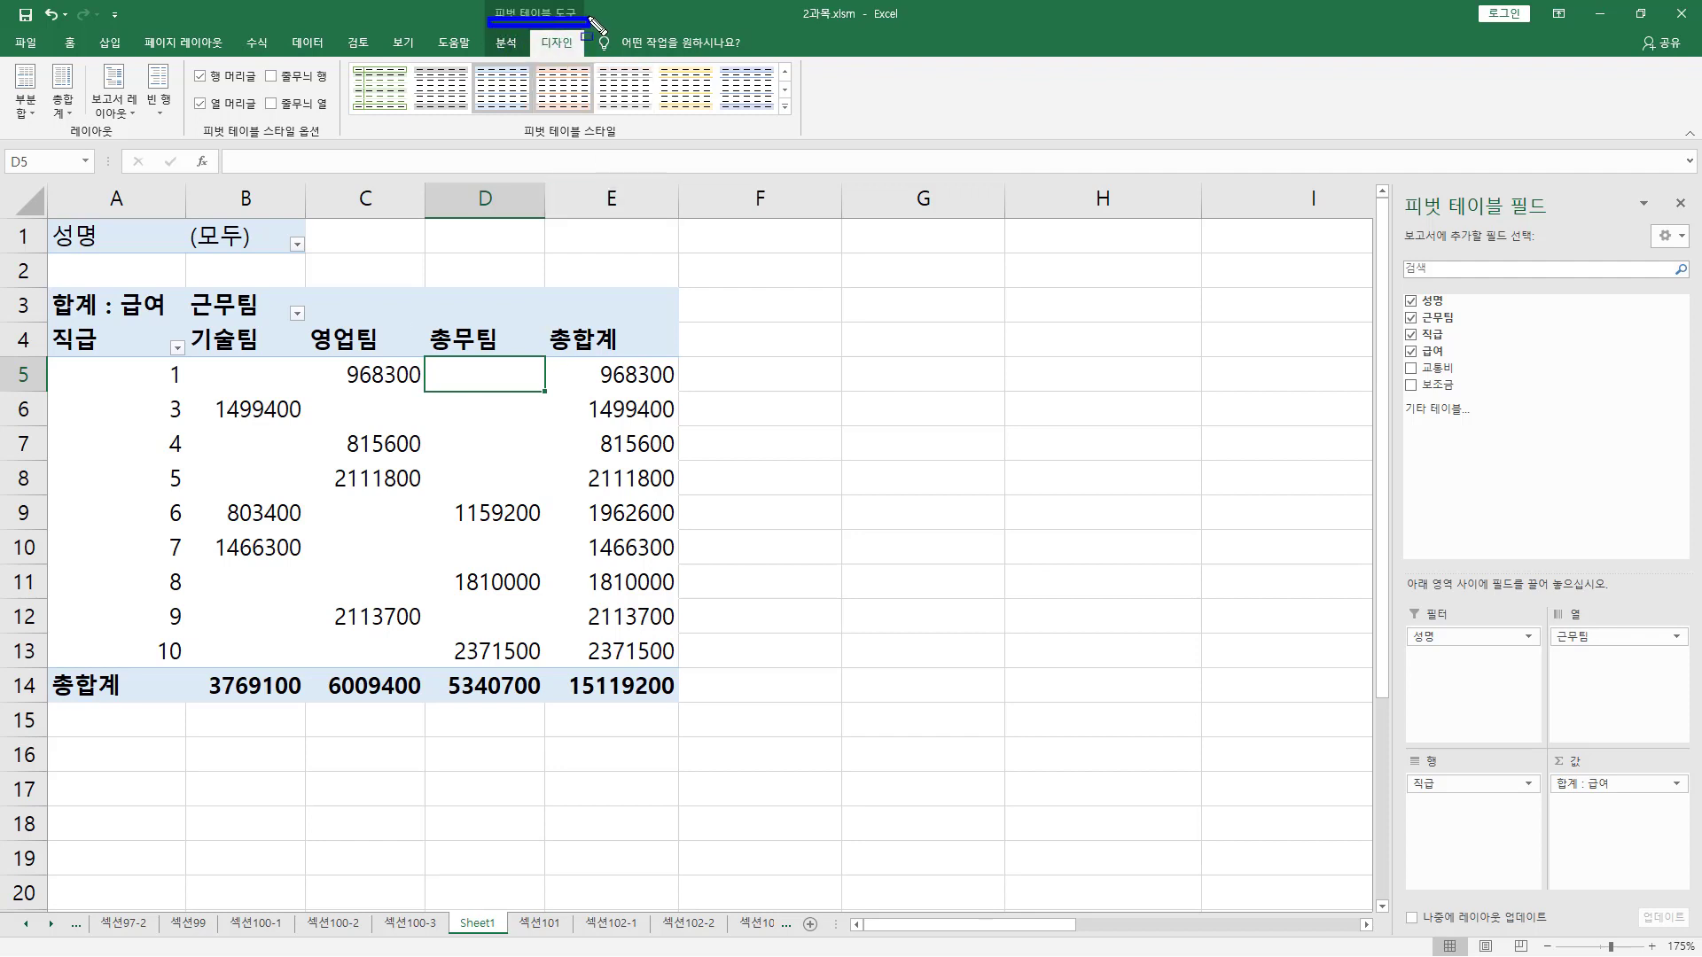
# Step: Insert a clustered column (묶은 세로 막대형) pivot chart based on the pivot table
pyautogui.click(506, 45)
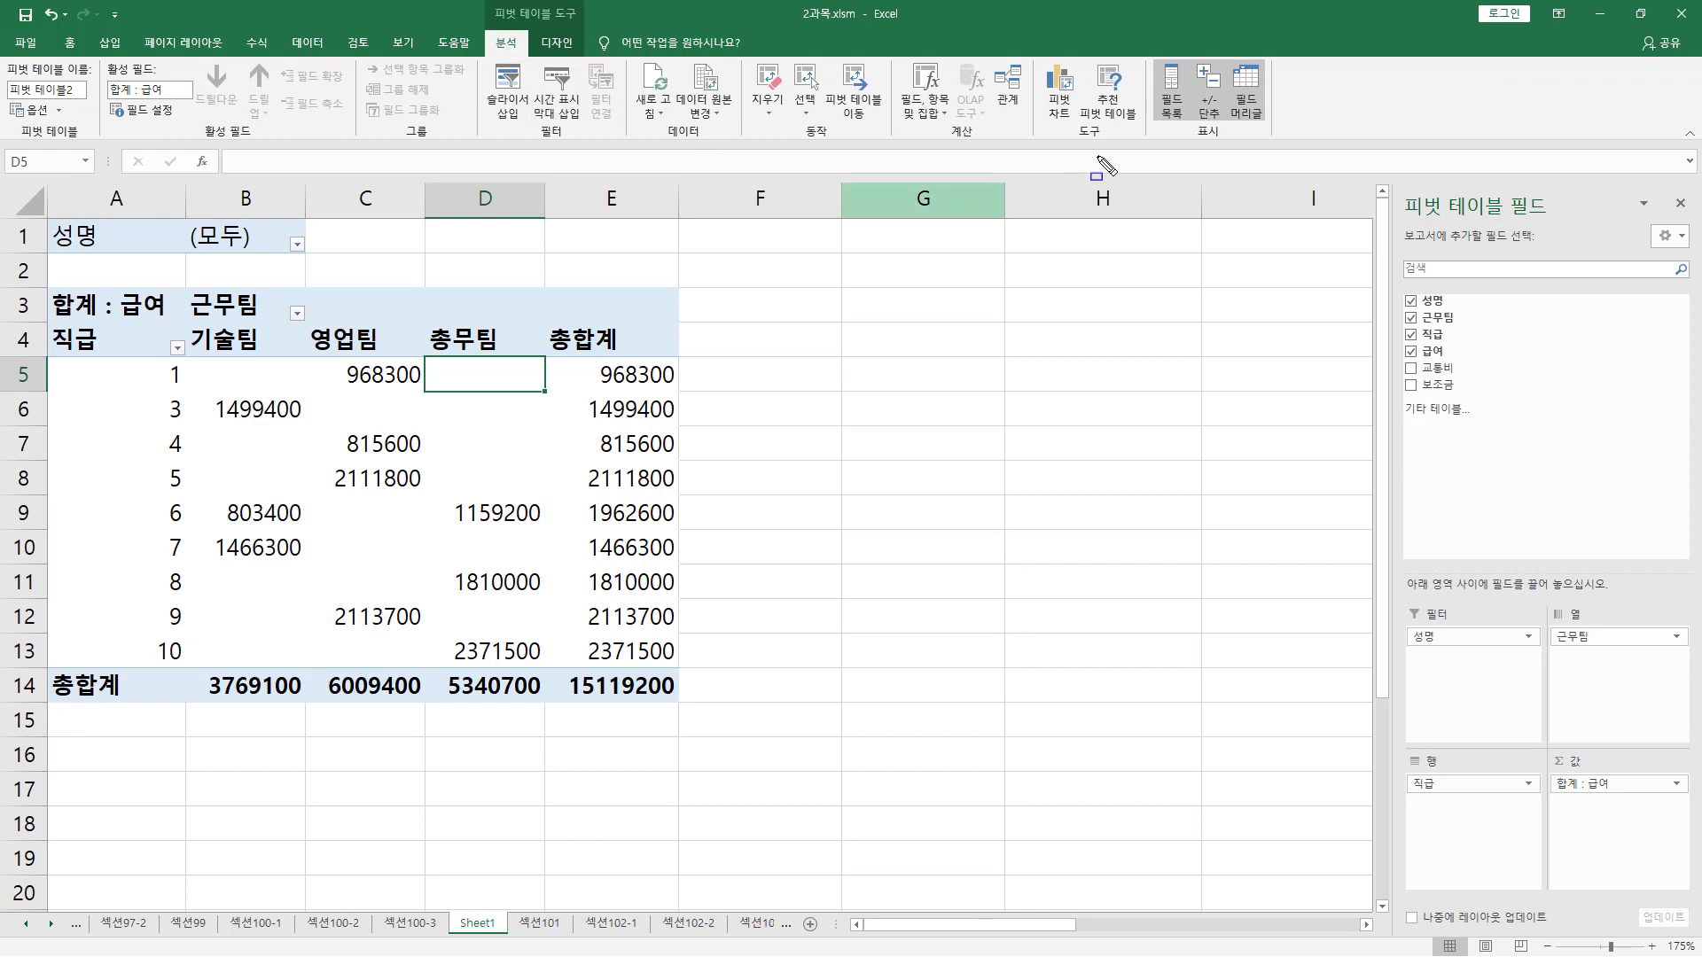
pyautogui.moveTo(1070, 140); pyautogui.dragTo(1105, 139)
pyautogui.moveTo(1028, 60); pyautogui.dragTo(1082, 124)
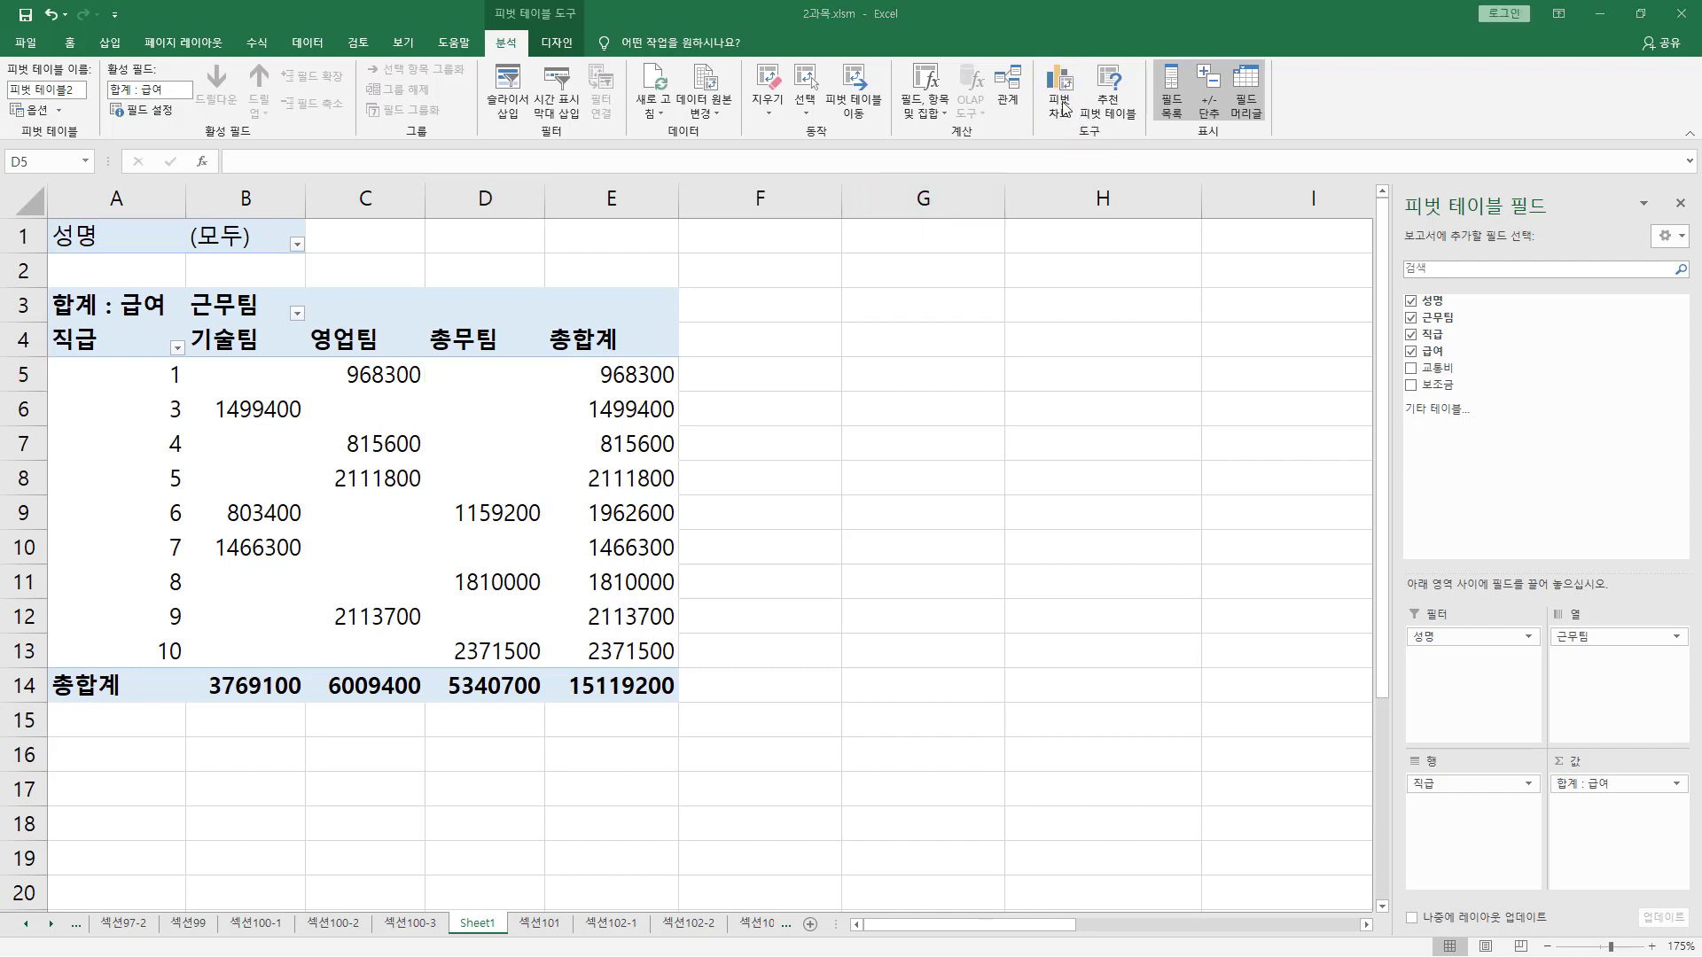
pyautogui.click(1059, 89)
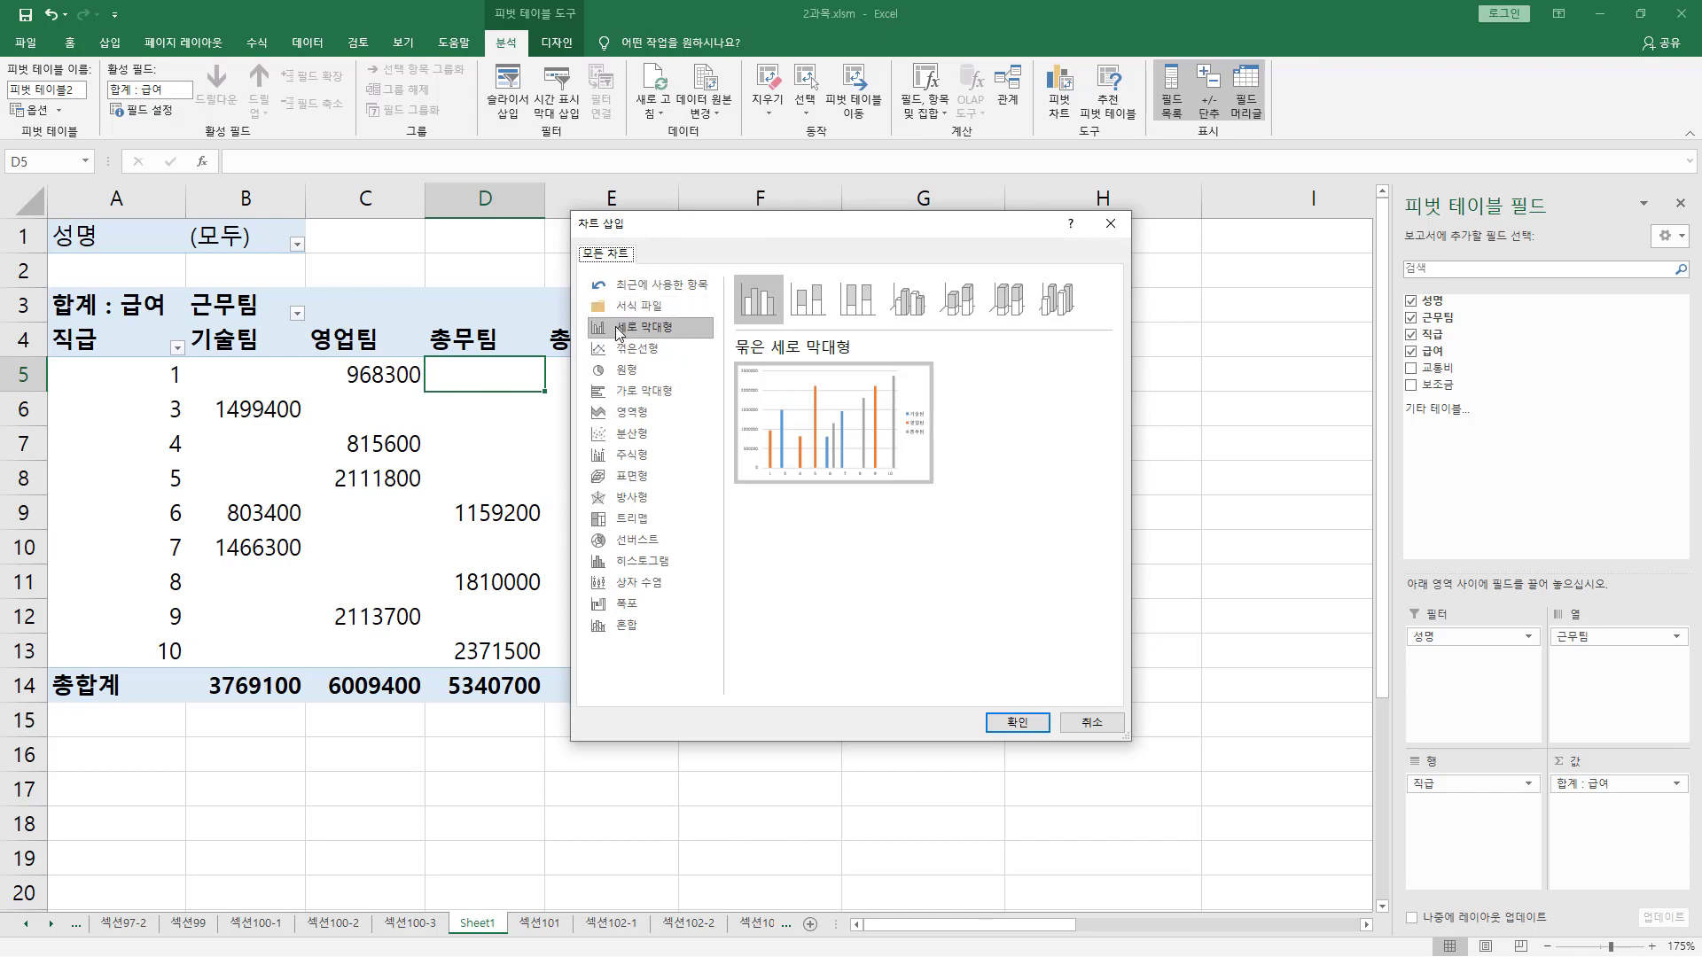
pyautogui.moveTo(830, 413)
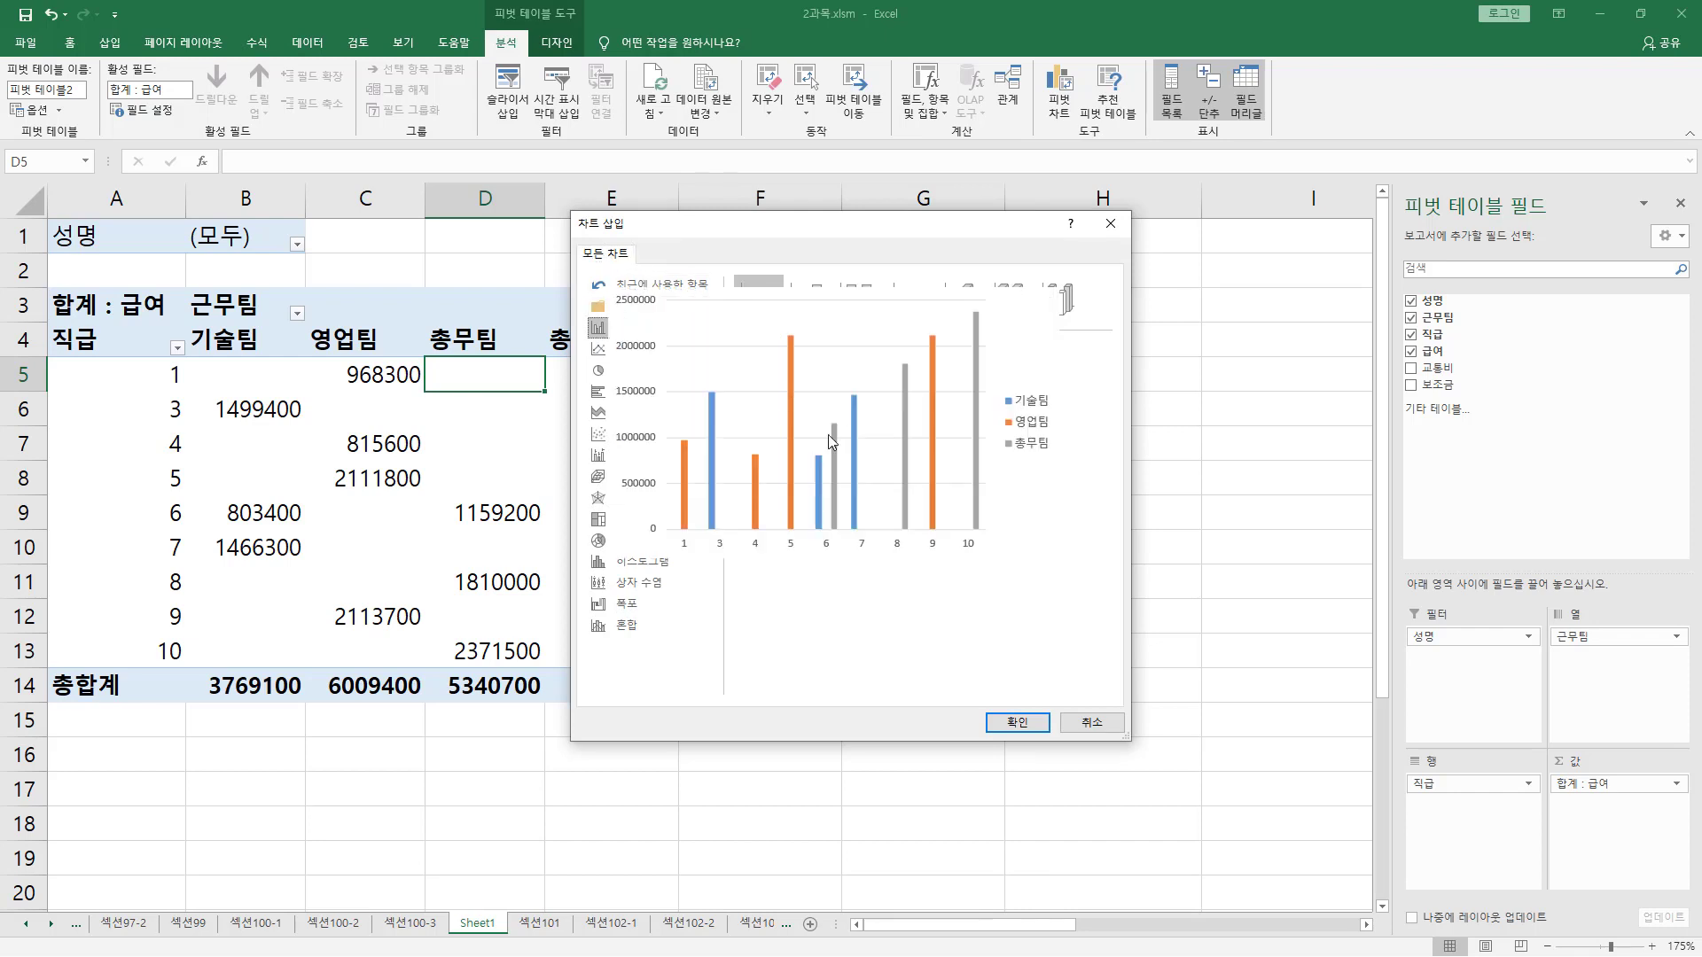
pyautogui.click(1018, 723)
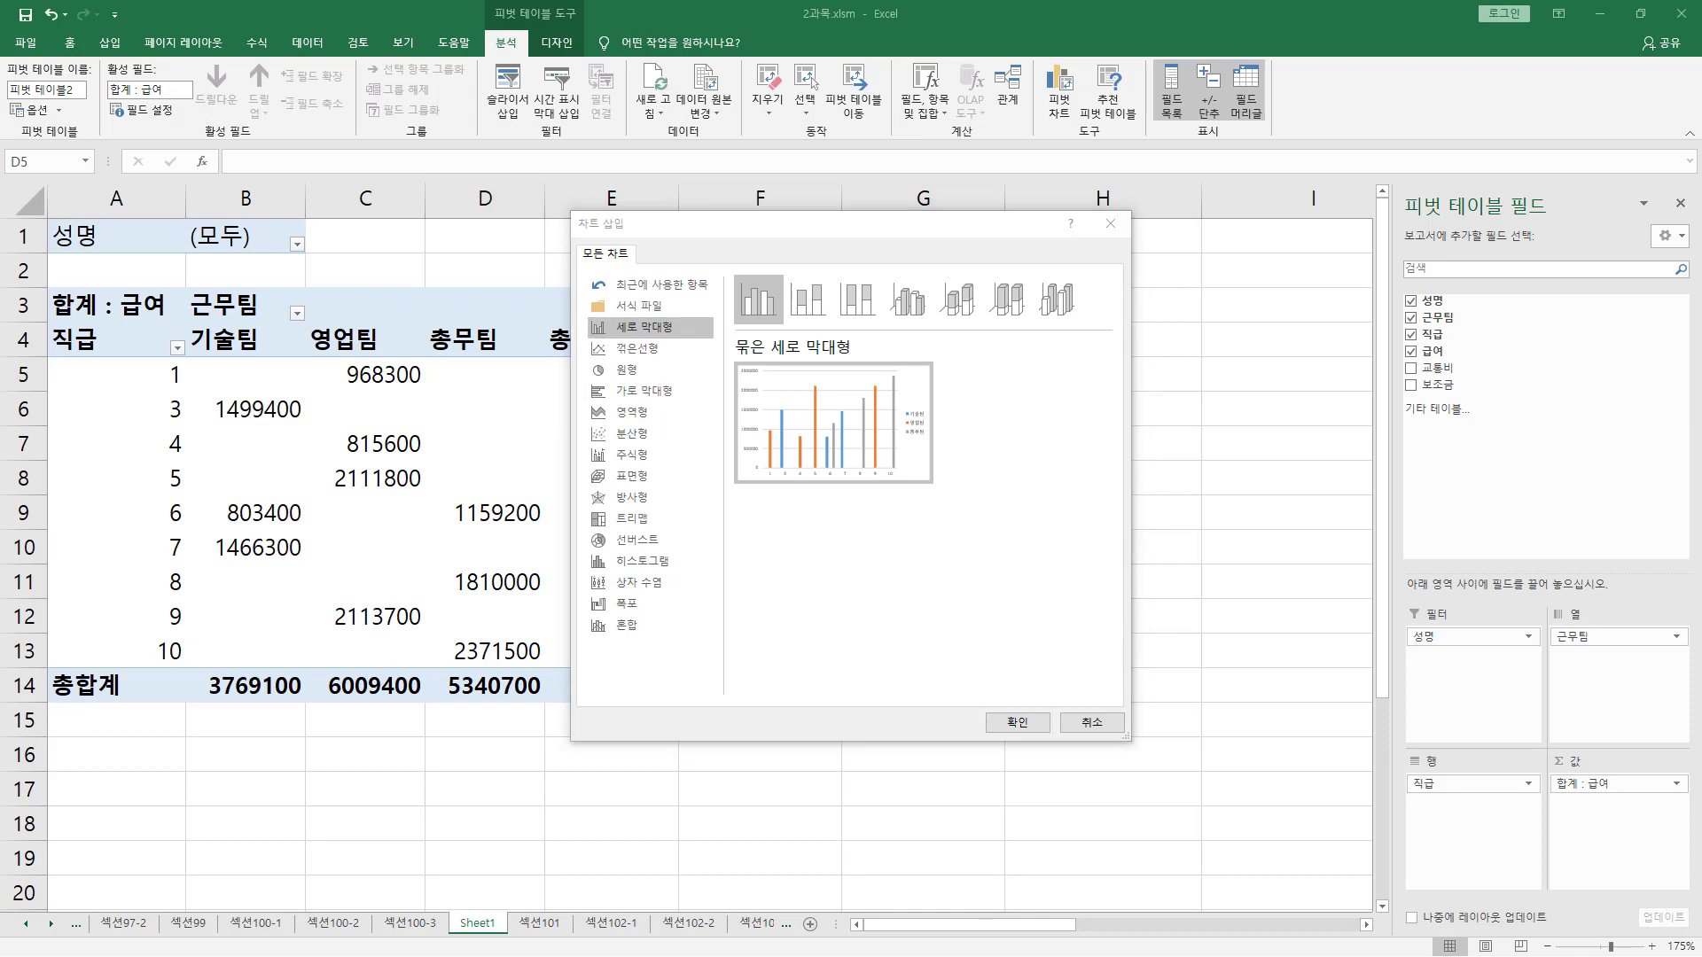
pyautogui.click(770, 302)
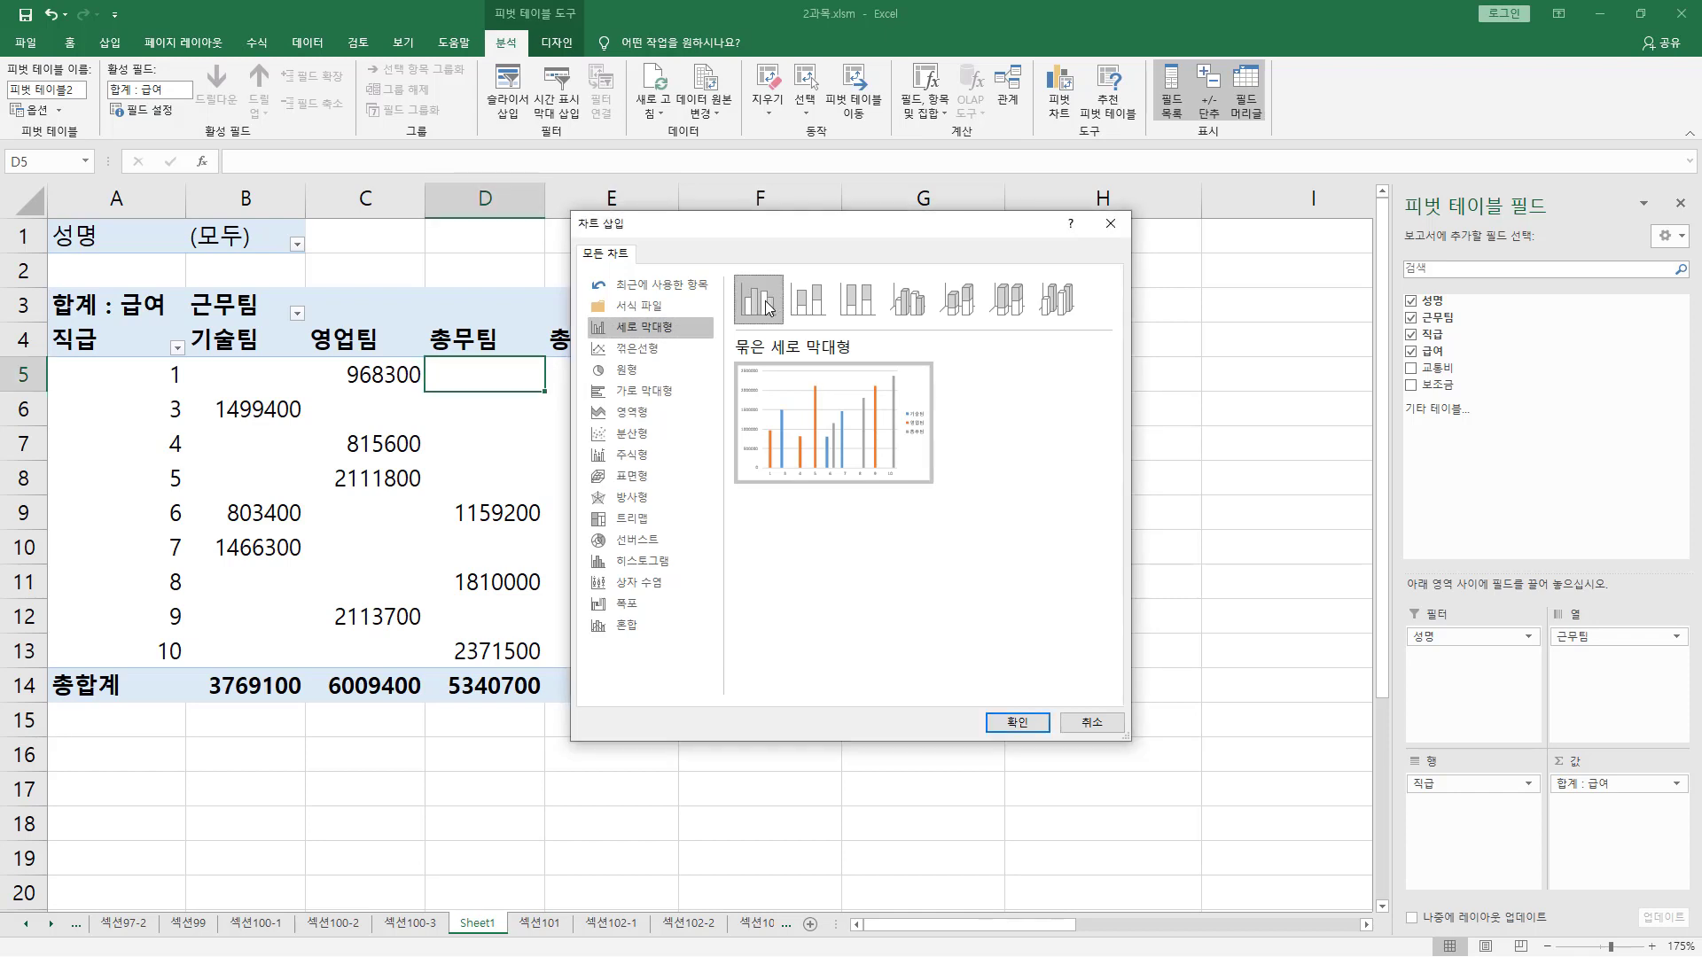
pyautogui.click(1018, 723)
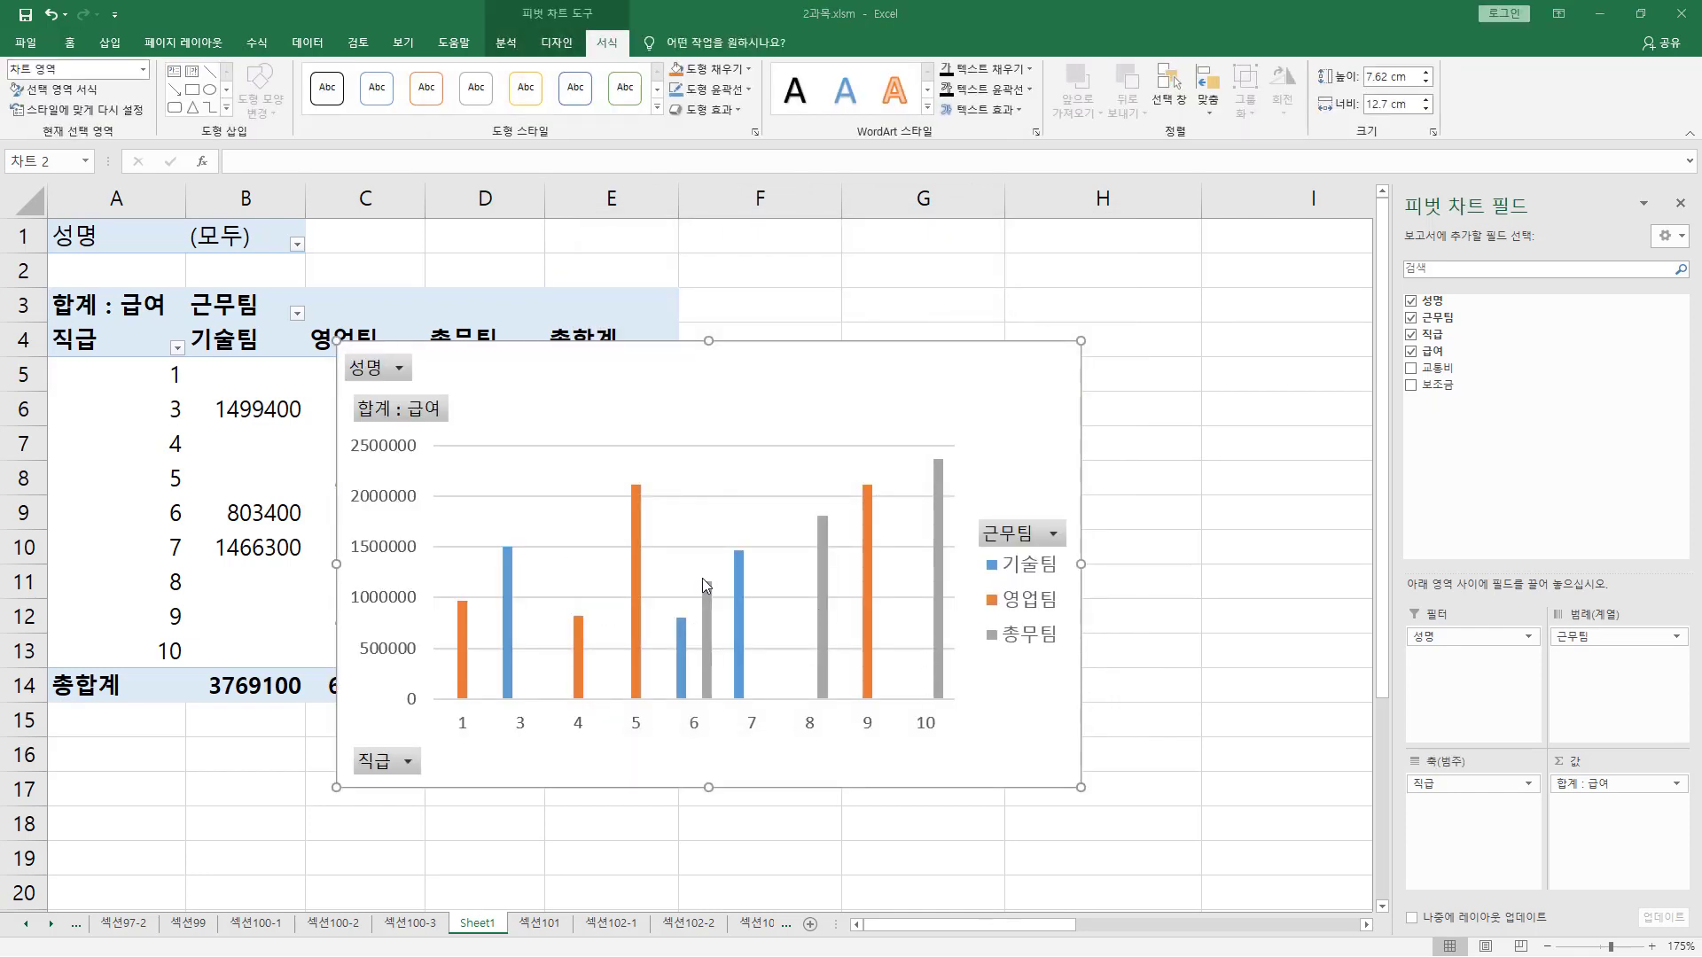
pyautogui.click(876, 424)
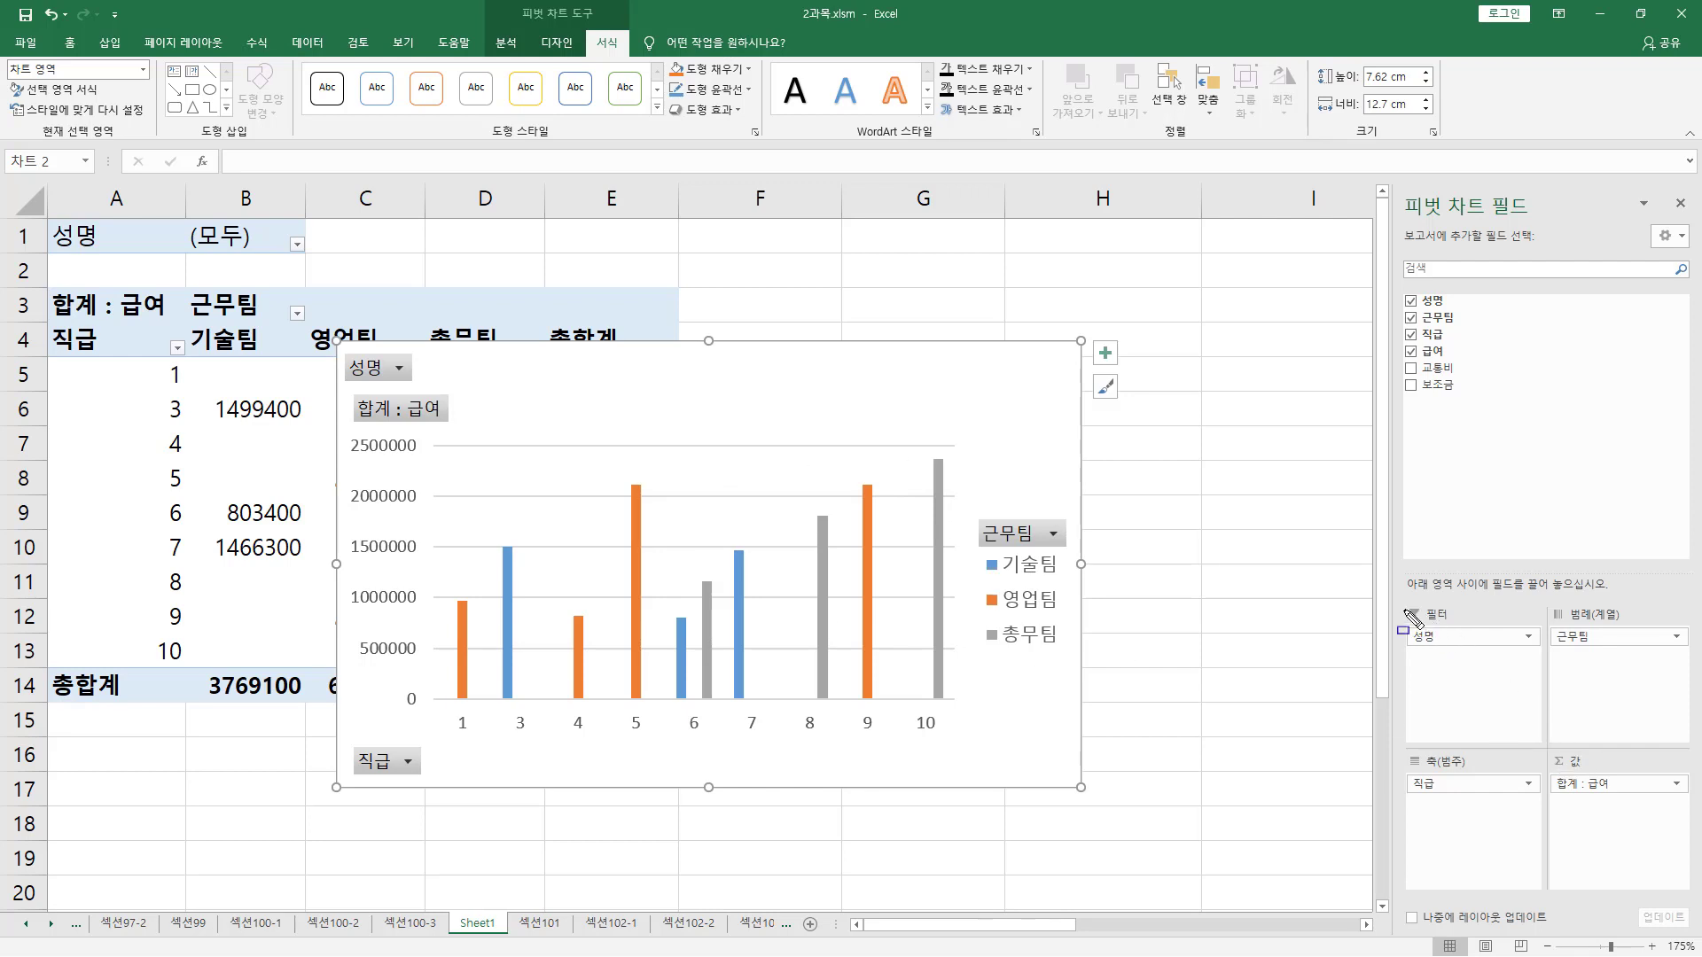
# Step: Examine how the 필터, 범례(계열), 축(범주) and 값 areas correspond to the pivot chart, including its 성명, 직급 and 근무팀 field buttons
pyautogui.moveTo(1403, 595)
pyautogui.mouseDown()
pyautogui.moveTo(1425, 684)
pyautogui.moveTo(1688, 858)
pyautogui.mouseUp()
pyautogui.moveTo(1416, 624); pyautogui.dragTo(1452, 625)
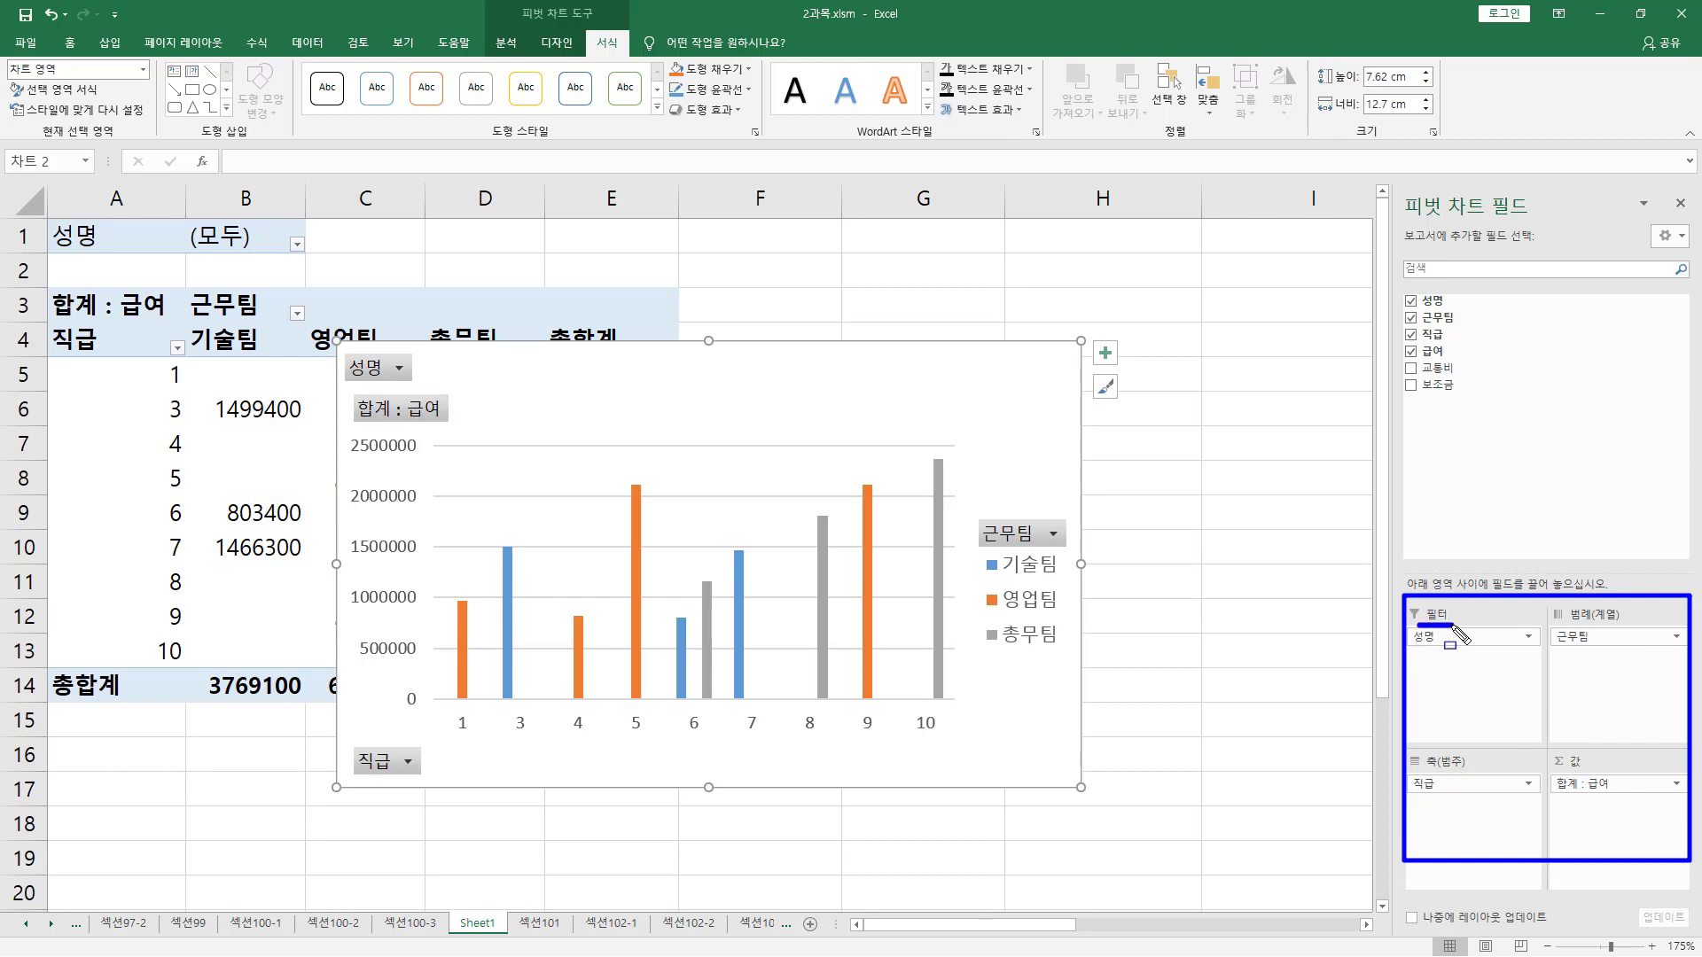
pyautogui.moveTo(1557, 772); pyautogui.dragTo(1600, 772)
pyautogui.moveTo(1416, 746); pyautogui.dragTo(1476, 778)
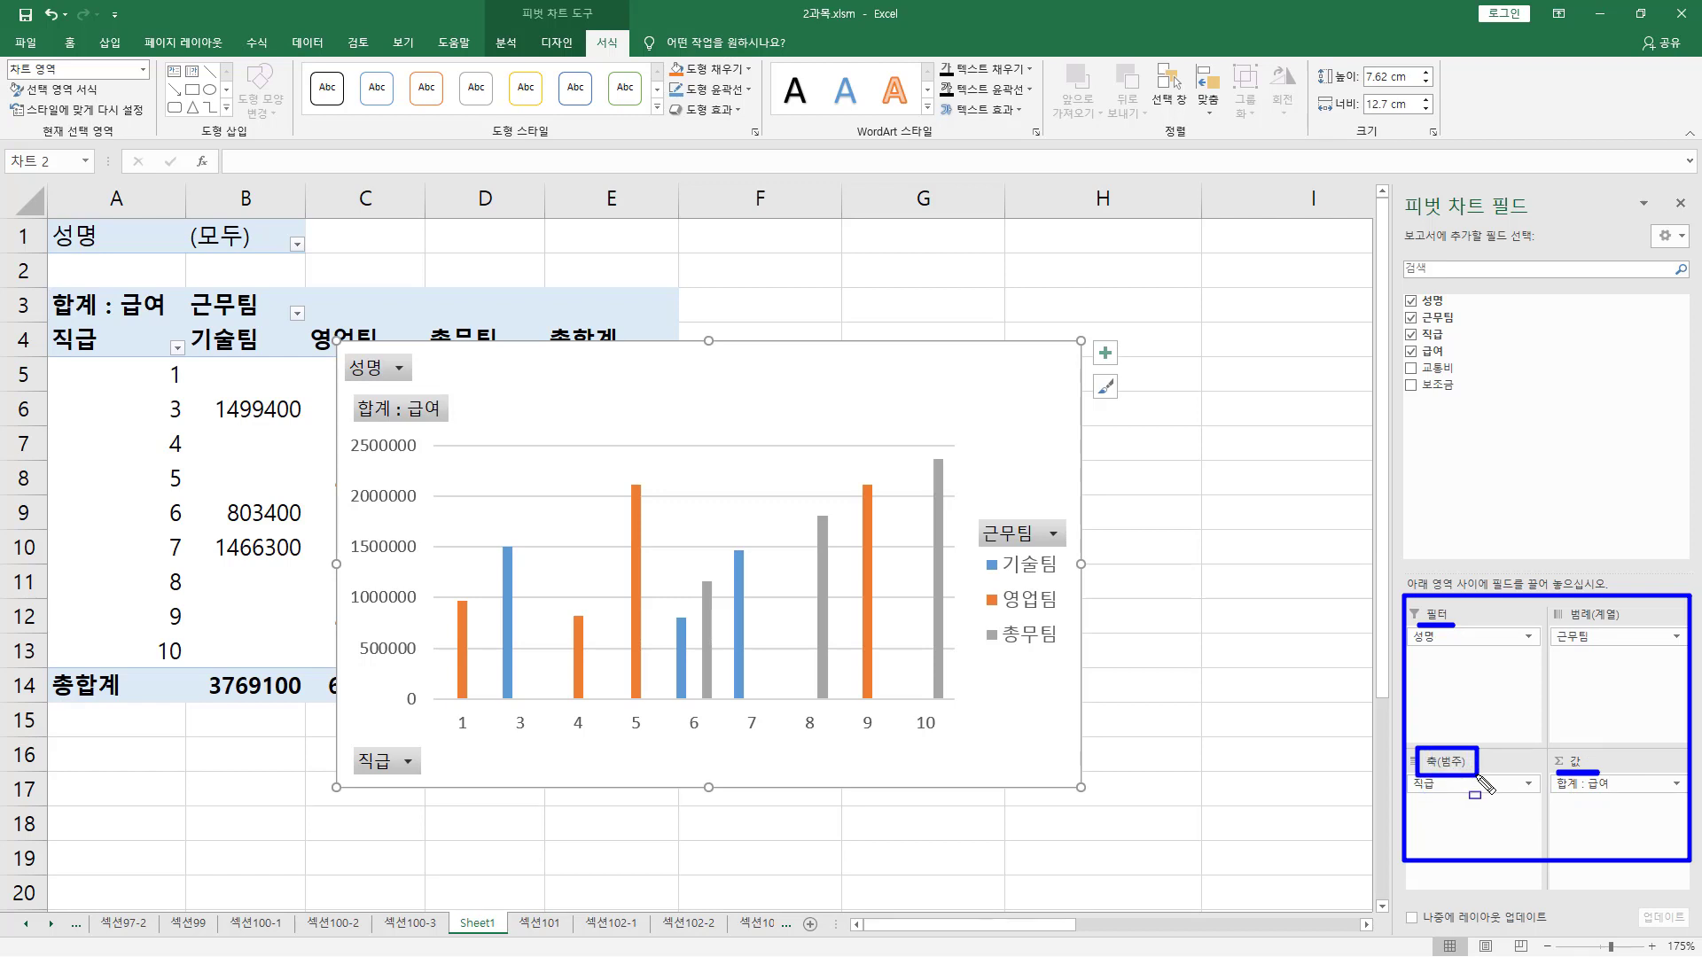
pyautogui.moveTo(1477, 778)
pyautogui.mouseDown()
pyautogui.moveTo(1480, 796)
pyautogui.moveTo(1484, 772)
pyautogui.mouseUp()
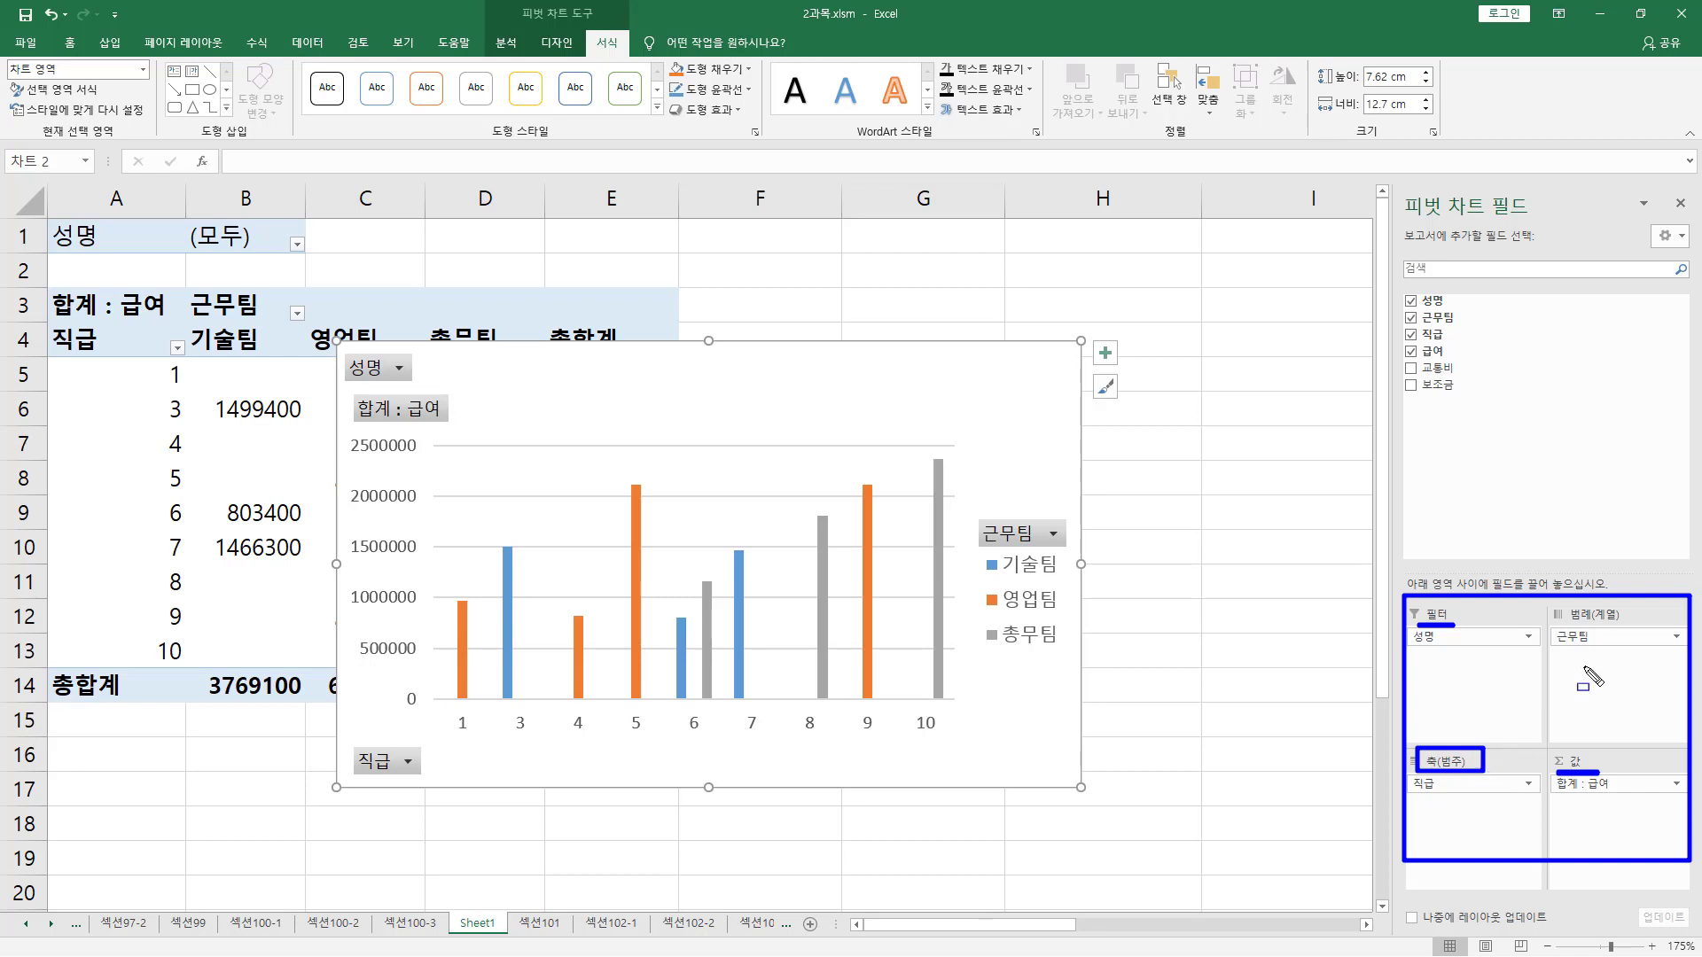
pyautogui.moveTo(1560, 624)
pyautogui.mouseDown()
pyautogui.moveTo(1635, 626)
pyautogui.moveTo(1633, 603)
pyautogui.moveTo(1601, 654)
pyautogui.mouseUp()
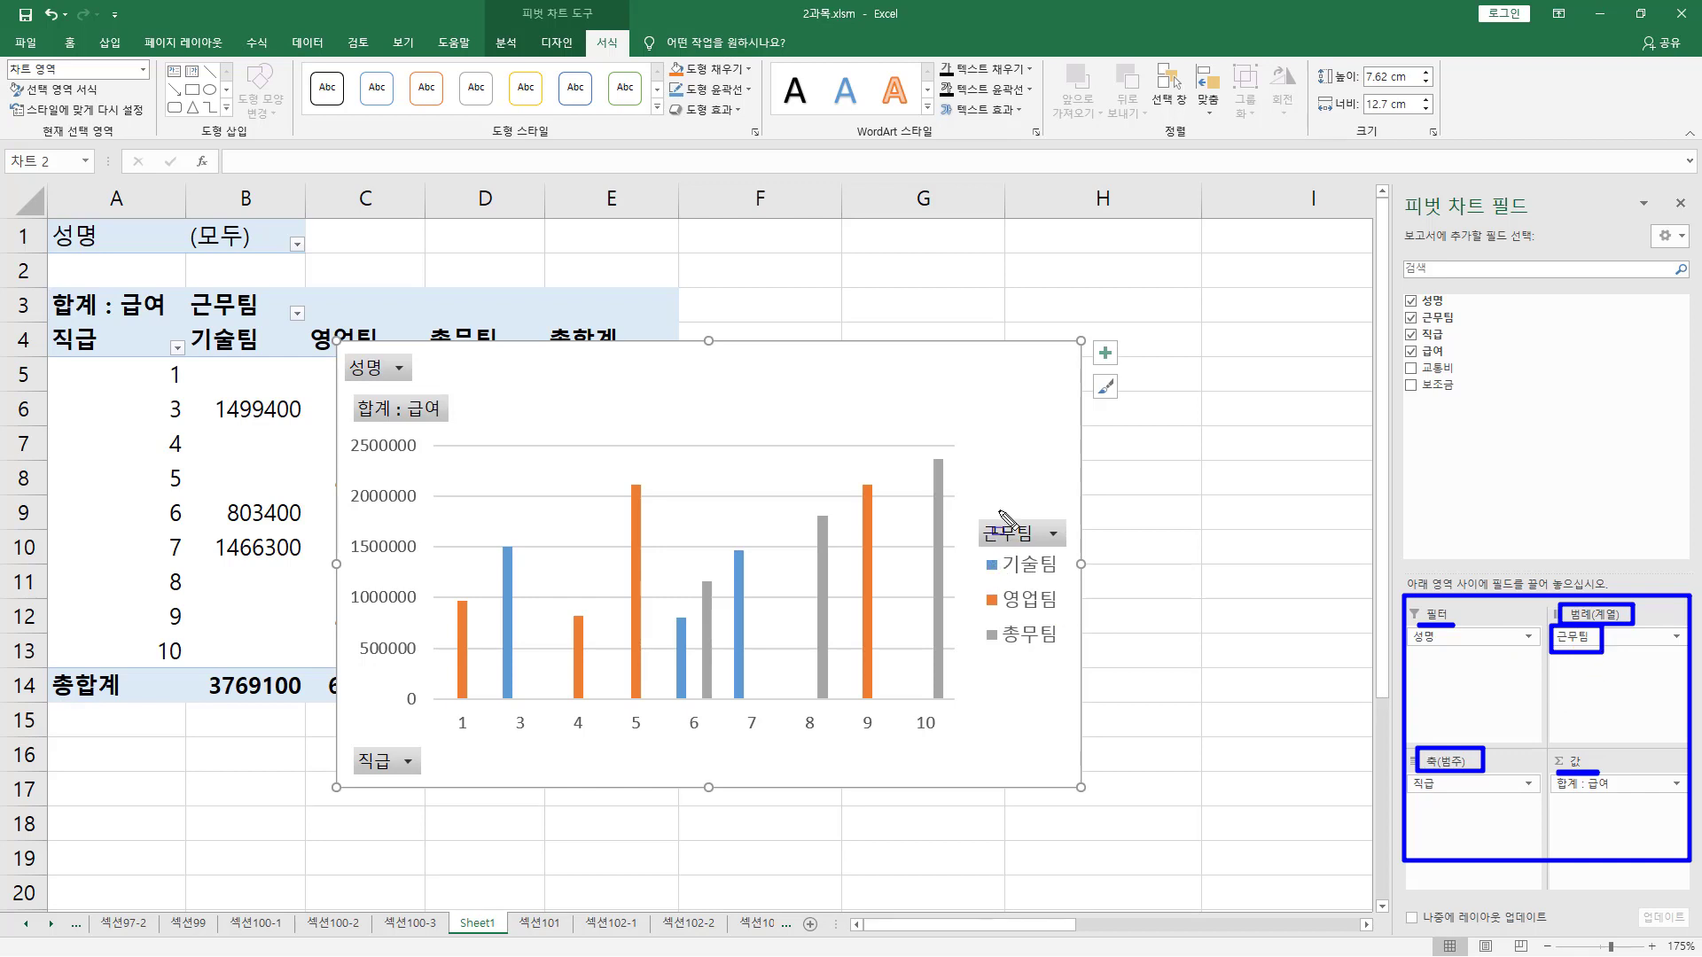
pyautogui.moveTo(975, 503); pyautogui.dragTo(1073, 662)
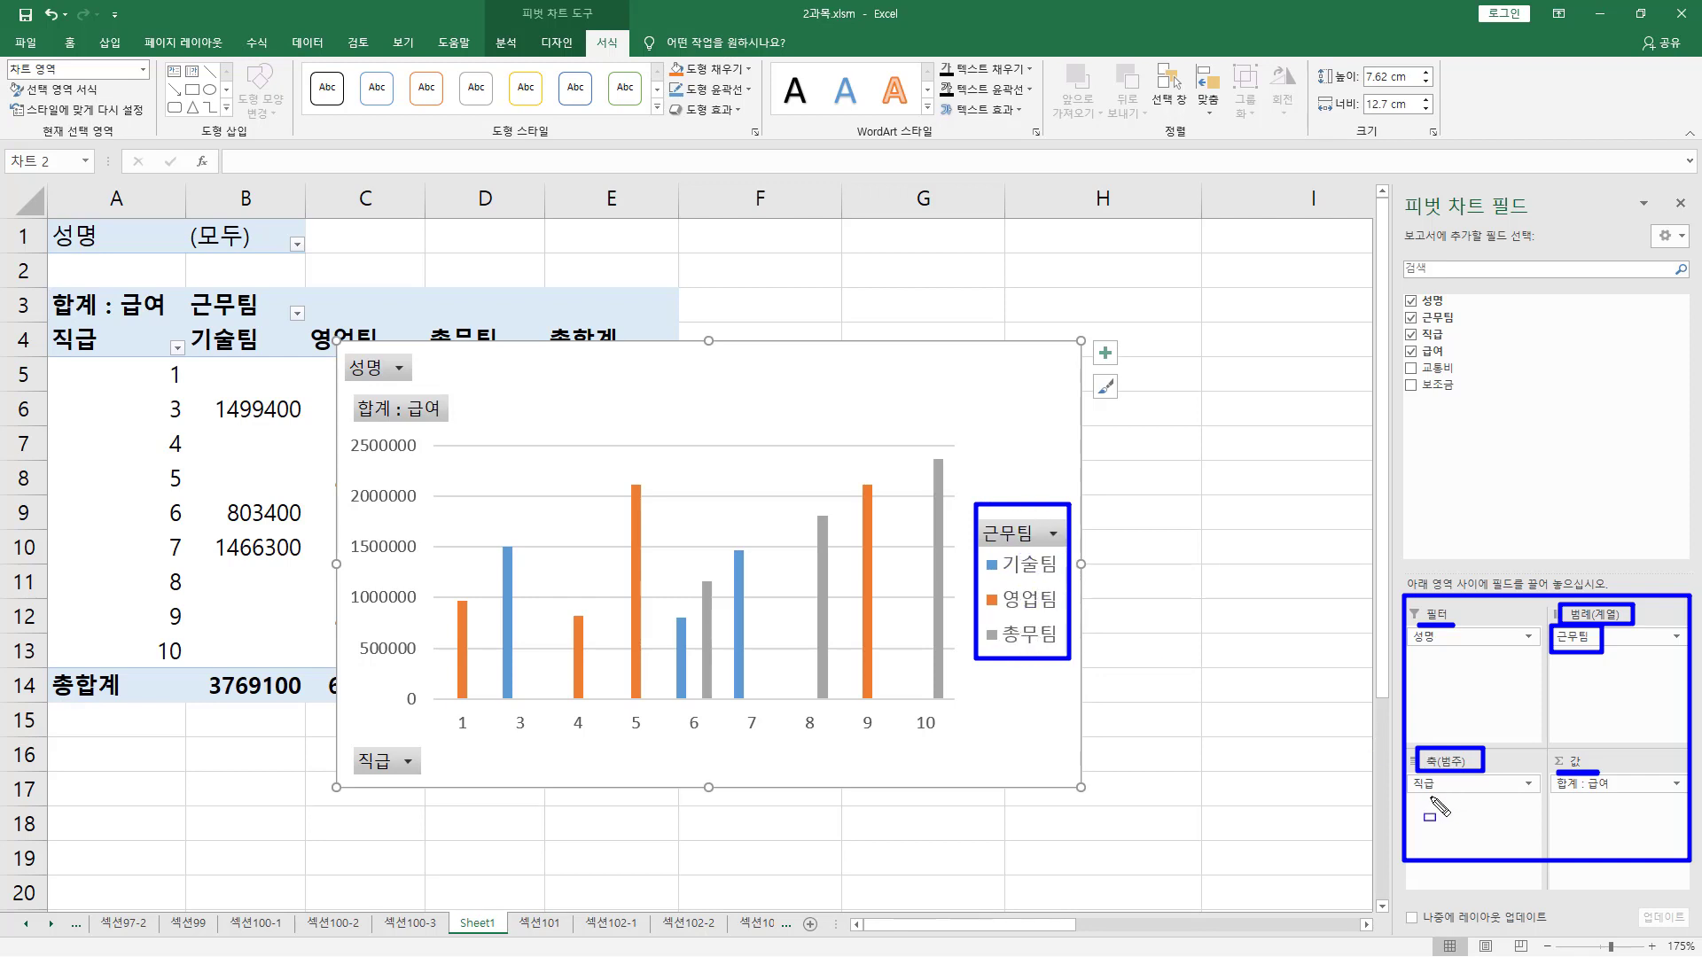
pyautogui.moveTo(1410, 772); pyautogui.dragTo(1446, 798)
pyautogui.moveTo(447, 704); pyautogui.dragTo(949, 742)
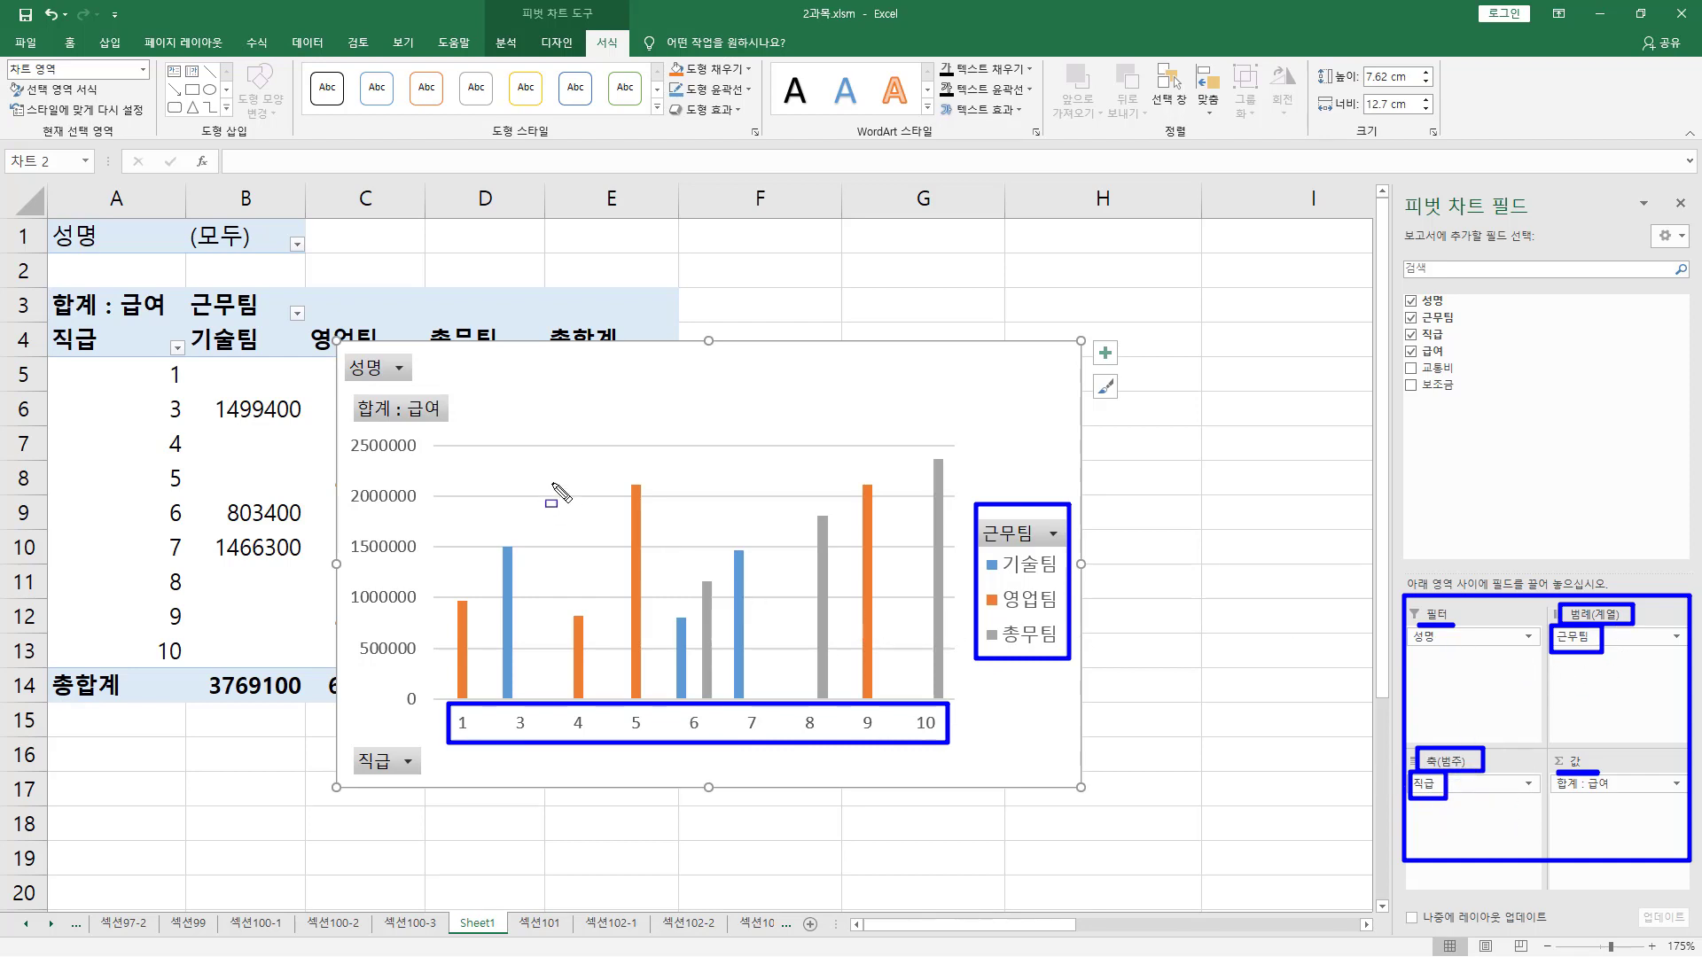
pyautogui.press('Escape')
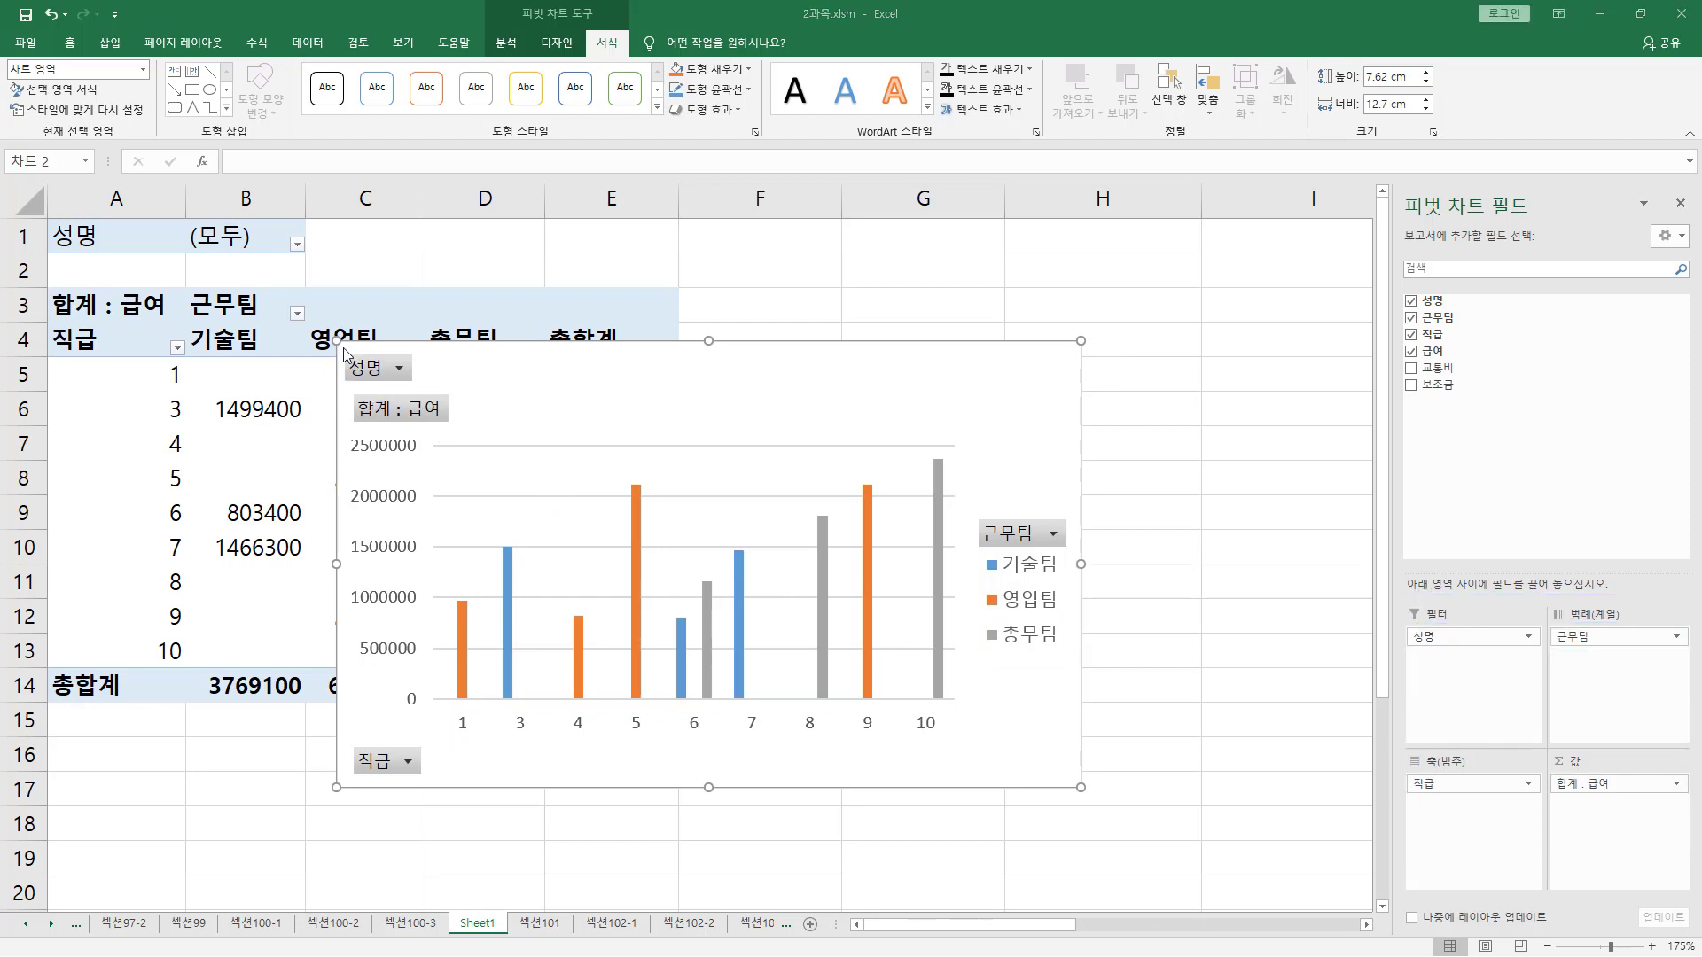
pyautogui.moveTo(342, 348); pyautogui.dragTo(428, 387)
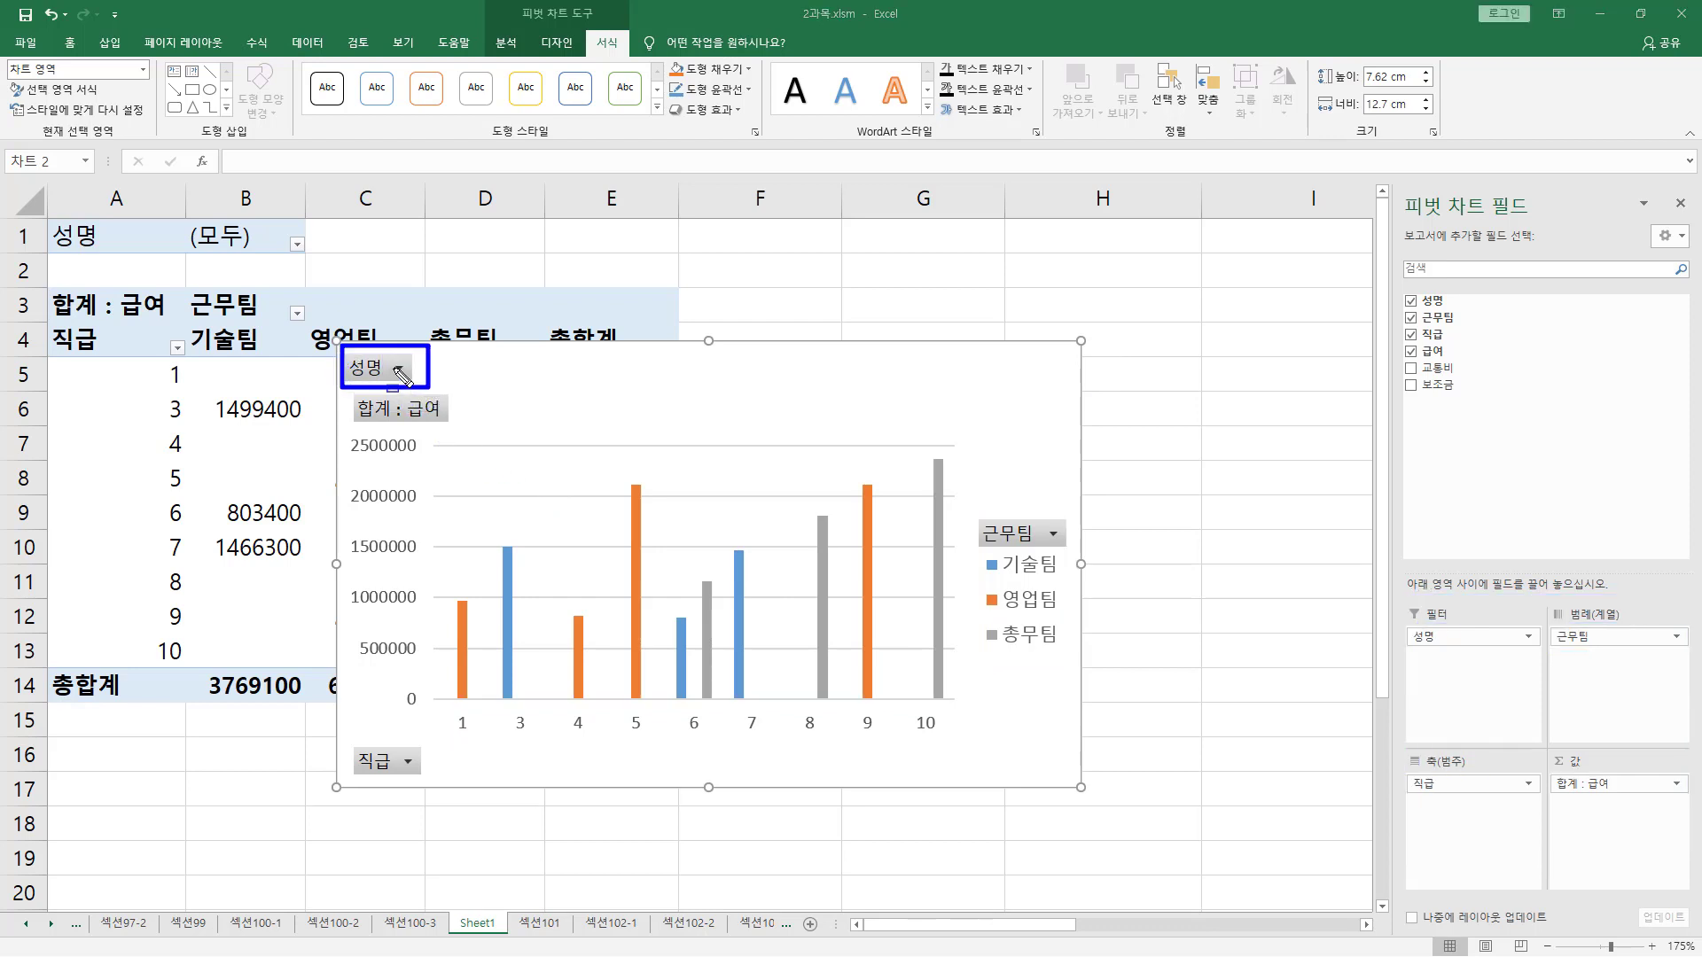
pyautogui.moveTo(351, 744); pyautogui.dragTo(437, 780)
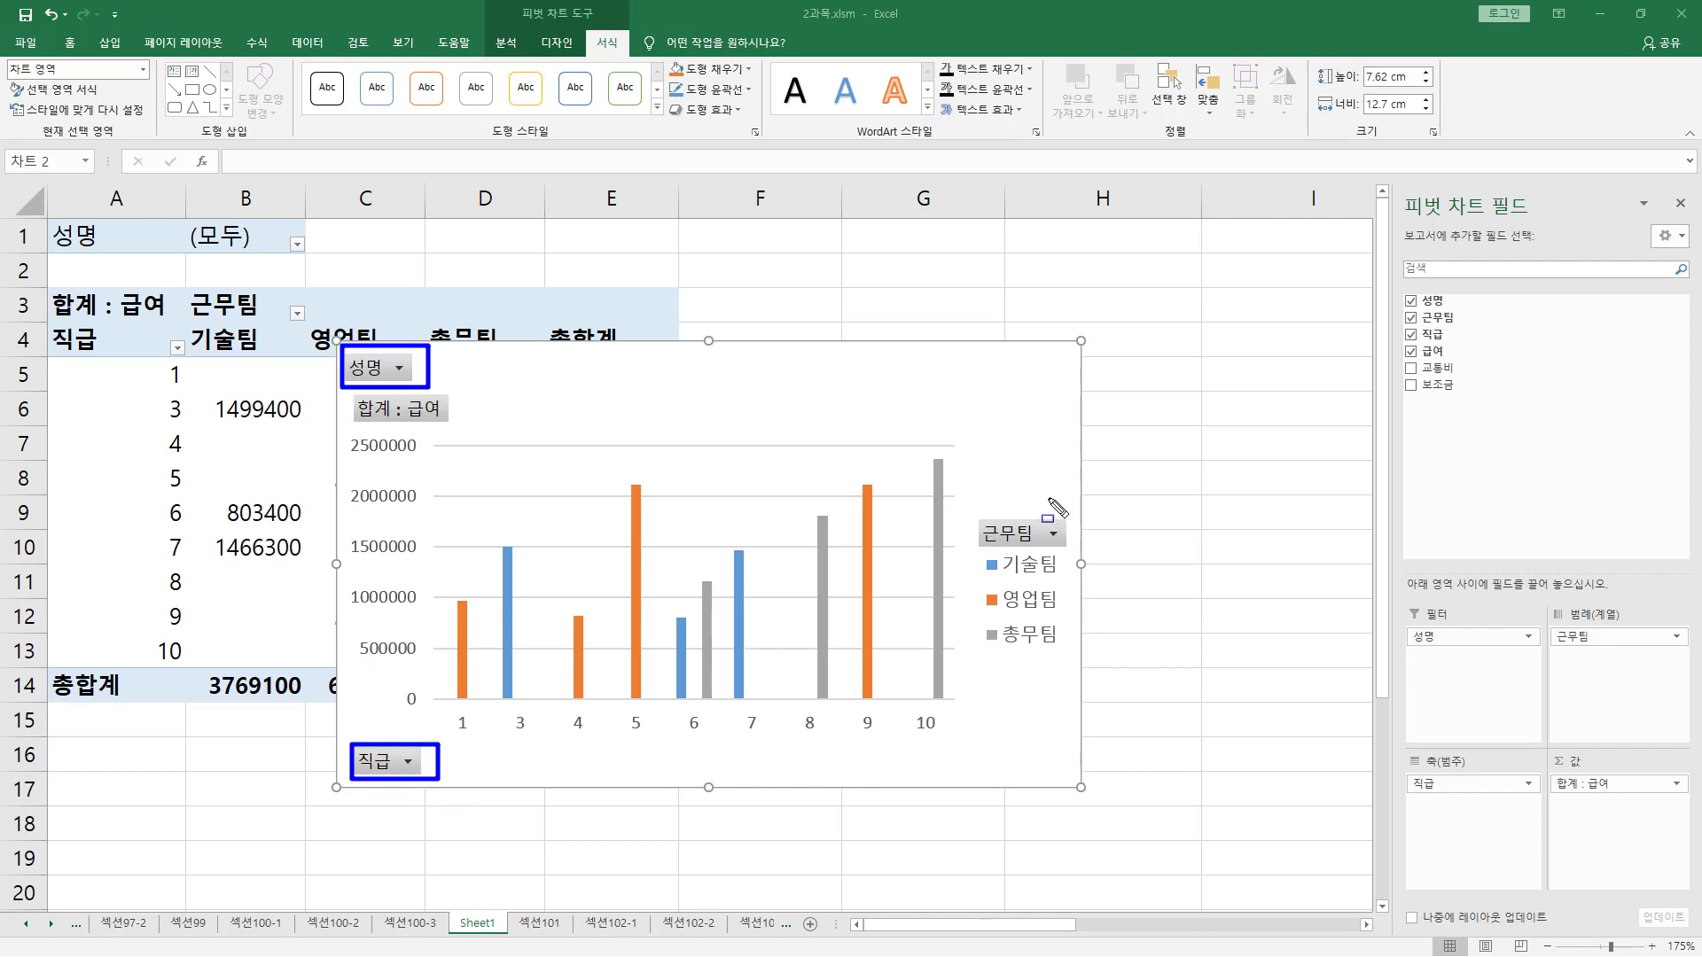
pyautogui.moveTo(1055, 517); pyautogui.dragTo(971, 561)
pyautogui.press('Escape')
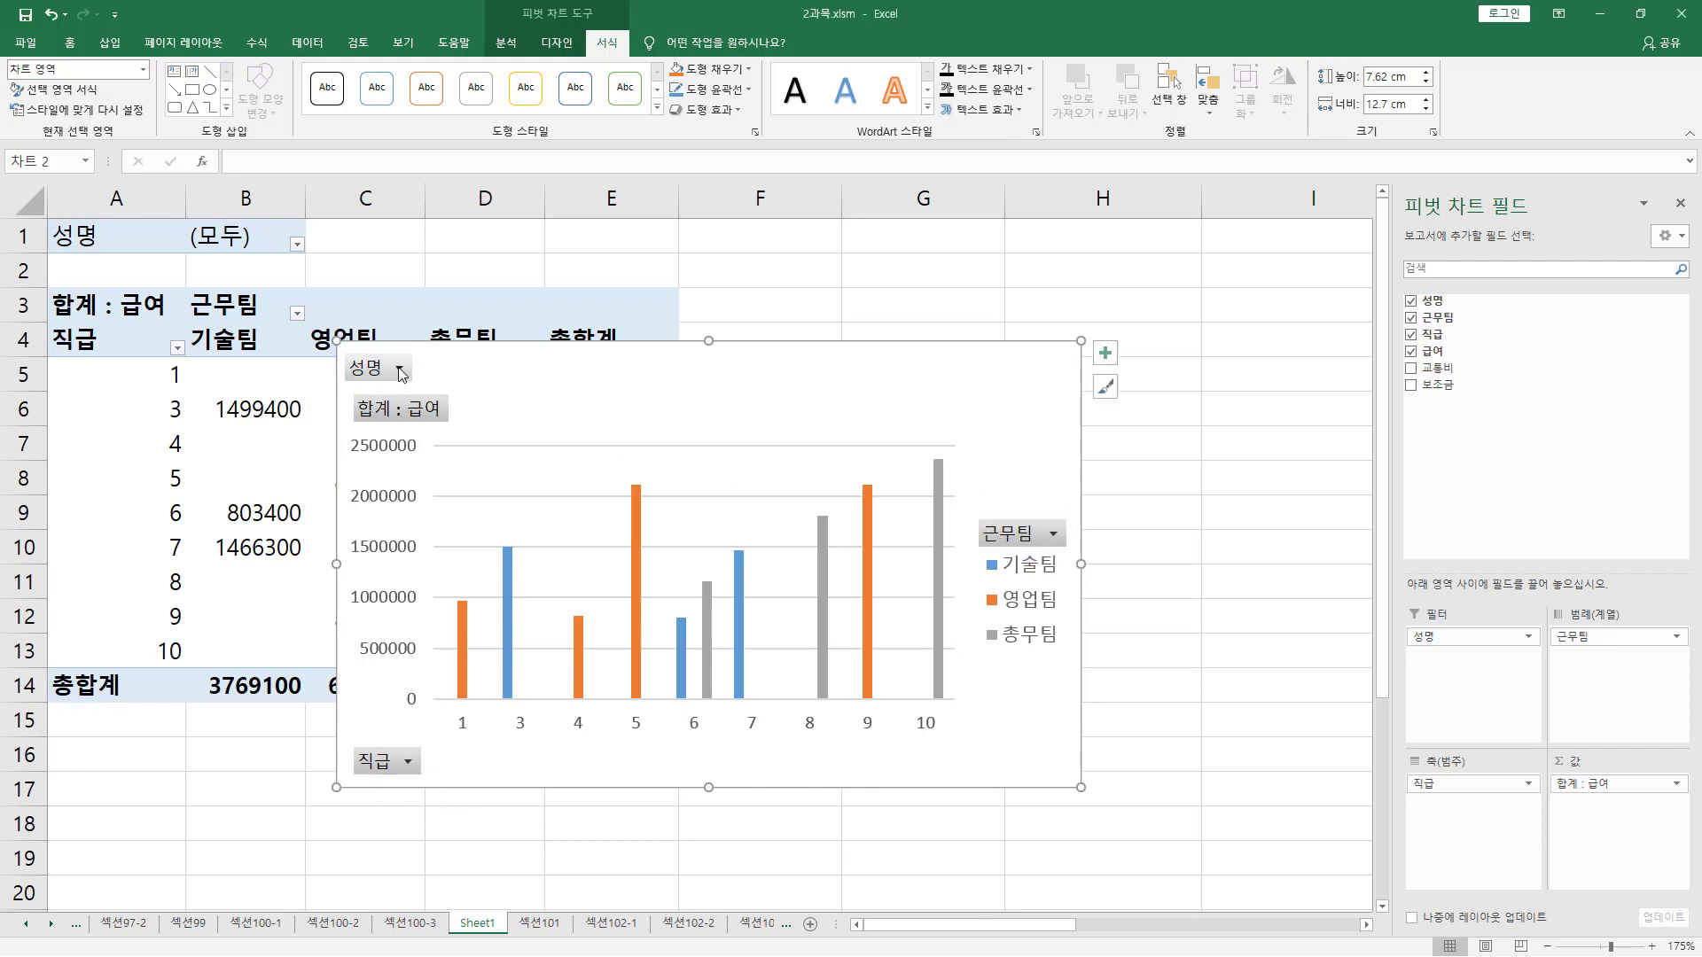
# Step: Filter the pivot chart by 성명, excluding the second, third, fourth, sixth and seventh employees listed
pyautogui.click(401, 372)
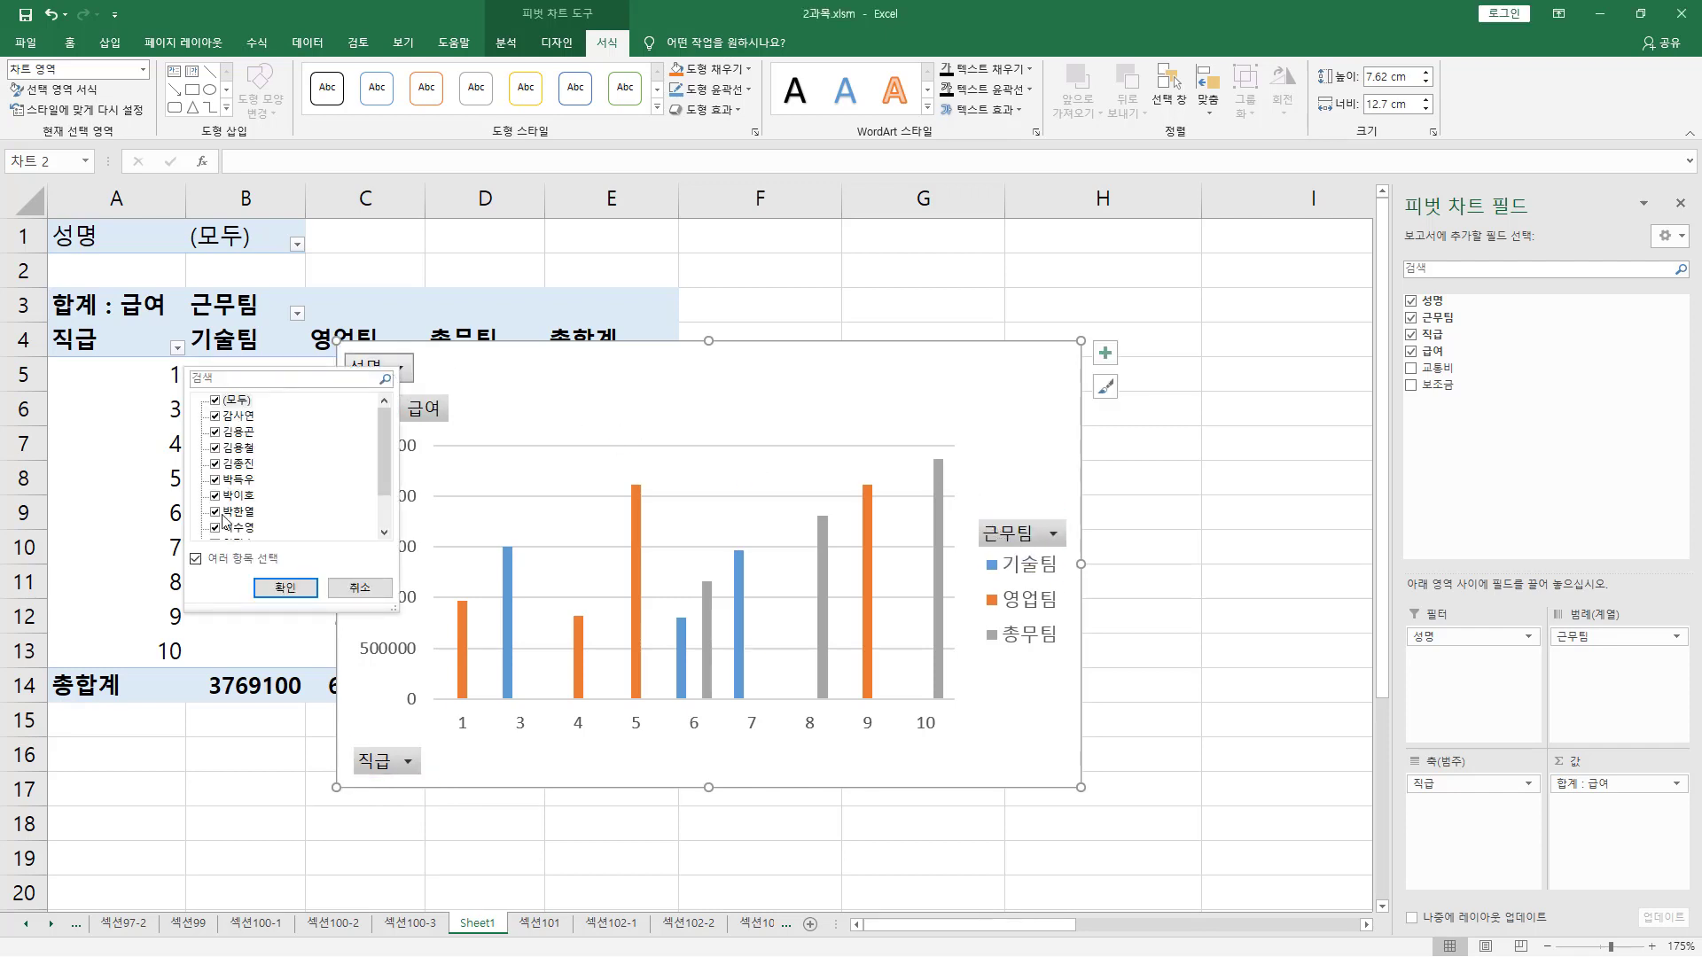
pyautogui.click(222, 447)
pyautogui.click(220, 512)
pyautogui.click(215, 496)
pyautogui.click(216, 463)
pyautogui.click(218, 433)
pyautogui.click(284, 588)
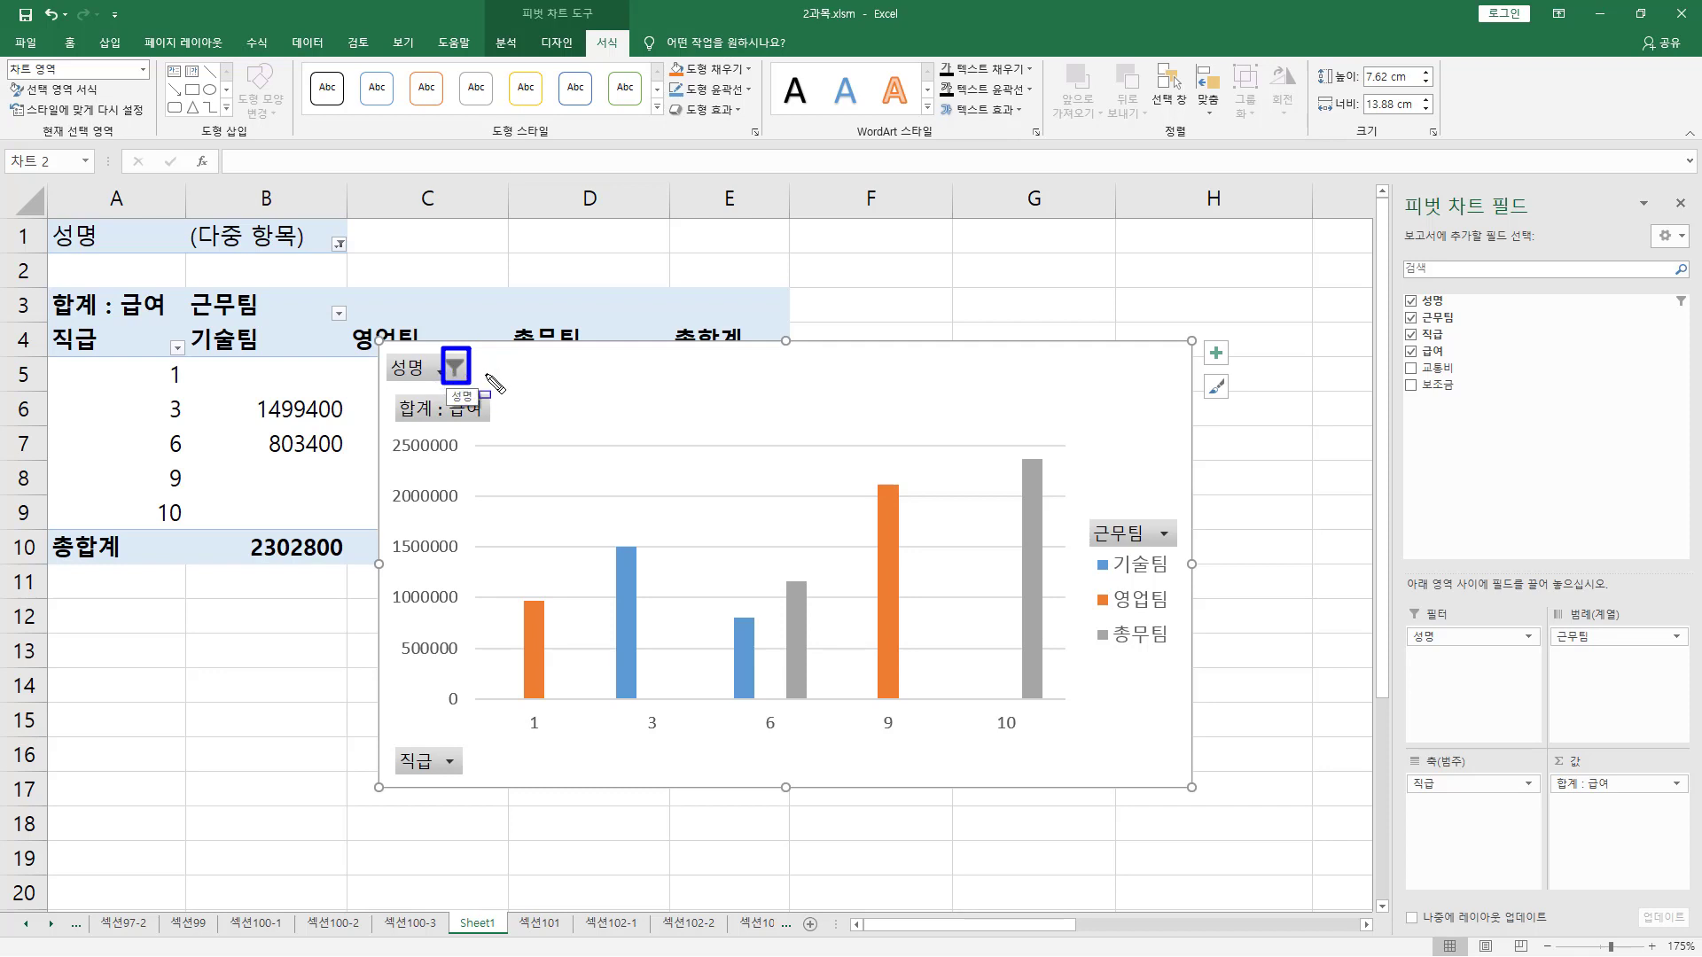
# Step: Reset the pivot chart's 성명 filter to all employees (모두)
pyautogui.click(441, 372)
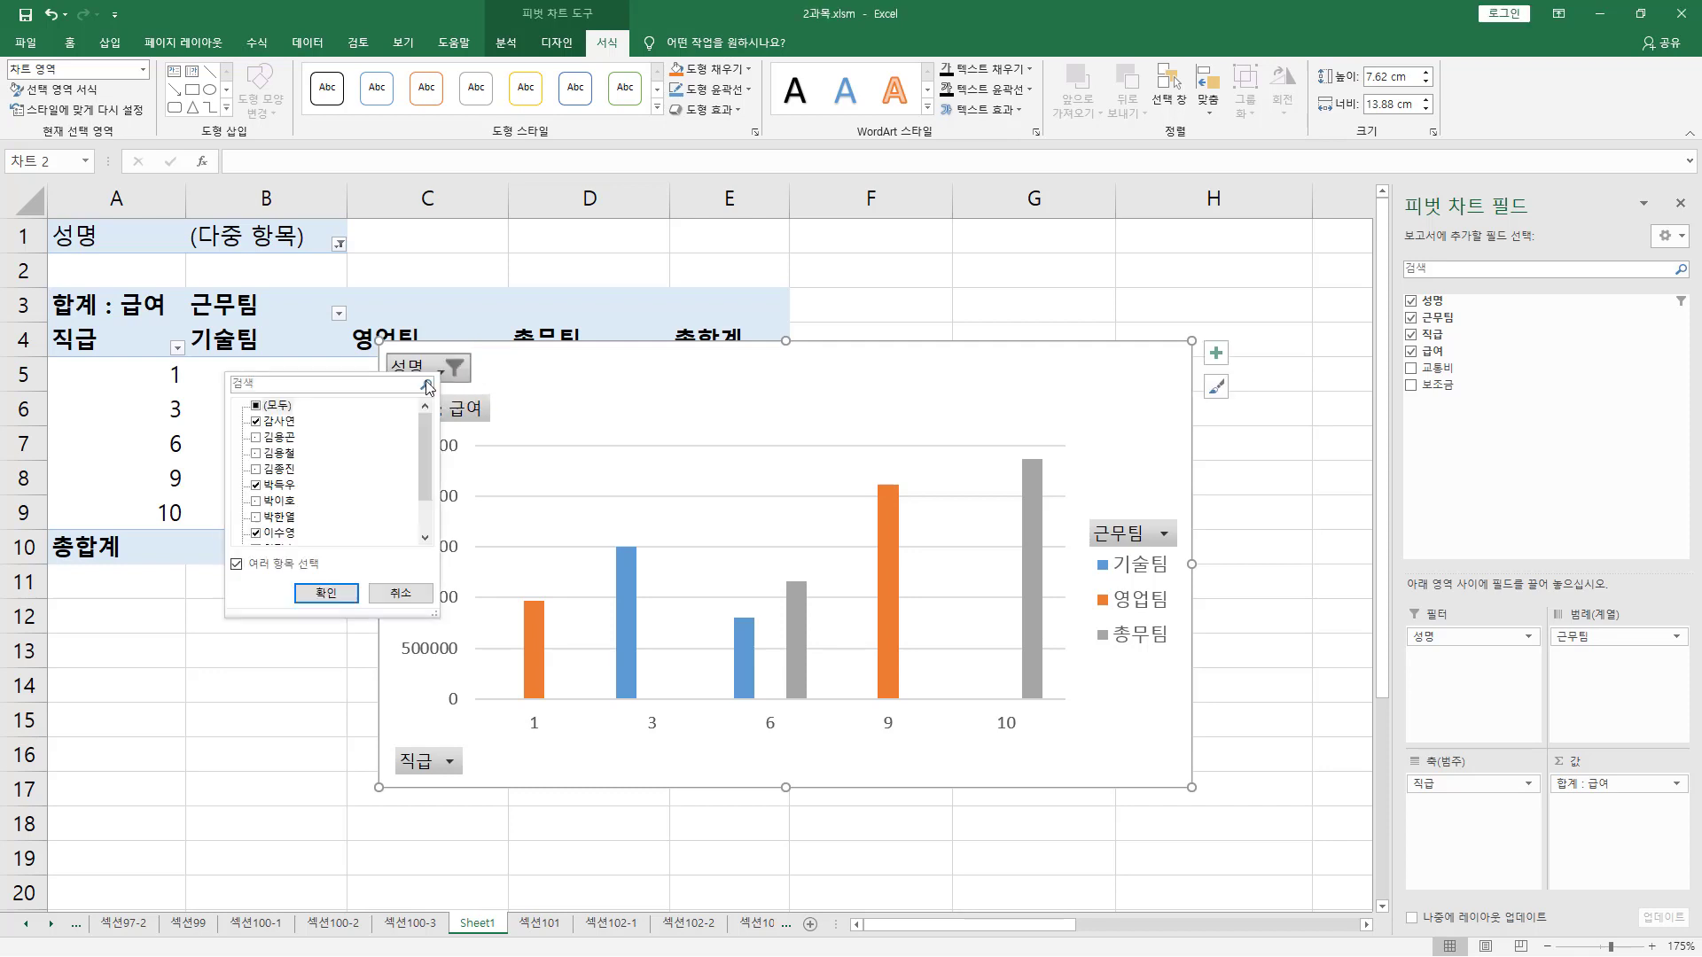
pyautogui.click(265, 408)
pyautogui.click(326, 593)
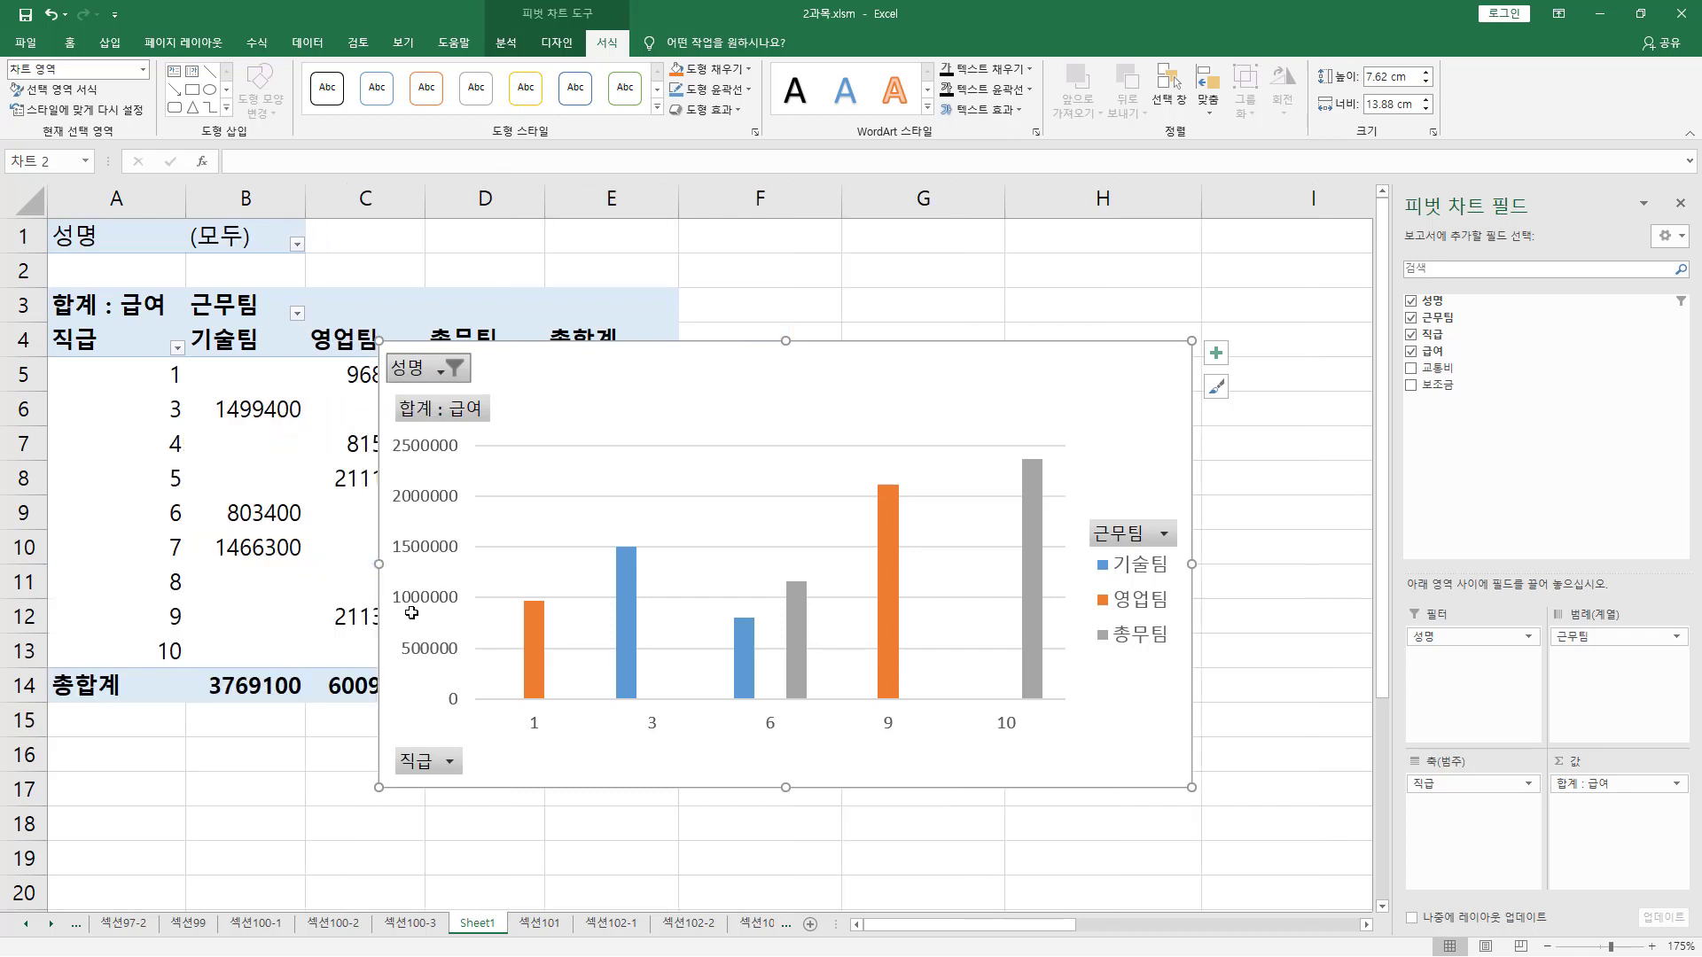
# Step: Filter the pivot chart's 직급 axis field to exclude grades 1, 4, 5 and 7
pyautogui.click(411, 764)
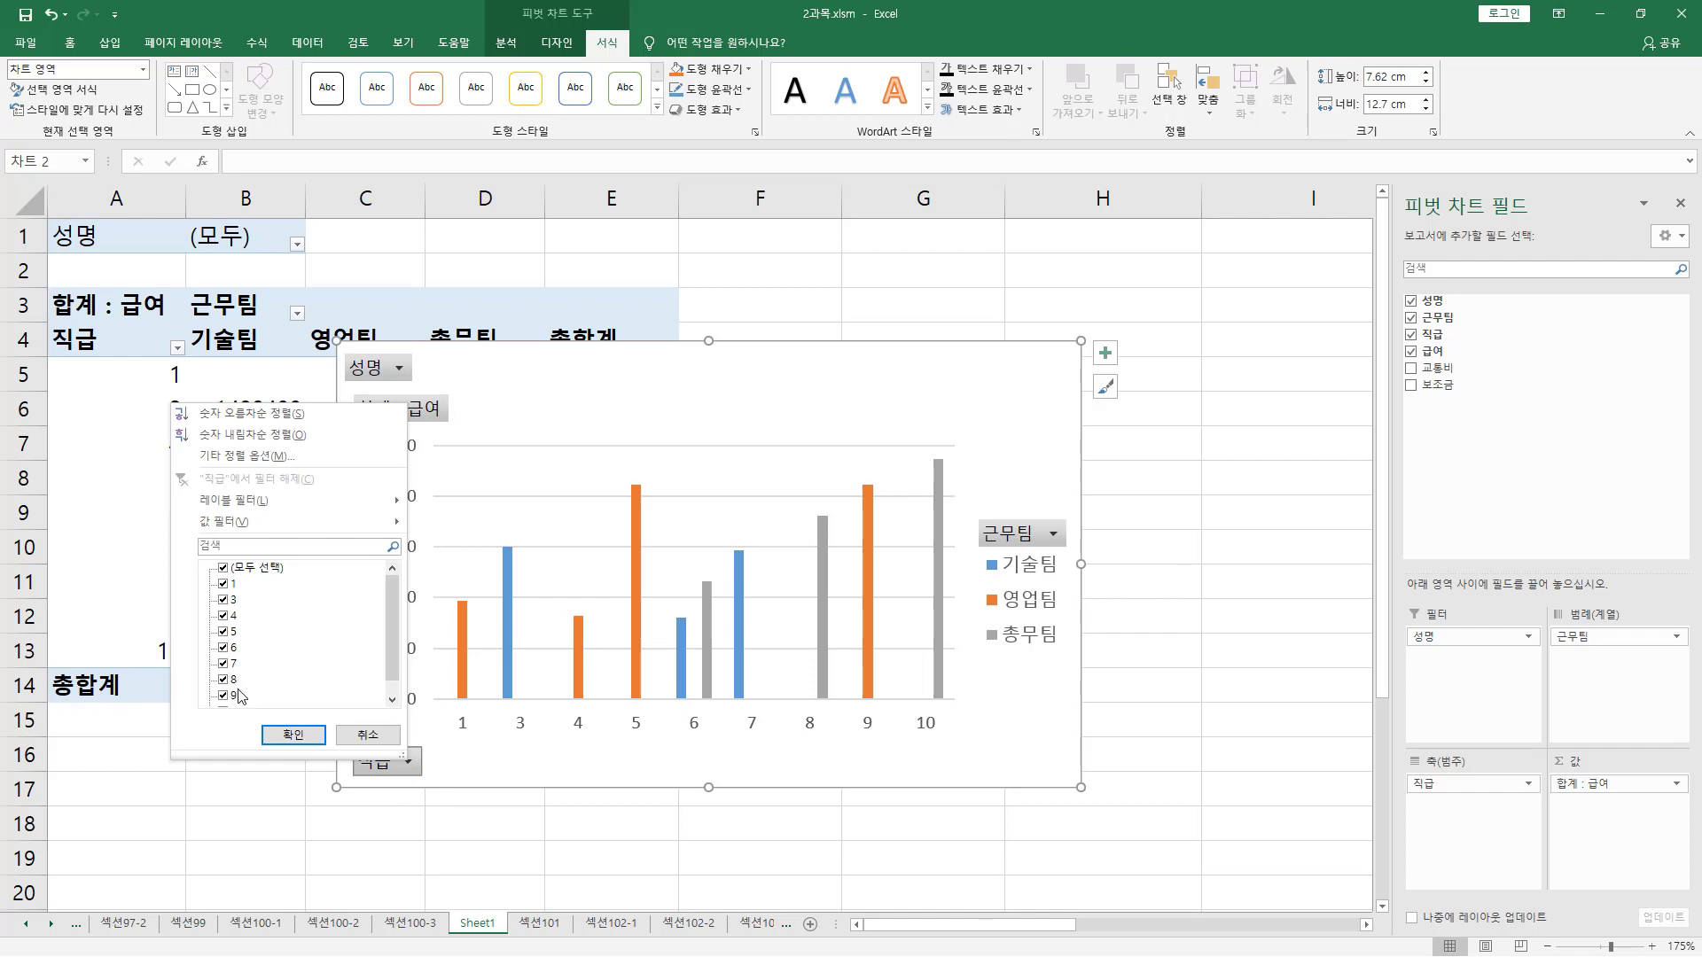
pyautogui.click(222, 584)
pyautogui.click(223, 632)
pyautogui.click(294, 734)
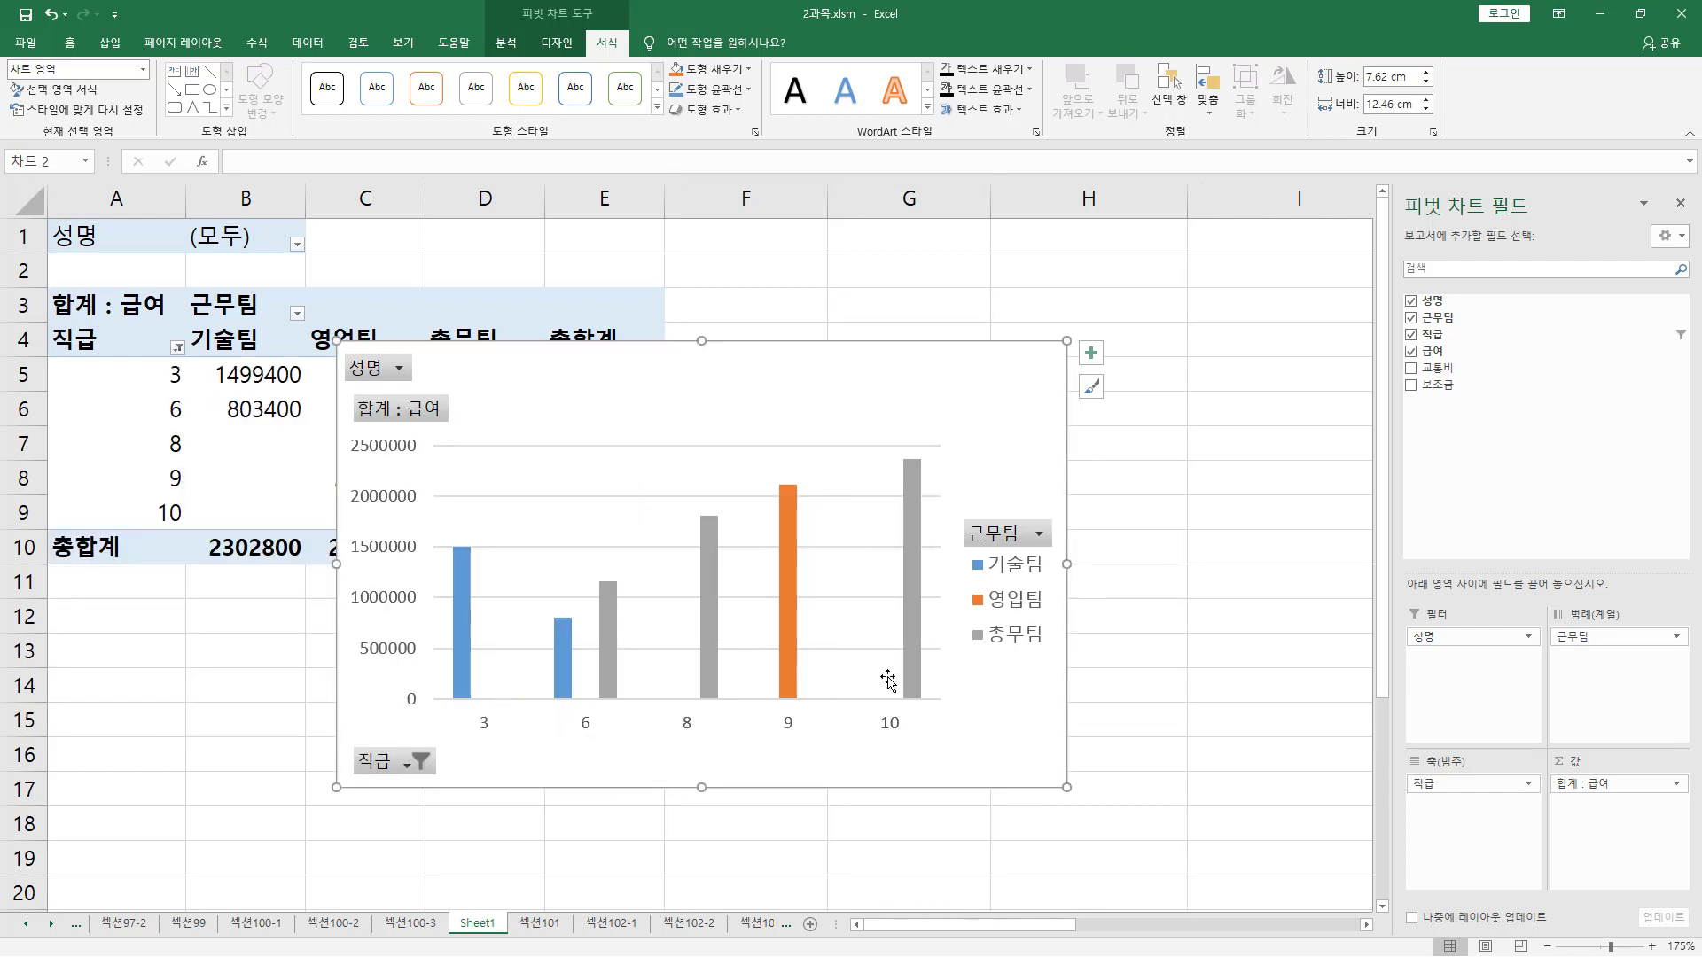
# Step: Filter the pivot chart's 근무팀 legend field to show only 기술팀, excluding 영업팀 and 총무팀
pyautogui.click(1024, 540)
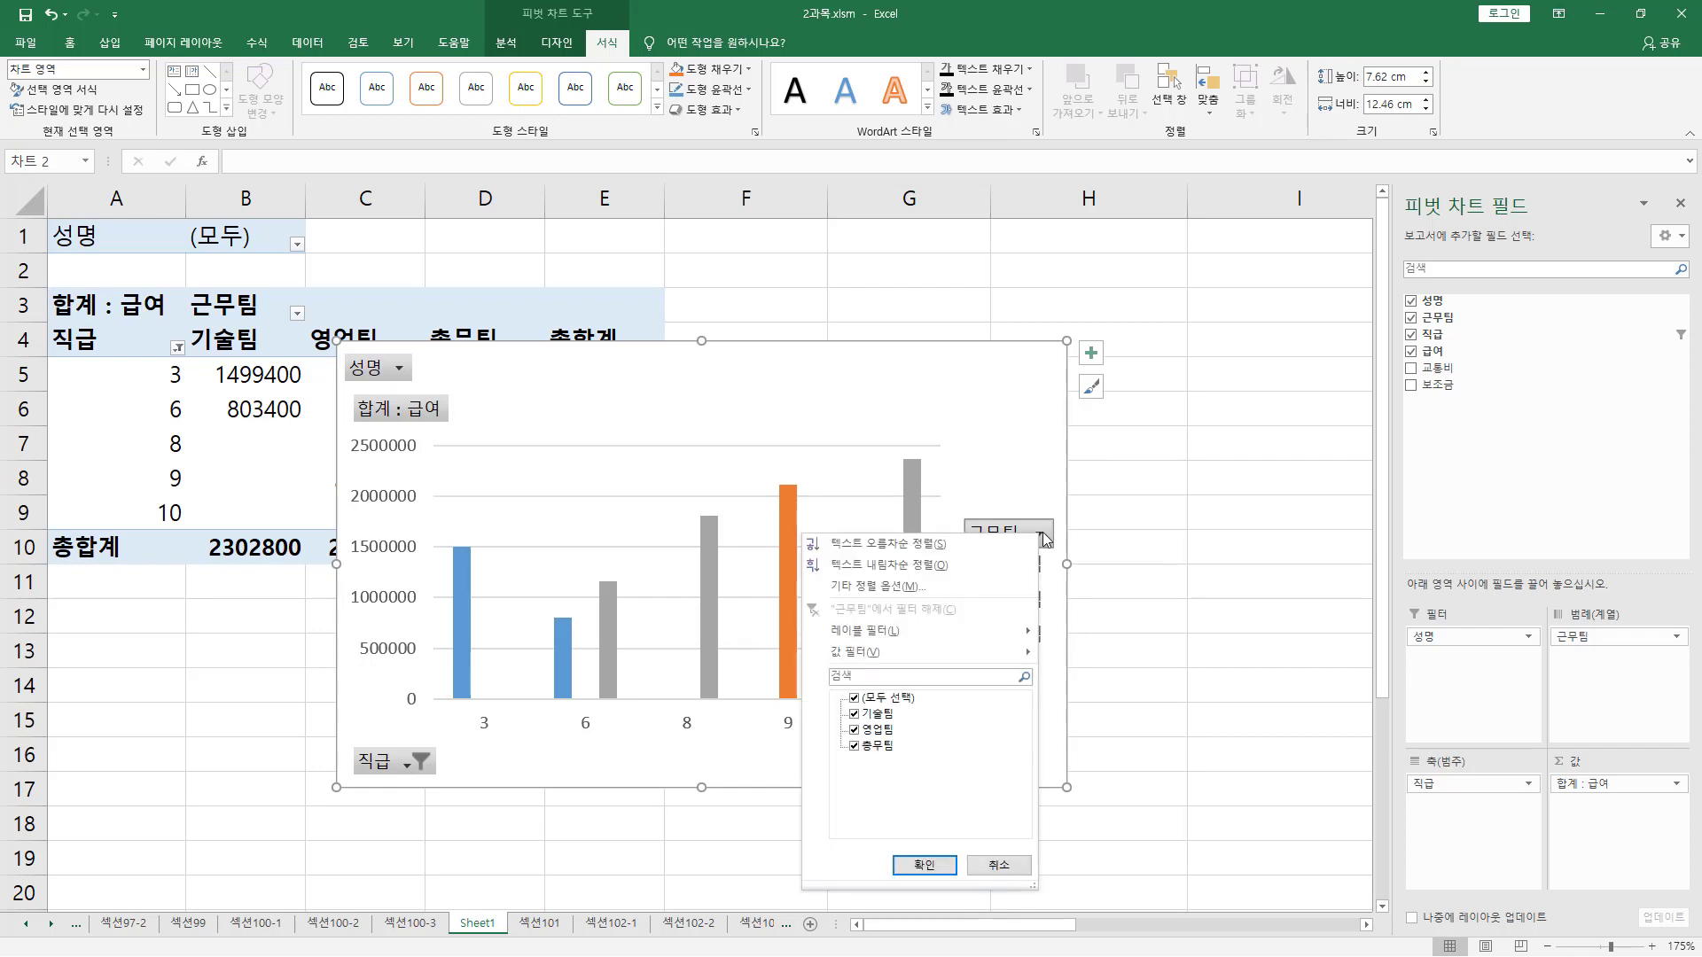
pyautogui.click(855, 730)
pyautogui.click(855, 746)
pyautogui.click(924, 867)
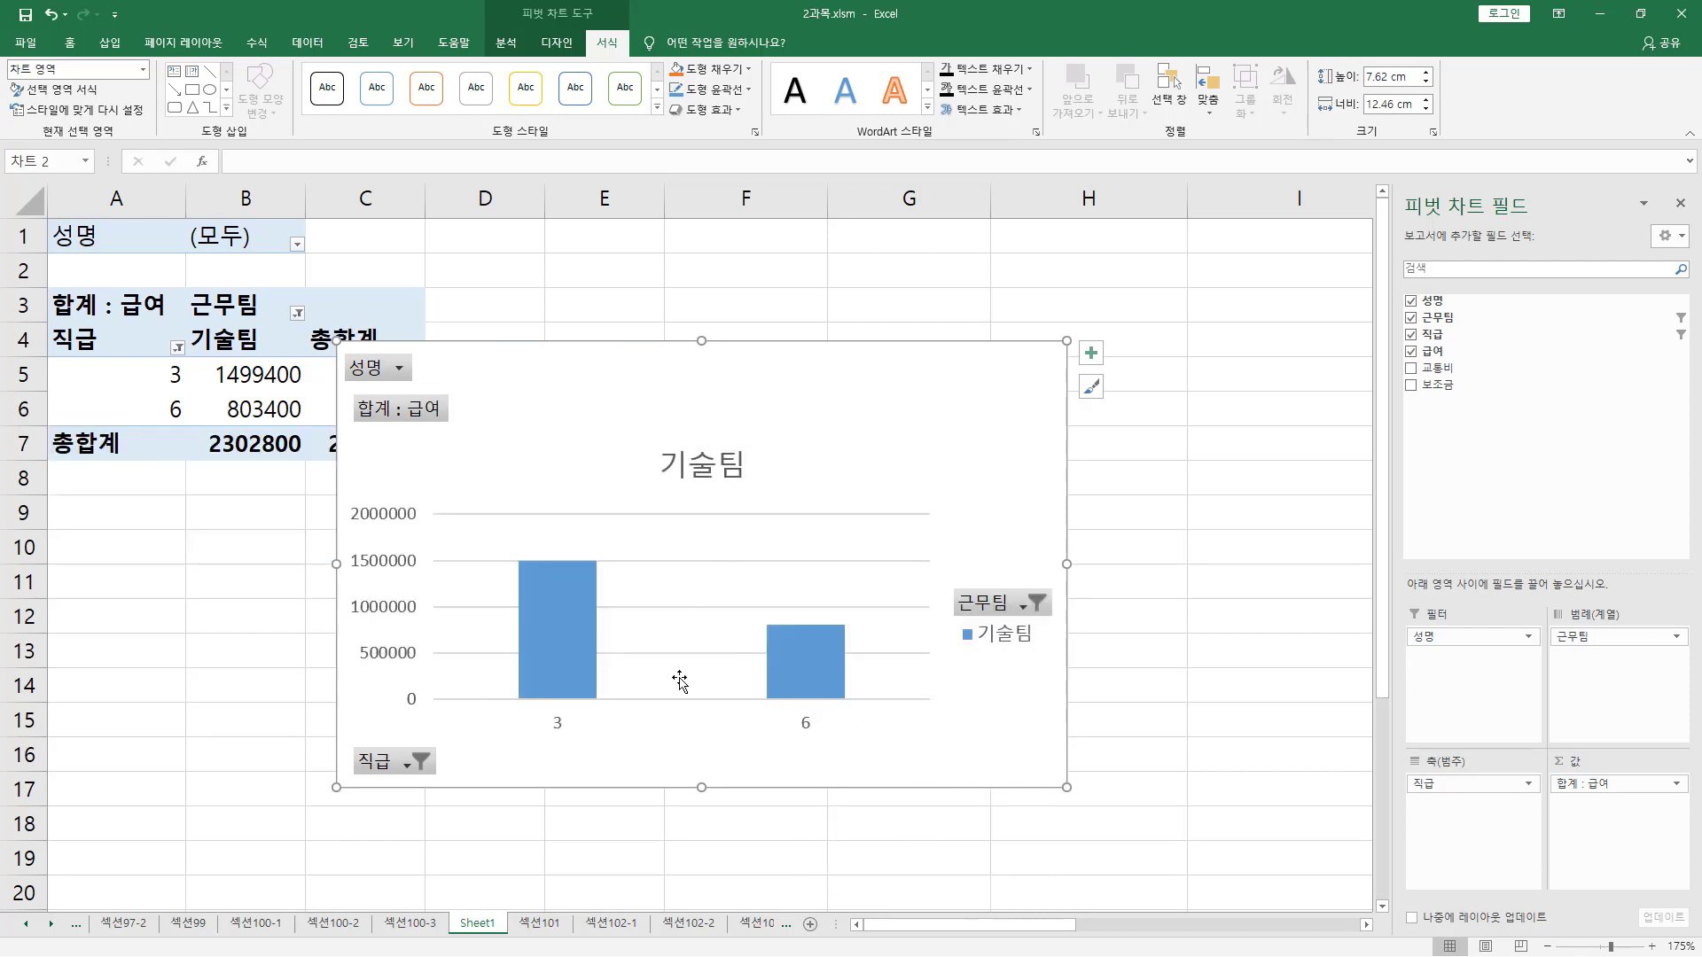
pyautogui.moveTo(406, 739); pyautogui.dragTo(435, 782)
pyautogui.moveTo(1025, 580); pyautogui.dragTo(1053, 617)
pyautogui.press('Escape')
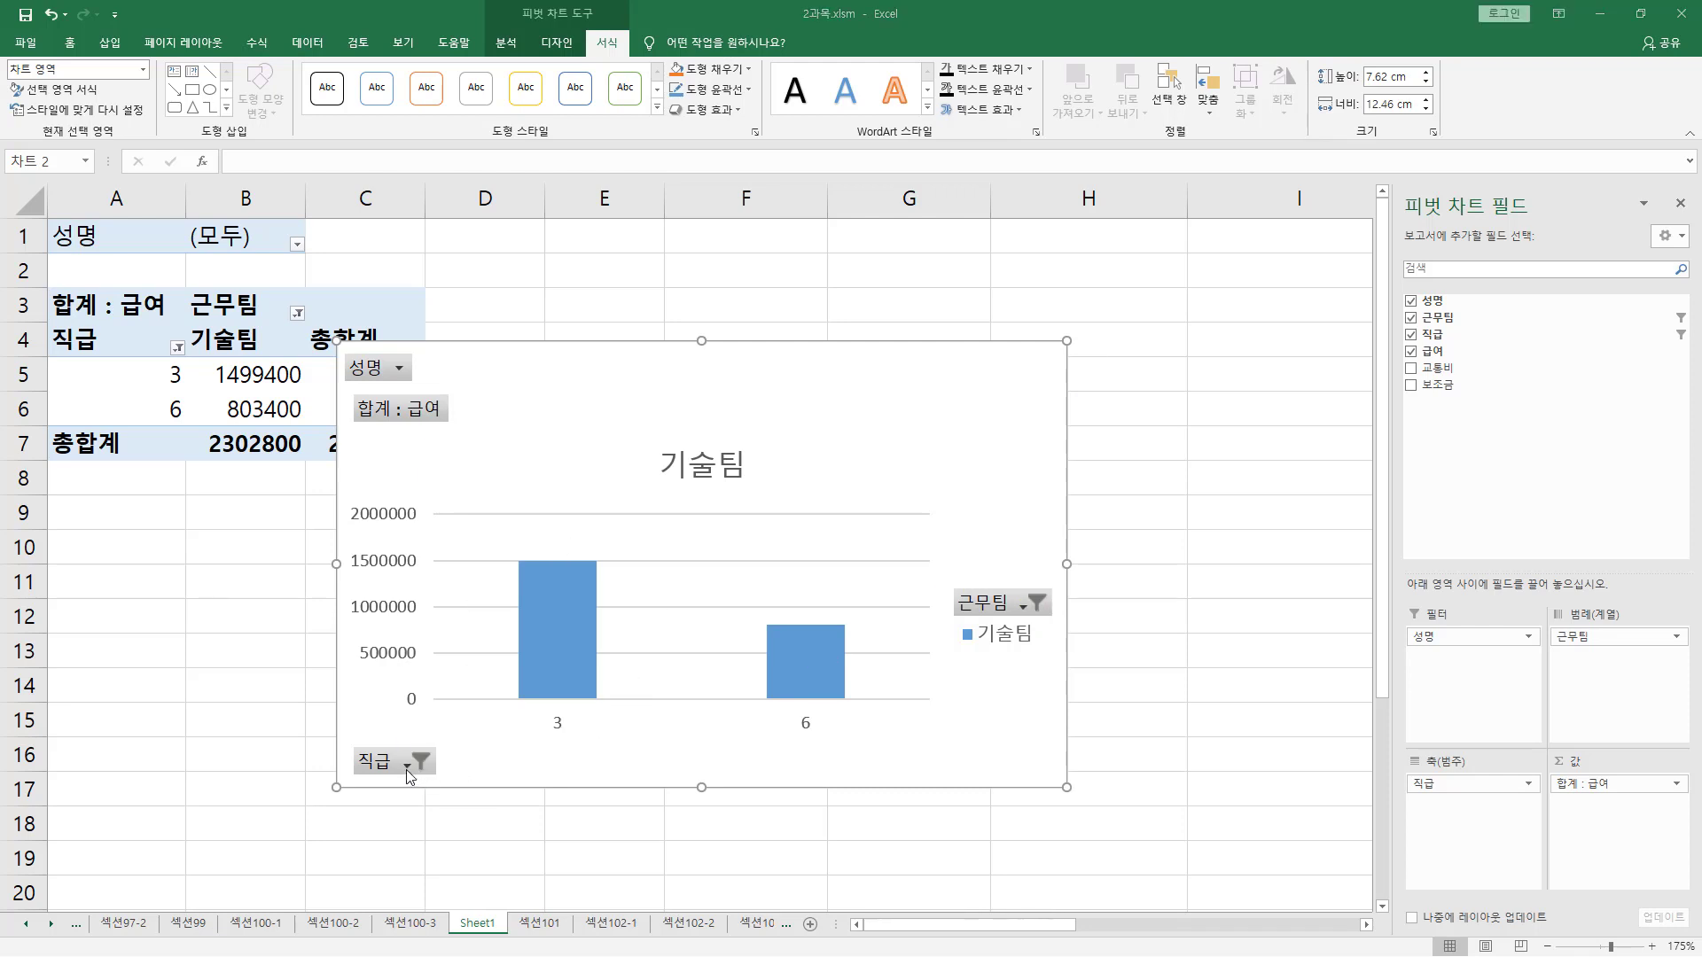
# Step: Select all items (모두 선택) again in the pivot chart's 직급 and 근무팀 filters
pyautogui.click(406, 768)
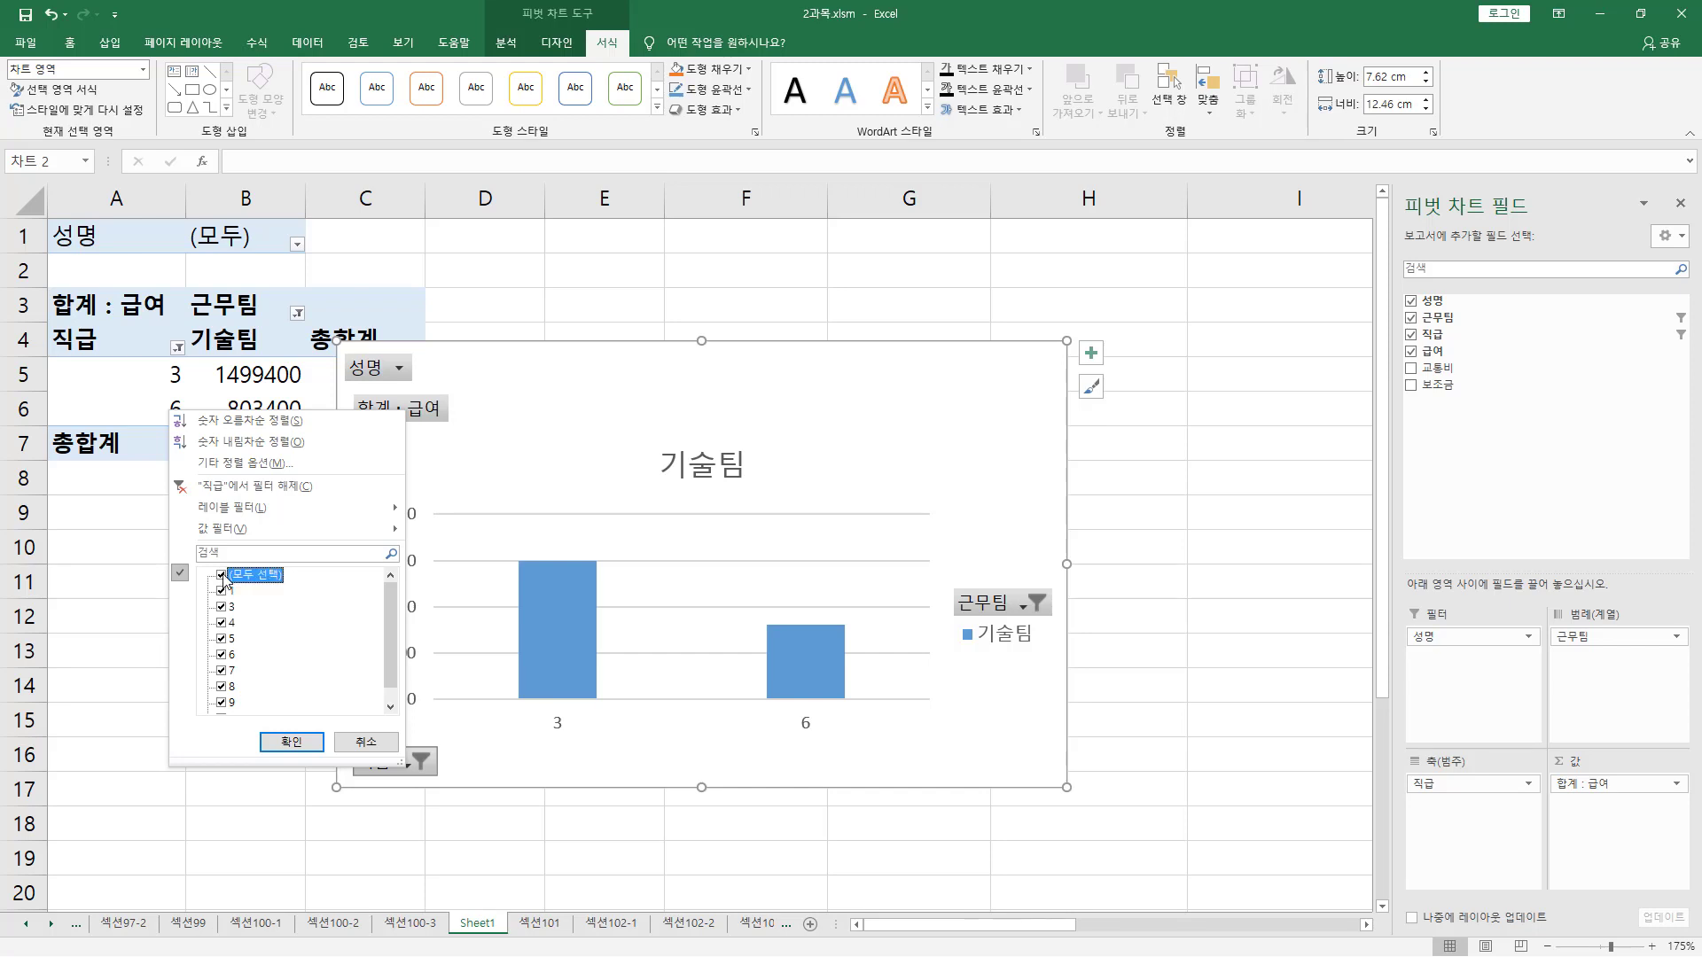
pyautogui.click(291, 741)
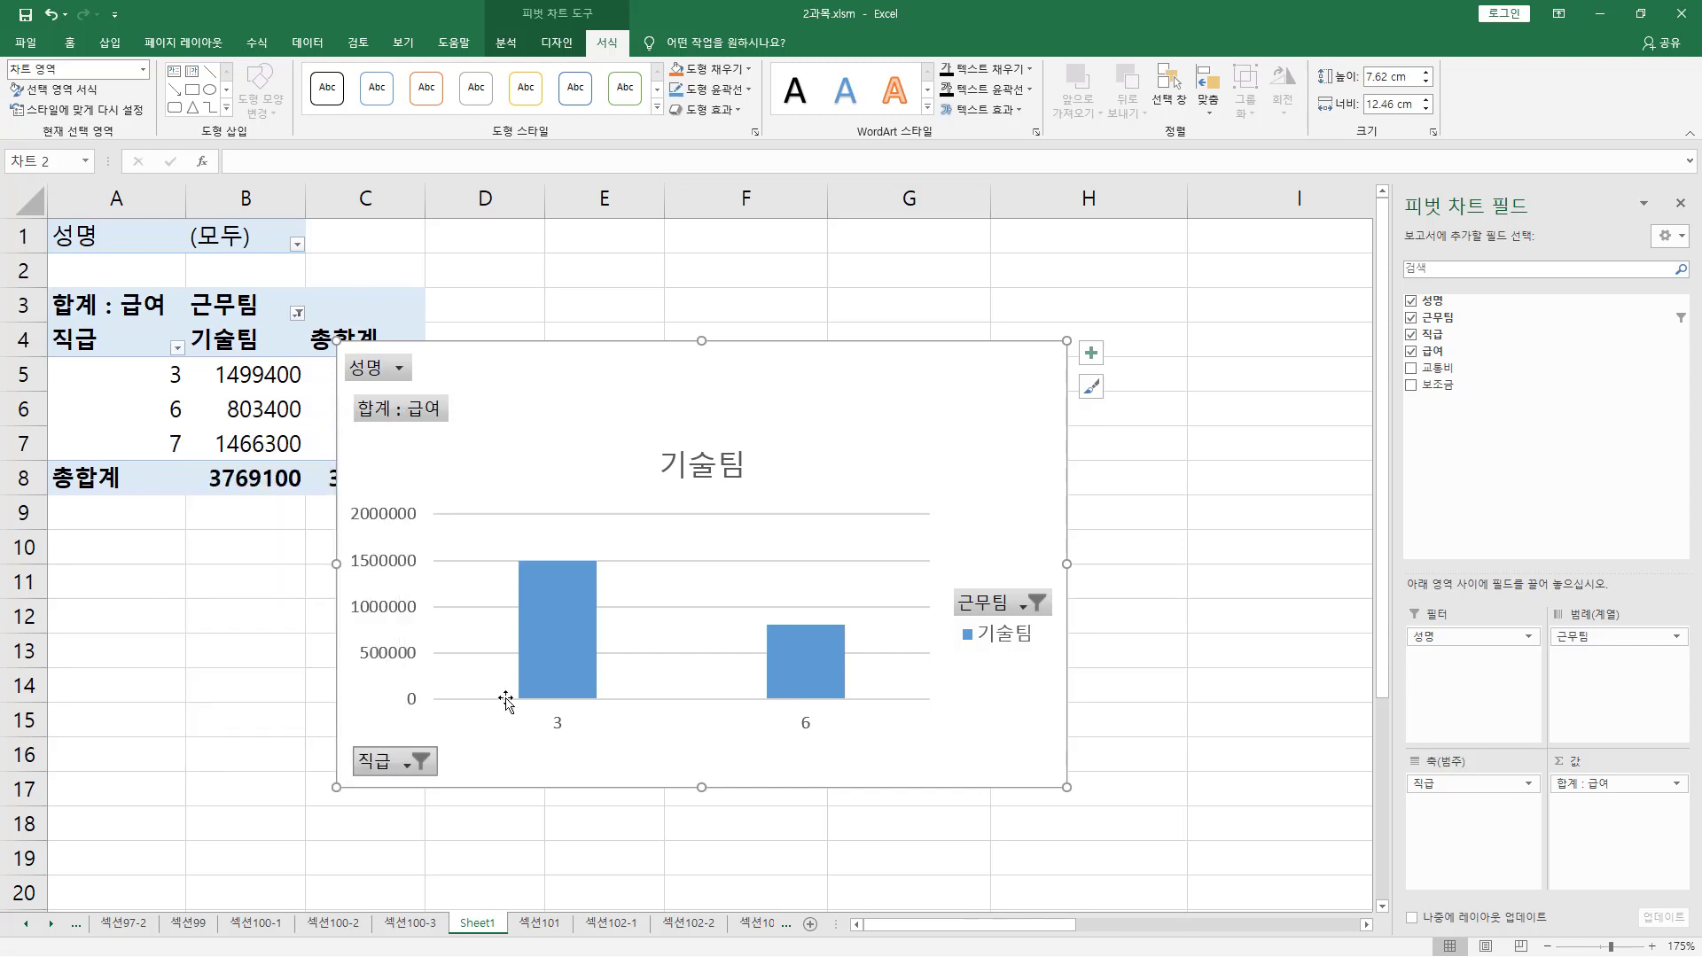
pyautogui.click(1022, 606)
pyautogui.click(838, 413)
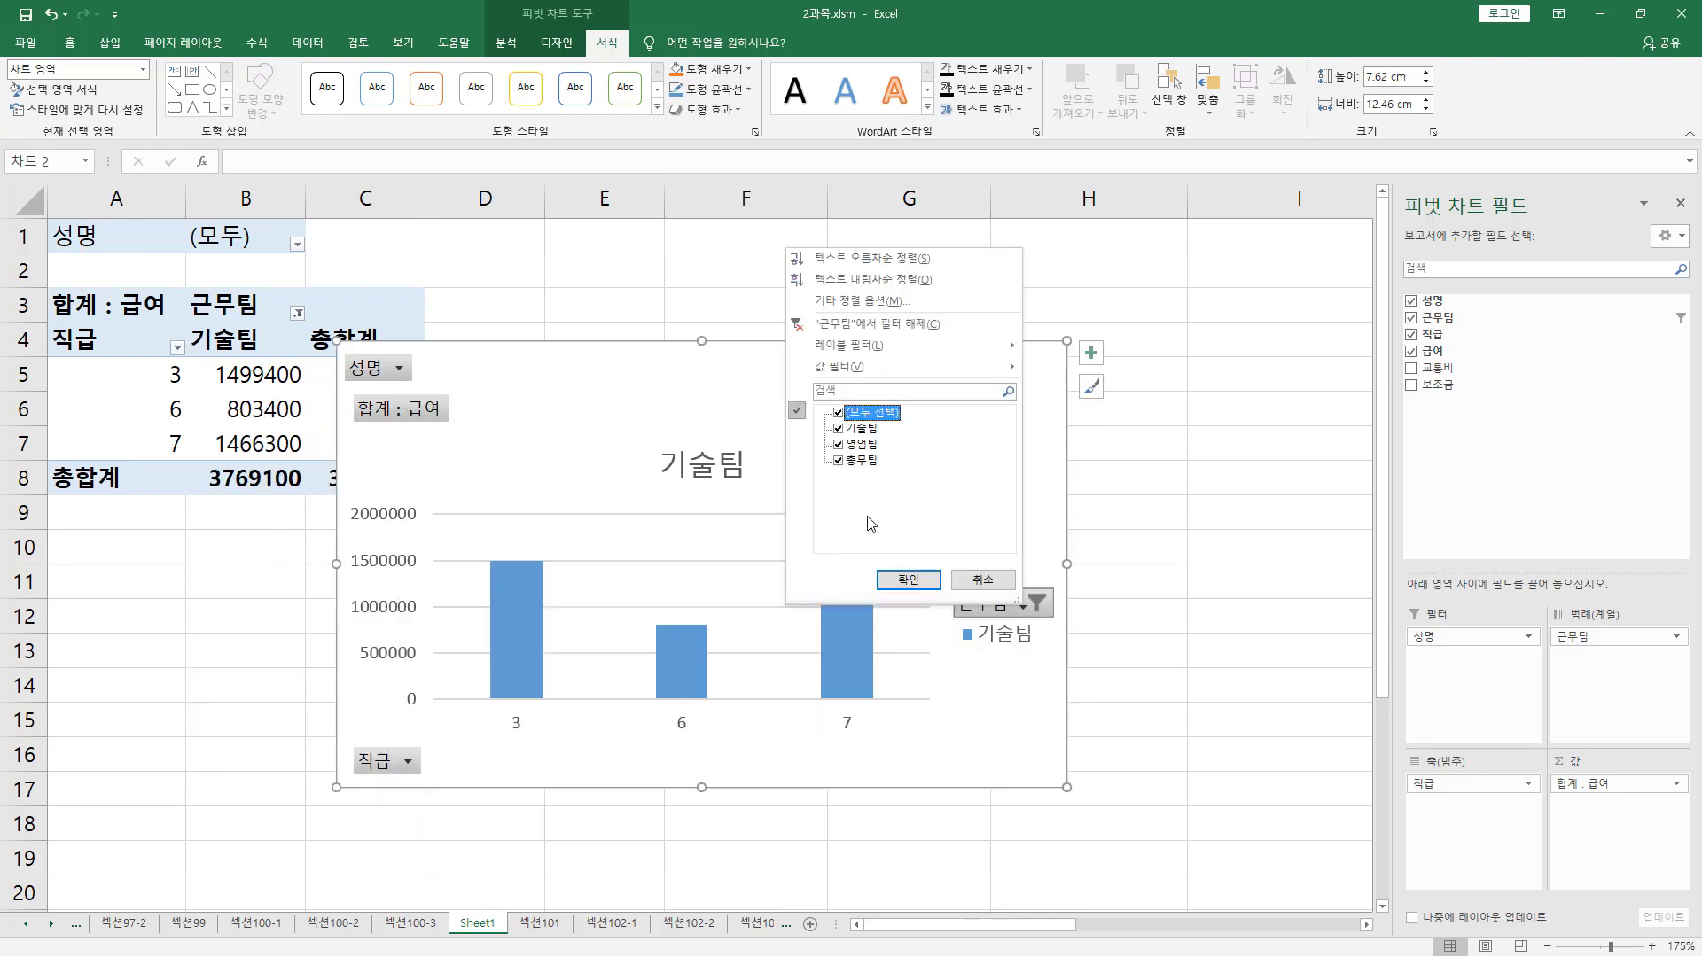
pyautogui.click(908, 579)
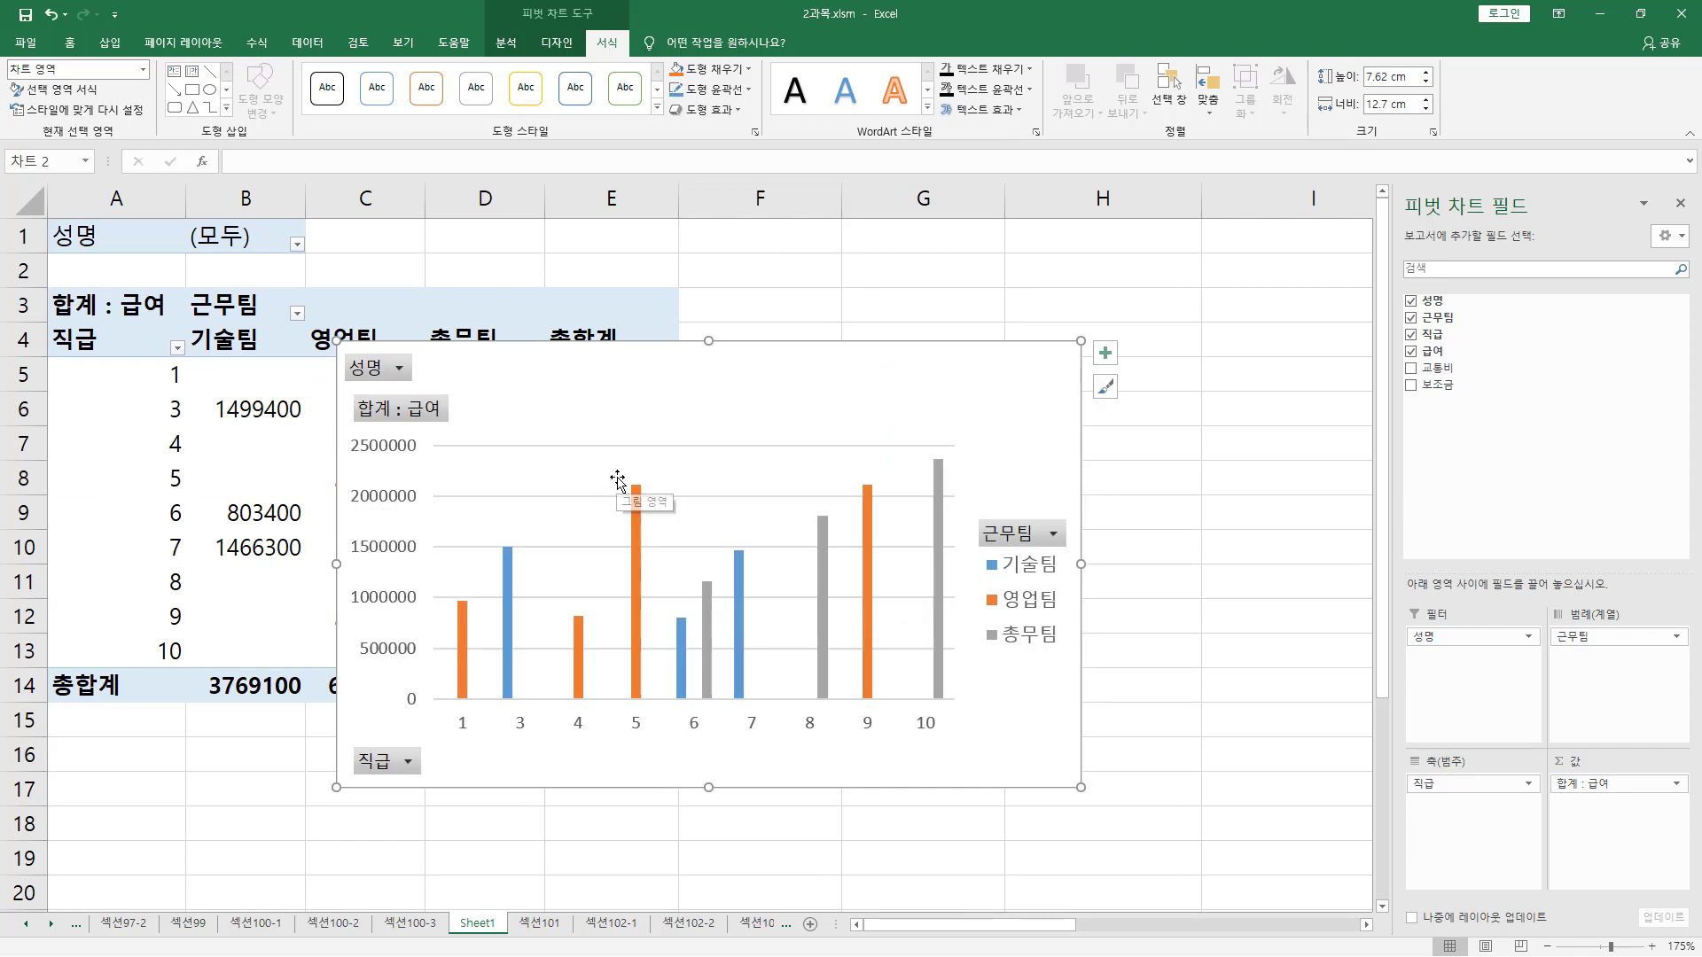
# Step: Move the pivot chart clear of the pivot table's 기술팀, 영업팀 and 총무팀 columns
pyautogui.hotkey('ctrl', 'z')
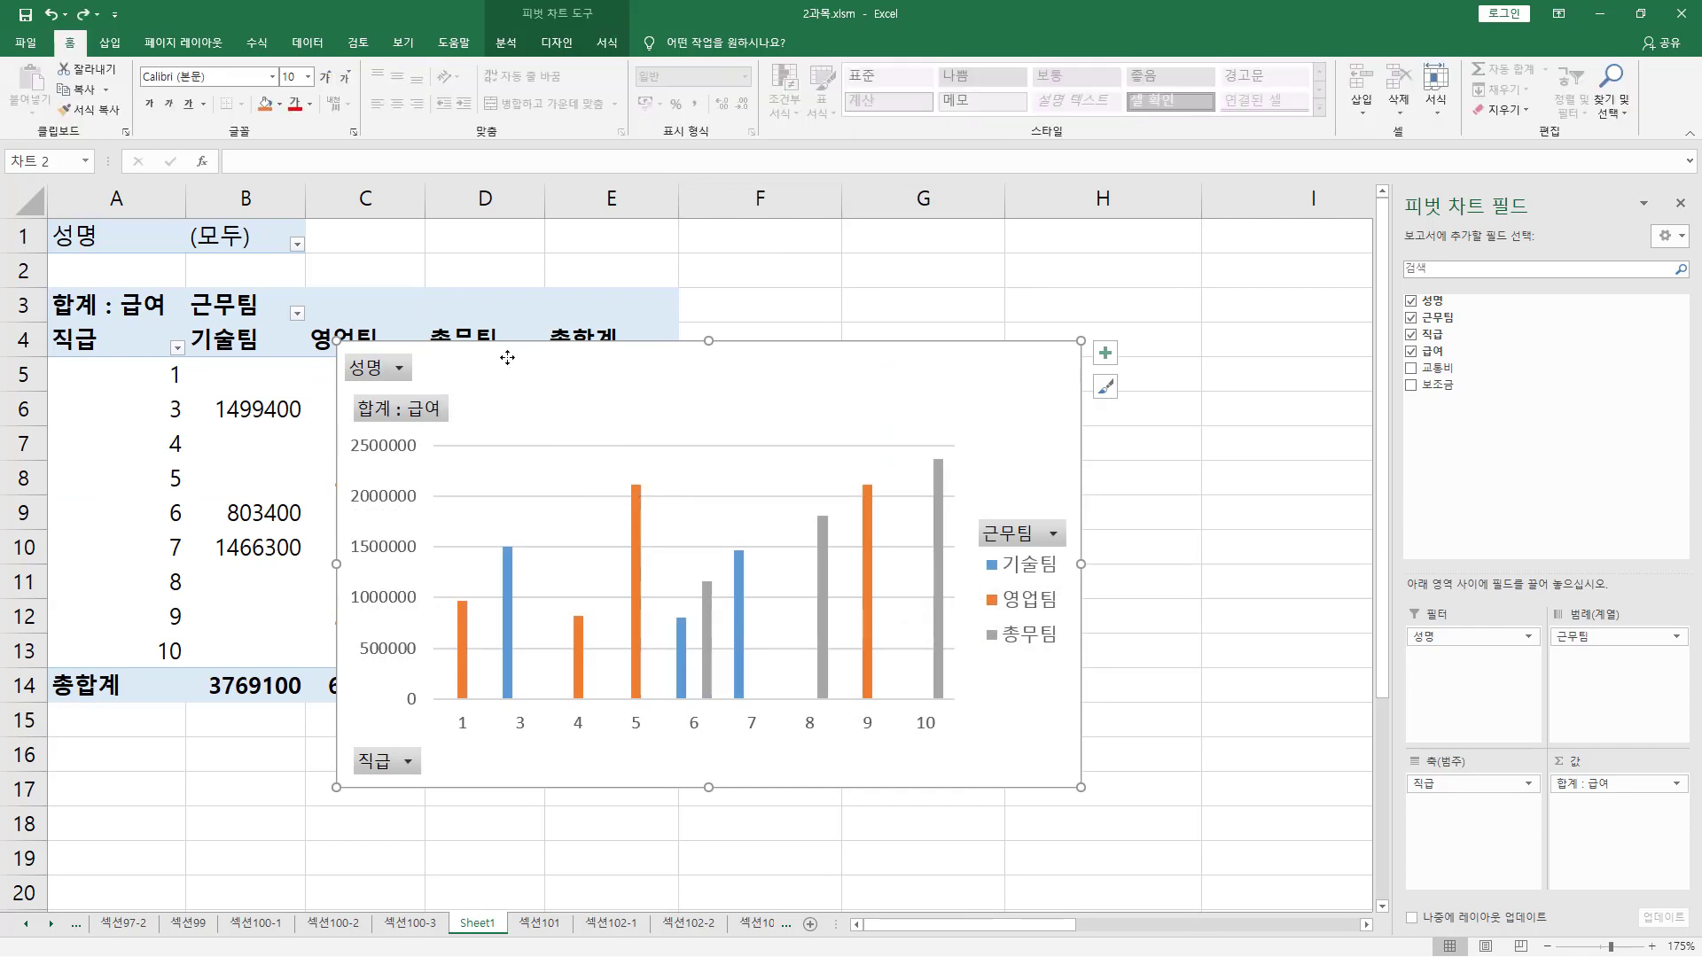
pyautogui.moveTo(507, 357); pyautogui.dragTo(740, 360)
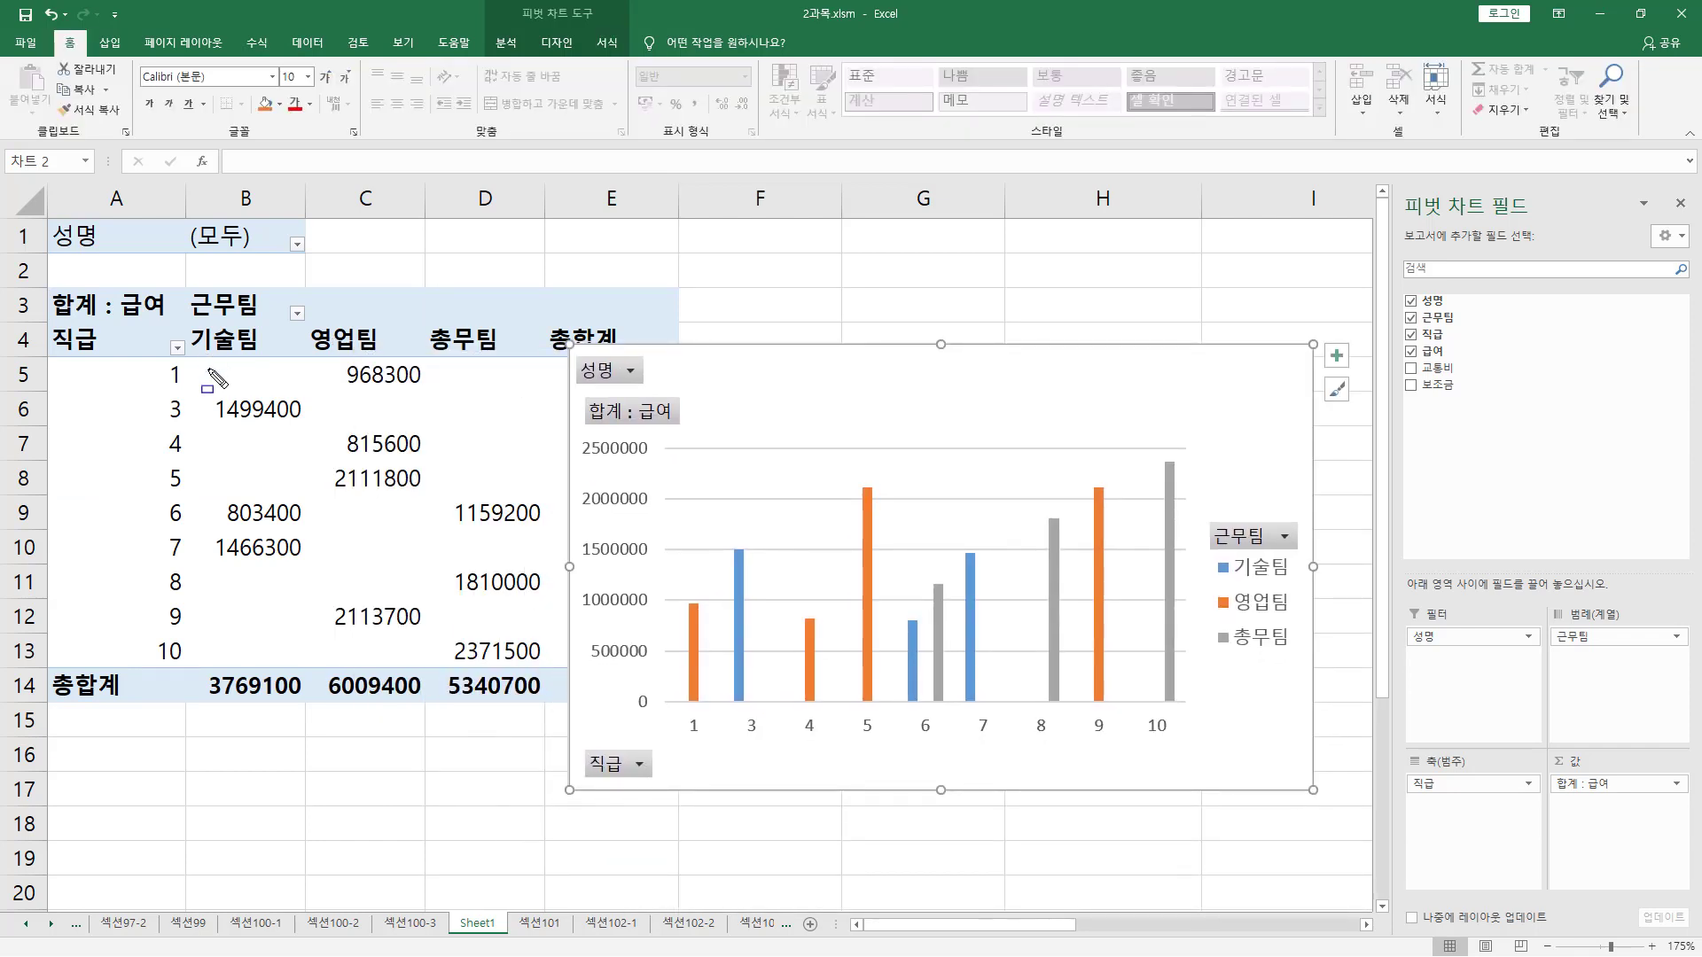
# Step: Compare the salary values in the pivot table with the columns plotted in the pivot chart
pyautogui.moveTo(204, 353)
pyautogui.mouseDown()
pyautogui.moveTo(540, 654)
pyautogui.moveTo(543, 681)
pyautogui.moveTo(544, 664)
pyautogui.mouseUp()
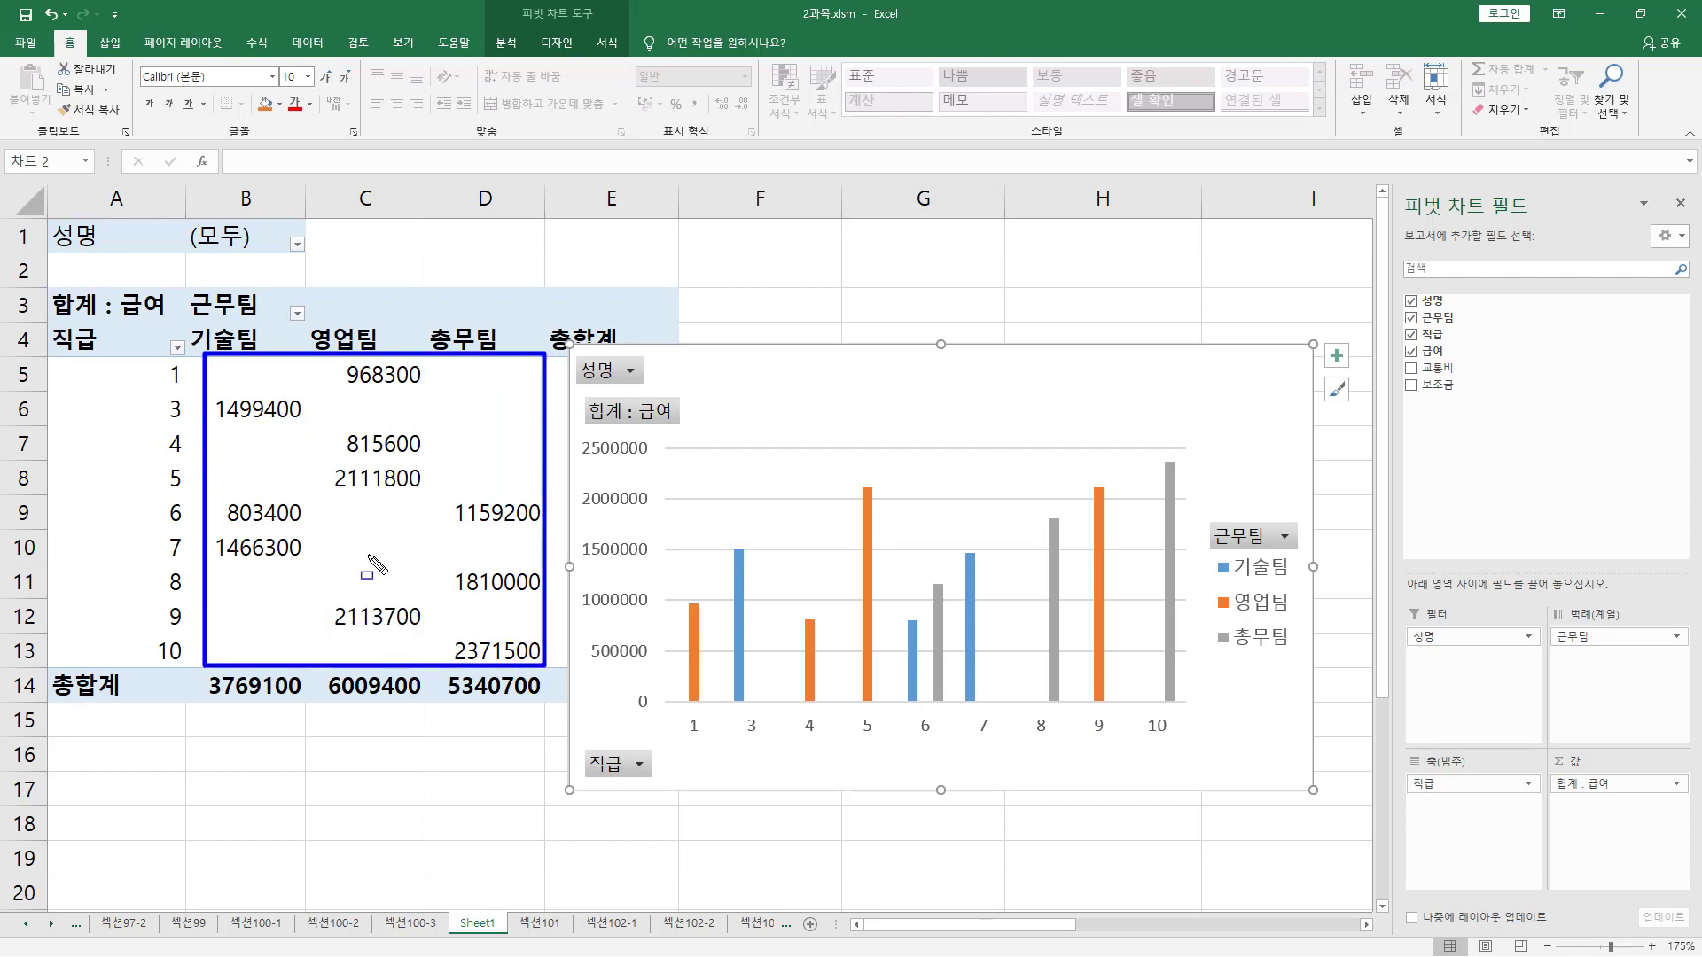
pyautogui.moveTo(574, 354)
pyautogui.mouseDown()
pyautogui.moveTo(1263, 780)
pyautogui.moveTo(1279, 764)
pyautogui.mouseUp()
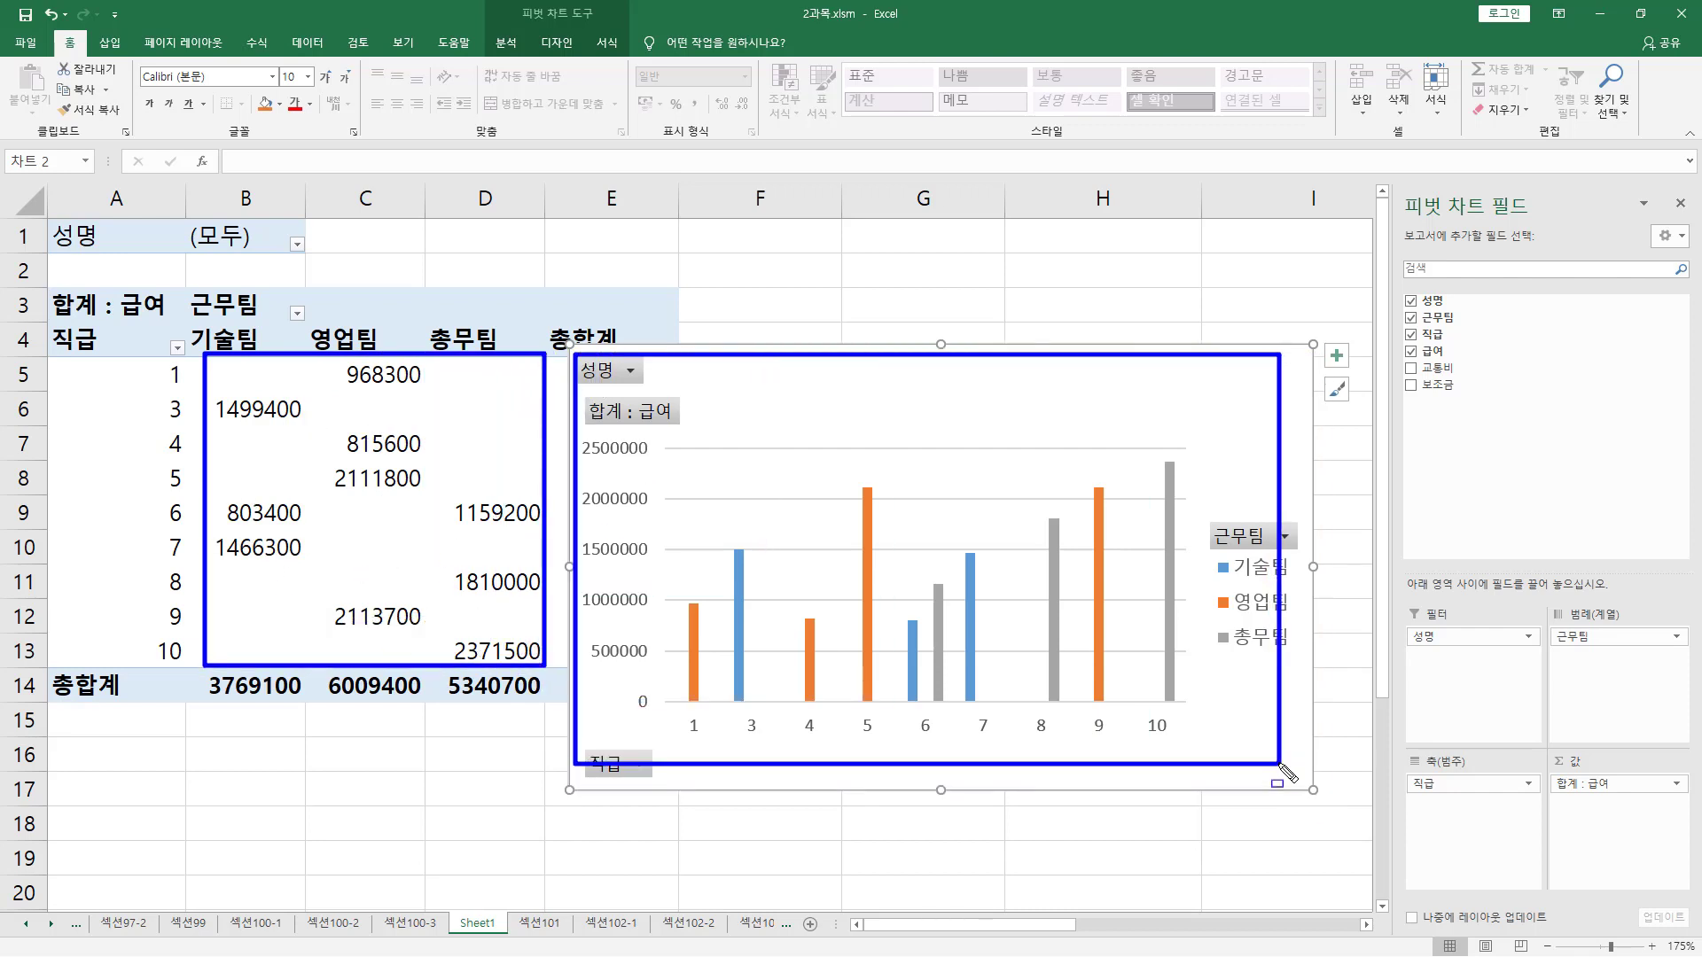
pyautogui.moveTo(660, 450)
pyautogui.mouseDown()
pyautogui.moveTo(973, 646)
pyautogui.moveTo(1175, 721)
pyautogui.mouseUp()
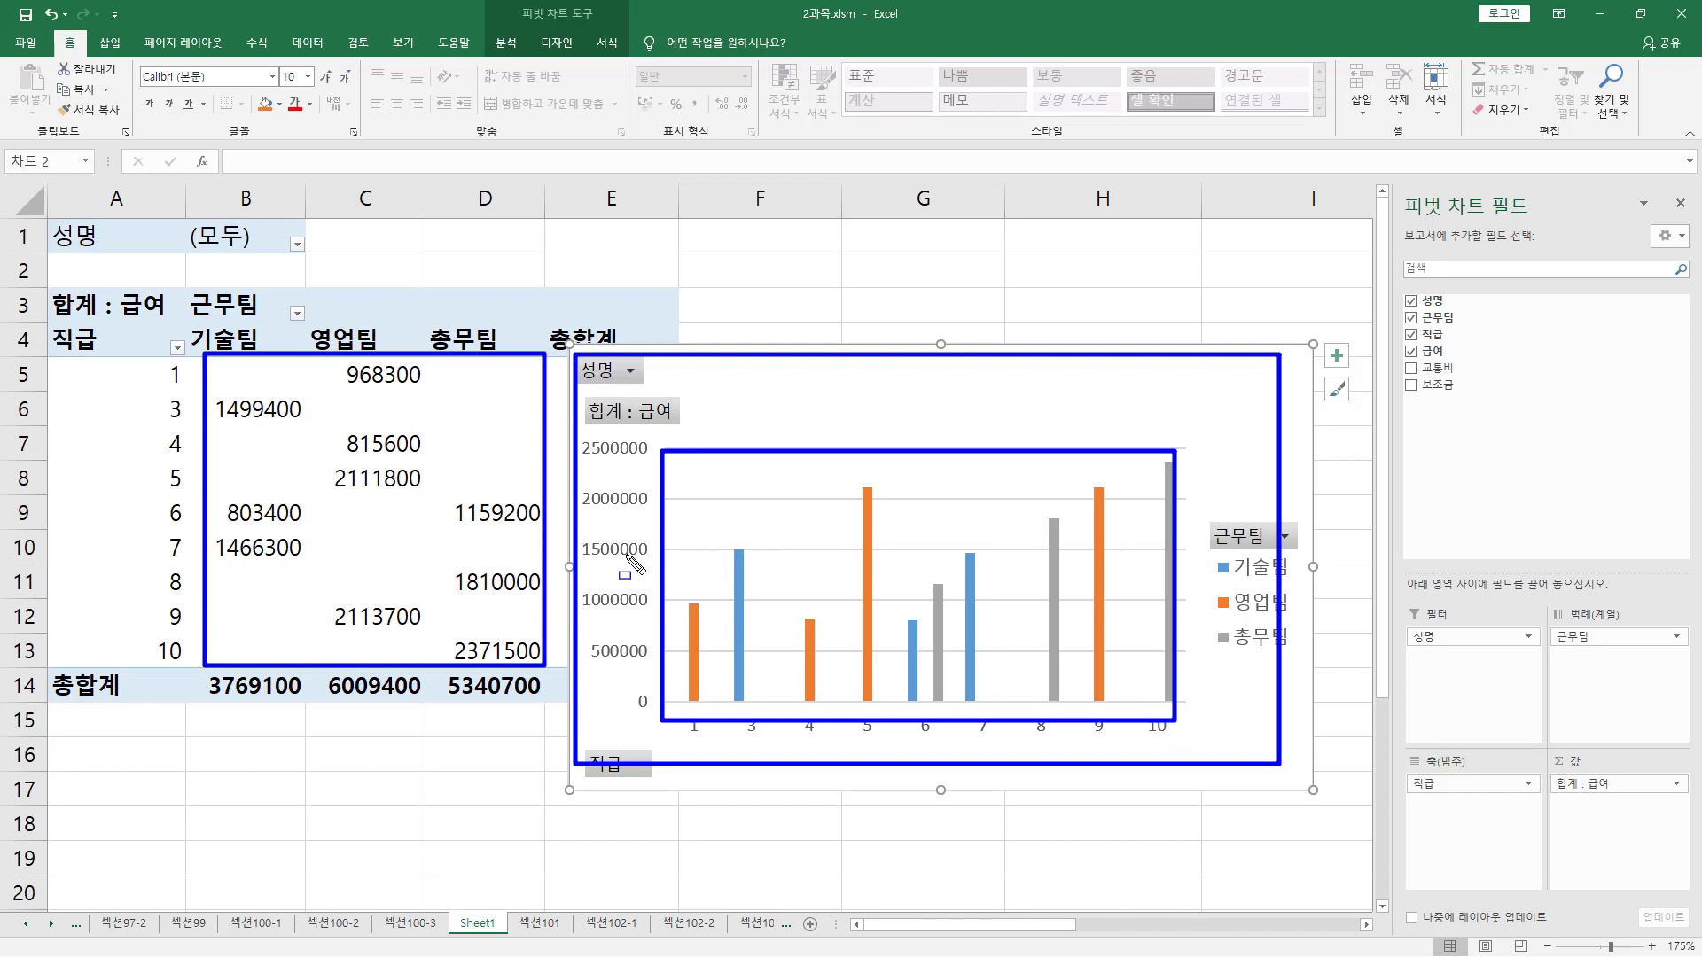
pyautogui.moveTo(226, 368)
pyautogui.mouseDown()
pyautogui.moveTo(481, 577)
pyautogui.moveTo(511, 623)
pyautogui.mouseUp()
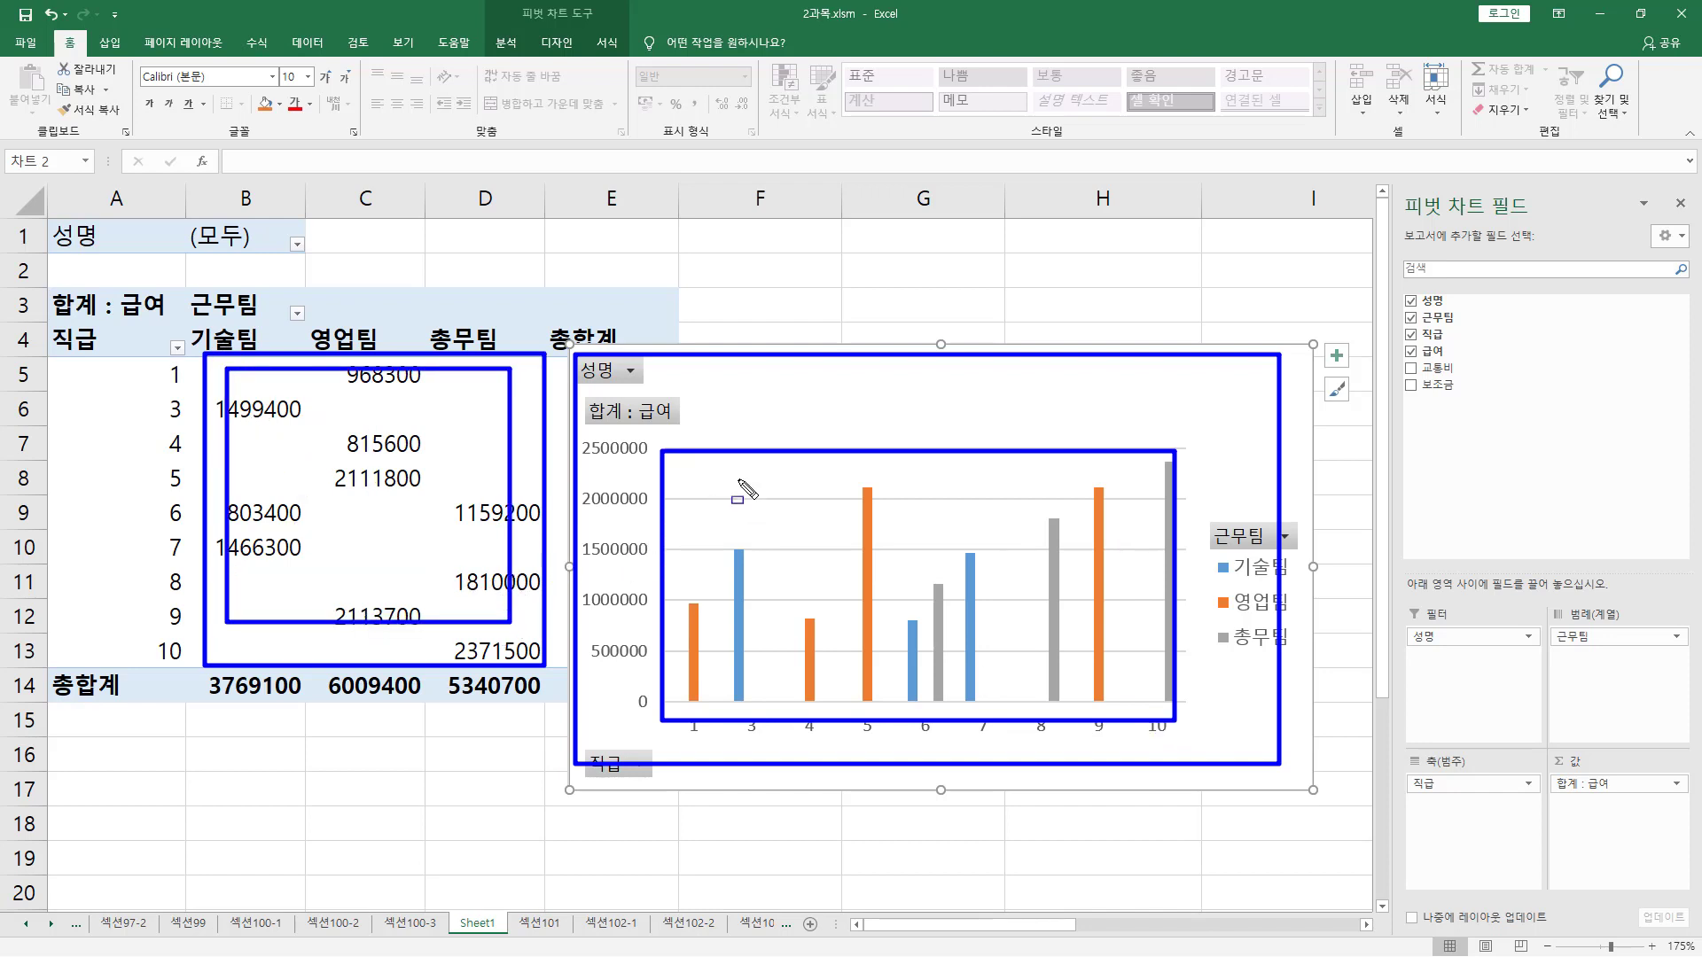
pyautogui.press('Escape')
pyautogui.moveTo(576, 354)
pyautogui.mouseDown()
pyautogui.moveTo(626, 550)
pyautogui.moveTo(1303, 783)
pyautogui.mouseUp()
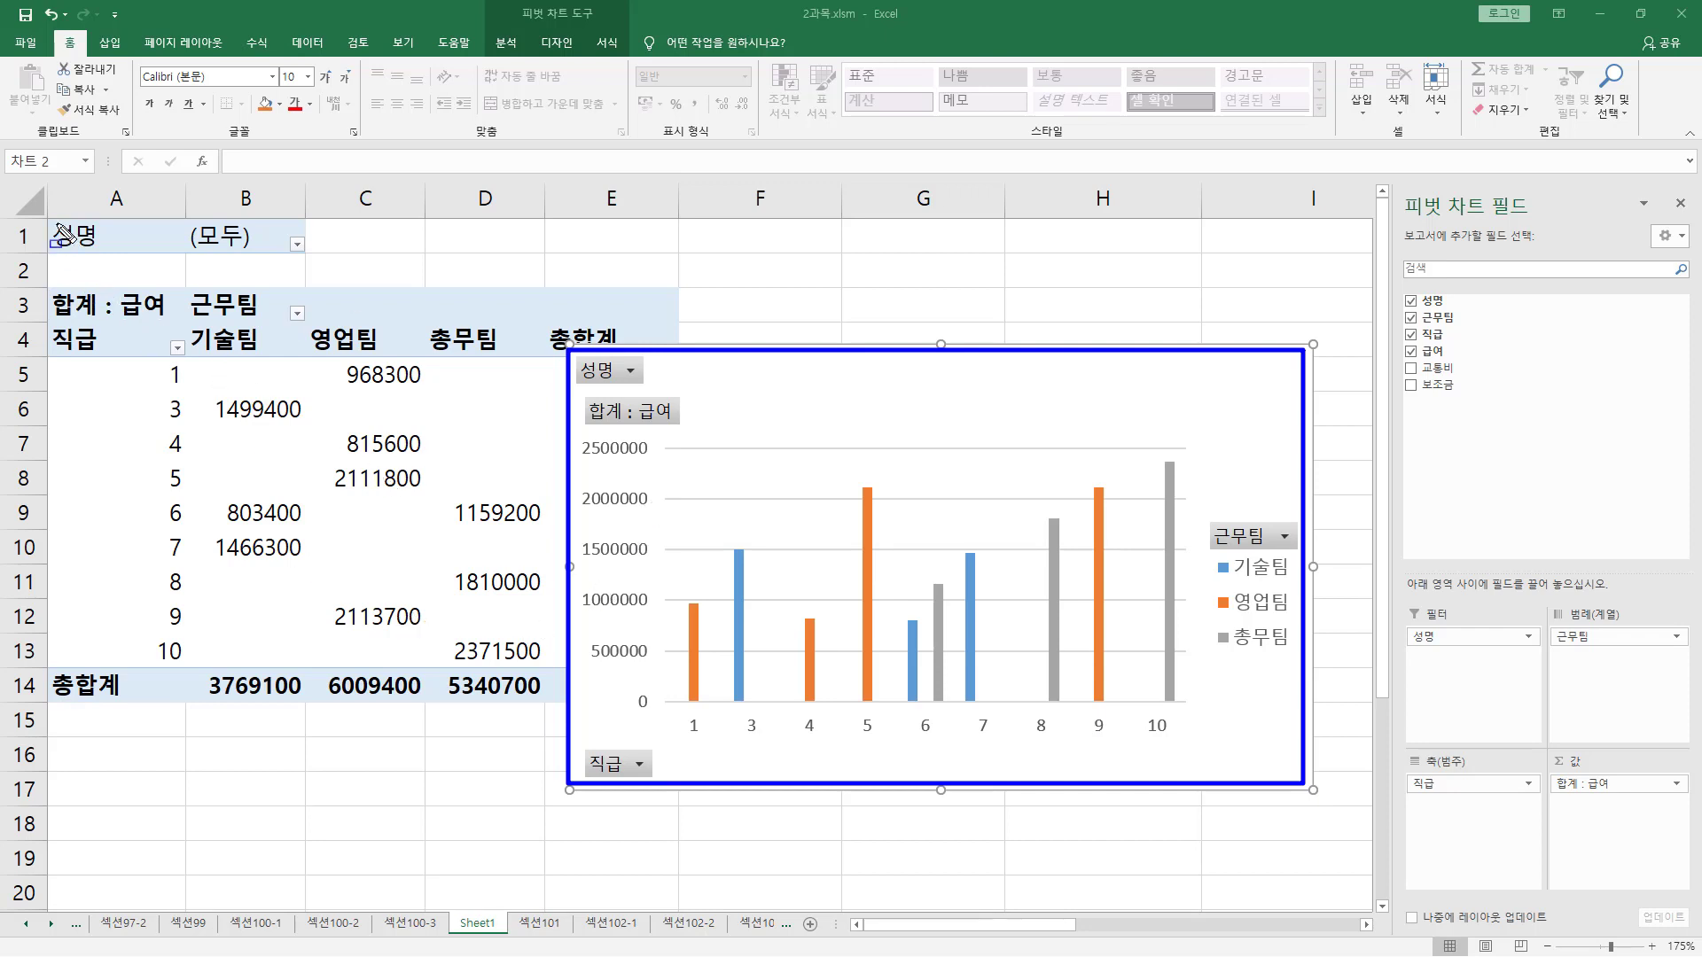
pyautogui.moveTo(51, 222)
pyautogui.mouseDown()
pyautogui.moveTo(391, 670)
pyautogui.moveTo(532, 699)
pyautogui.mouseUp()
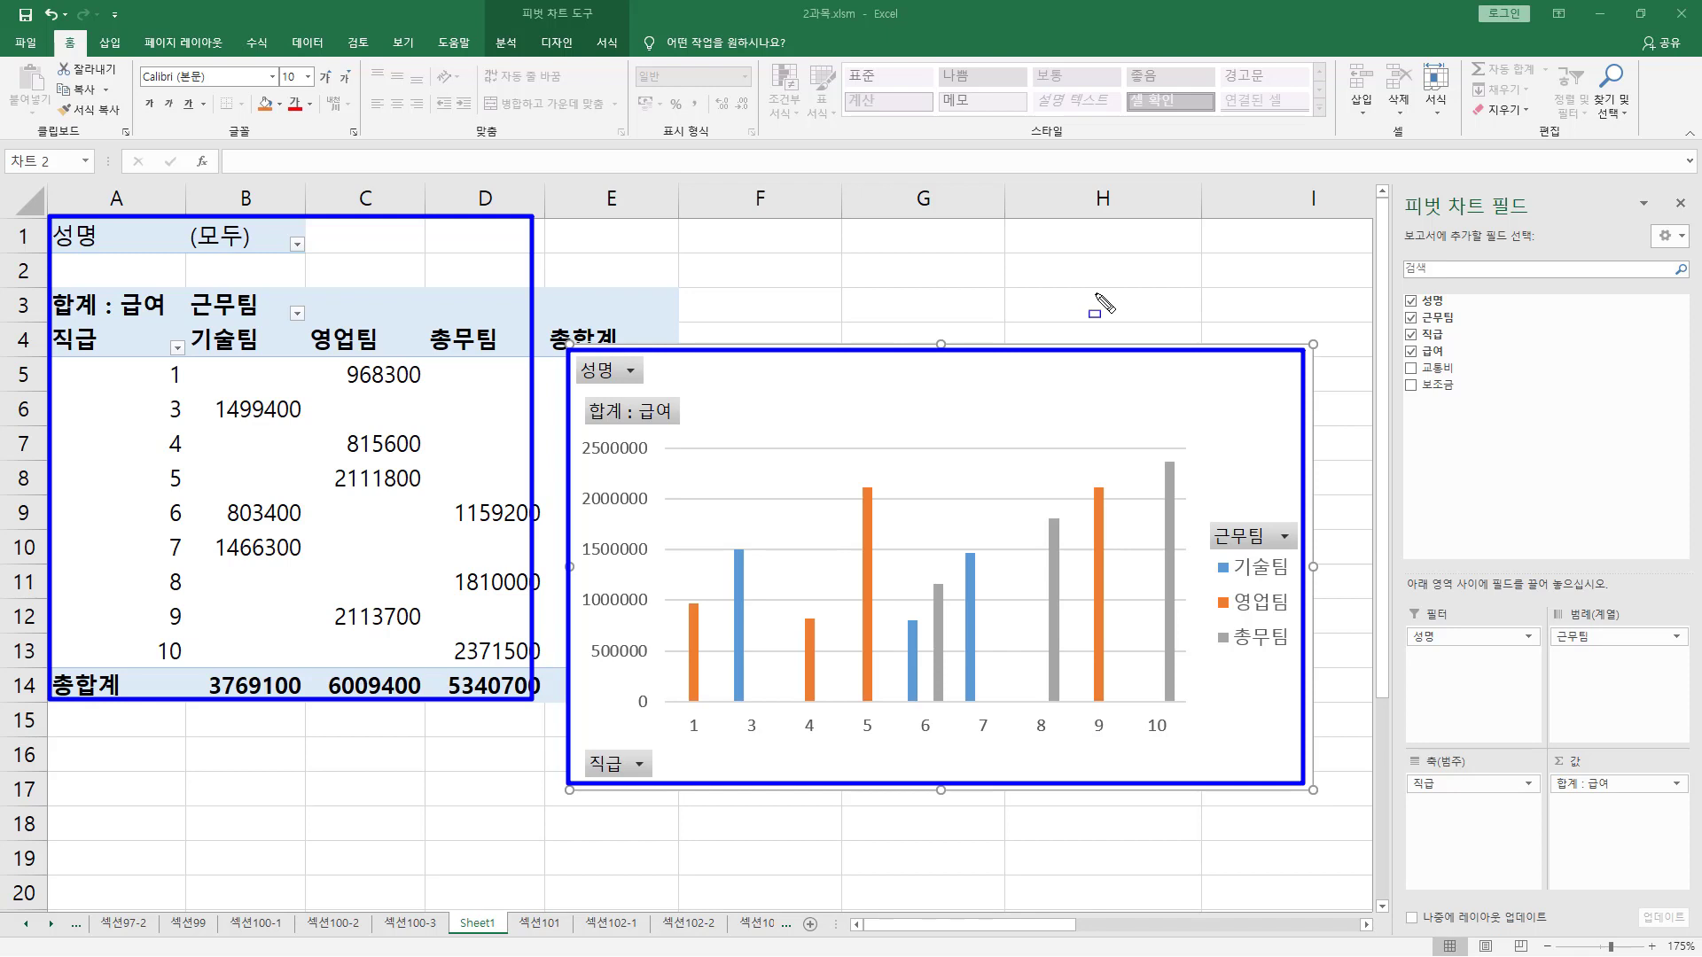
pyautogui.moveTo(634, 427); pyautogui.dragTo(374, 379)
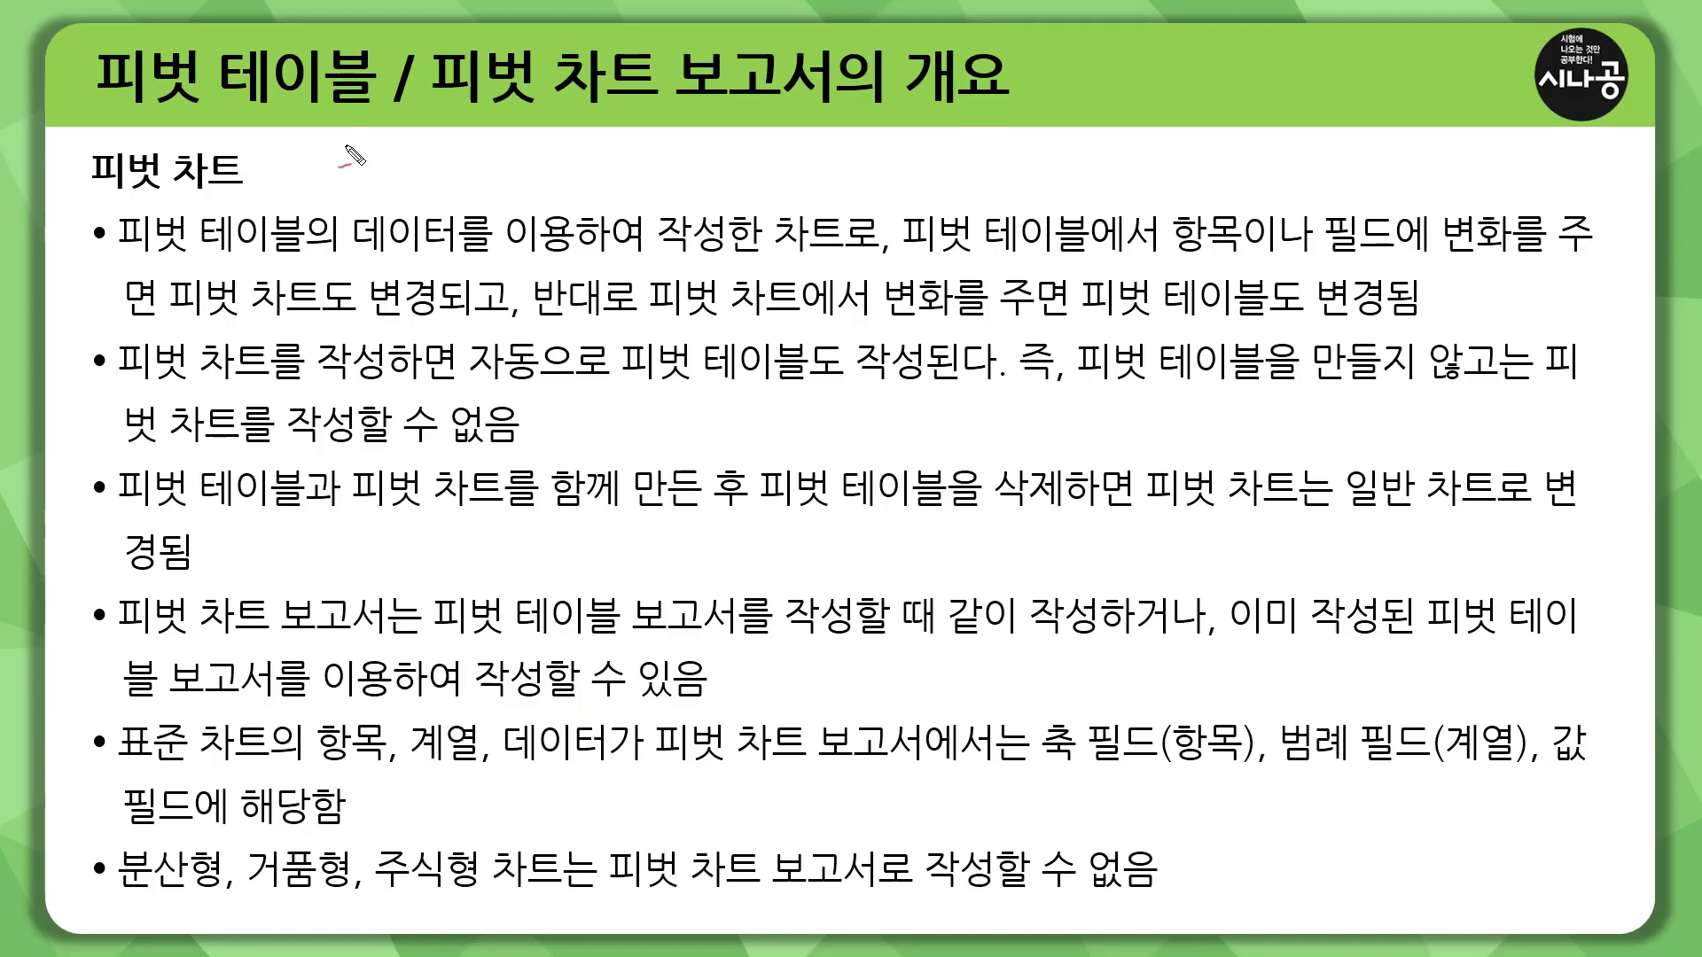
pyautogui.moveTo(148, 137)
pyautogui.mouseDown()
pyautogui.moveTo(182, 165)
pyautogui.moveTo(257, 102)
pyautogui.mouseUp()
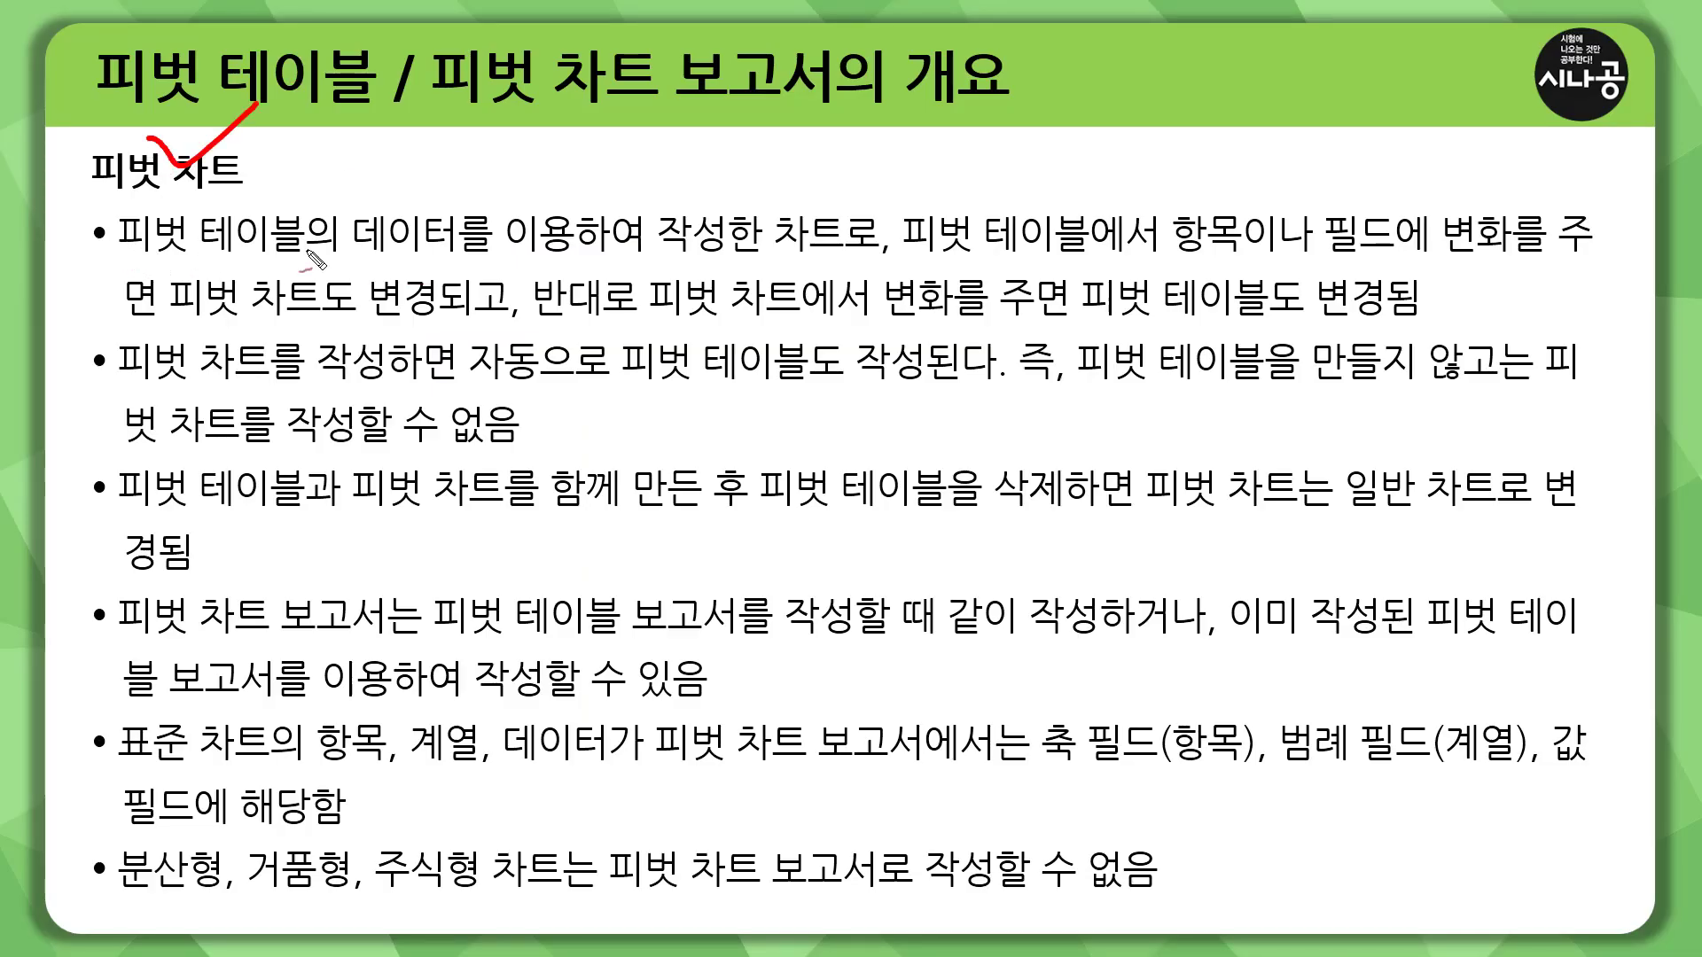
pyautogui.moveTo(308, 259)
pyautogui.mouseDown()
pyautogui.moveTo(221, 189)
pyautogui.moveTo(269, 262)
pyautogui.mouseUp()
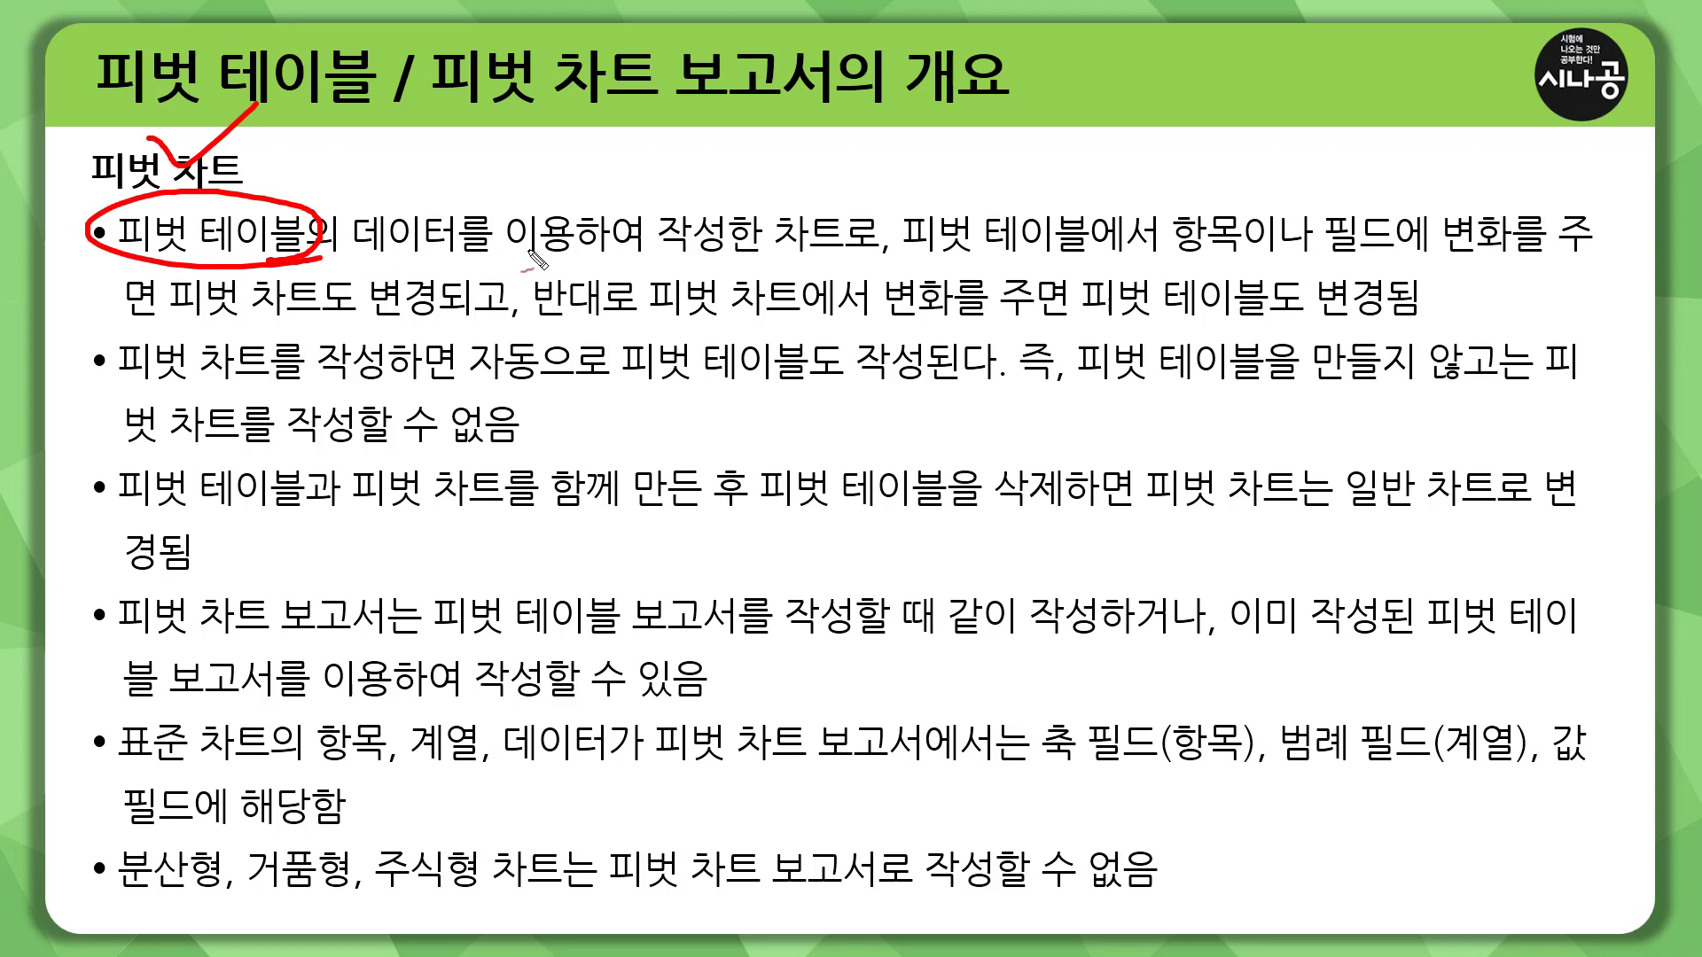
pyautogui.moveTo(484, 258); pyautogui.dragTo(853, 255)
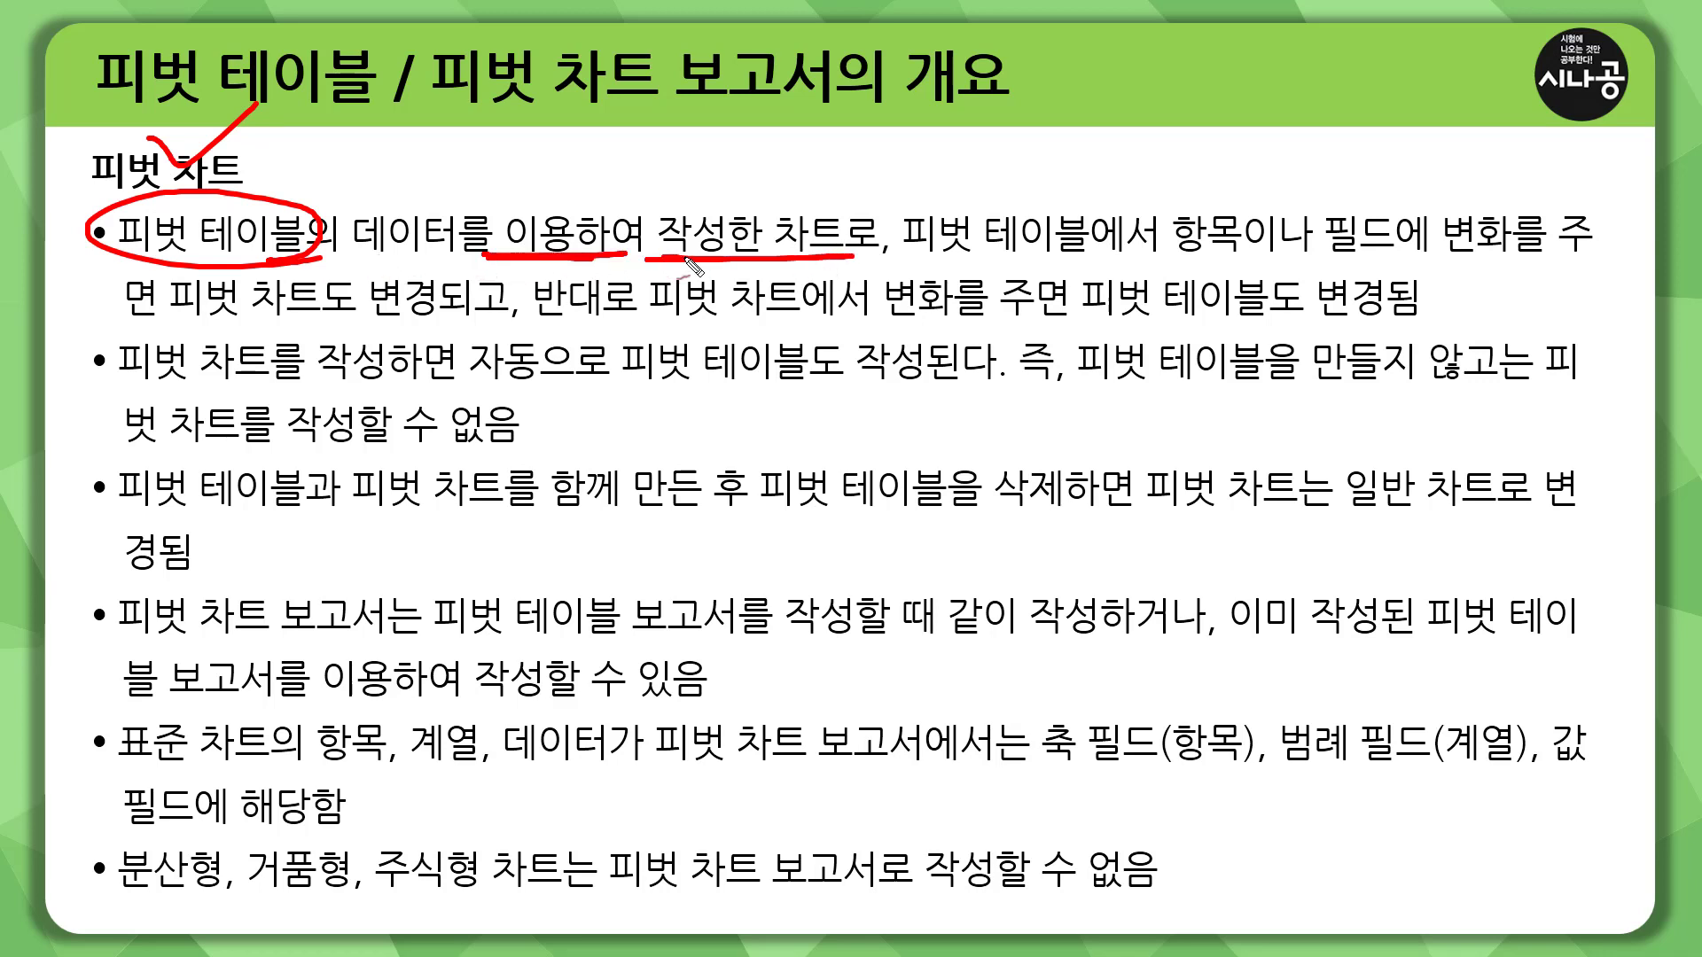